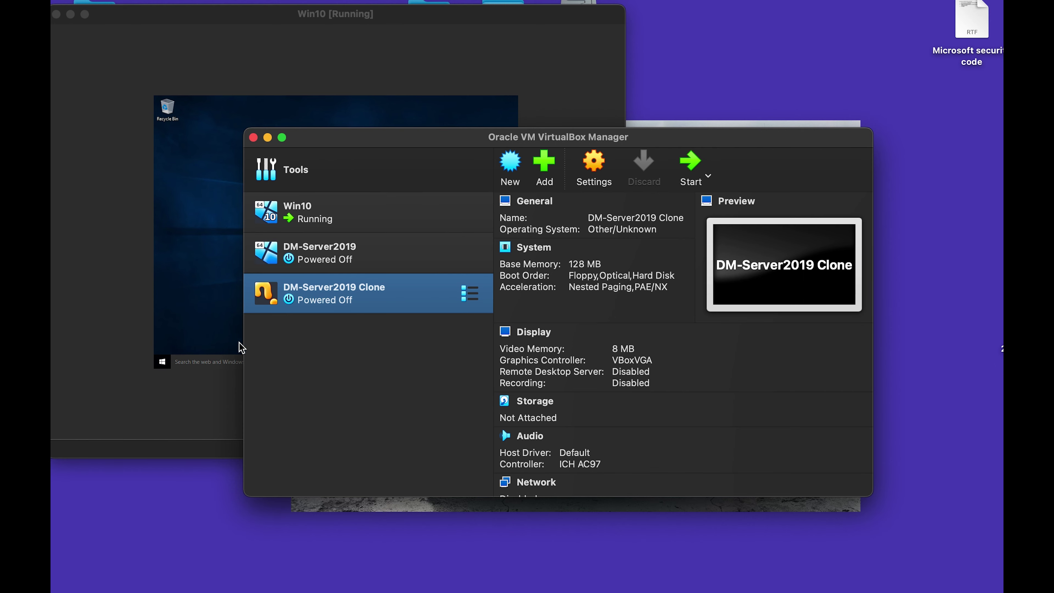
Name the new machine Win10-2, keeping type Microsoft Windows and version Windows 10 (64-bit).
left_click(518, 176)
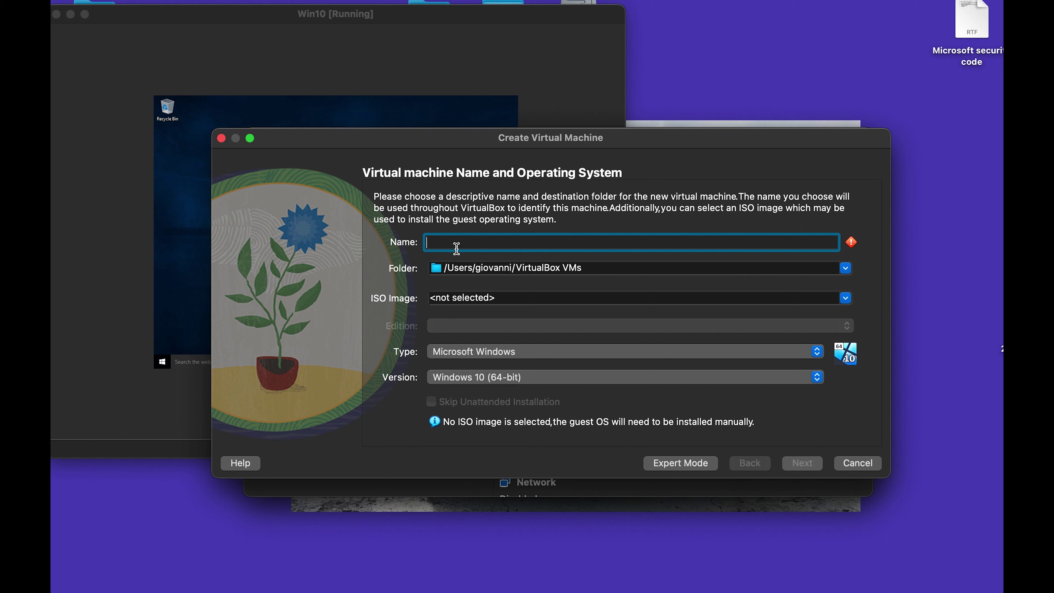
type("Win10-2")
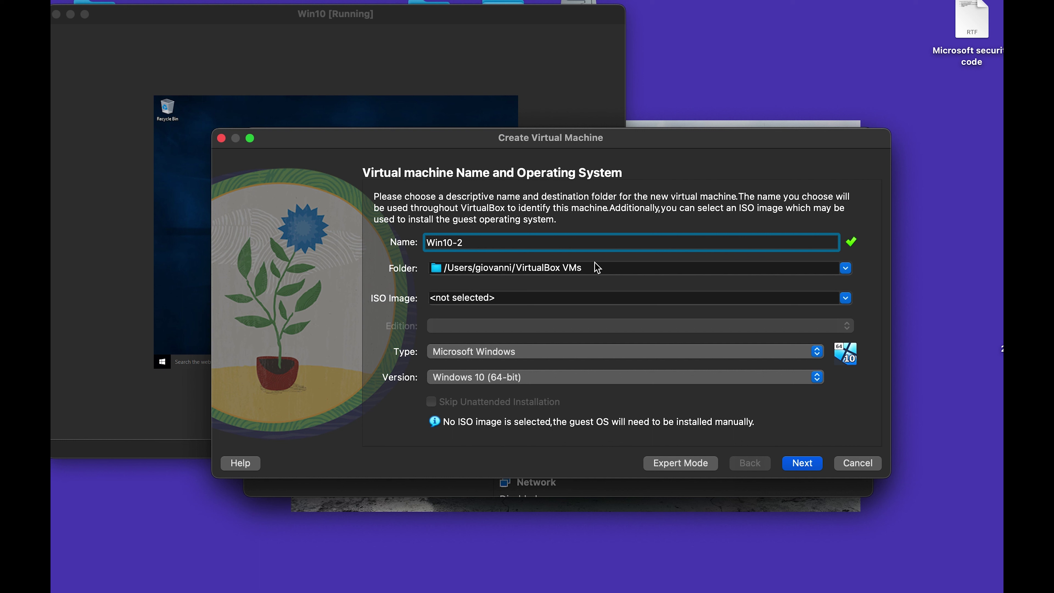
left_click_drag(583, 262, 498, 274)
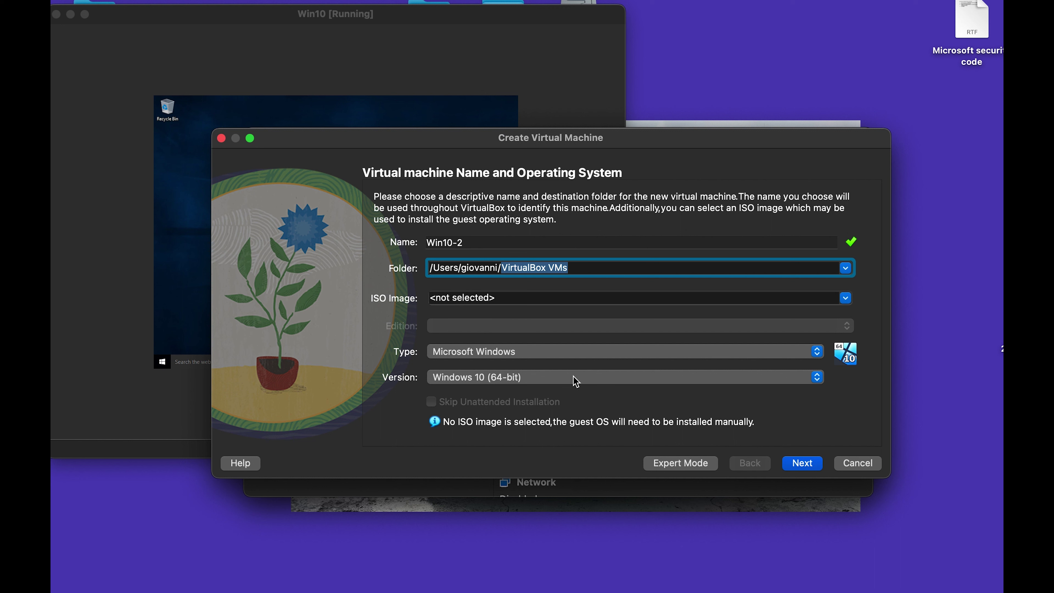
left_click(485, 356)
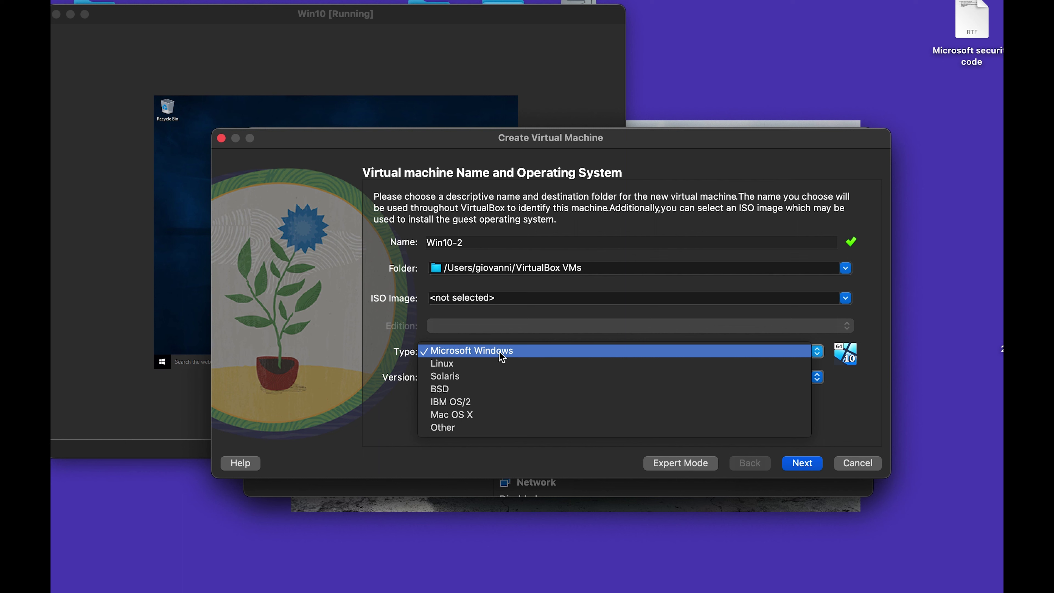
left_click(502, 357)
left_click(470, 353)
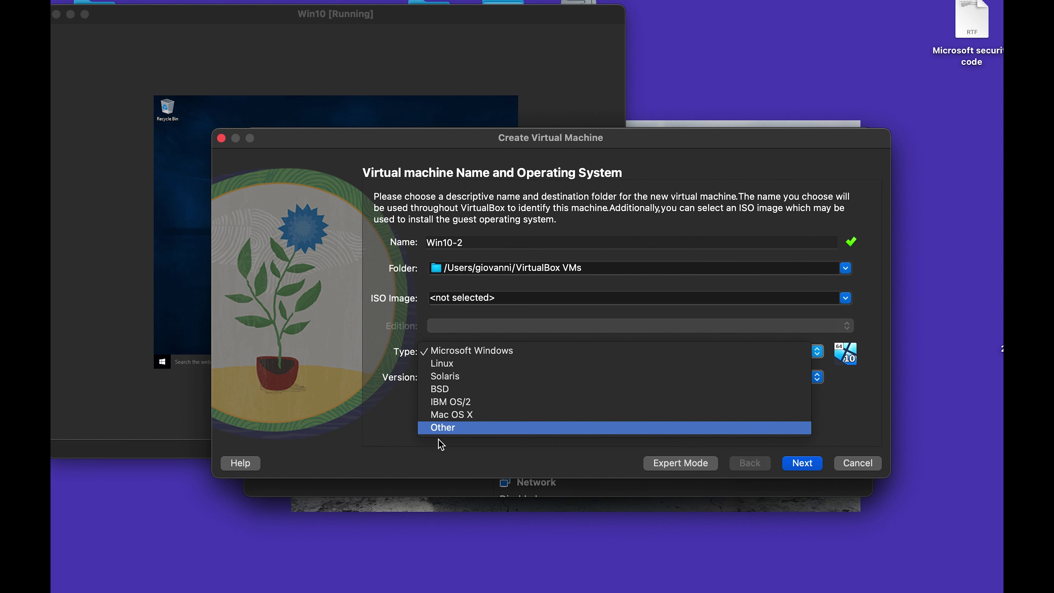
left_click(400, 431)
left_click(490, 377)
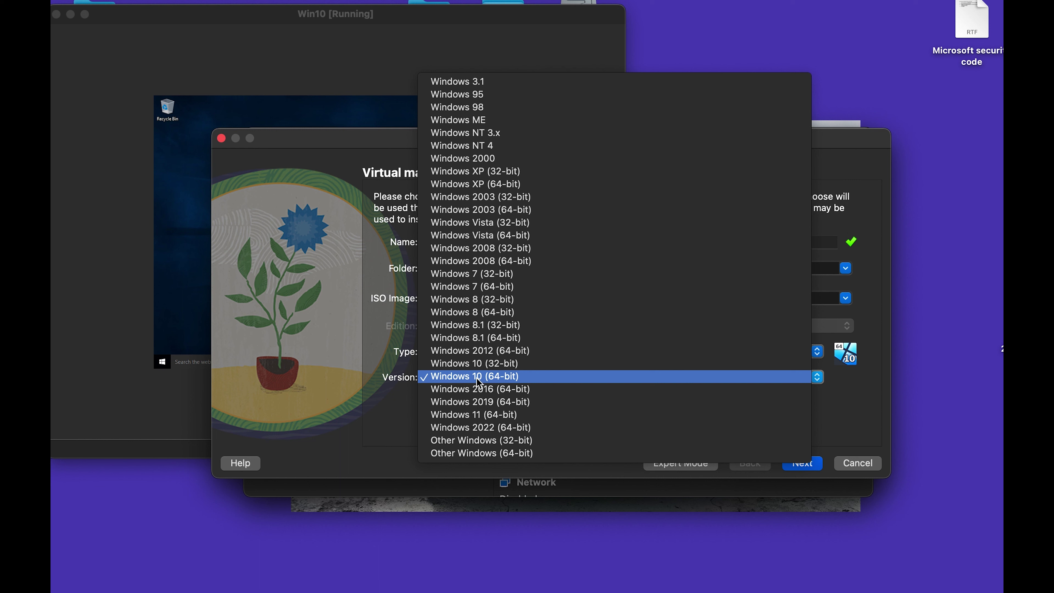
left_click(479, 376)
key("Return")
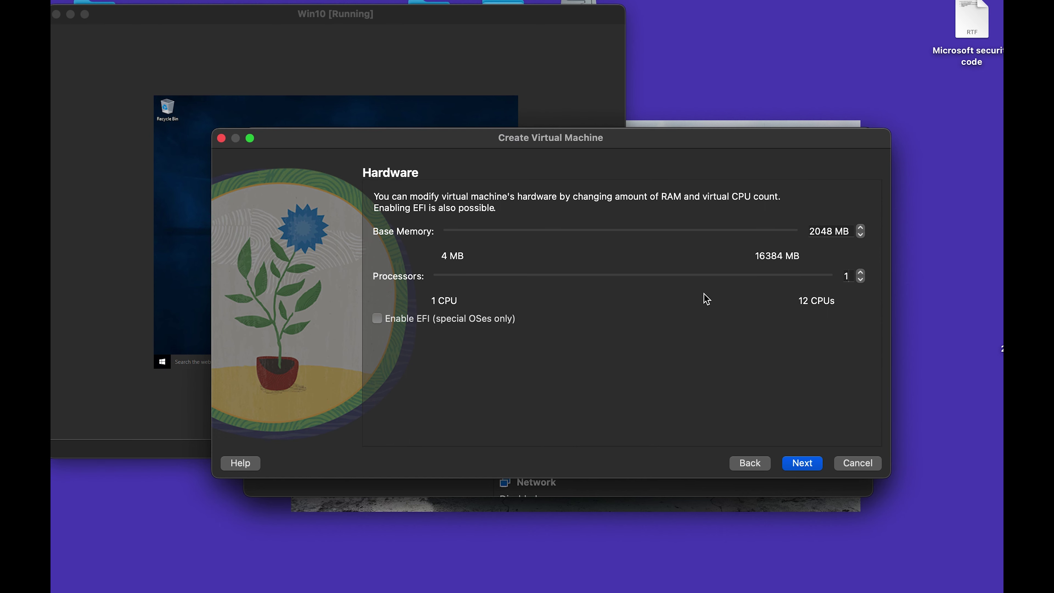
Keep 2048 MB memory and 1 CPU, shrink the disk to 44.92 GB, and create Win10-2.
left_click(802, 463)
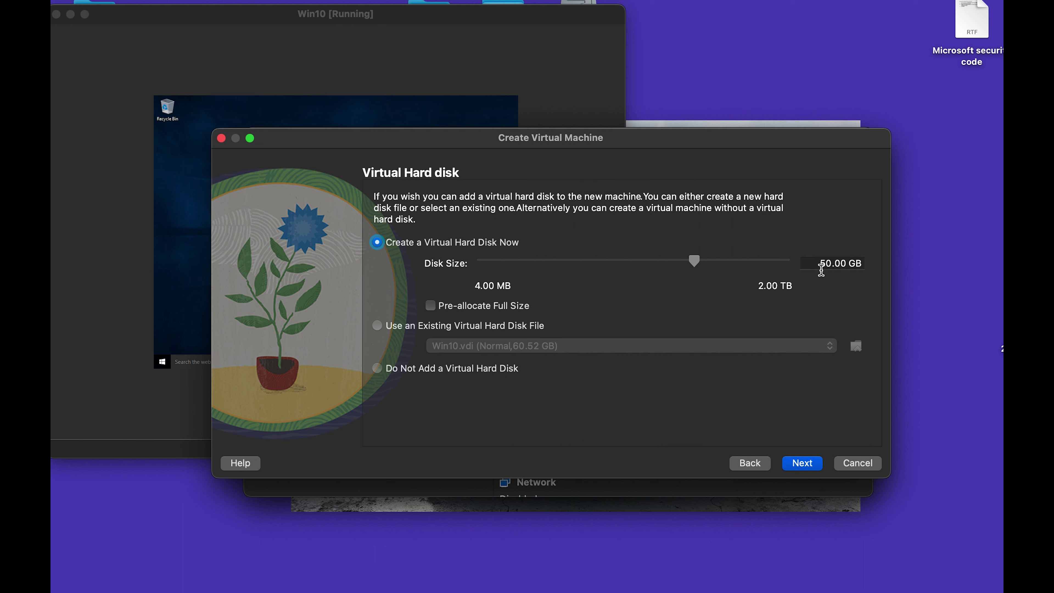
mouse_move(697, 263)
left_mouse_down()
mouse_move(687, 263)
mouse_move(778, 265)
mouse_move(689, 266)
mouse_move(695, 272)
left_mouse_up()
left_click(802, 463)
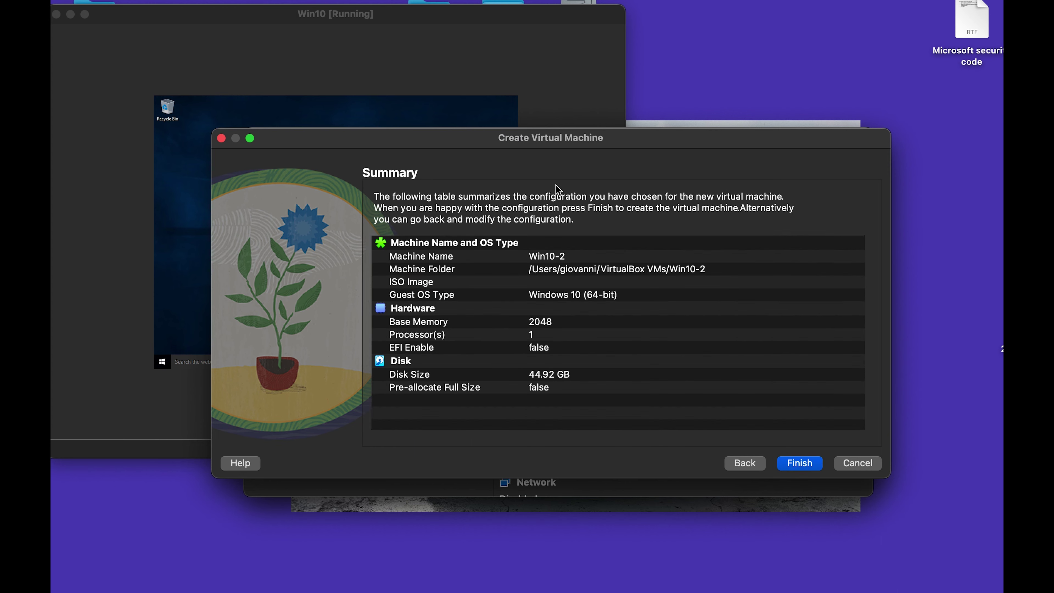
left_click(803, 465)
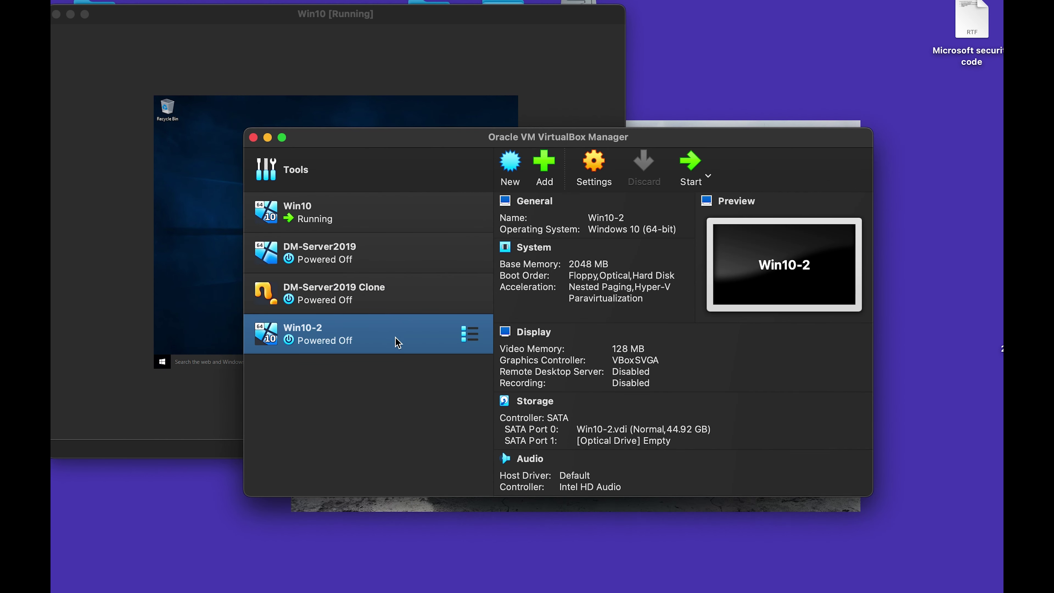
Set Win10-2's Shared Clipboard and Drag'n'Drop to Bidirectional under General > Advanced.
left_click(590, 168)
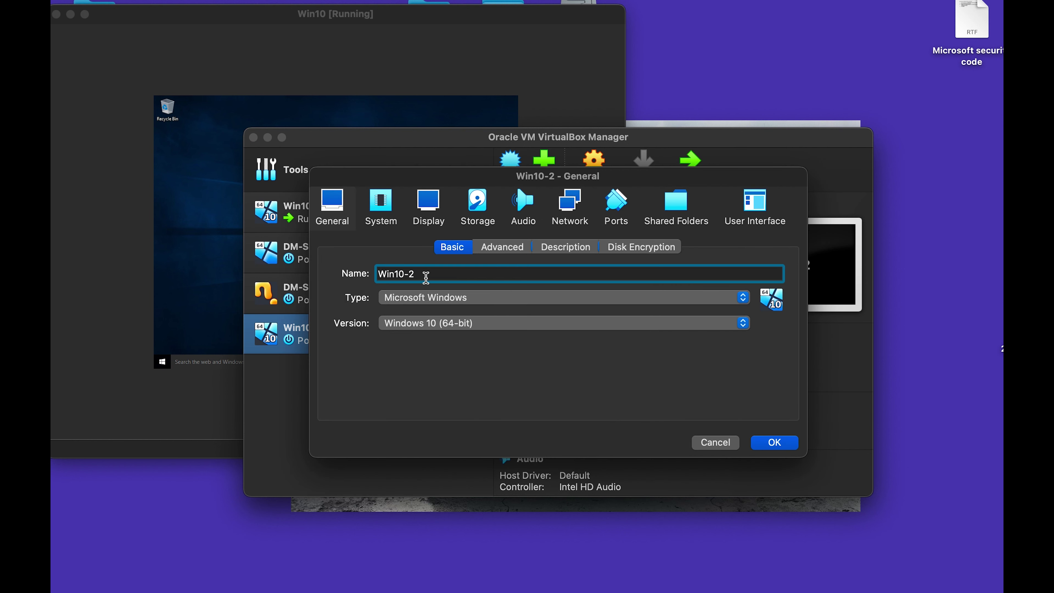
left_click(500, 249)
left_click(462, 307)
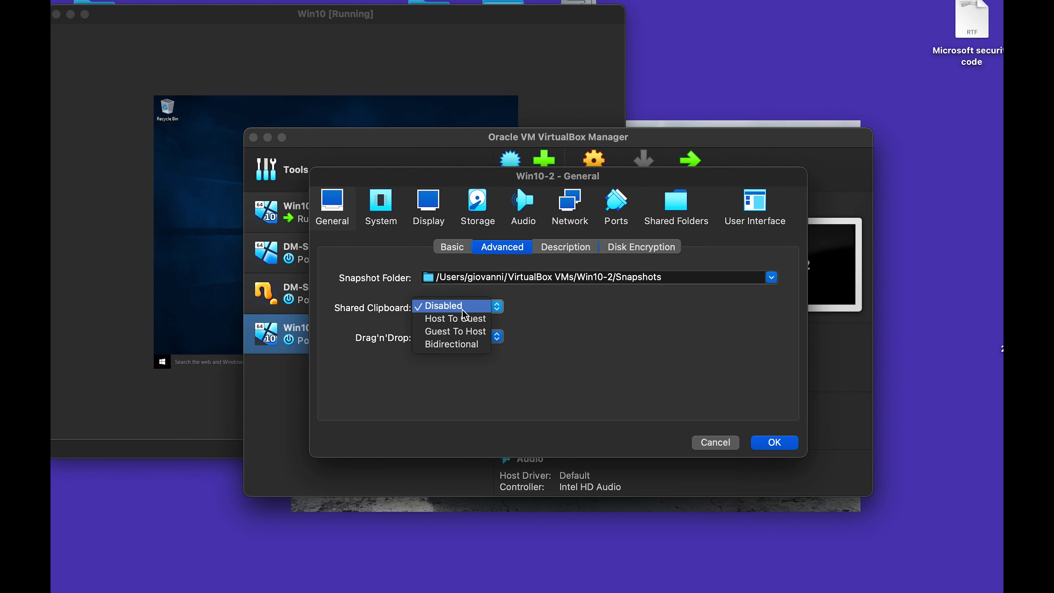
left_click(455, 344)
left_click(461, 336)
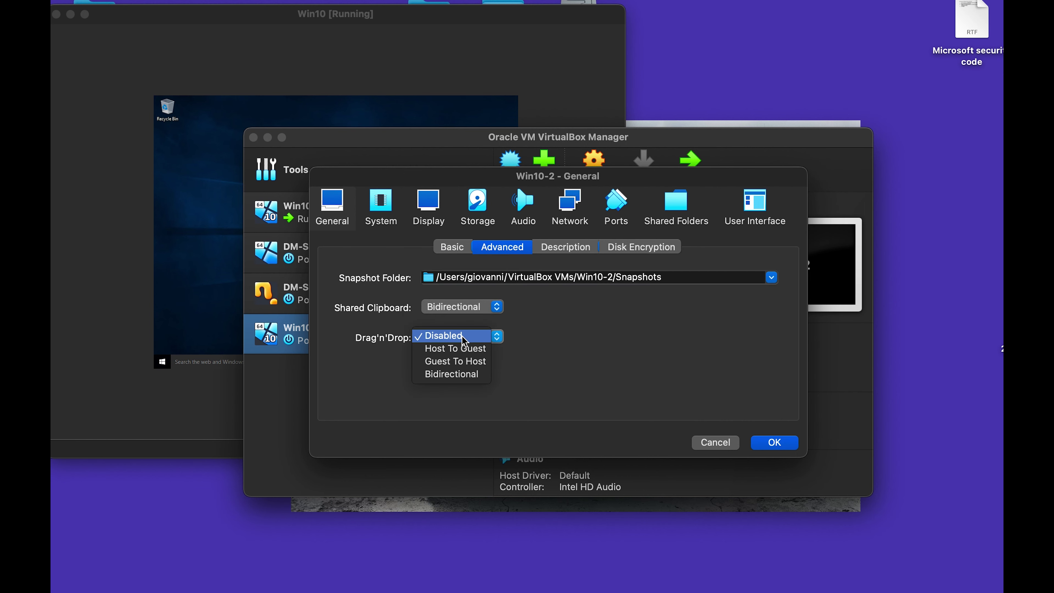
left_click(457, 376)
left_click(560, 251)
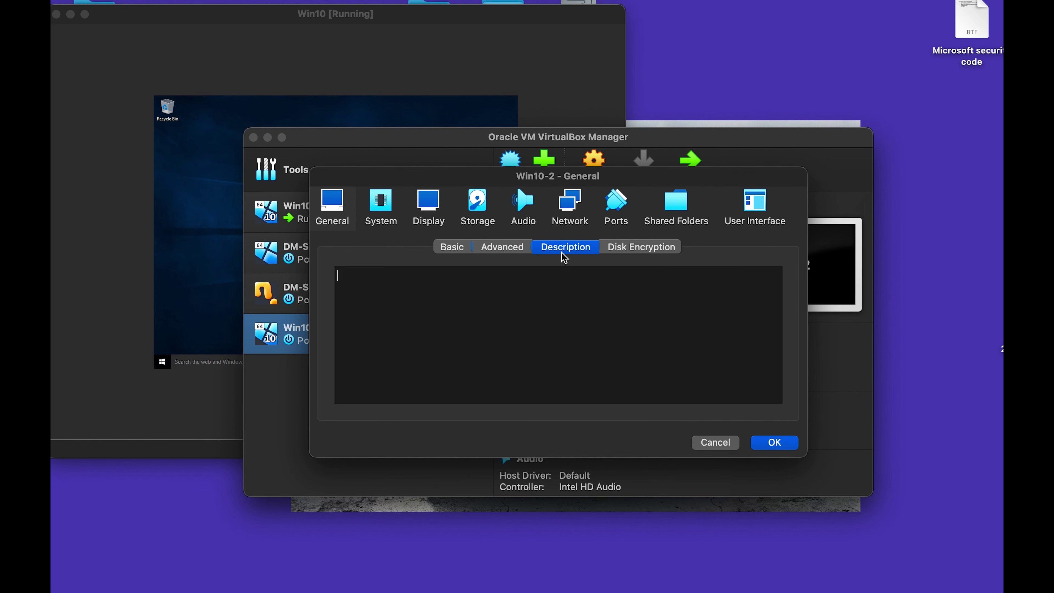
left_click(623, 249)
left_click(381, 216)
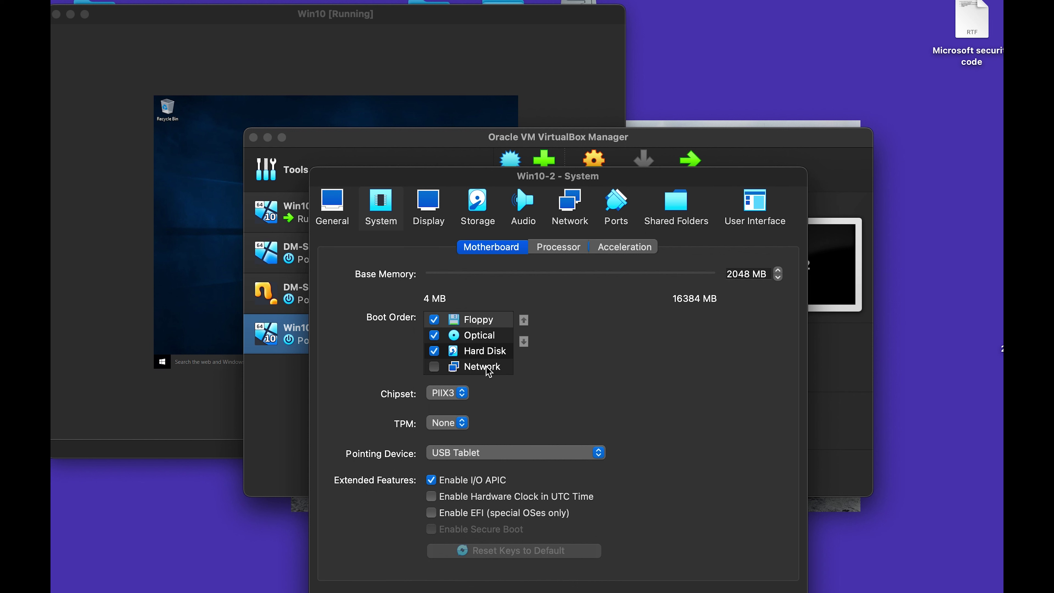
Reorder Win10-2's boot order to Optical, Hard Disk, then Floppy.
left_click(488, 338)
left_click(524, 320)
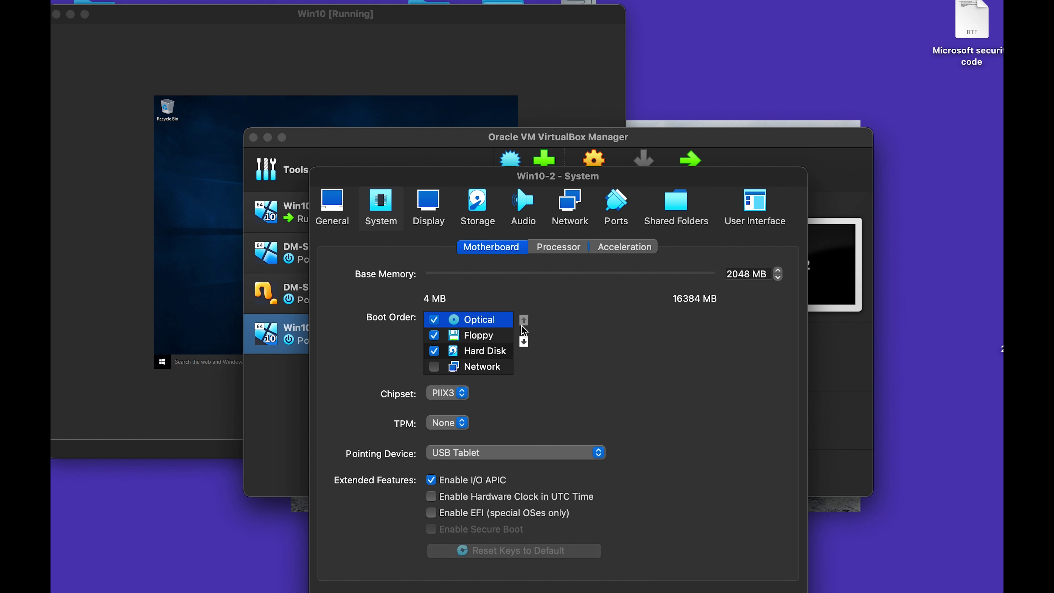
left_click(492, 354)
left_click(524, 319)
left_click(497, 367)
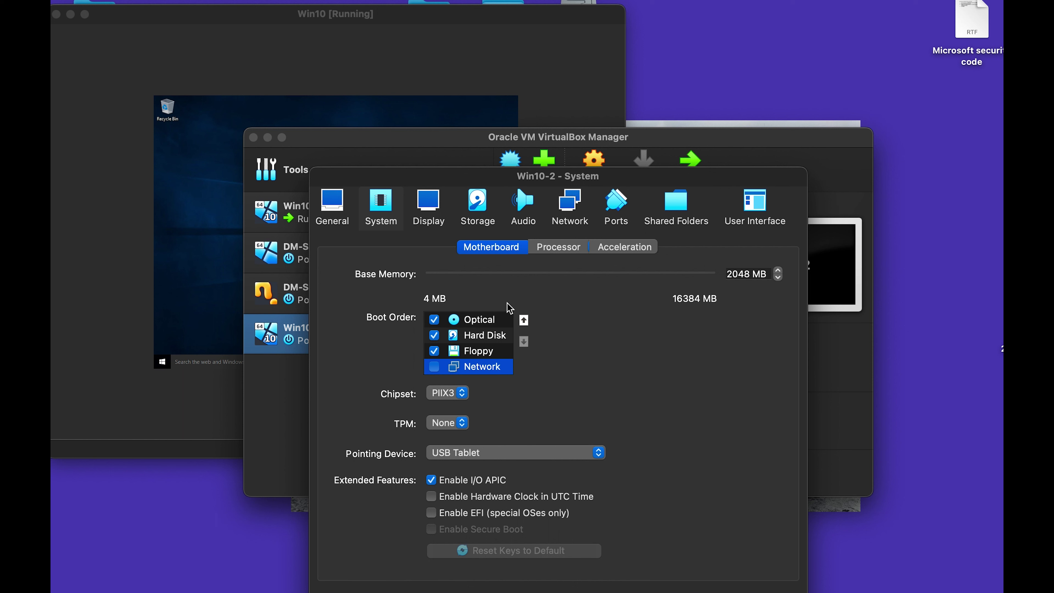
Review the Display settings' Remote Display and Recording tabs, then go to Storage.
left_click(432, 226)
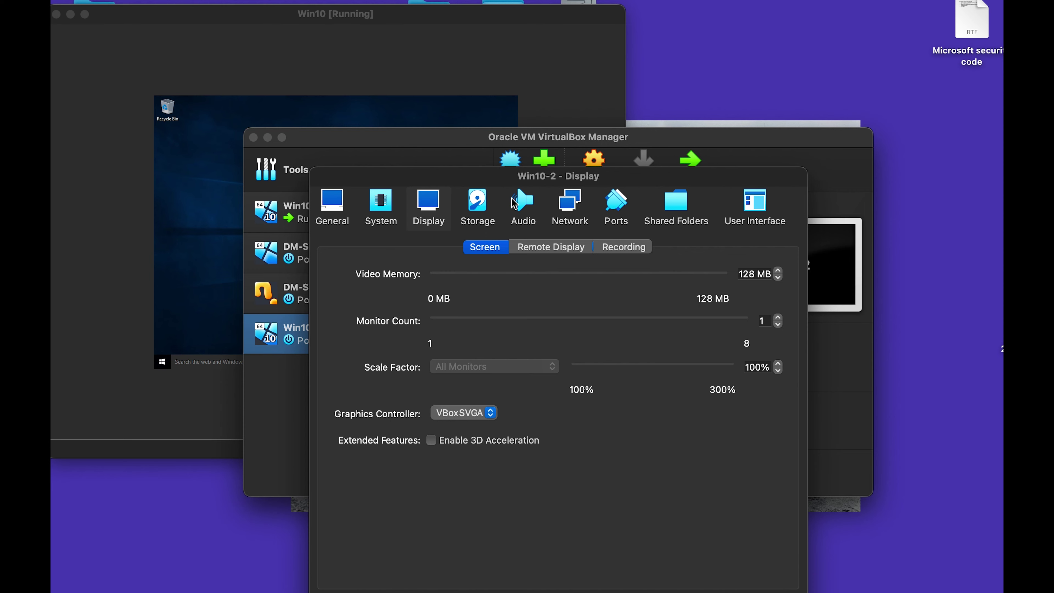
left_click(556, 252)
left_click(617, 249)
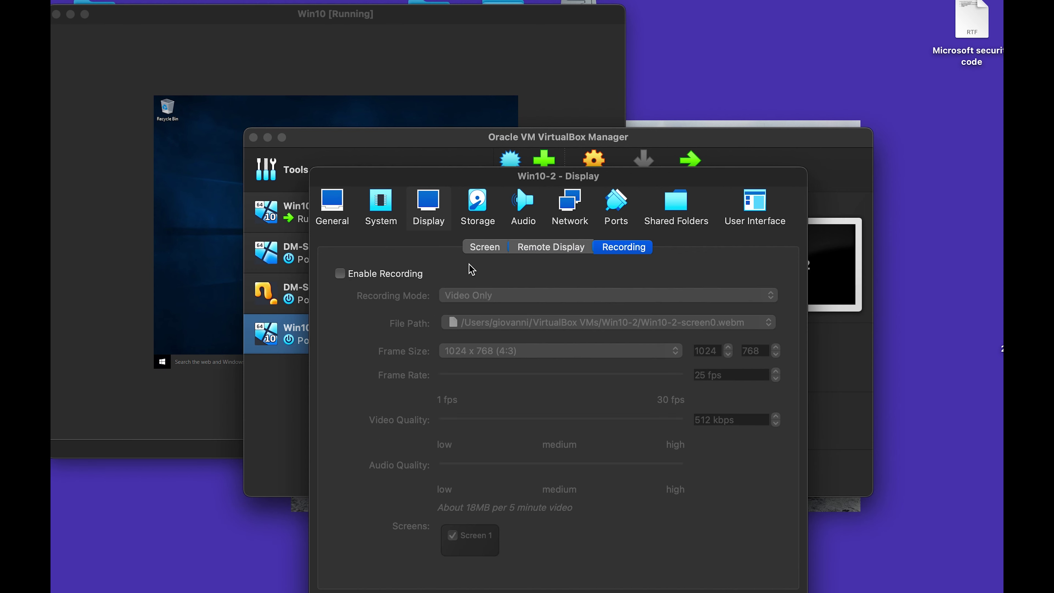
left_click(477, 212)
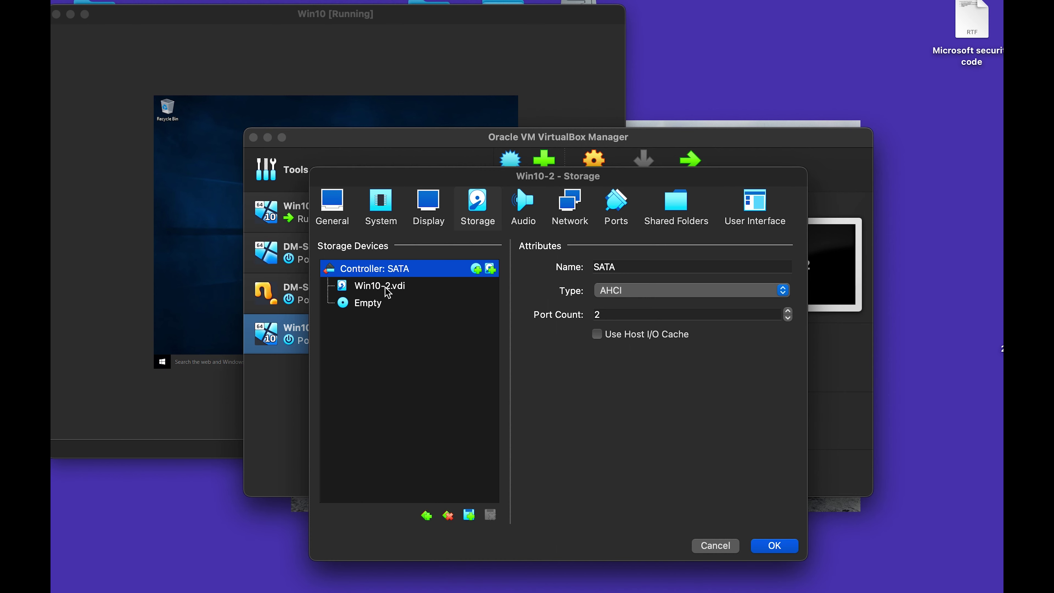
Load Win10_22H2_English_x64v1.iso into Win10-2's empty optical drive.
left_click(399, 290)
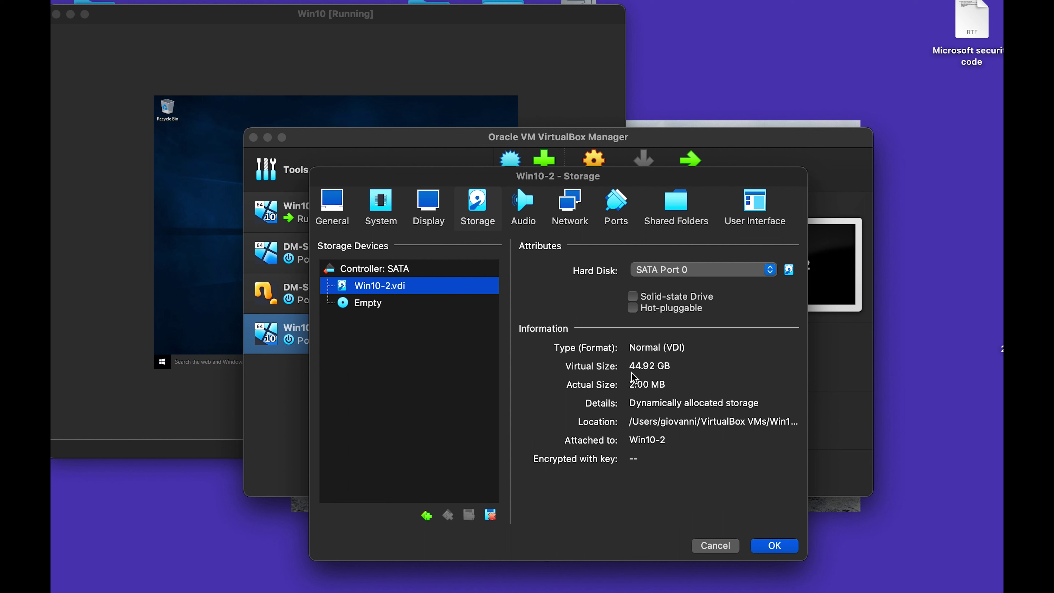
left_click(415, 305)
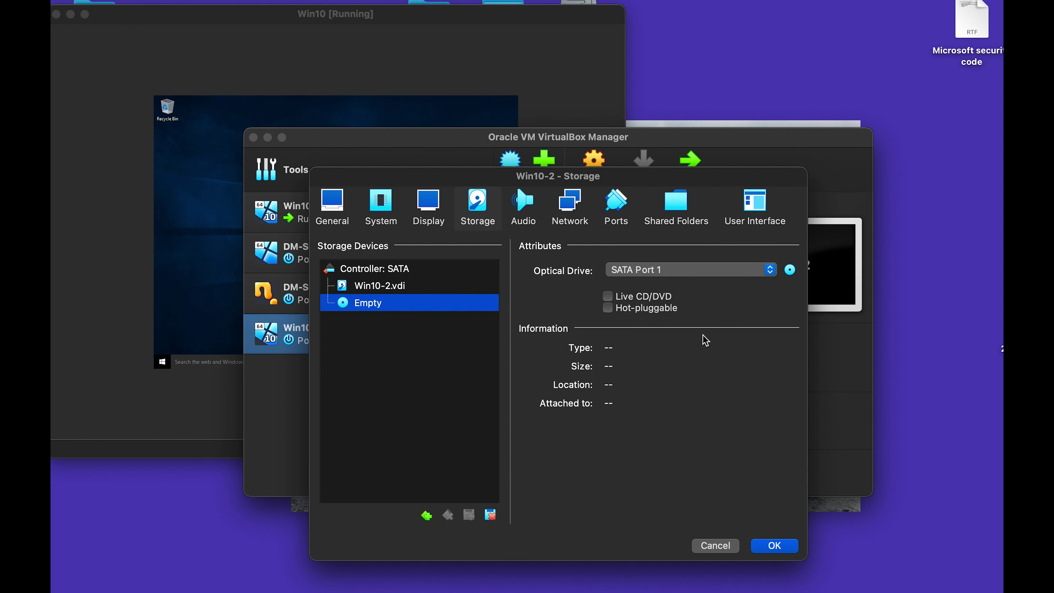
left_click(676, 349)
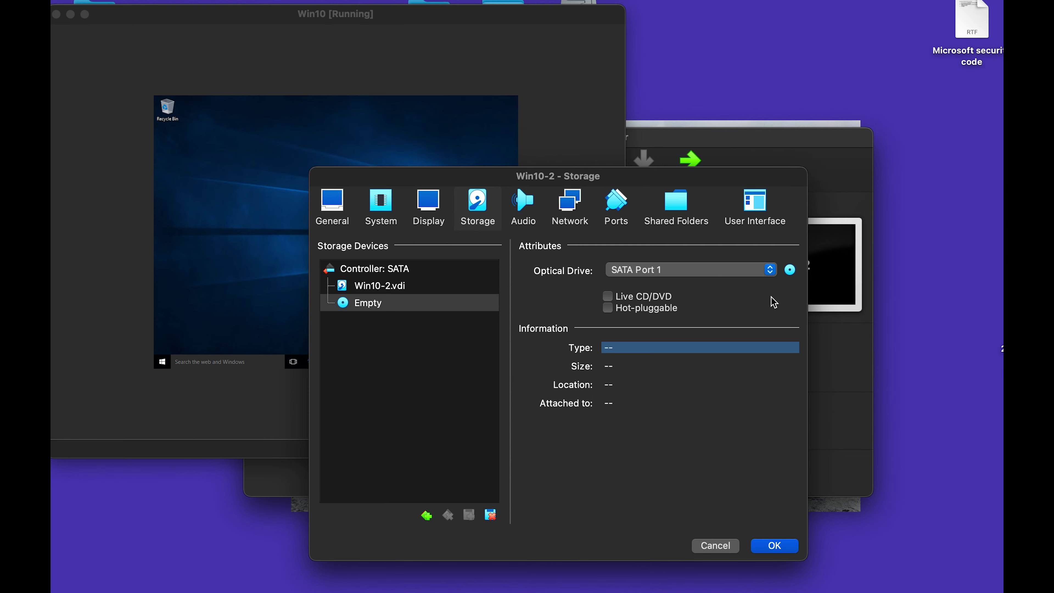
left_click(790, 269)
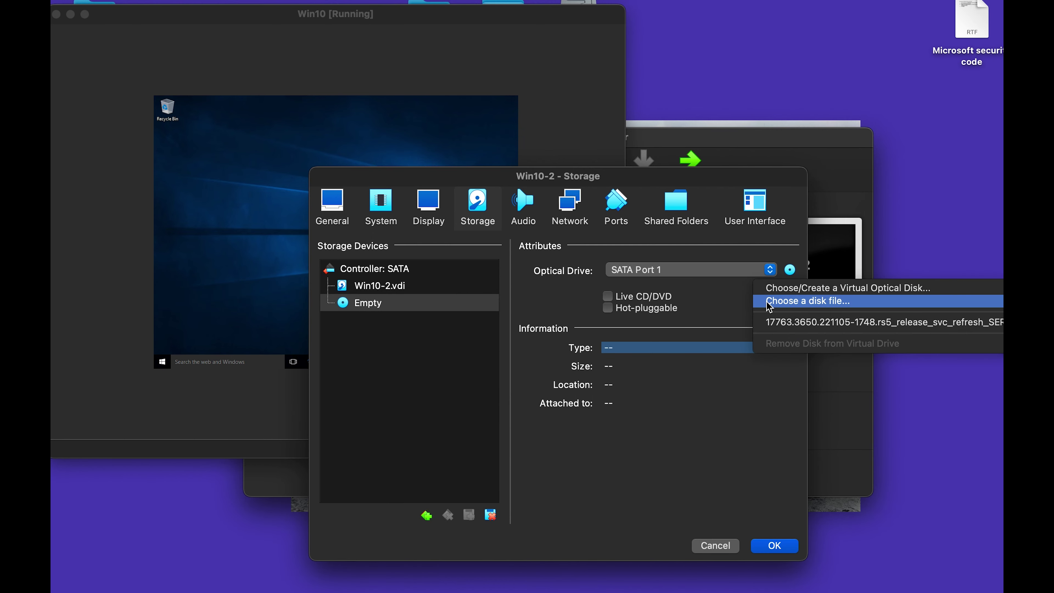
left_click(791, 306)
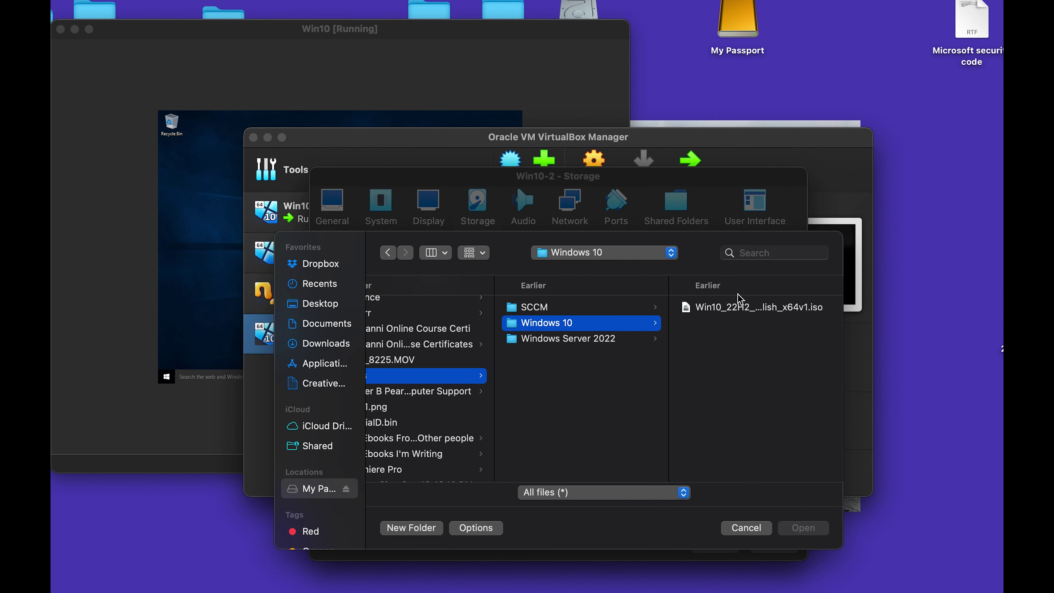
left_click(741, 312)
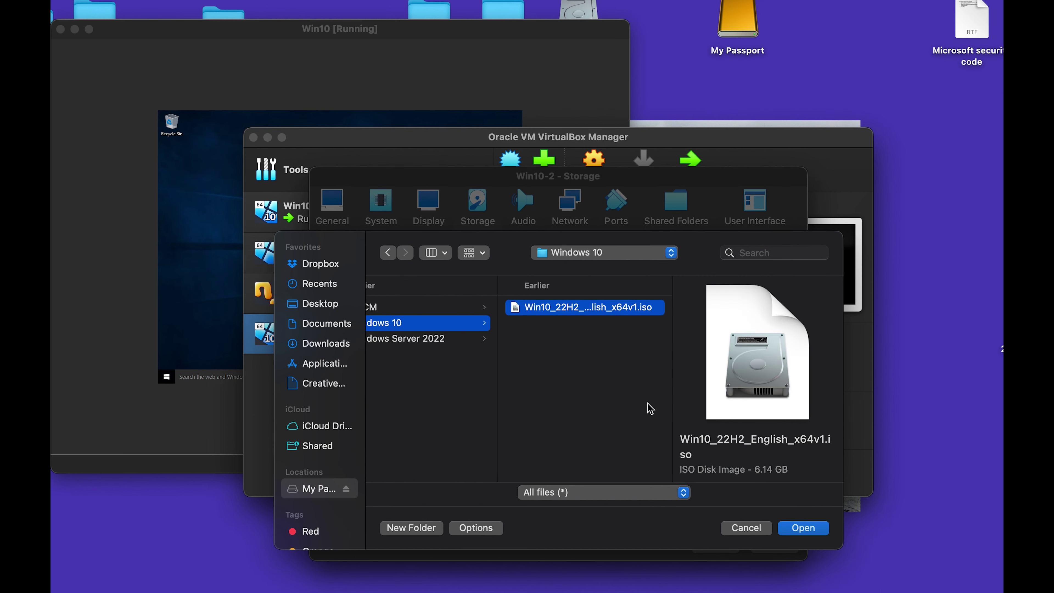
left_click(803, 528)
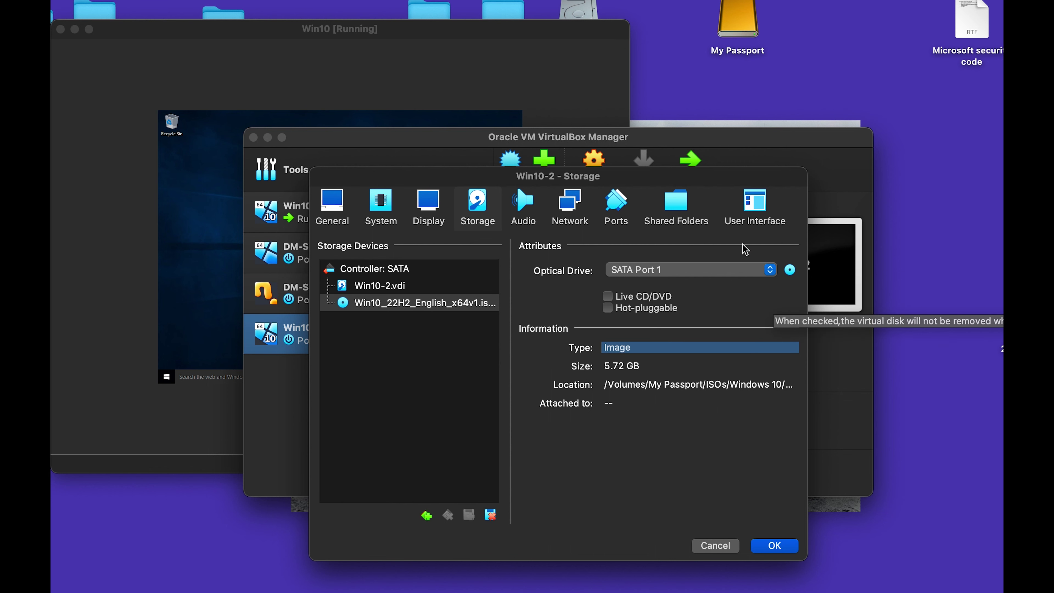
left_click(523, 209)
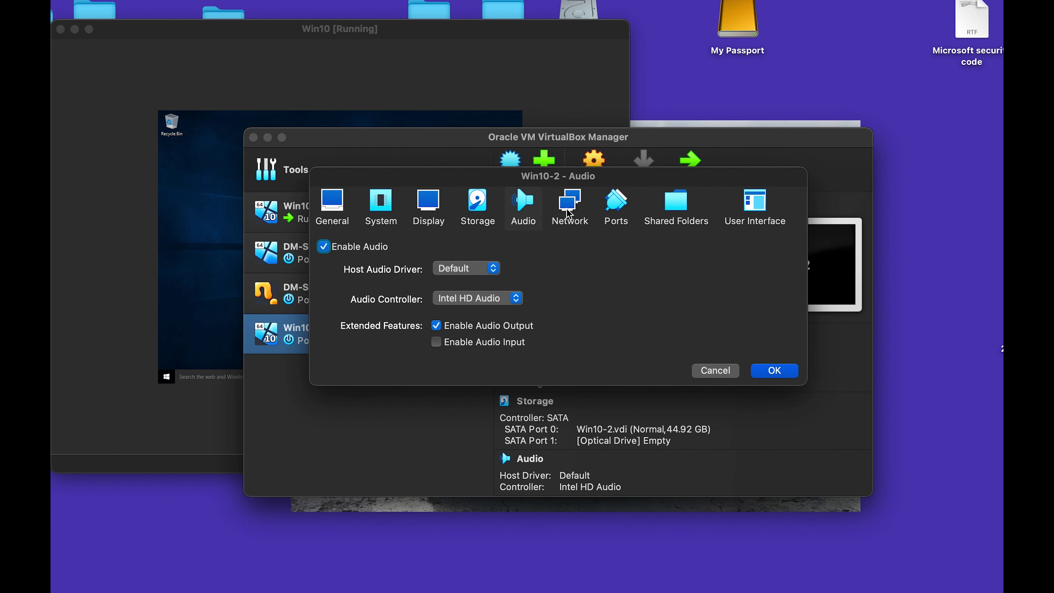
Keep Adapter 1 on NAT and enable Adapter 2 attached to Internal Network.
left_click(568, 213)
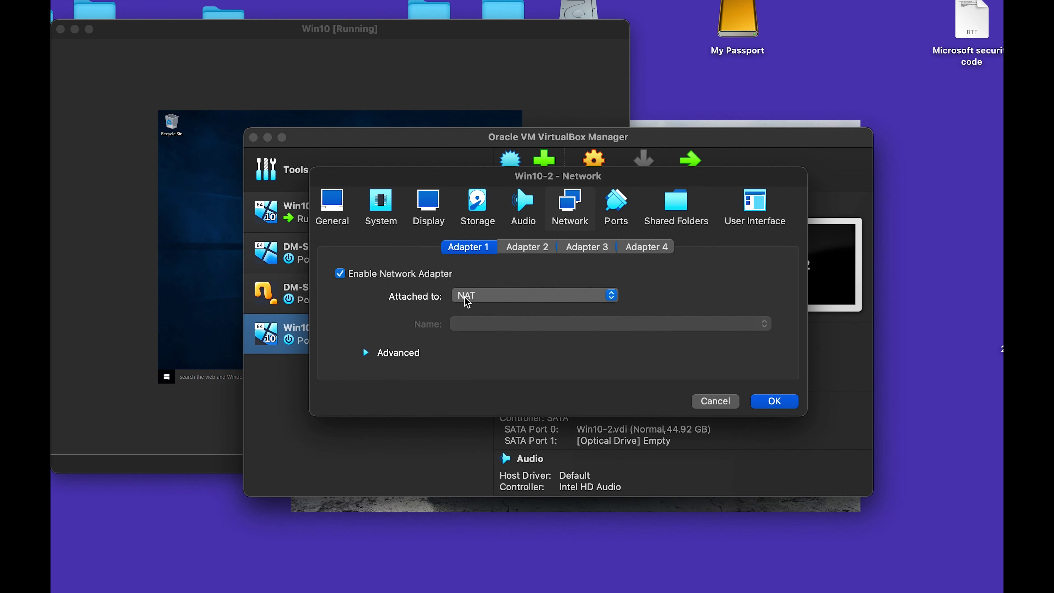
left_click(468, 299)
left_click(468, 299)
left_click(522, 250)
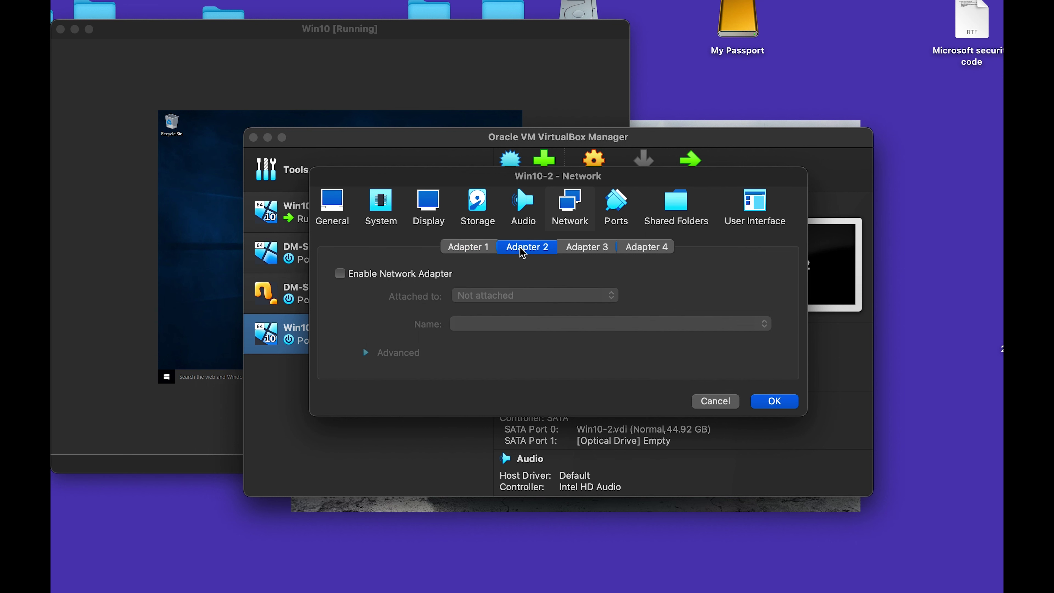
left_click(374, 274)
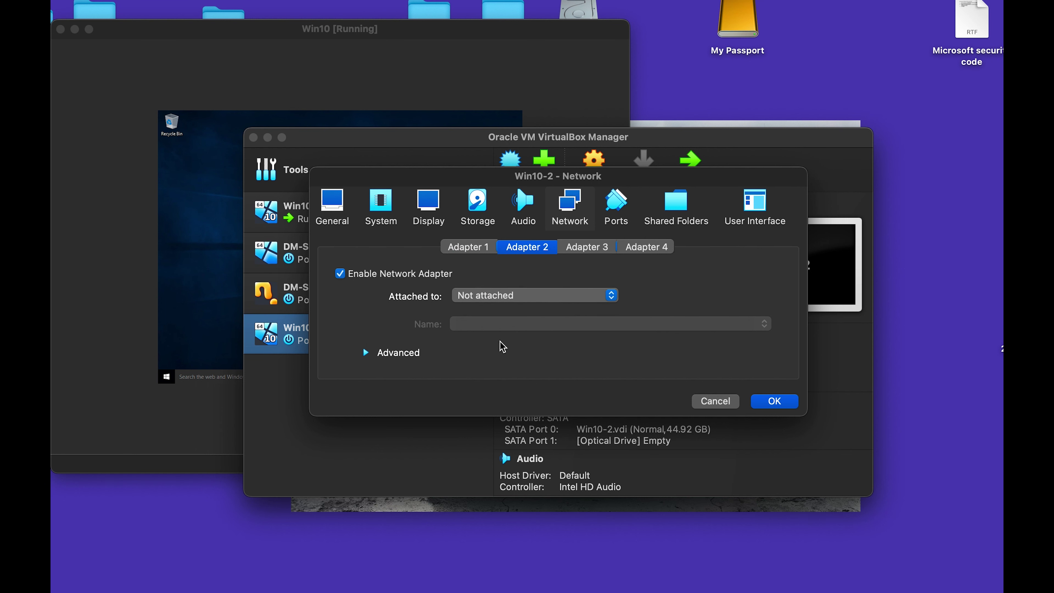
left_click(510, 295)
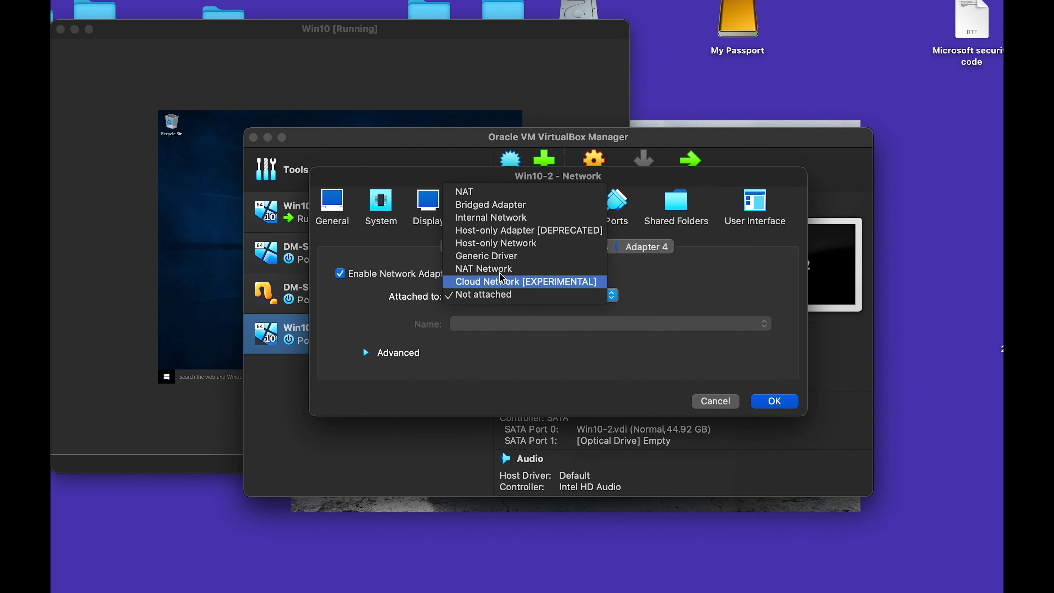
left_click(507, 221)
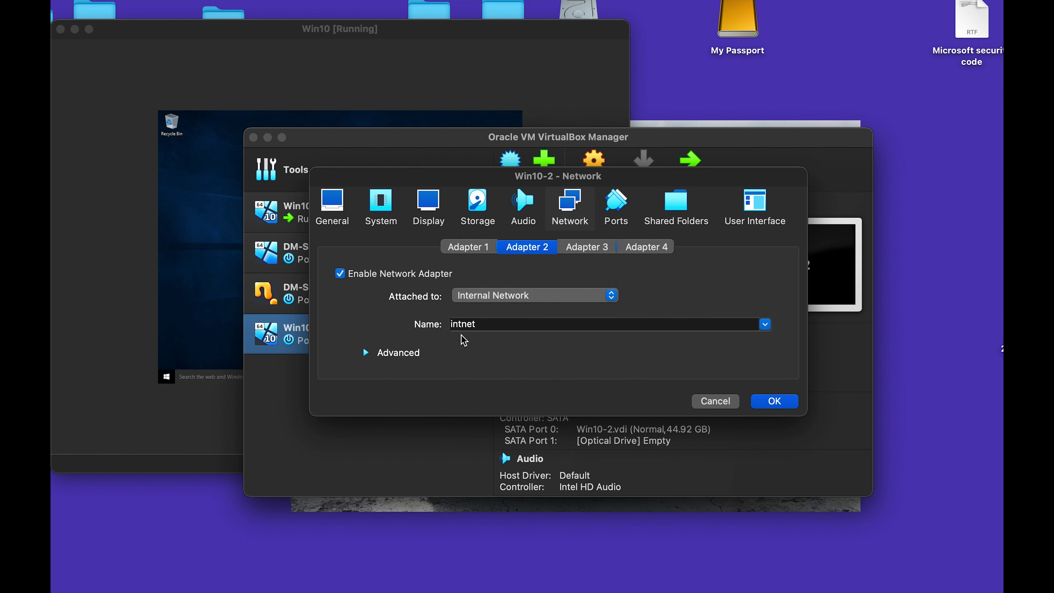
Set Adapter 2's promiscuous mode to Allow All and save the settings.
left_click(384, 353)
left_click(492, 405)
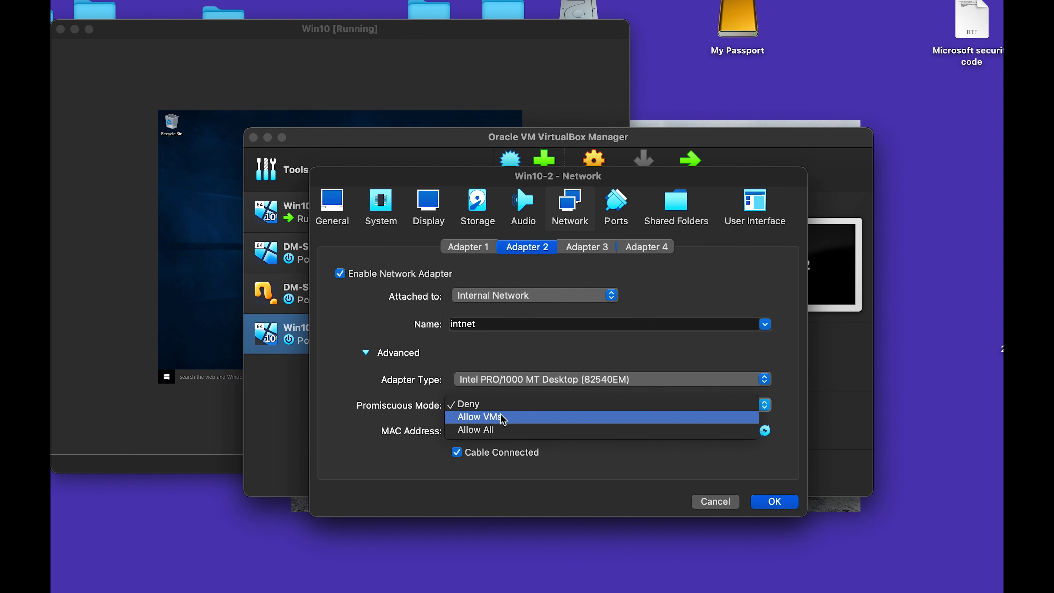
left_click(501, 434)
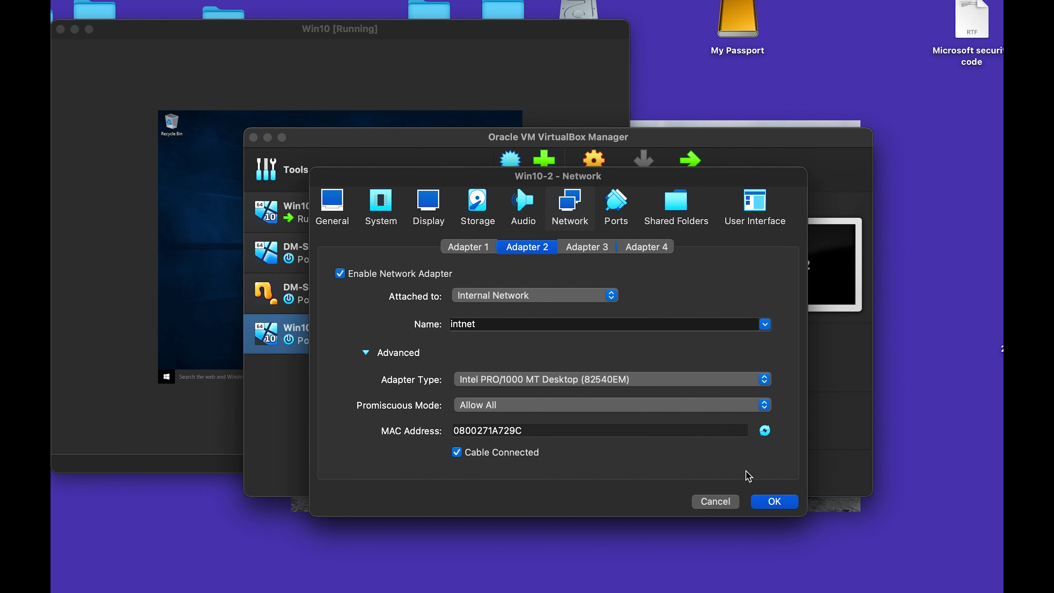
left_click(598, 250)
left_click(531, 249)
left_click(623, 209)
left_click(680, 209)
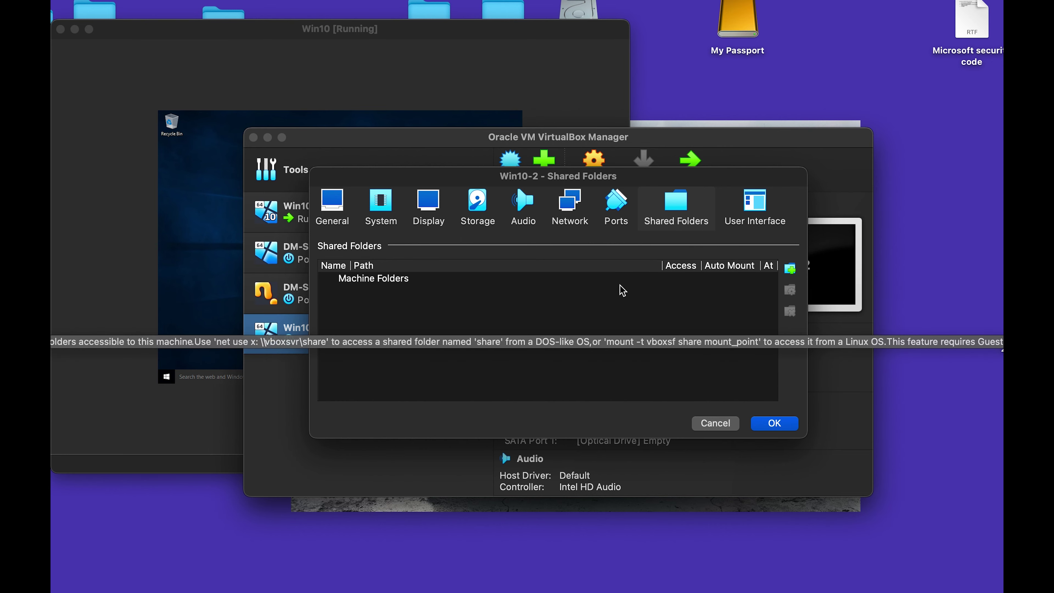
left_click(773, 423)
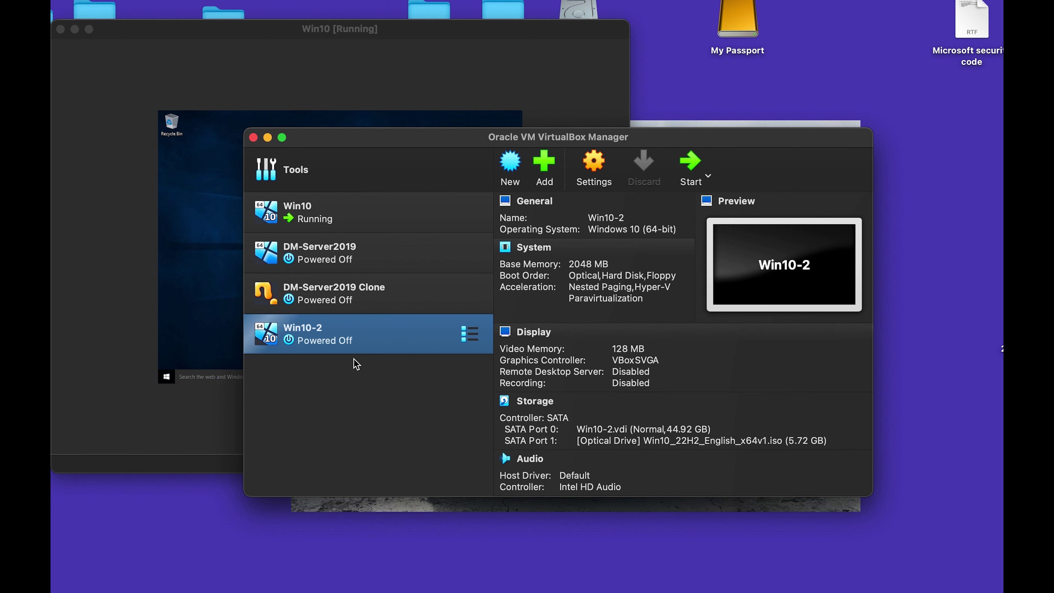
Show the running Win10 machine's window, then start Win10-2 so it boots from the ISO.
left_click(353, 215)
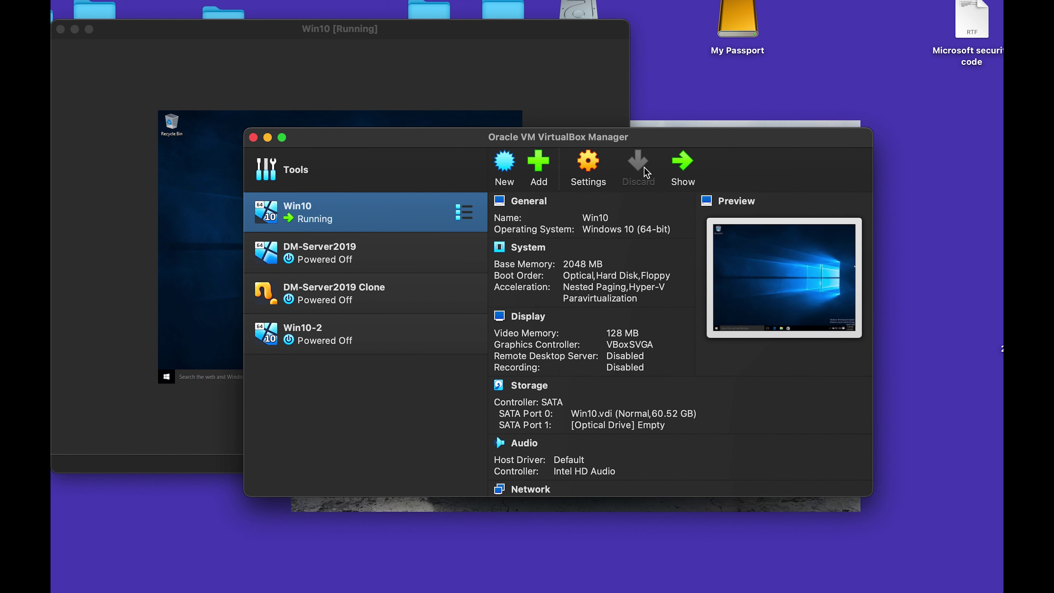
right_click(374, 213)
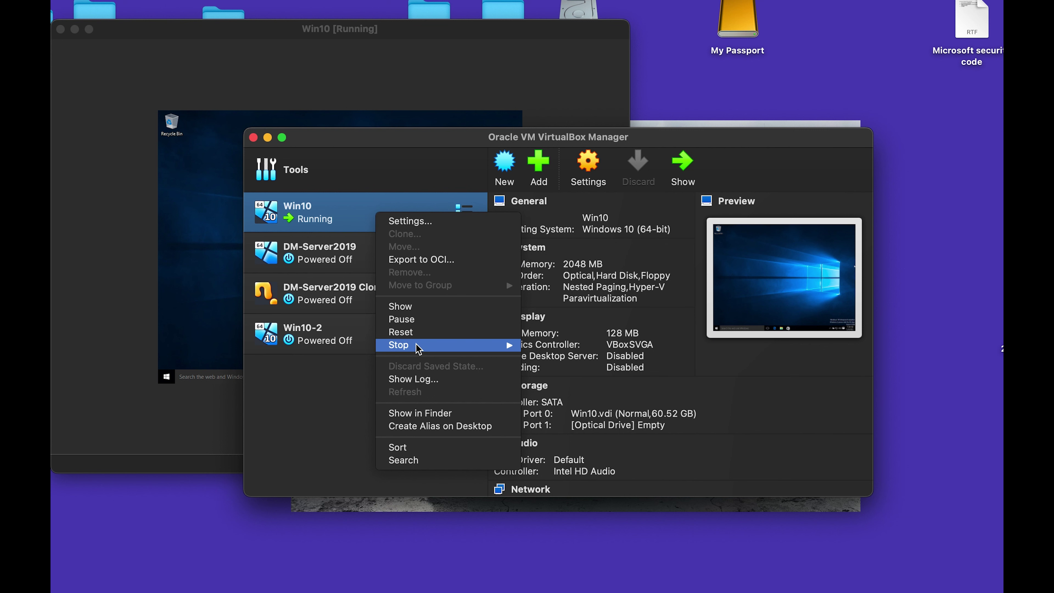
left_click(191, 315)
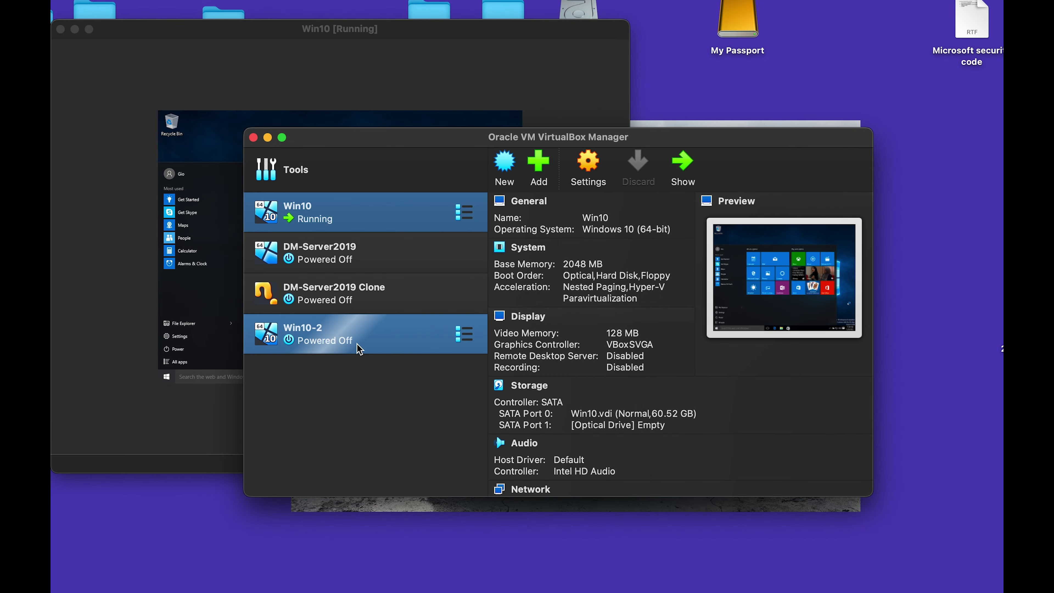
double_click(348, 347)
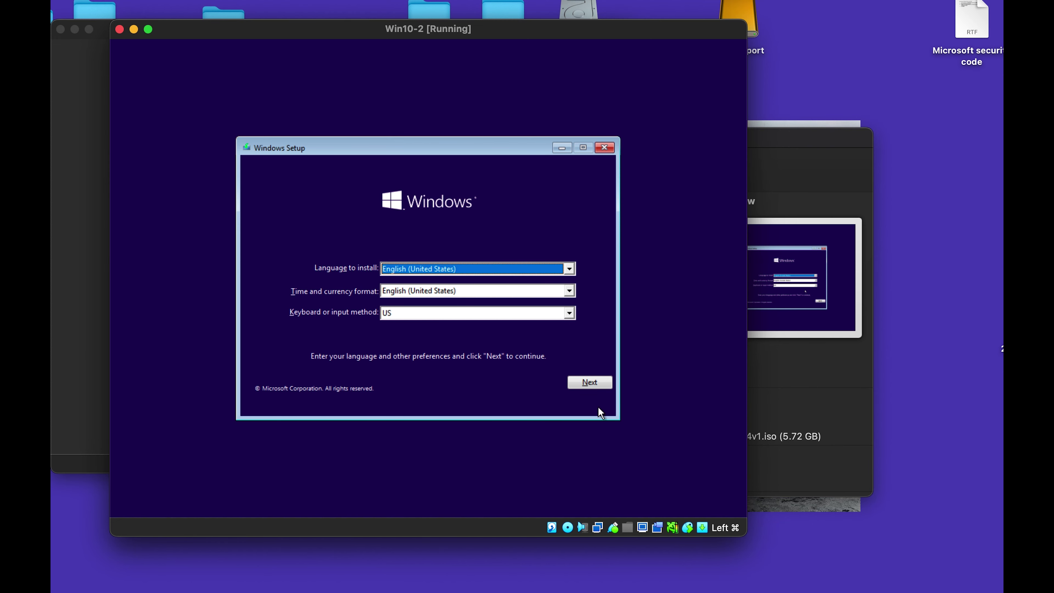
Accept default language settings, choose Install now, and continue without a product key.
left_click(591, 381)
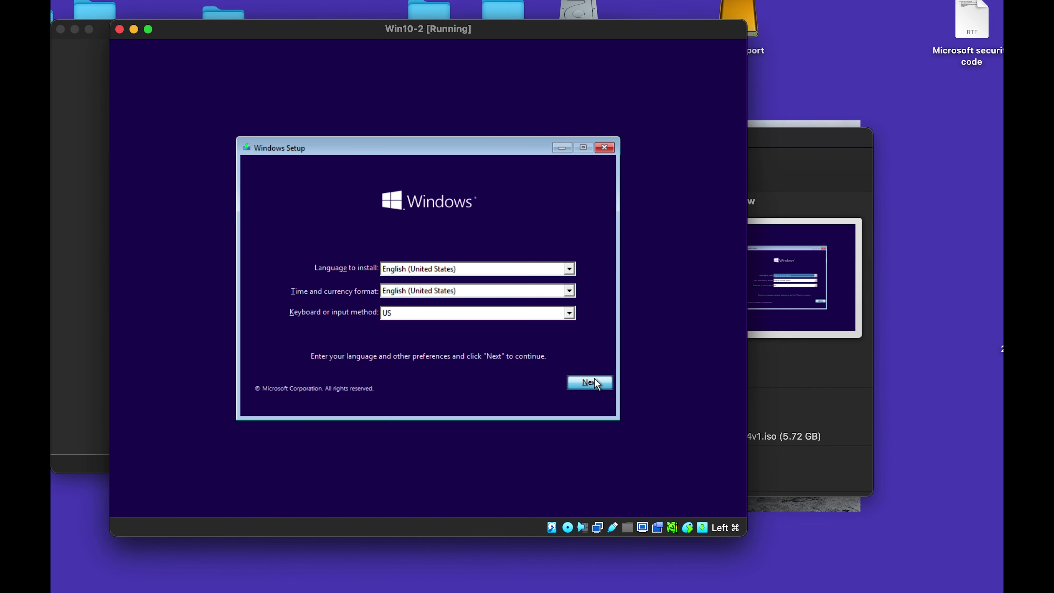
left_click(431, 288)
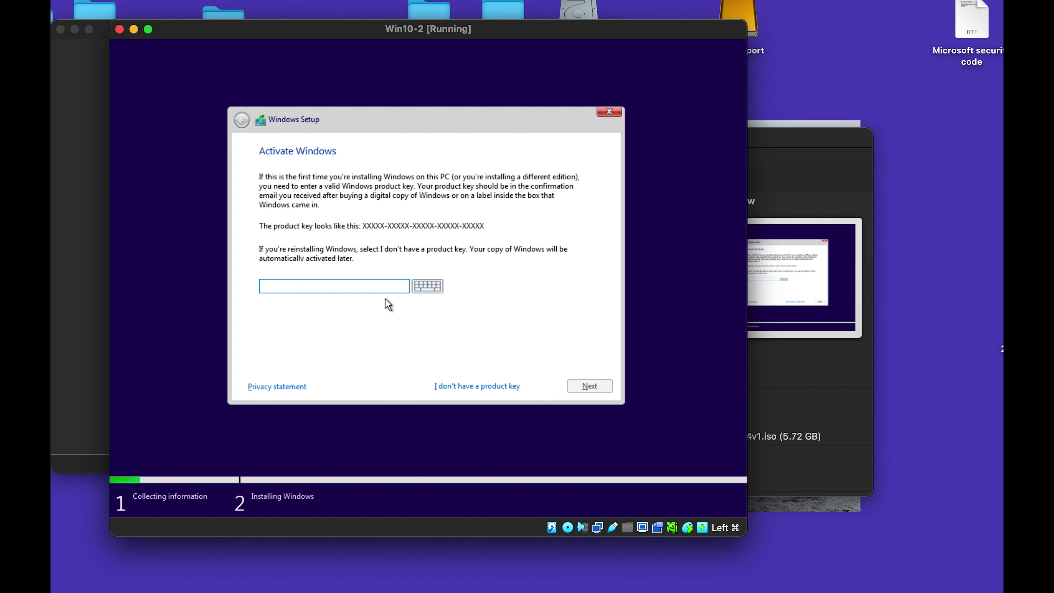
left_click(484, 385)
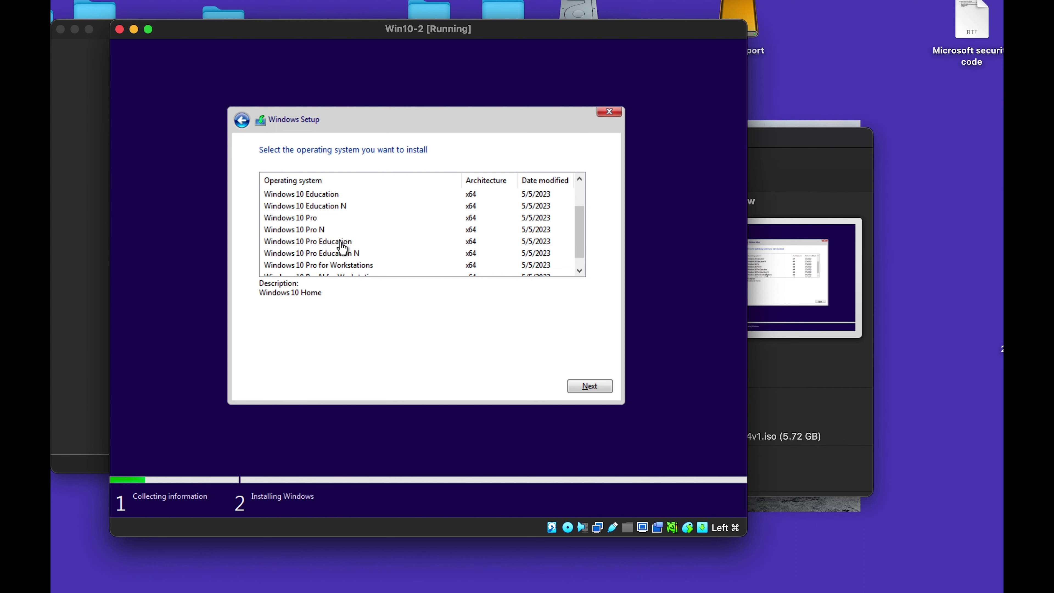
Select the Windows 10 Pro edition and accept the license terms.
scroll(353, 254, "down", 1)
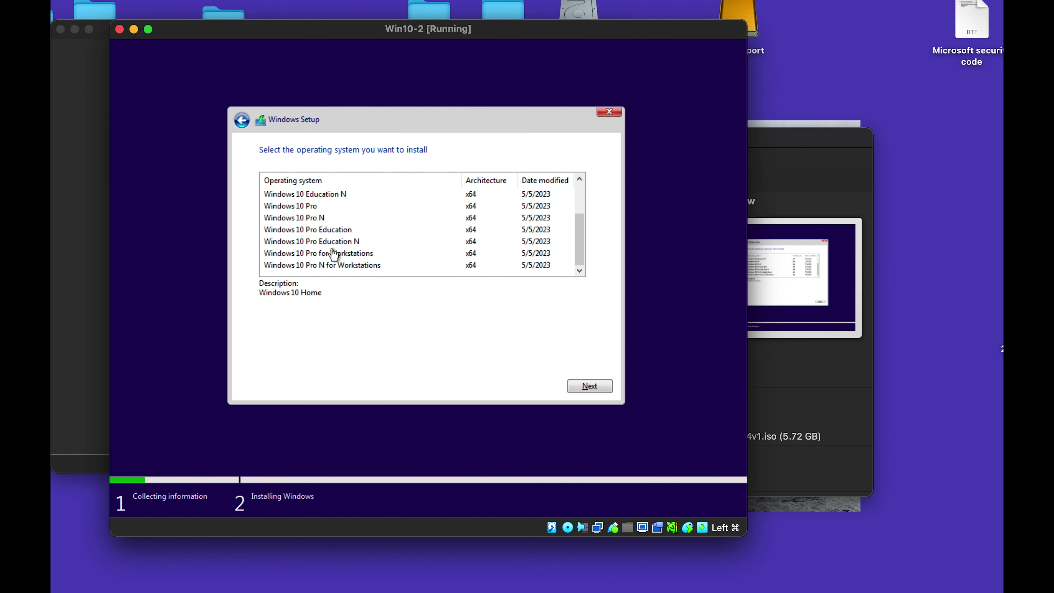
left_click(310, 206)
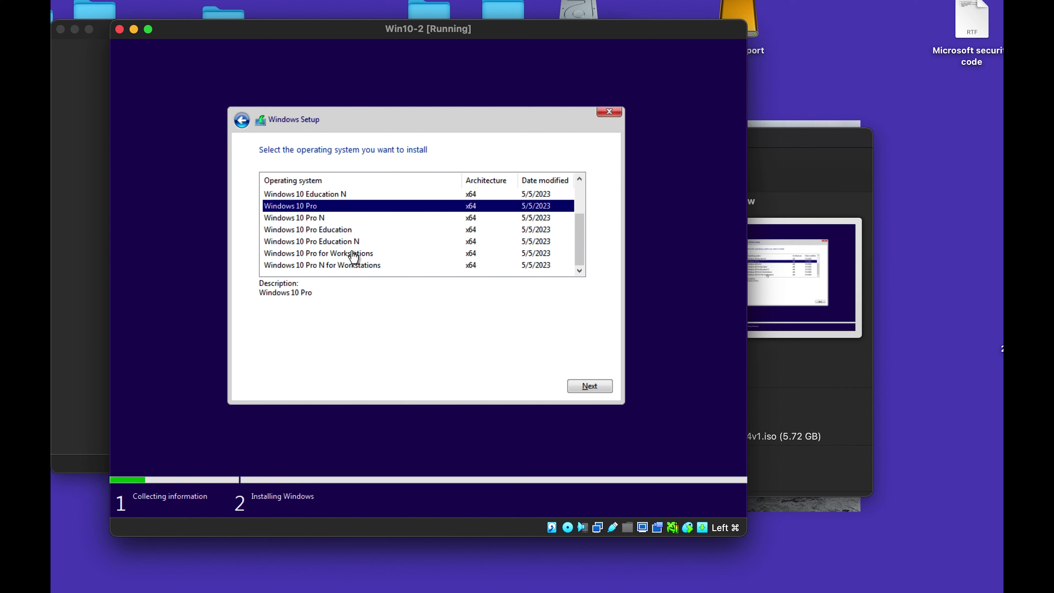
scroll(395, 245, "up", 1)
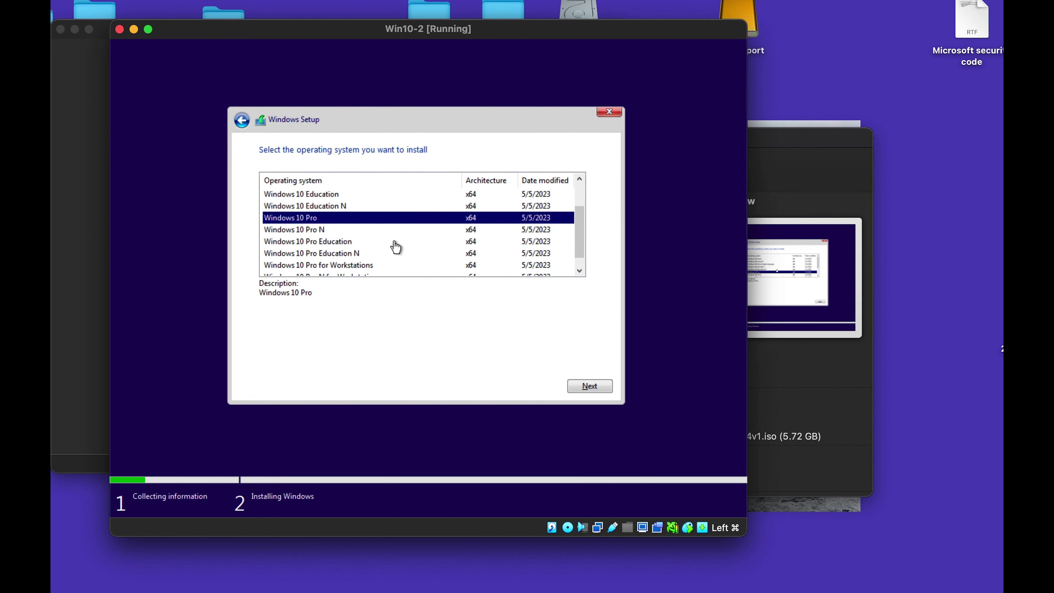
left_click(597, 386)
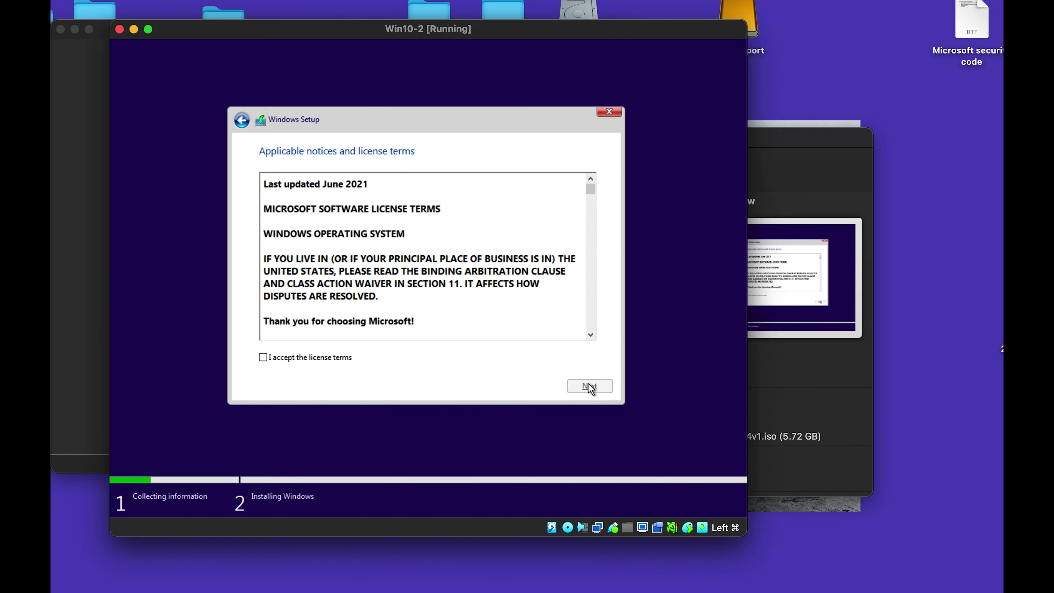
scroll(485, 259, "down", 7)
scroll(486, 261, "down", 10)
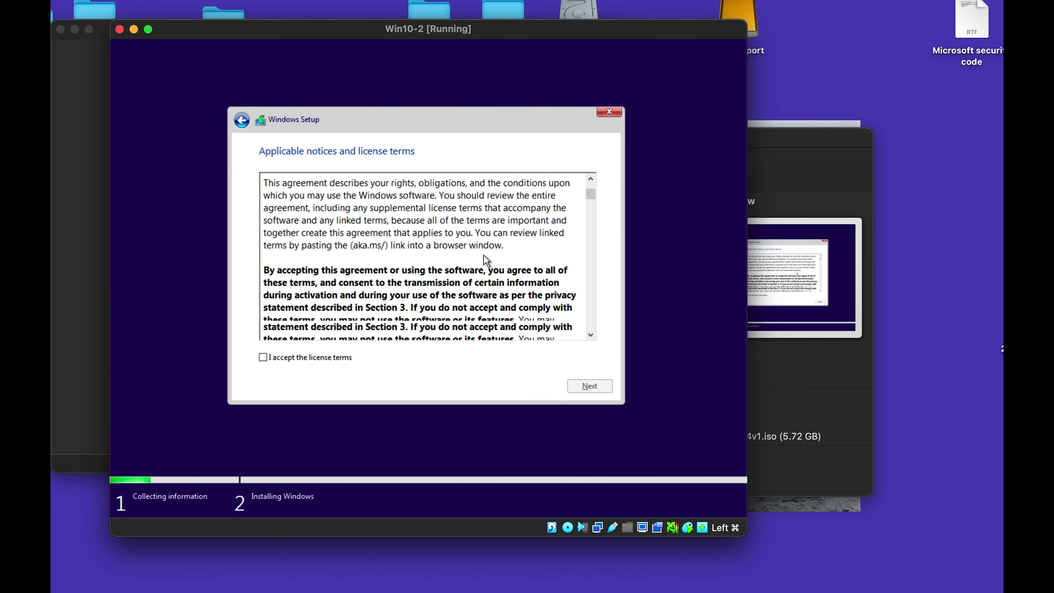
scroll(484, 255, "down", 12)
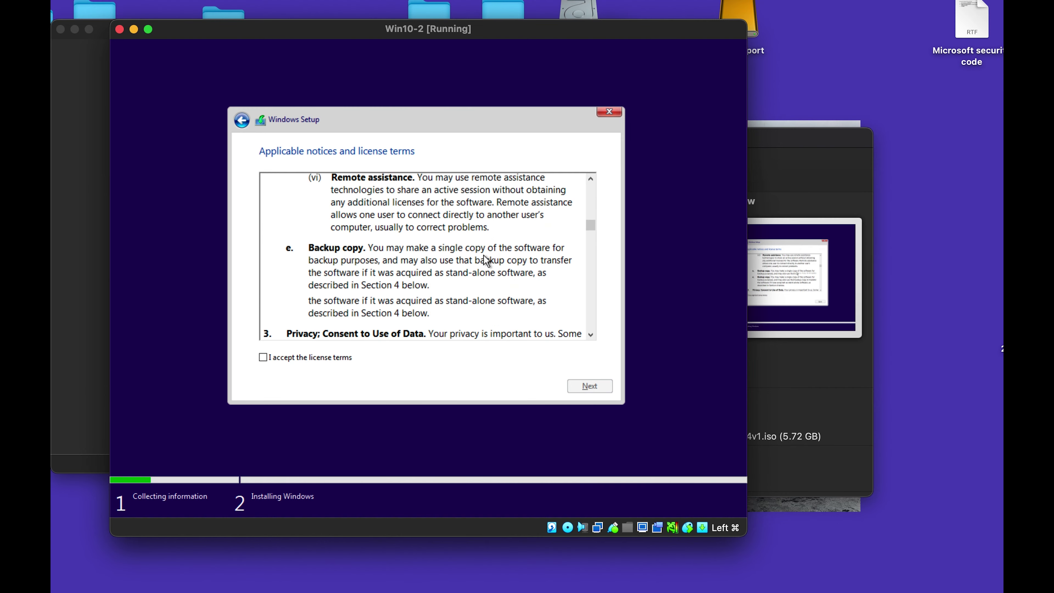
left_click(826, 237)
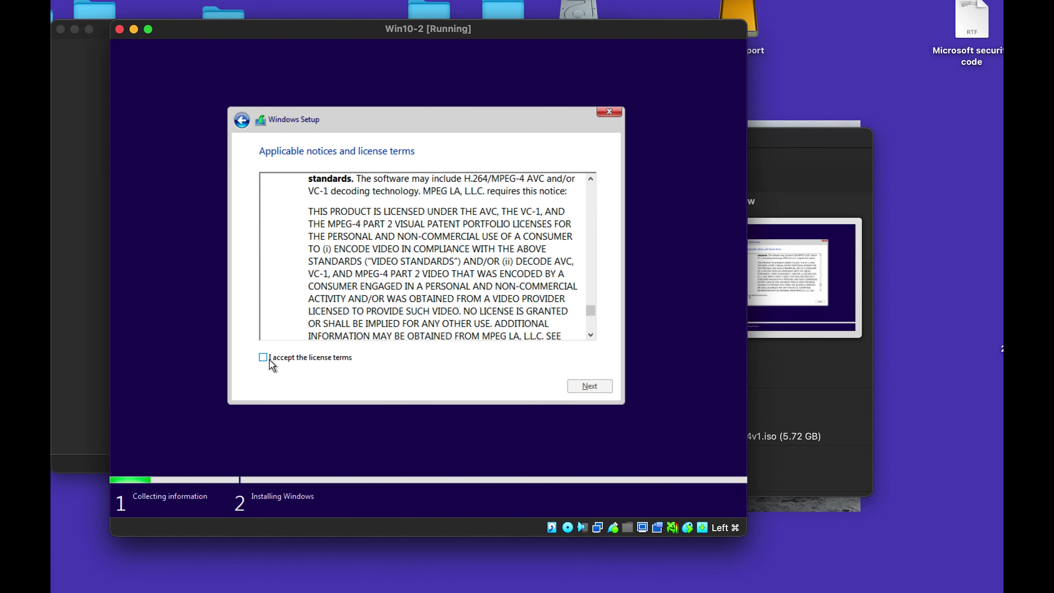
left_click(263, 357)
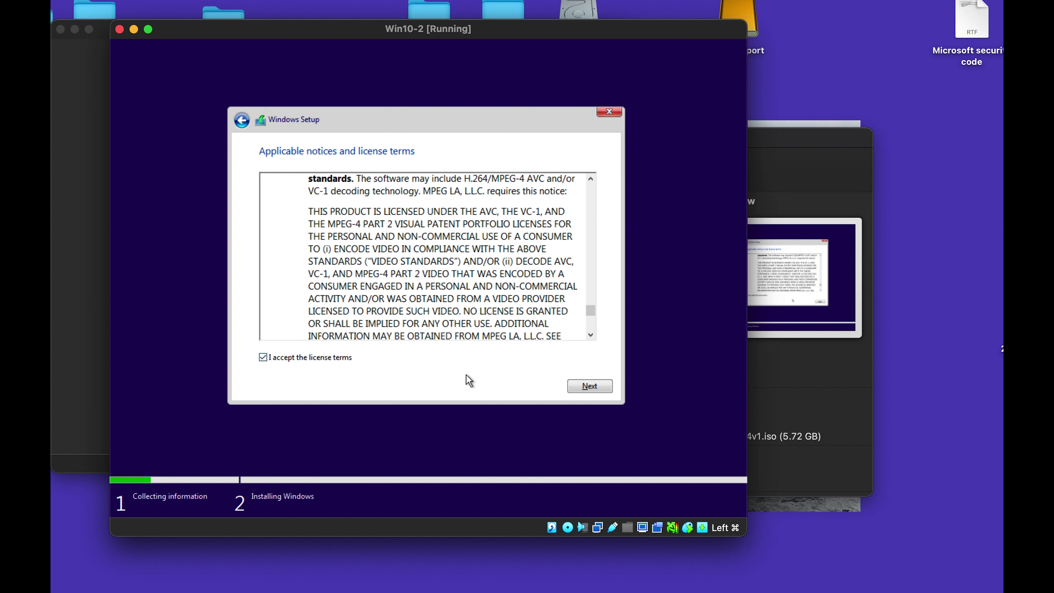
left_click(575, 387)
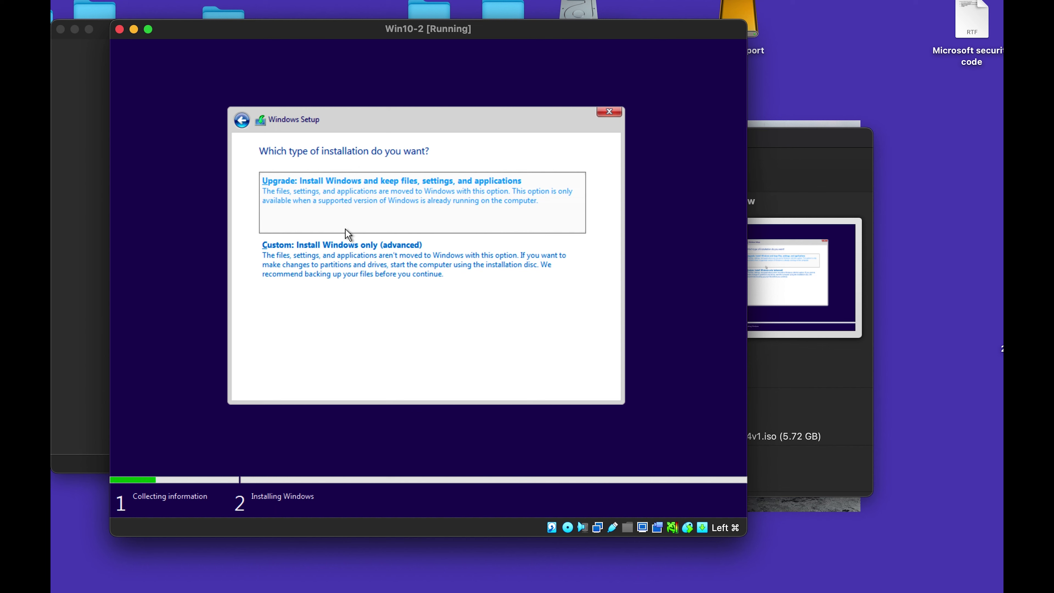
Choose Custom install and create a 45996 MB partition, allowing the extra system partitions.
left_click(364, 277)
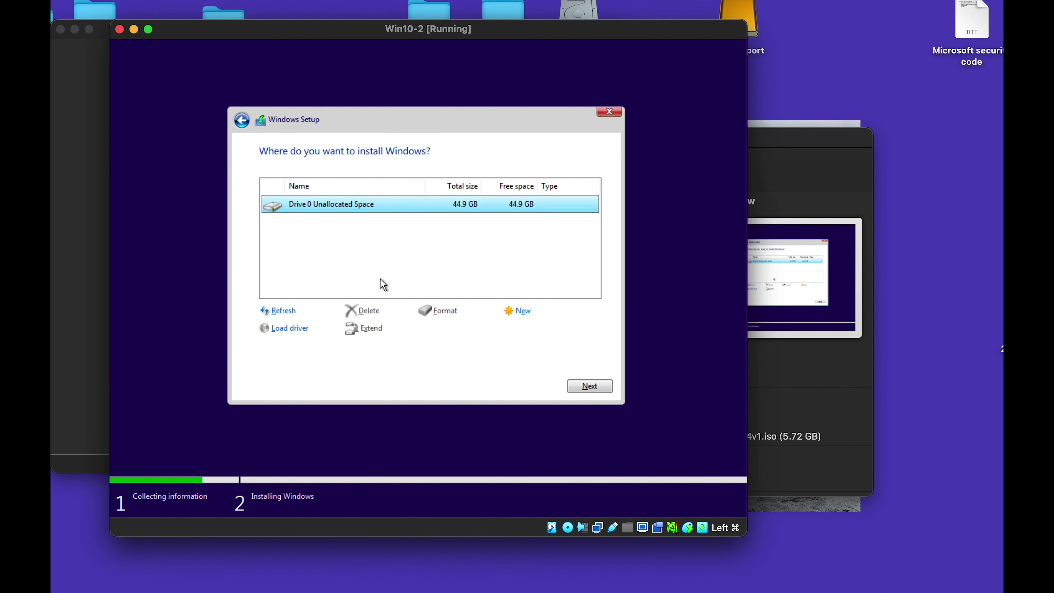
left_click(519, 311)
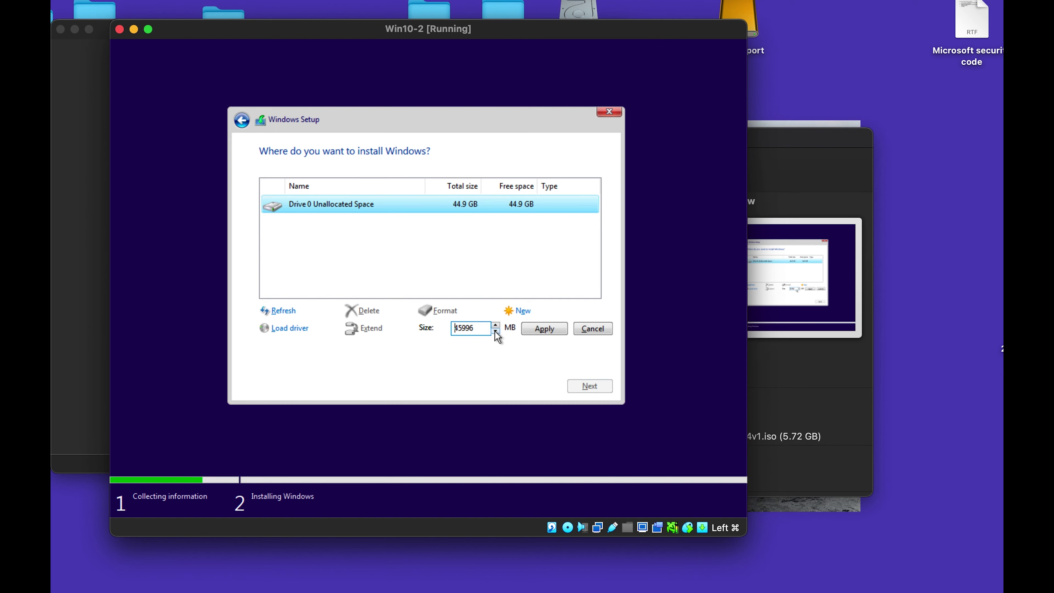
left_click(546, 327)
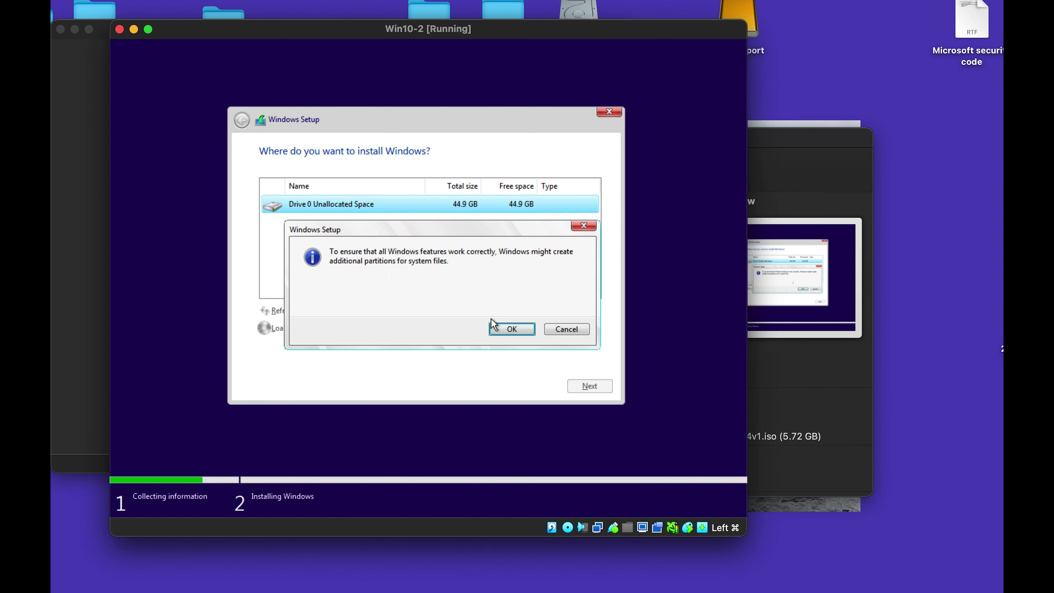
left_click(511, 329)
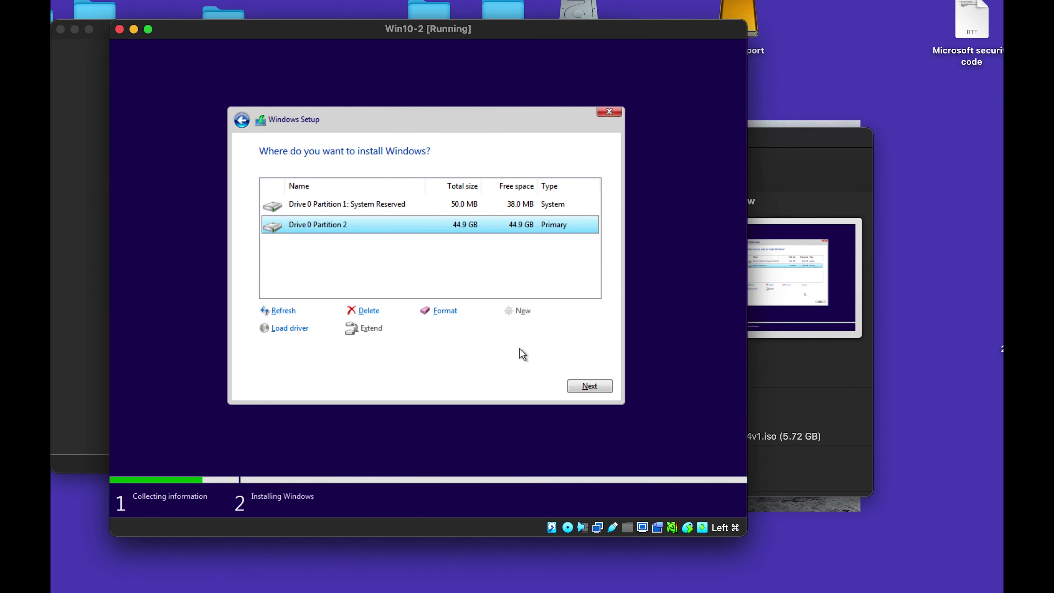
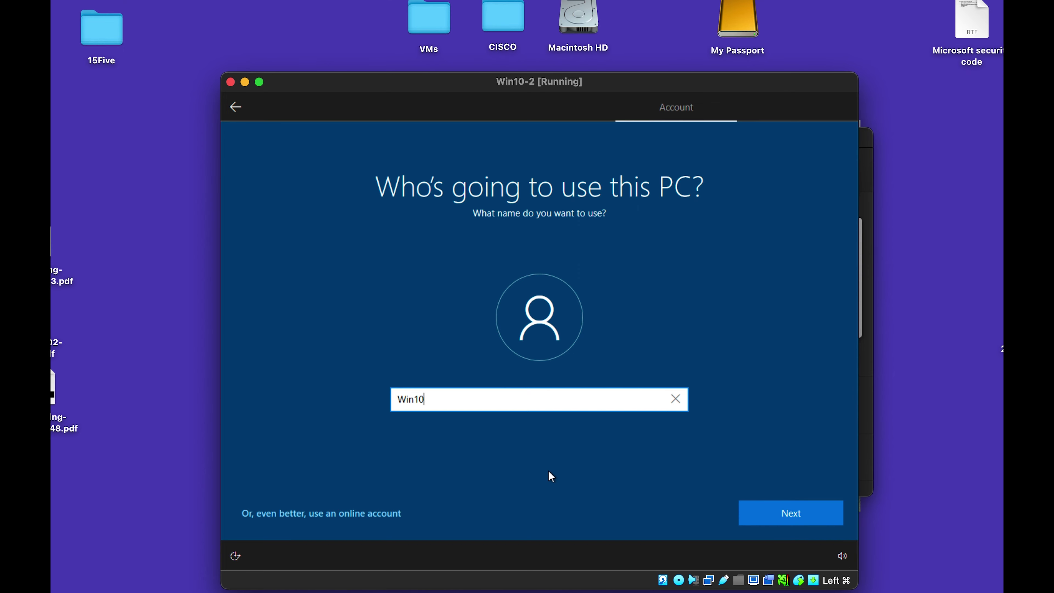
Enter the local account name, then set and confirm its password, retyping it once.
type("-2P")
left_click(803, 517)
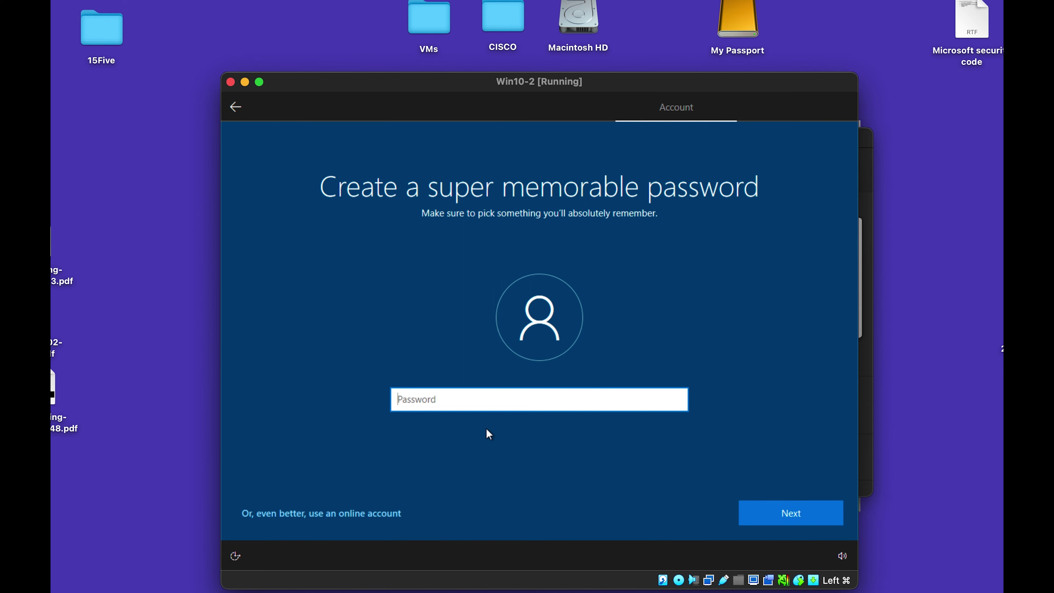
type("•••••••")
key("ctrl+a")
key("BackSpace")
type("••••••••••")
left_click(790, 511)
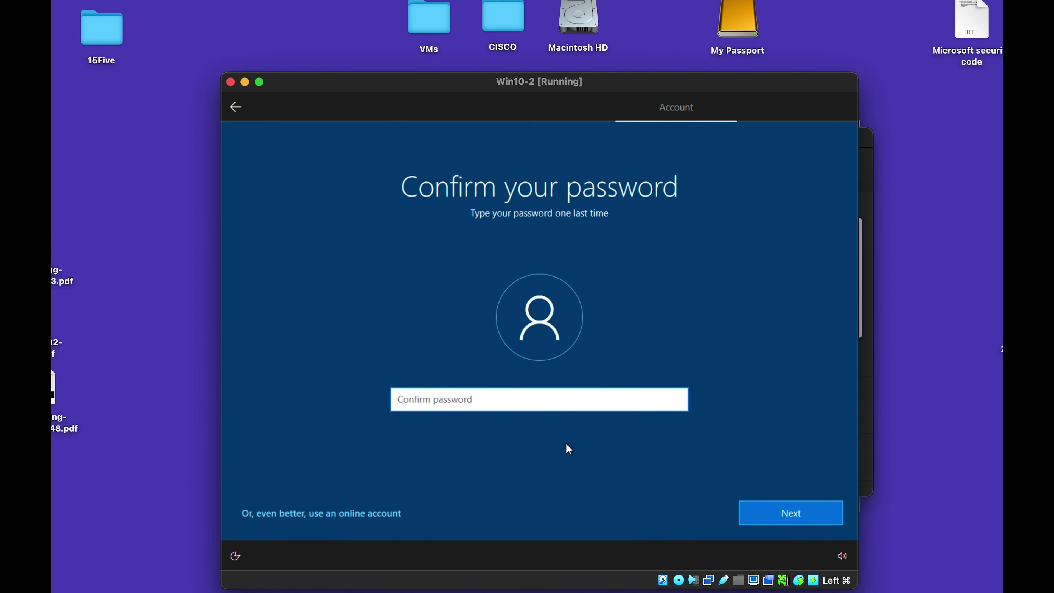
type("••••••••••")
key("Return")
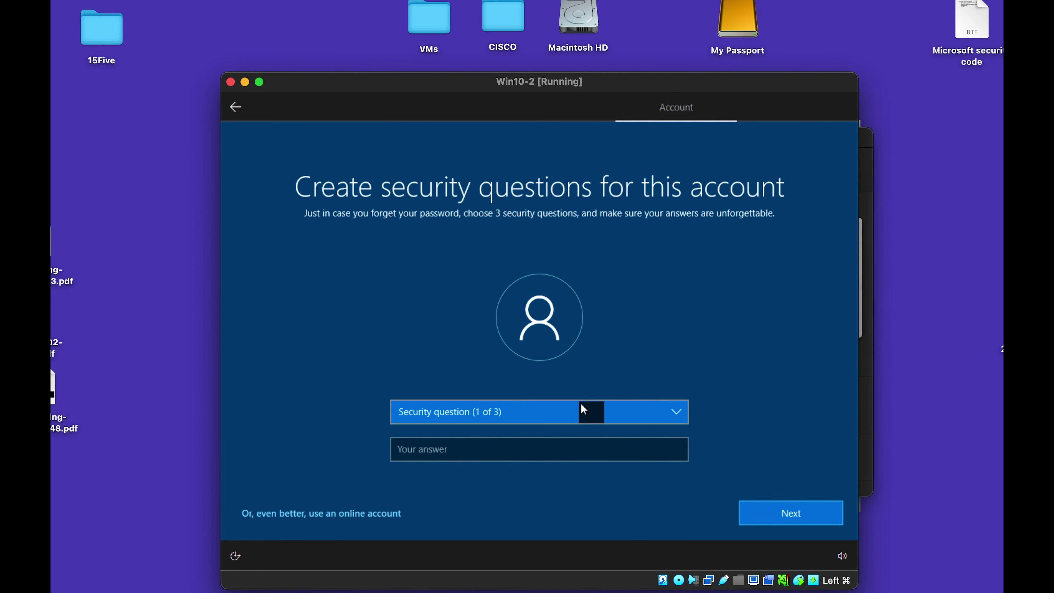
Answer the birth city and childhood nickname security questions.
left_click(469, 415)
left_click(468, 437)
left_click(407, 449)
type("1234")
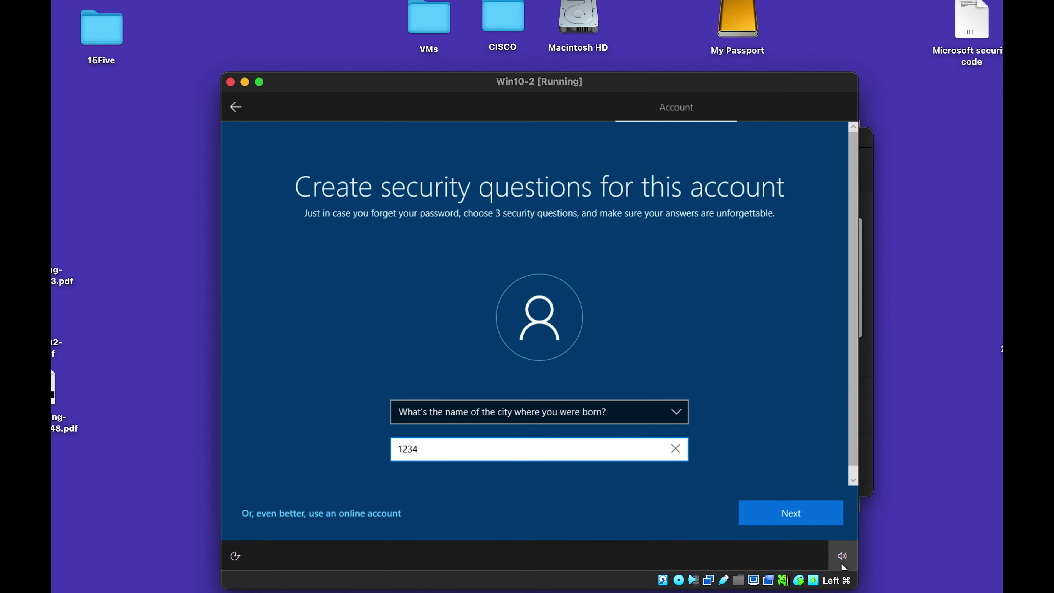
left_click(790, 512)
left_click(577, 413)
left_click(473, 434)
left_click(487, 453)
type("1234")
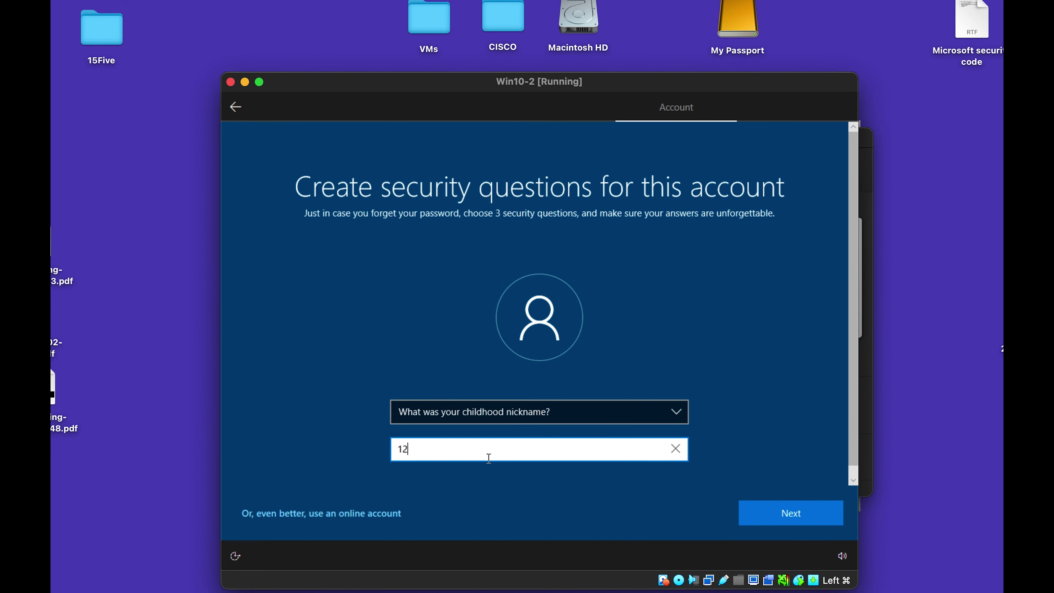
left_click(814, 517)
Answer the oldest cousin security question to finish the security questions.
left_click(498, 419)
left_click(492, 450)
left_click(469, 456)
type("1")
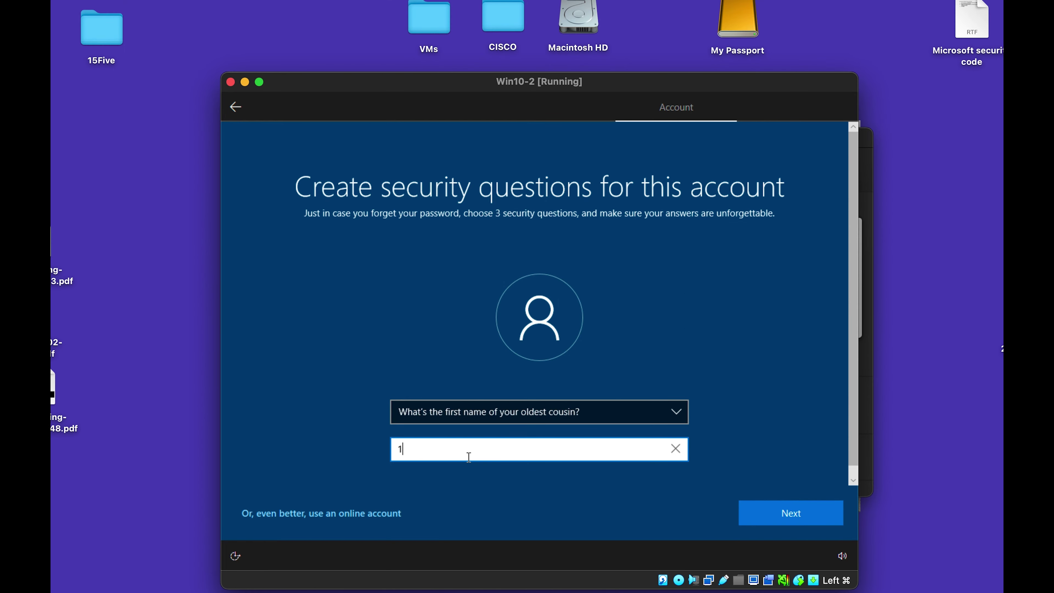
left_click(814, 514)
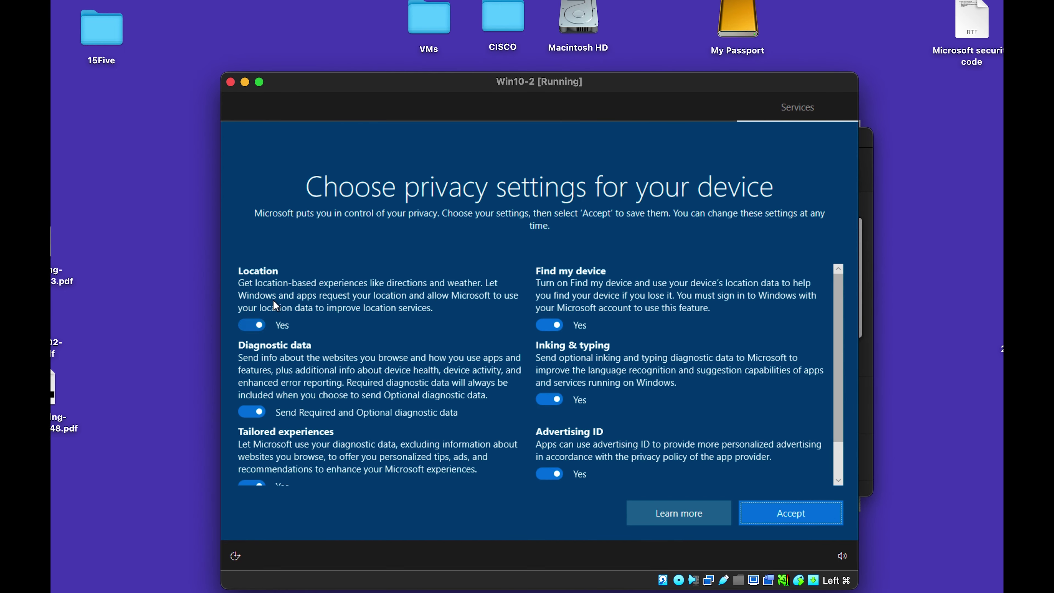
Turn off location, Find my device, inking, advertising ID and tailored experiences, with diagnostics set to required, then accept.
left_click(343, 305)
left_click(343, 306)
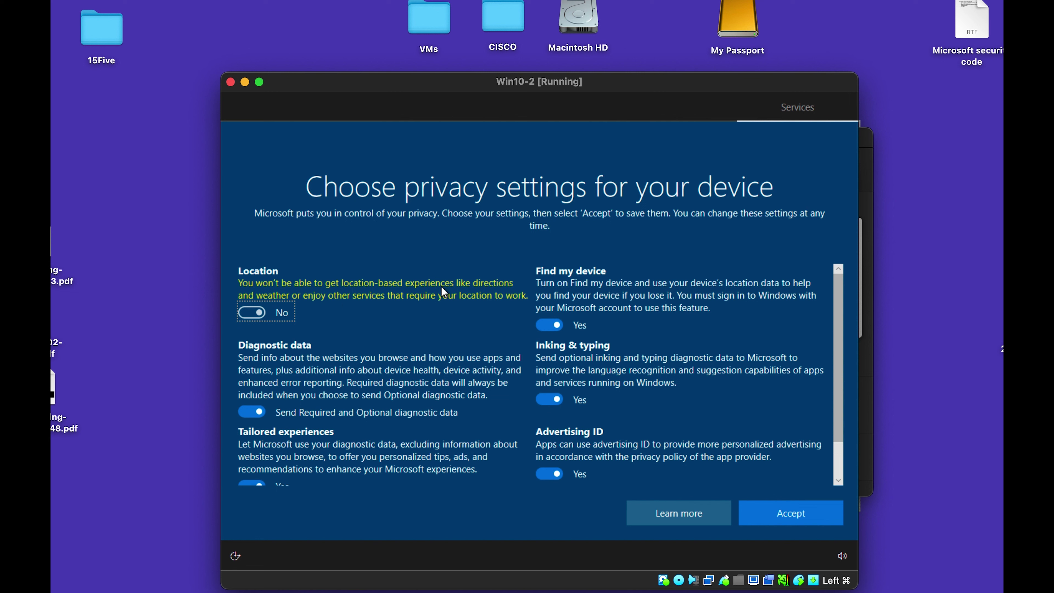
left_click(606, 292)
scroll(435, 293, "down", 1)
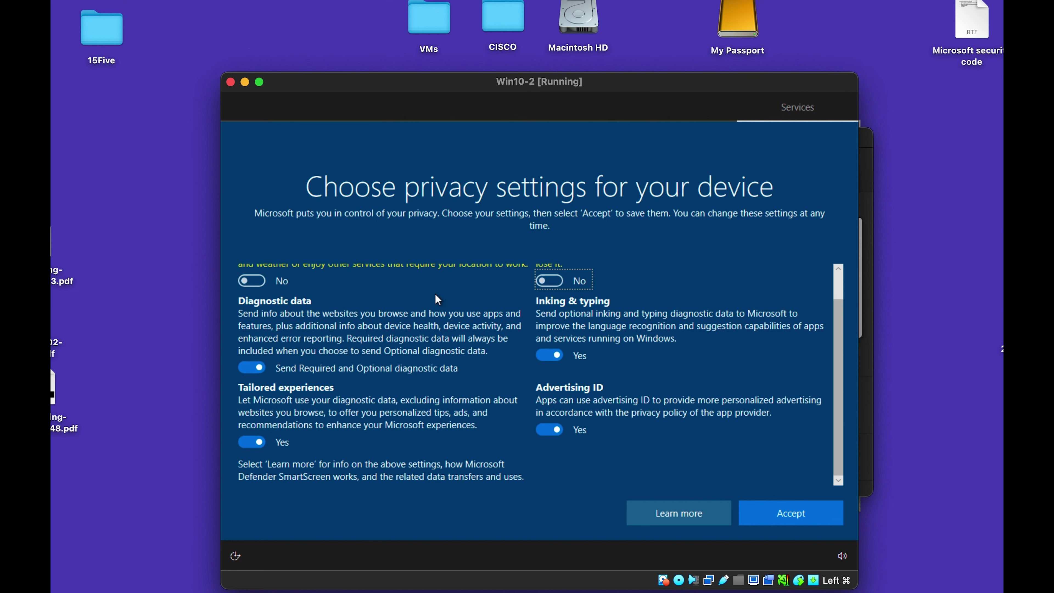
left_click(398, 331)
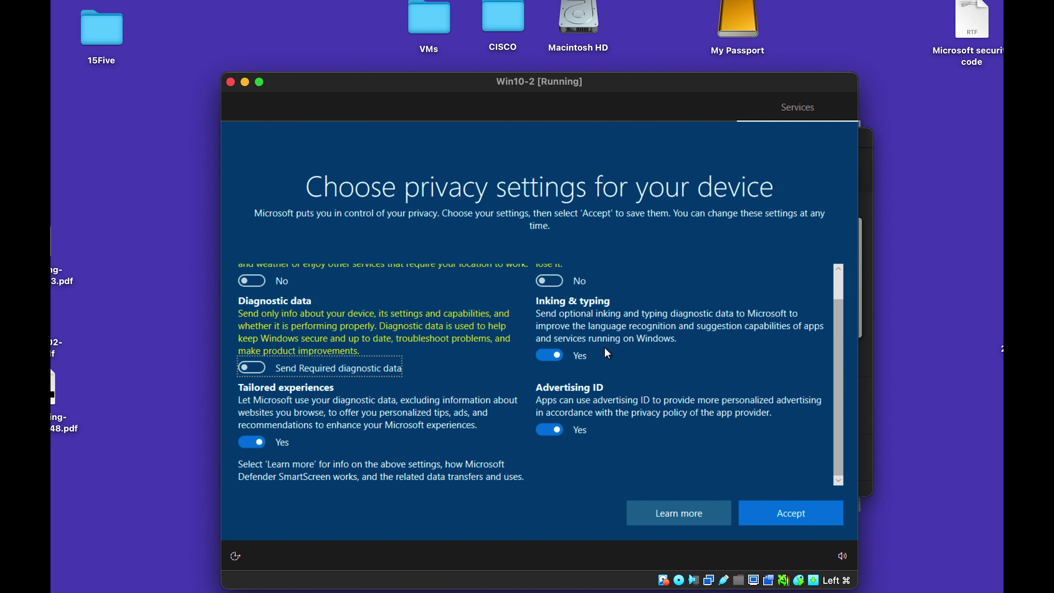
left_click(622, 333)
left_click(592, 402)
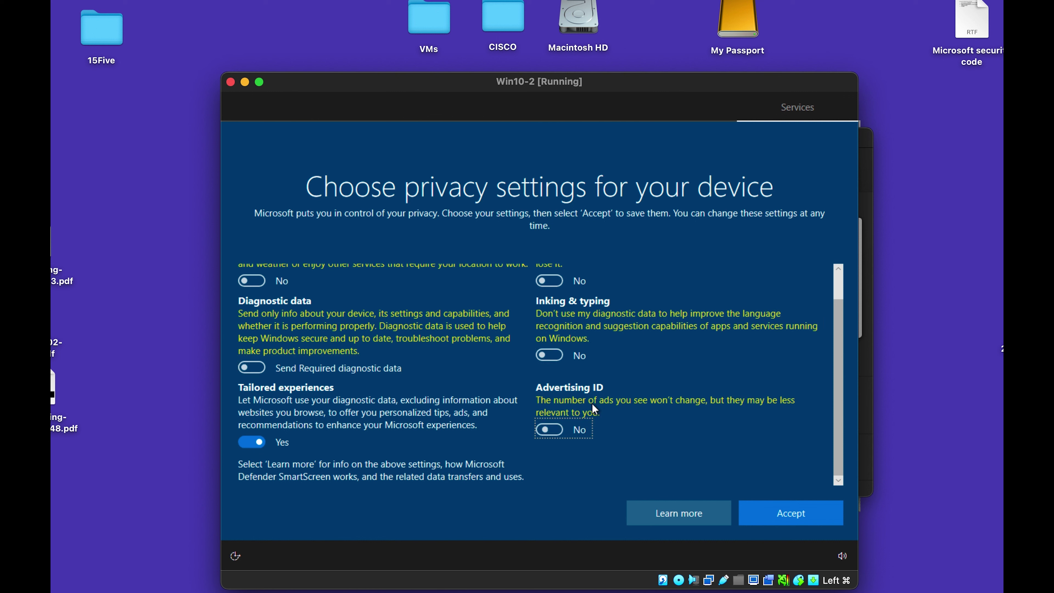
left_click(351, 397)
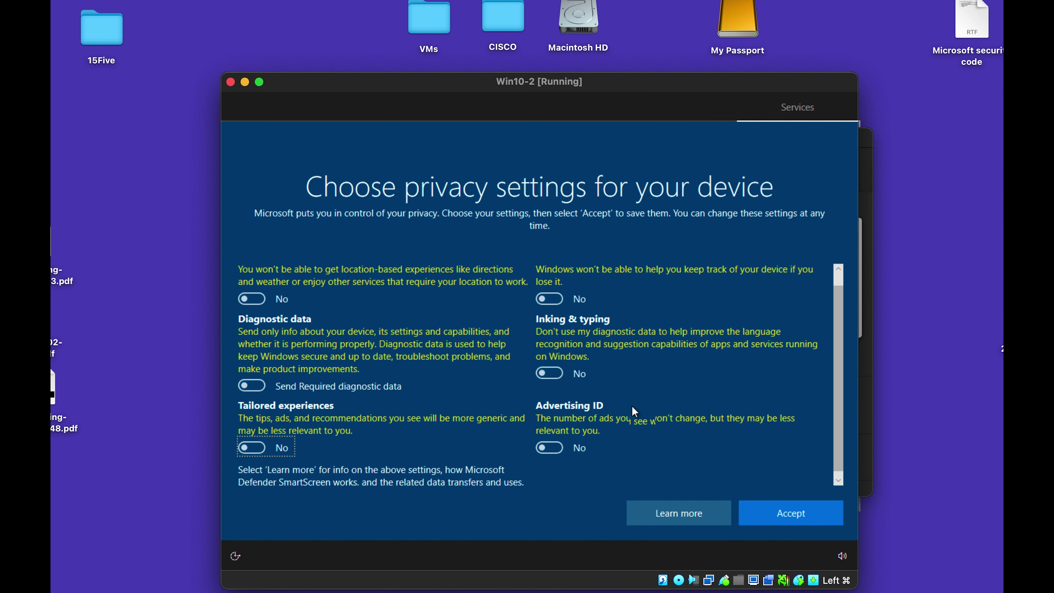
scroll(632, 406, "up", 2)
scroll(631, 406, "down", 2)
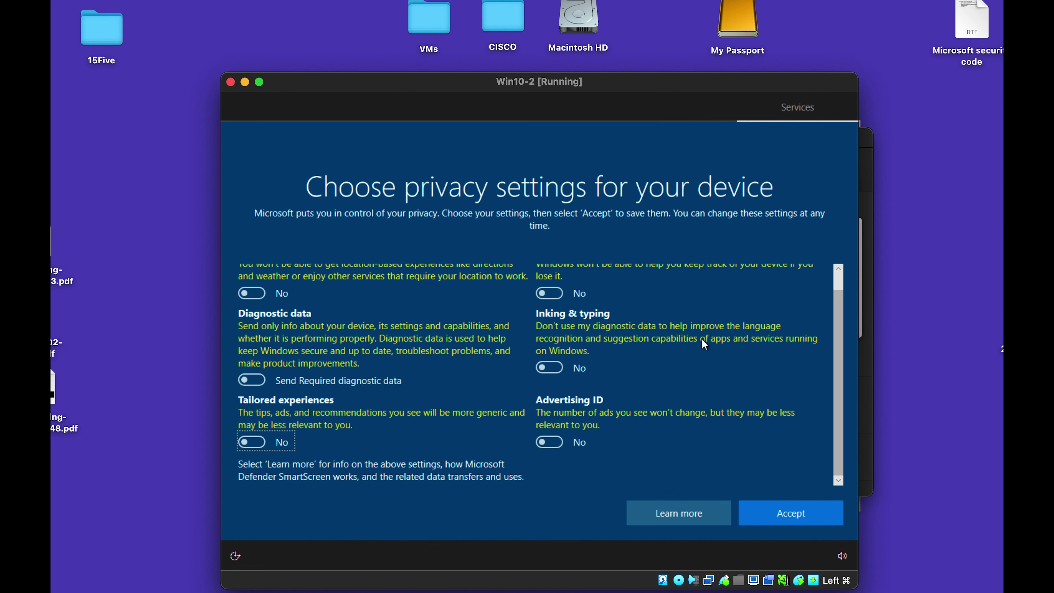
scroll(632, 332, "up", 1)
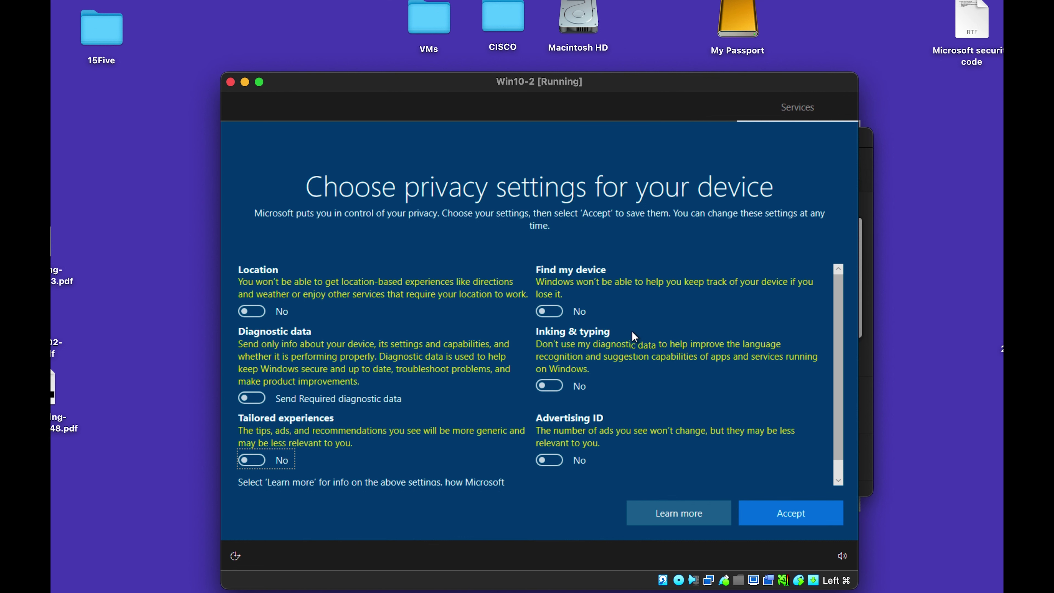
left_click(784, 509)
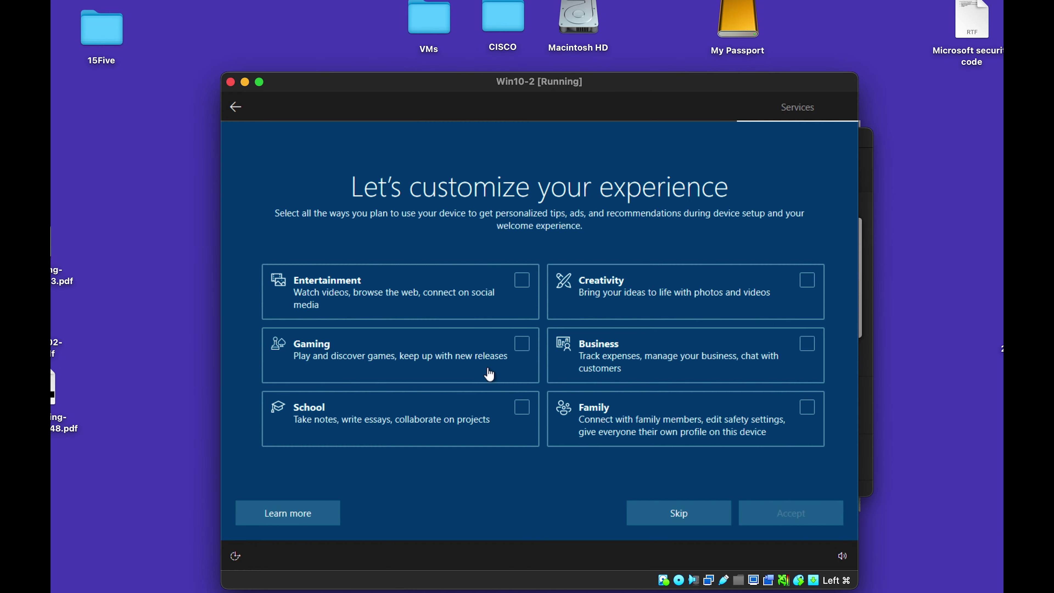
Choose School as the device's use and decline Cortana.
left_click(525, 443)
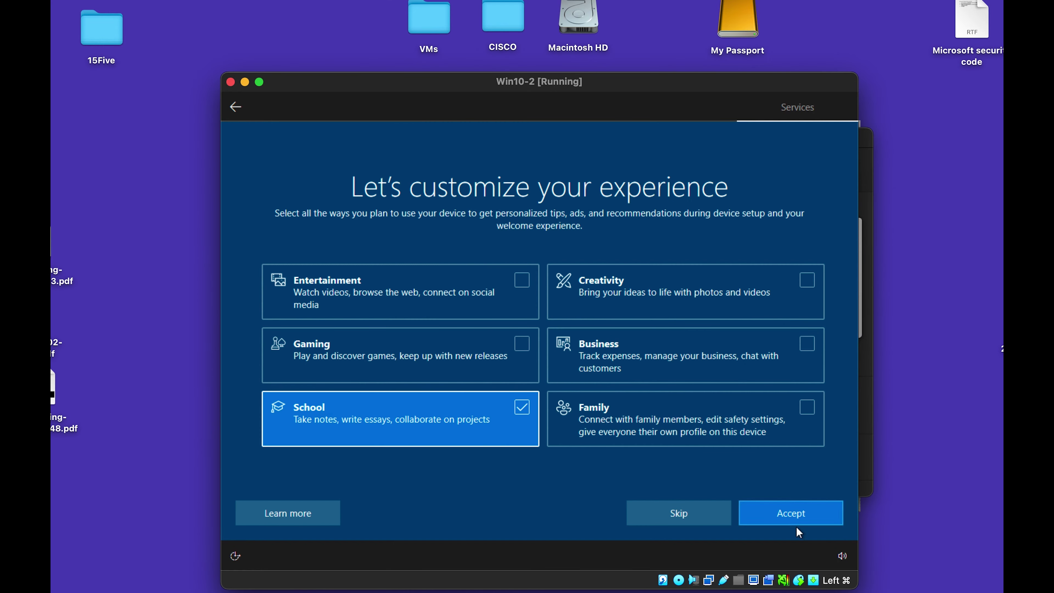
left_click(809, 522)
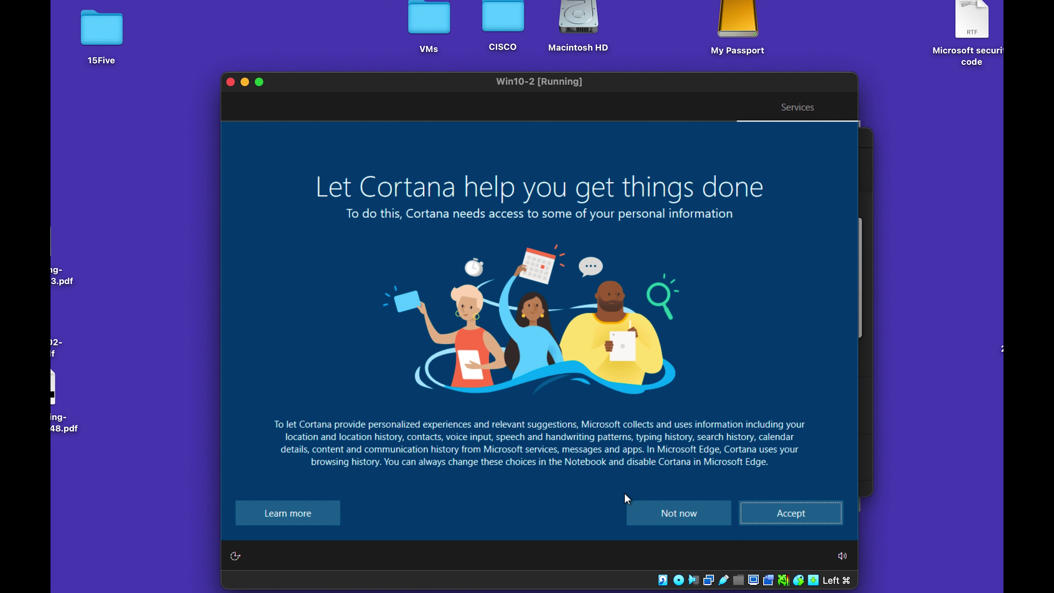
left_click(684, 518)
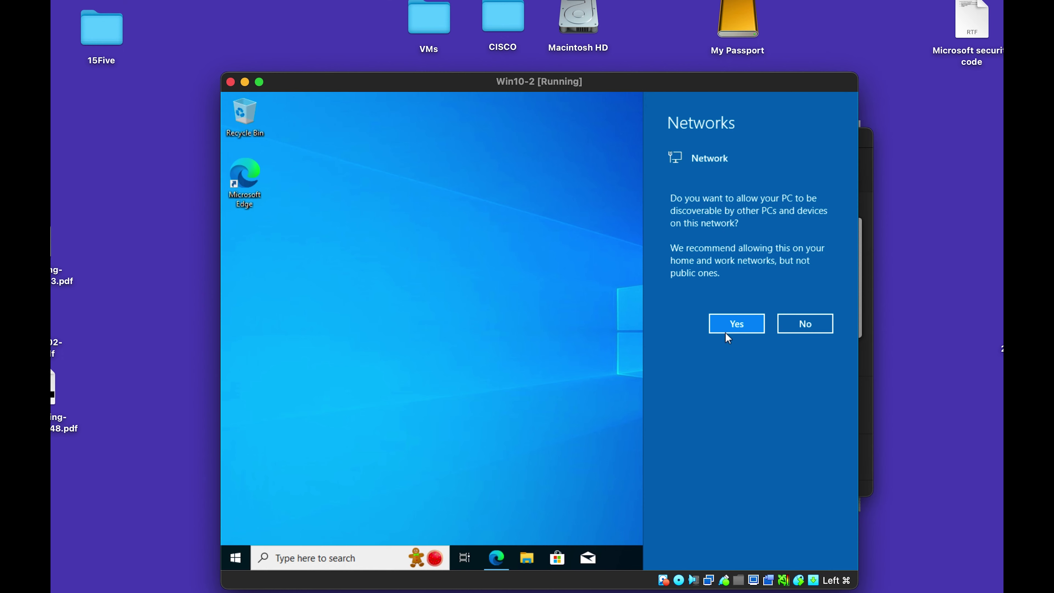
Make Win10-2 discoverable on the network, skip the Edge suggestion, and sign into the Win10 VM.
left_click(733, 331)
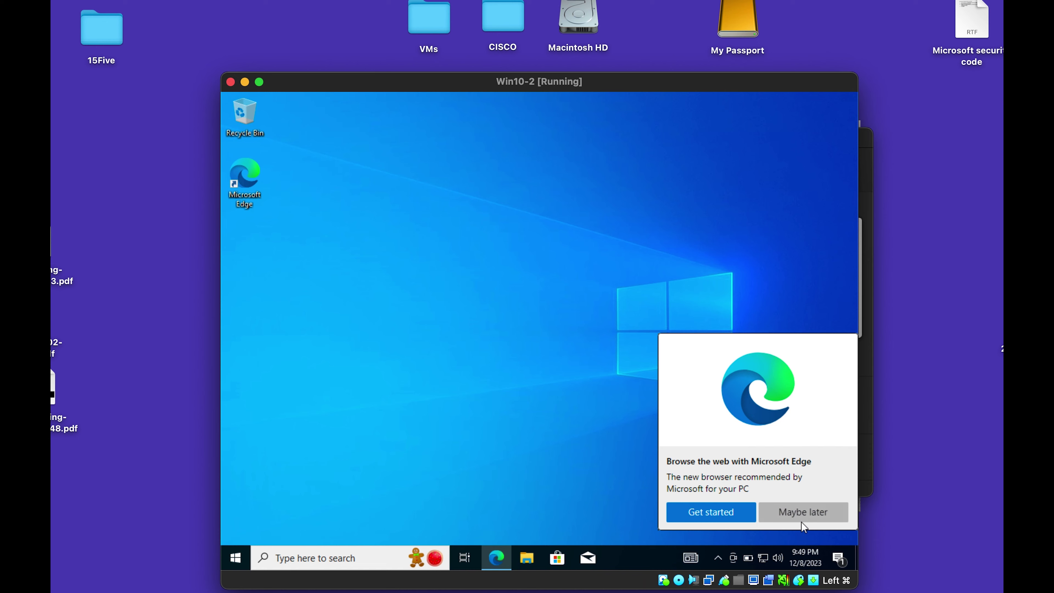
left_click(799, 516)
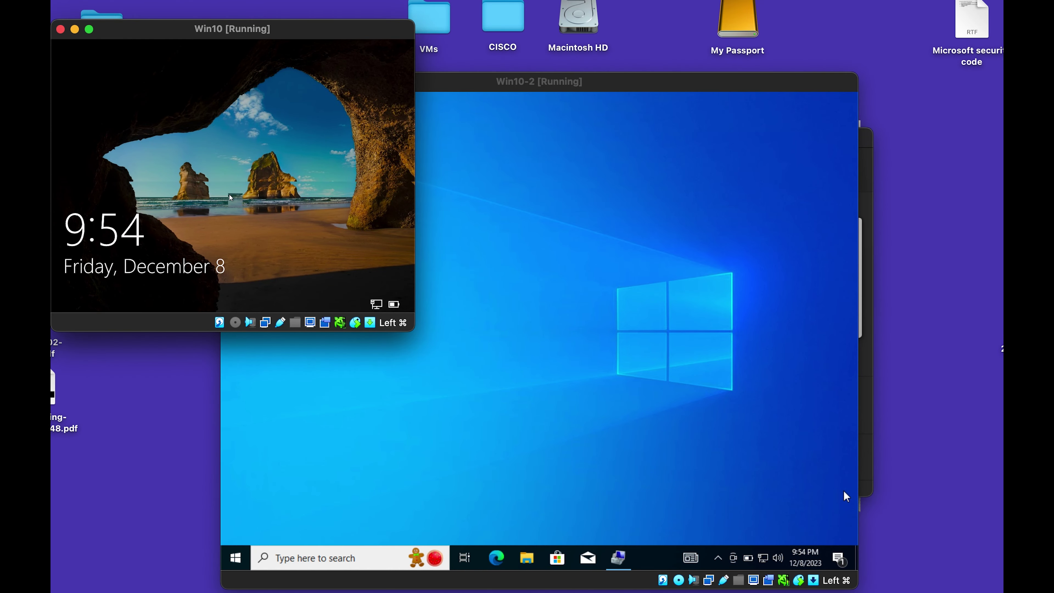
left_click(229, 195)
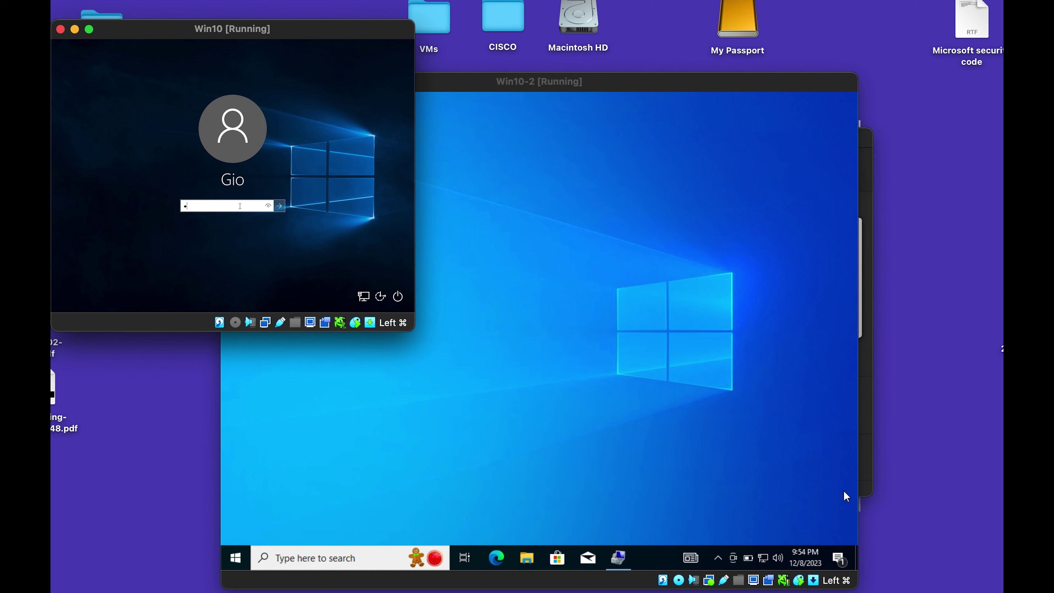
type("••")
key("BackSpace")
key("BackSpace")
type("•")
key("Return")
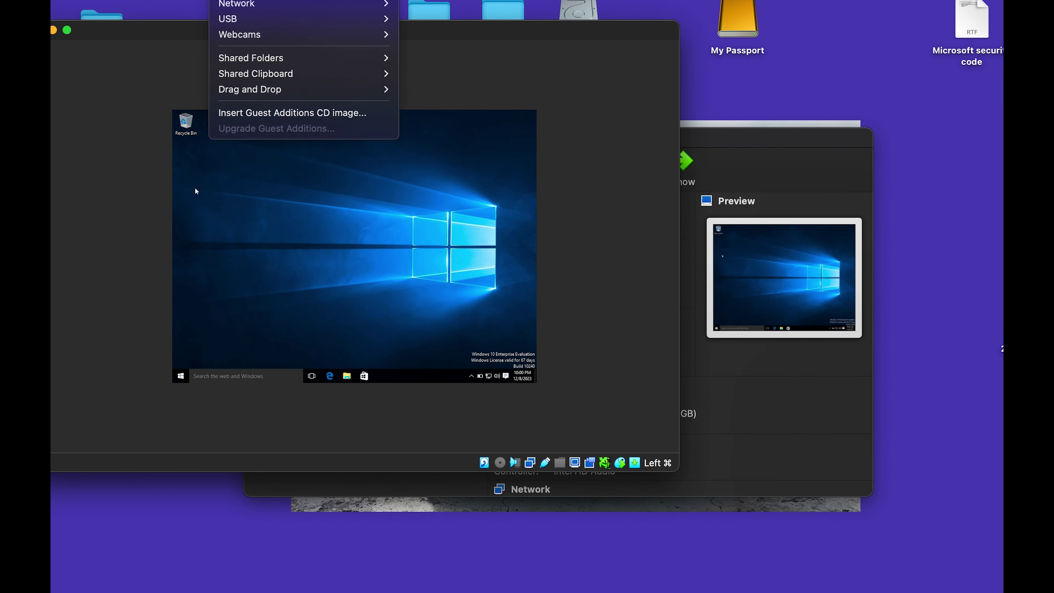
Scale the Win10 VM's virtual screen to 175%.
left_click(143, 0)
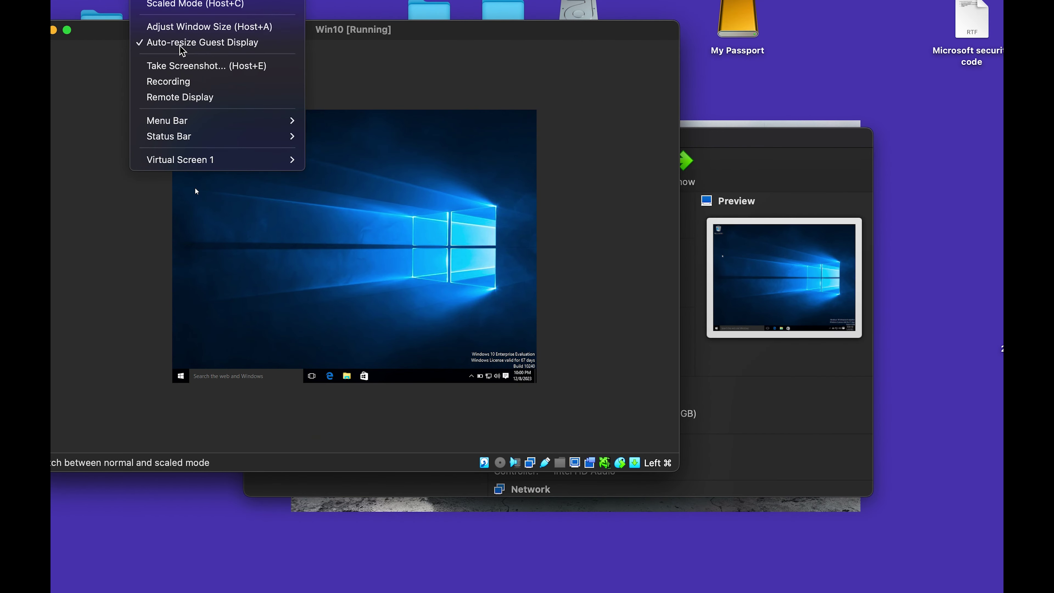
mouse_move(222, 161)
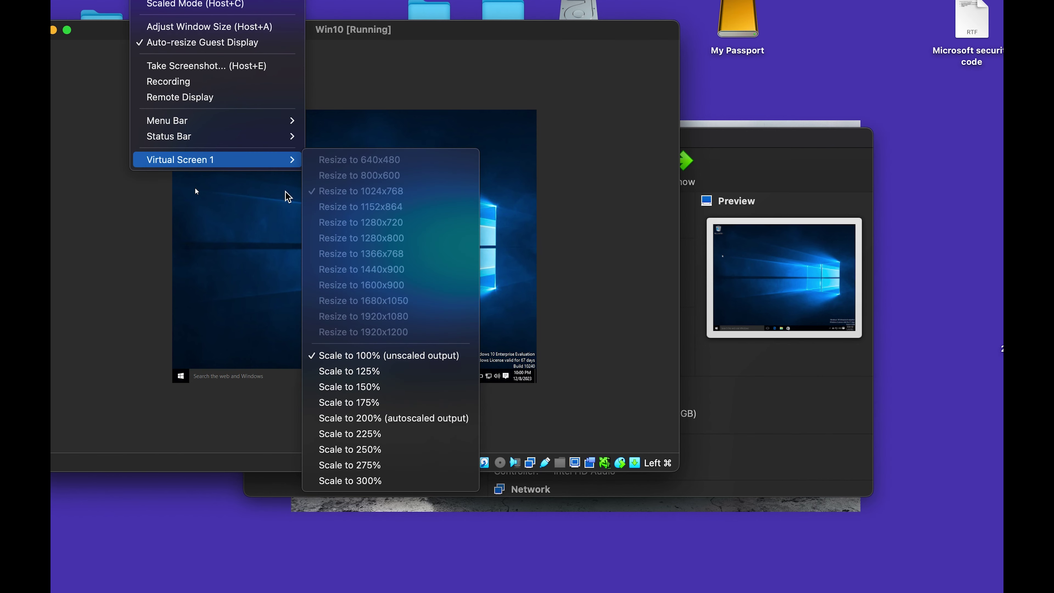
left_click(377, 402)
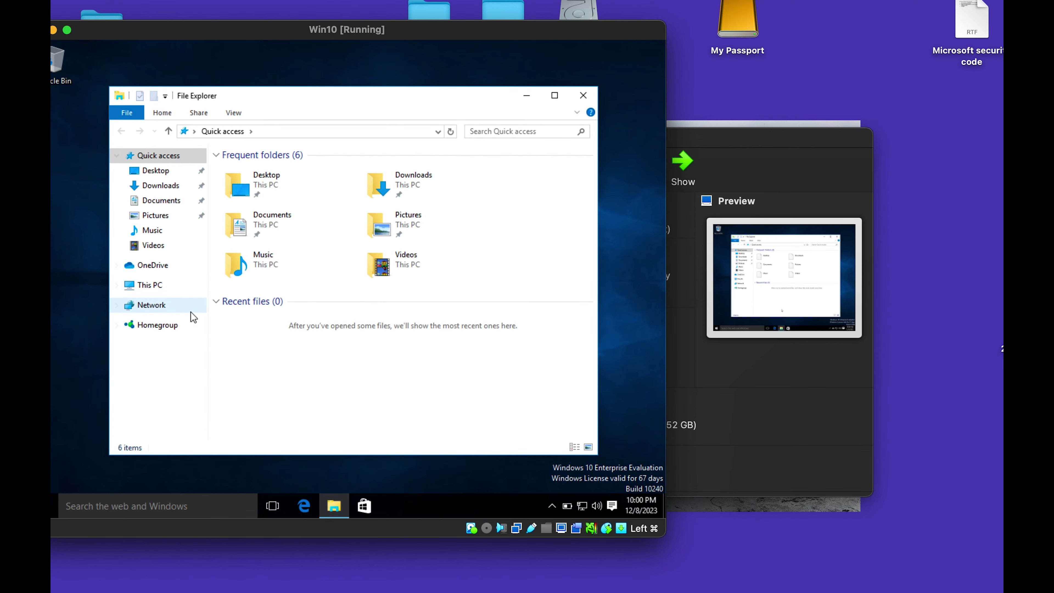
Create a new folder named VM-shares in the root of Local Disk (C:) and select it.
left_click(155, 286)
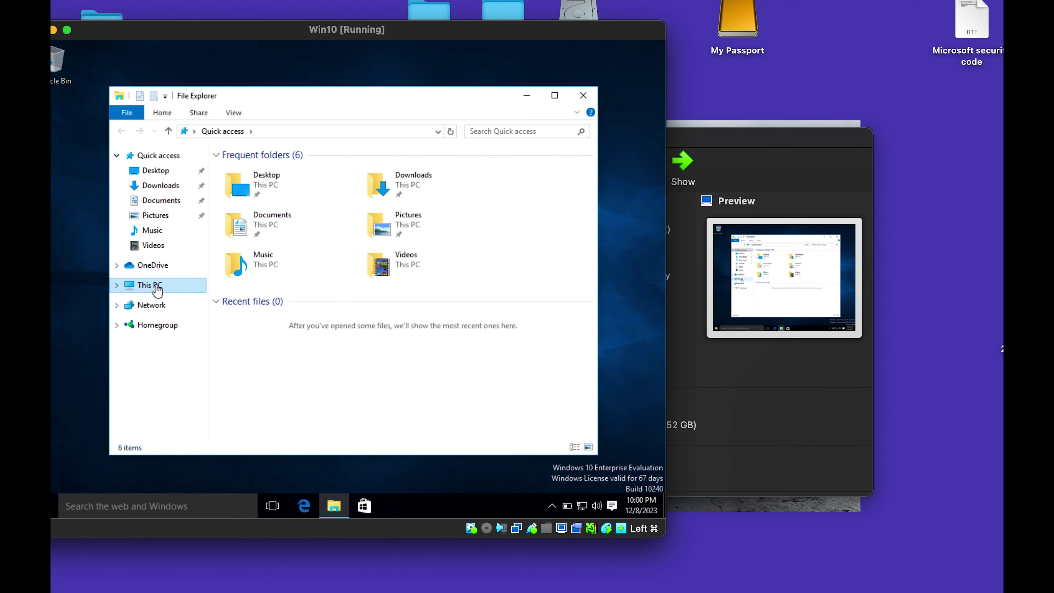
left_click(311, 305)
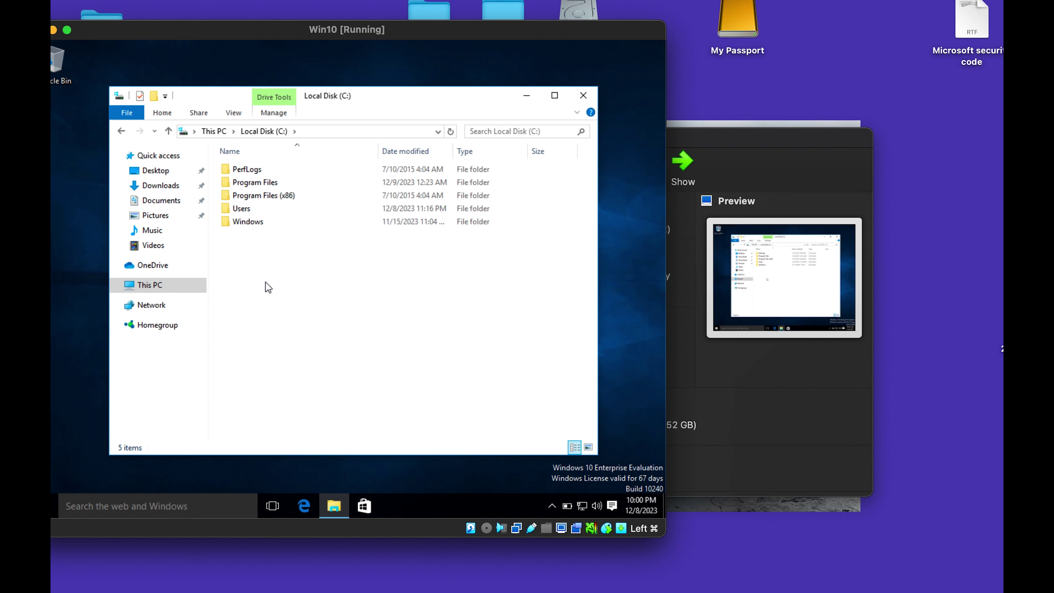
right_click(265, 283)
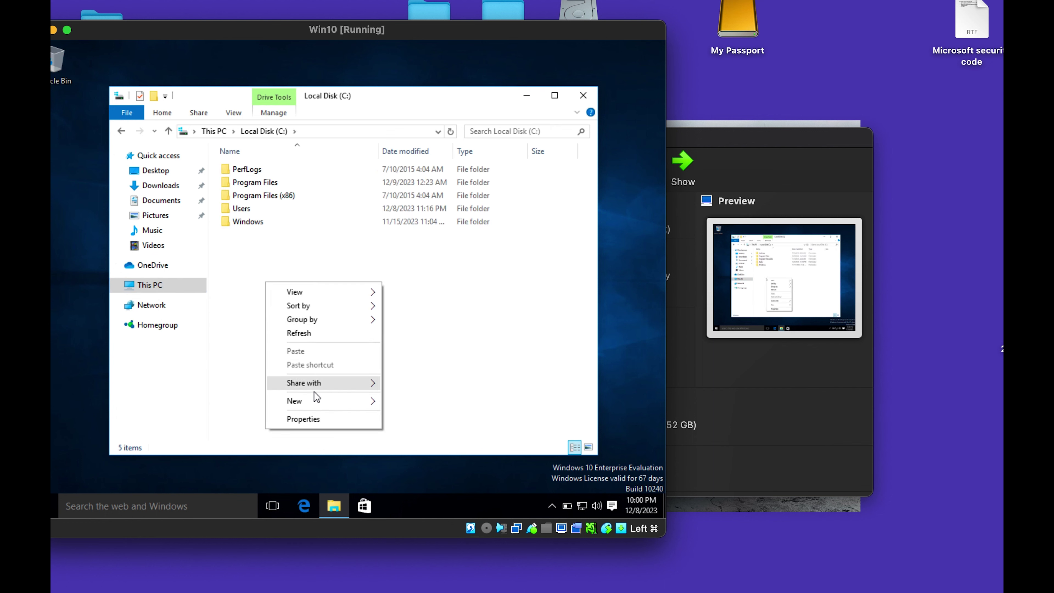
mouse_move(320, 399)
left_click(402, 402)
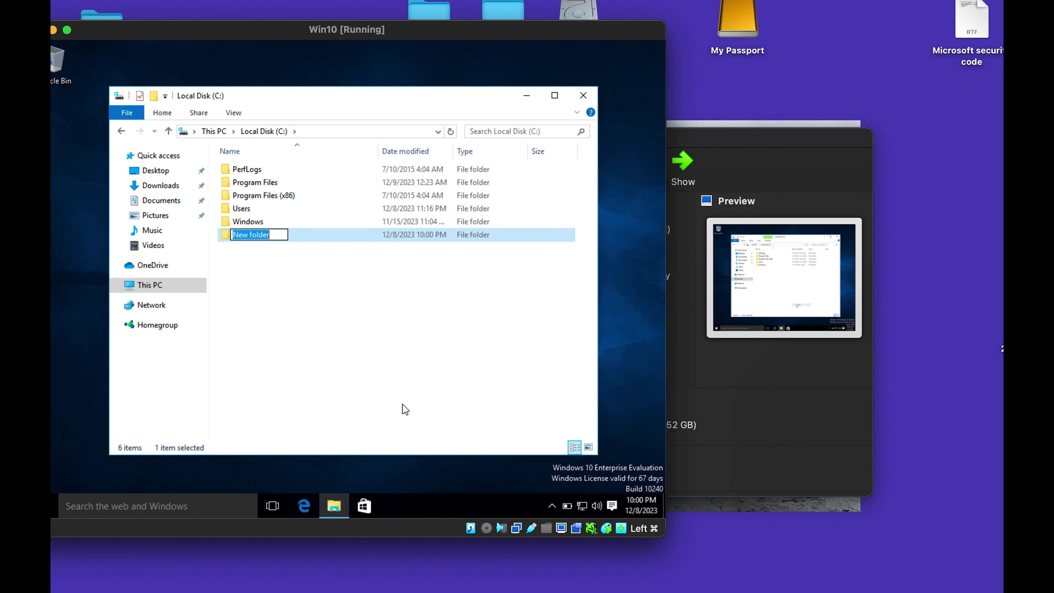
type("VM")
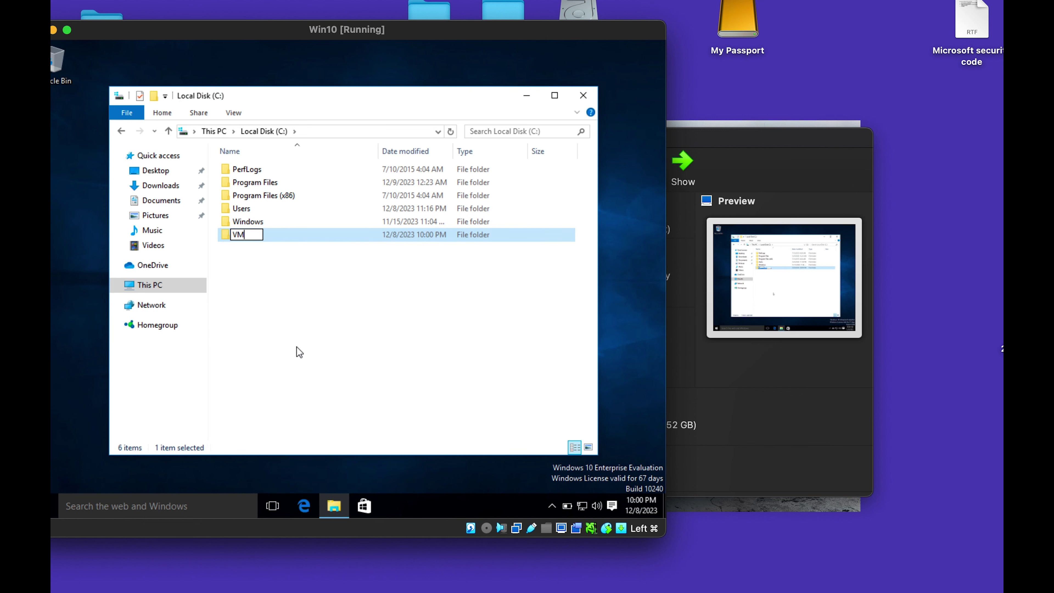
type("-shares")
left_click(291, 315)
left_click(269, 224)
left_click(269, 235)
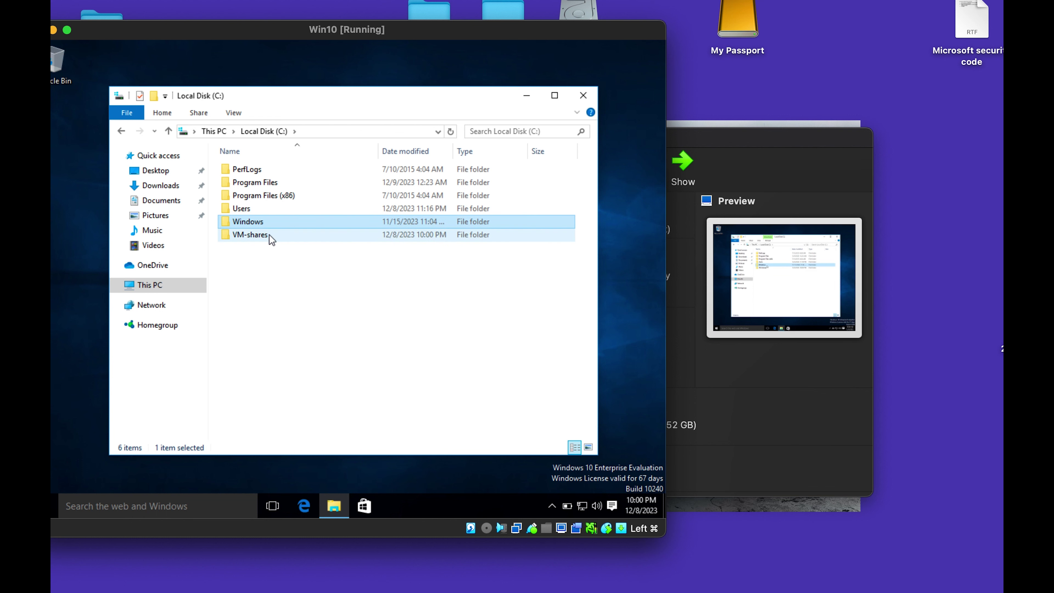
Share VM-shares through Advanced Sharing, giving Everyone Full Control share permission.
right_click(269, 234)
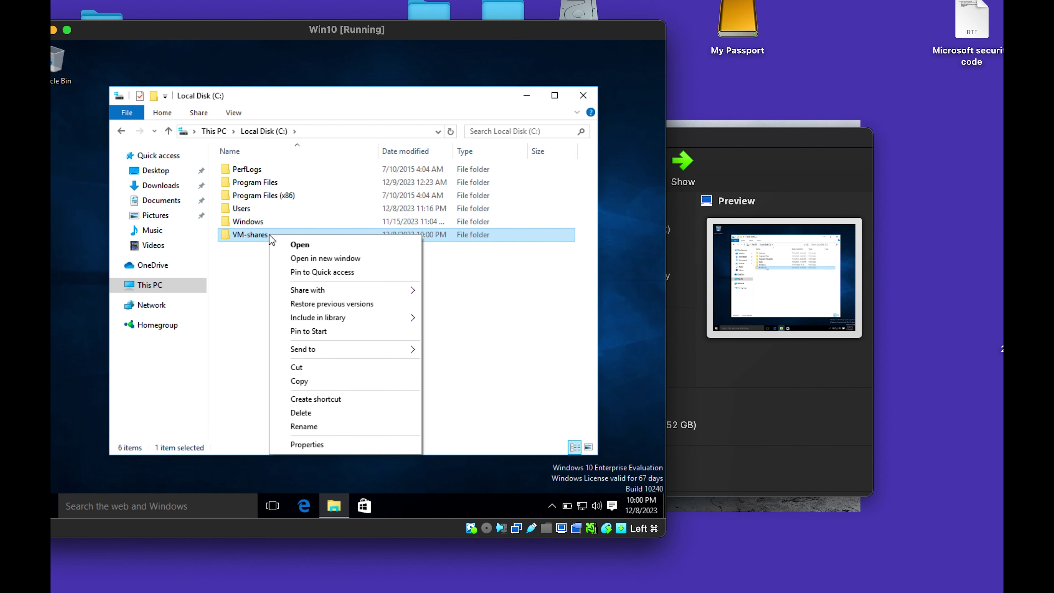
left_click(334, 447)
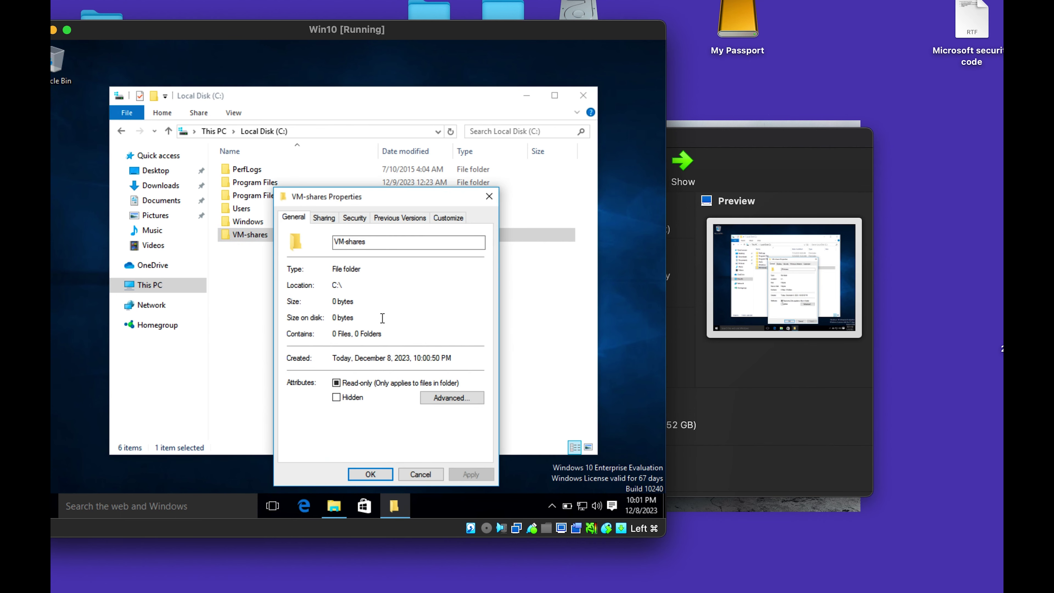
left_click_drag(369, 200, 352, 165)
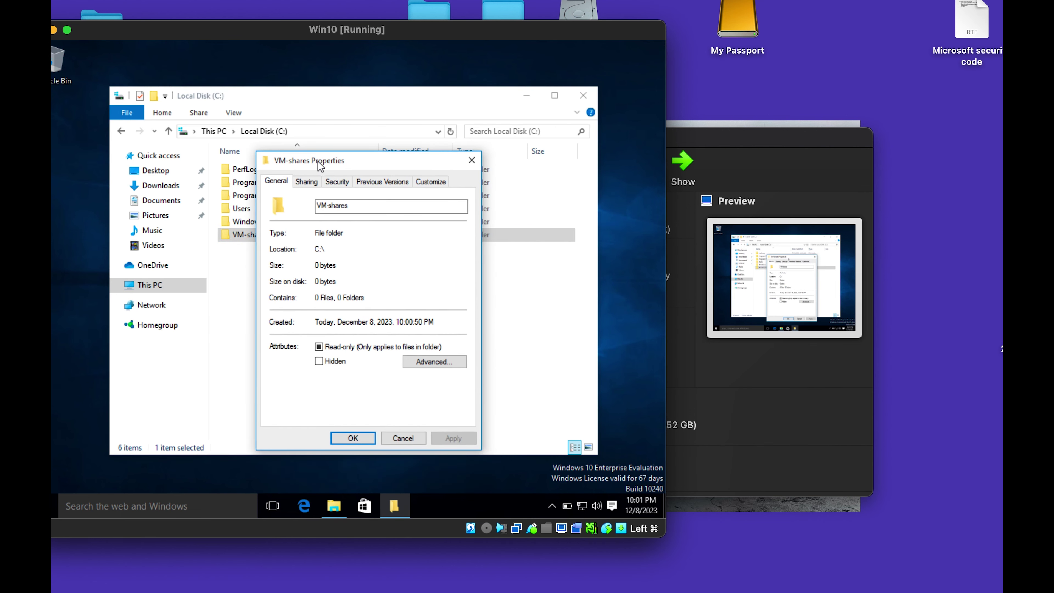
left_click(306, 181)
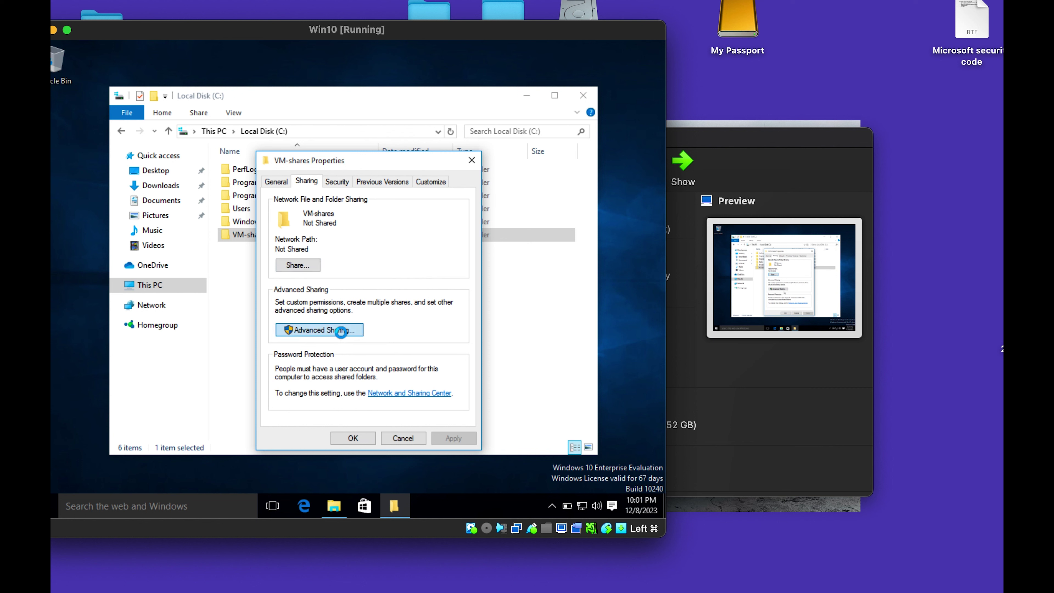
left_click(343, 331)
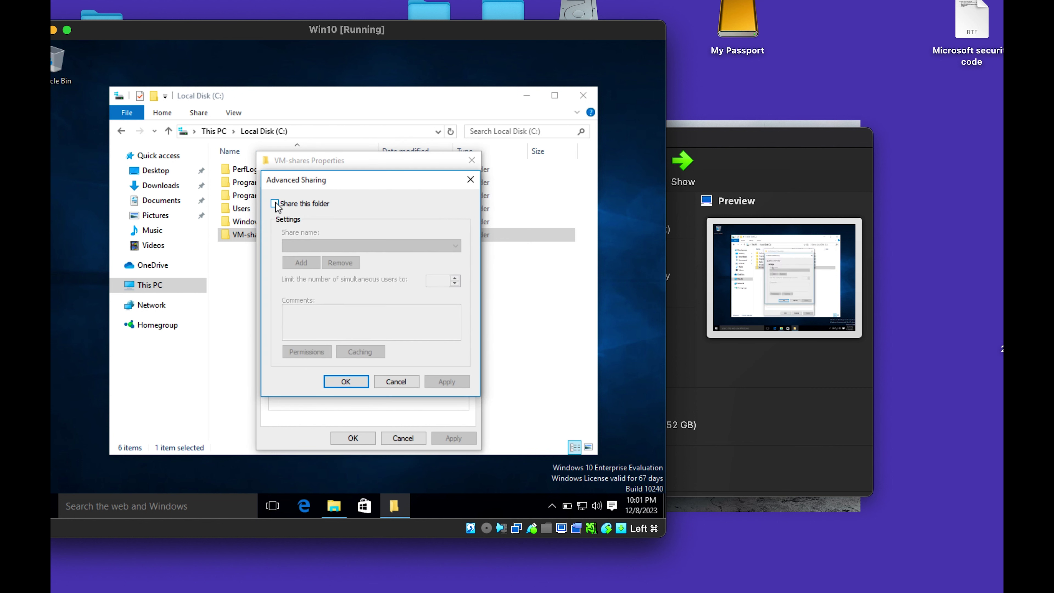
left_click(274, 203)
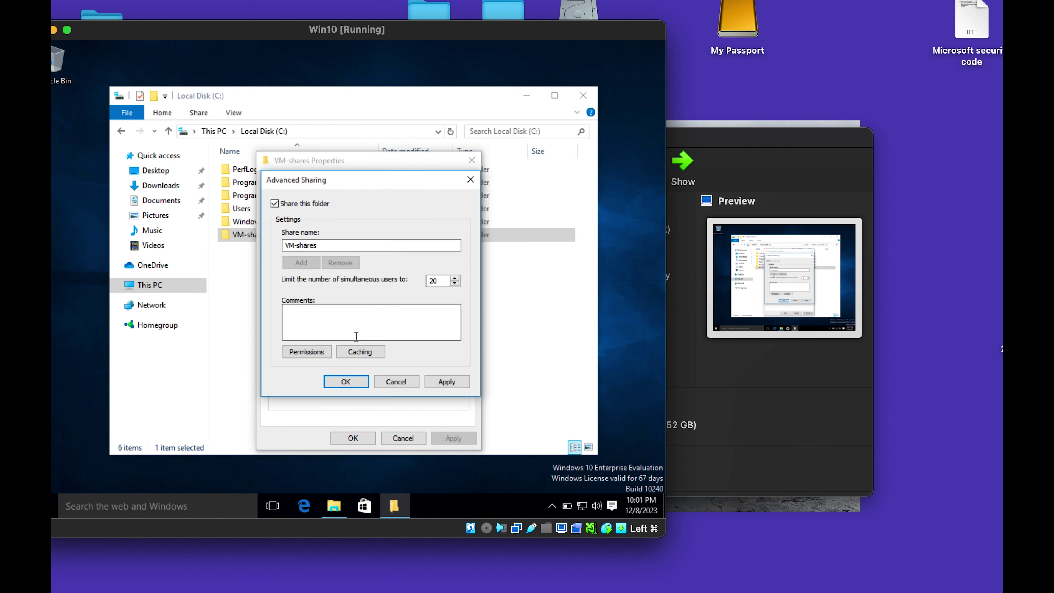
left_click(326, 353)
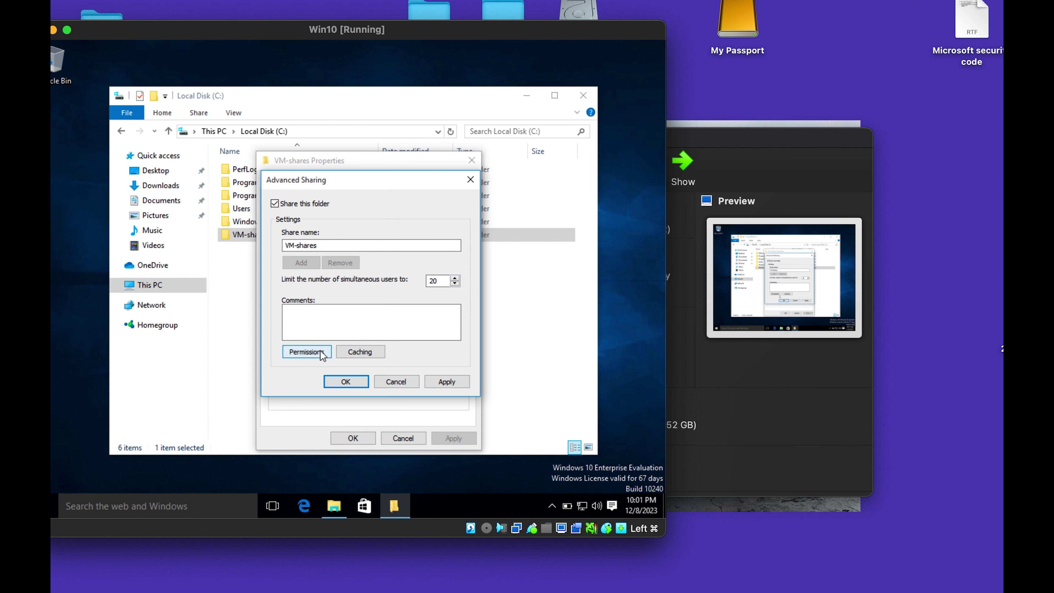
left_click(419, 340)
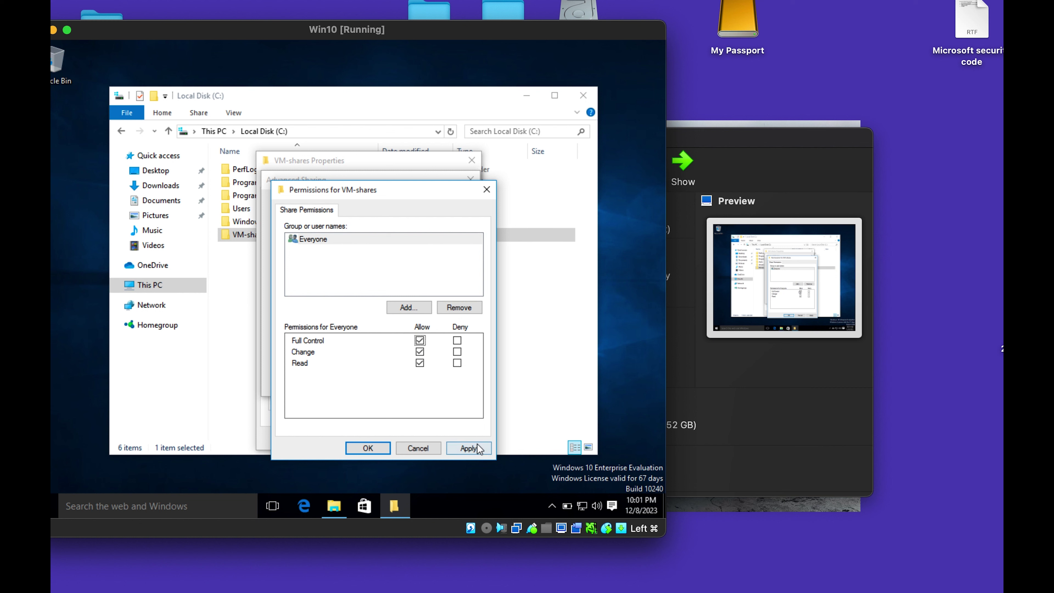
left_click(479, 450)
left_click(368, 448)
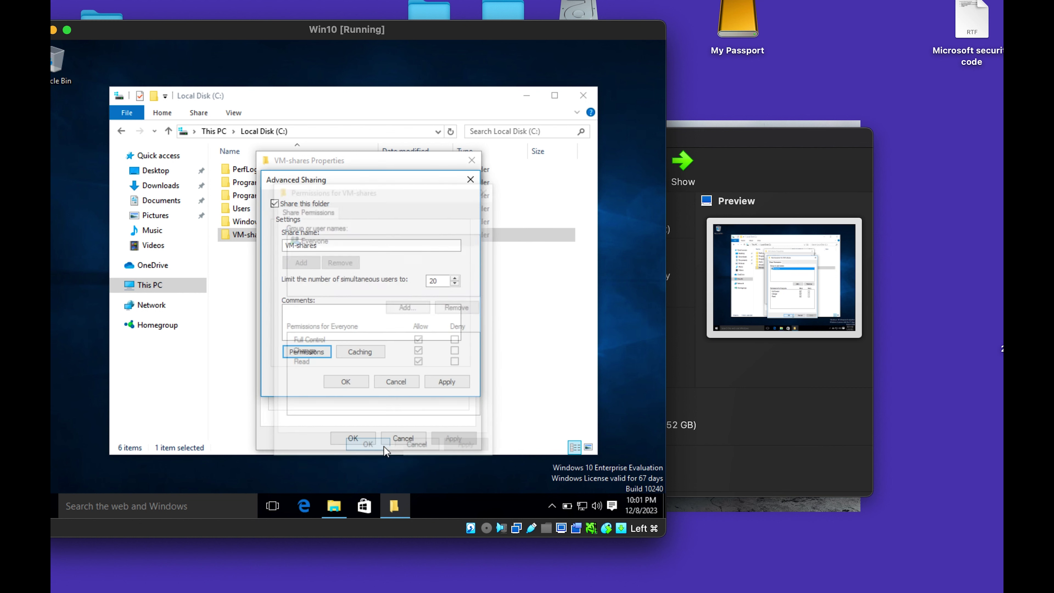
left_click(446, 382)
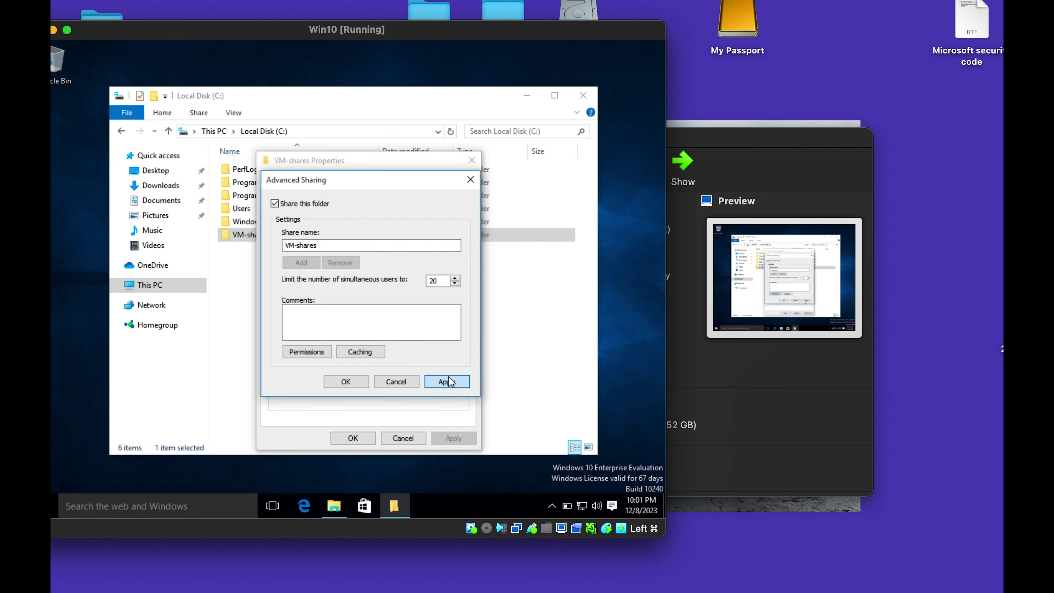
left_click(362, 384)
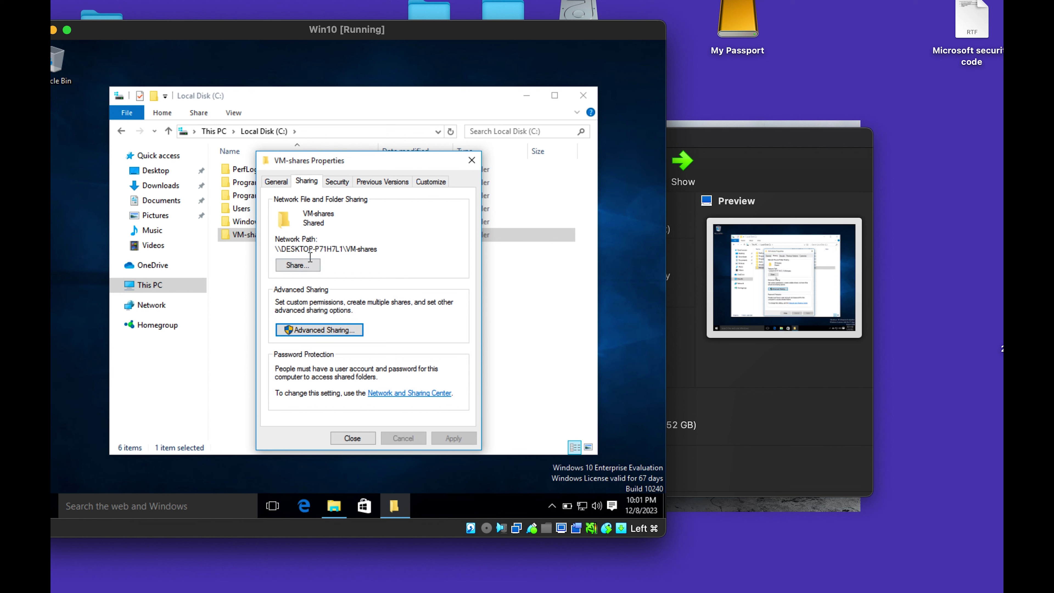
Share VM-shares with Everyone at Read/Write, then go to the Network and Sharing Center.
left_click_drag(386, 250, 239, 260)
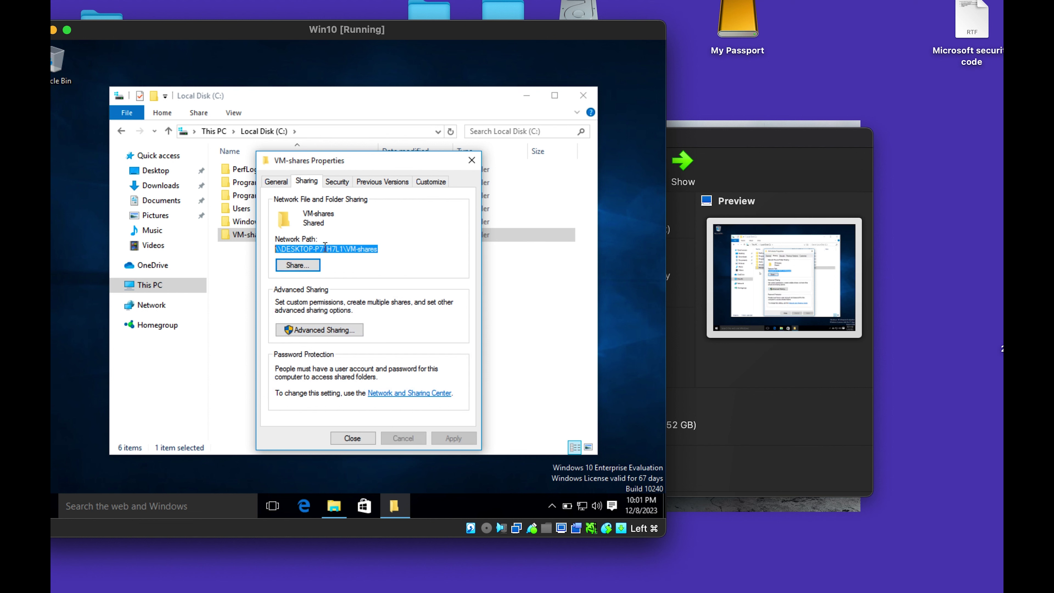
left_click(311, 267)
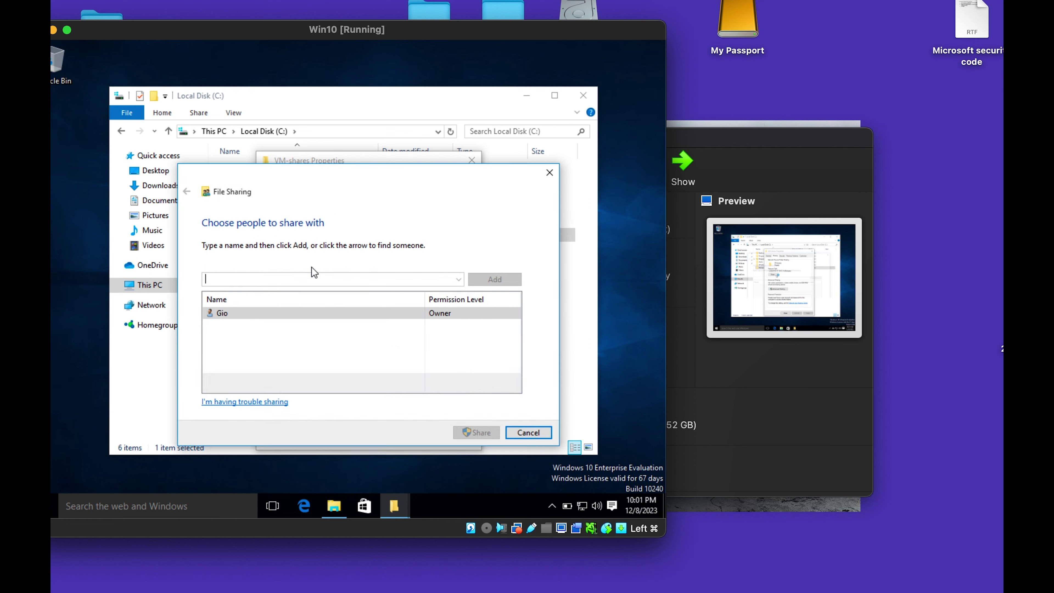
left_click(458, 278)
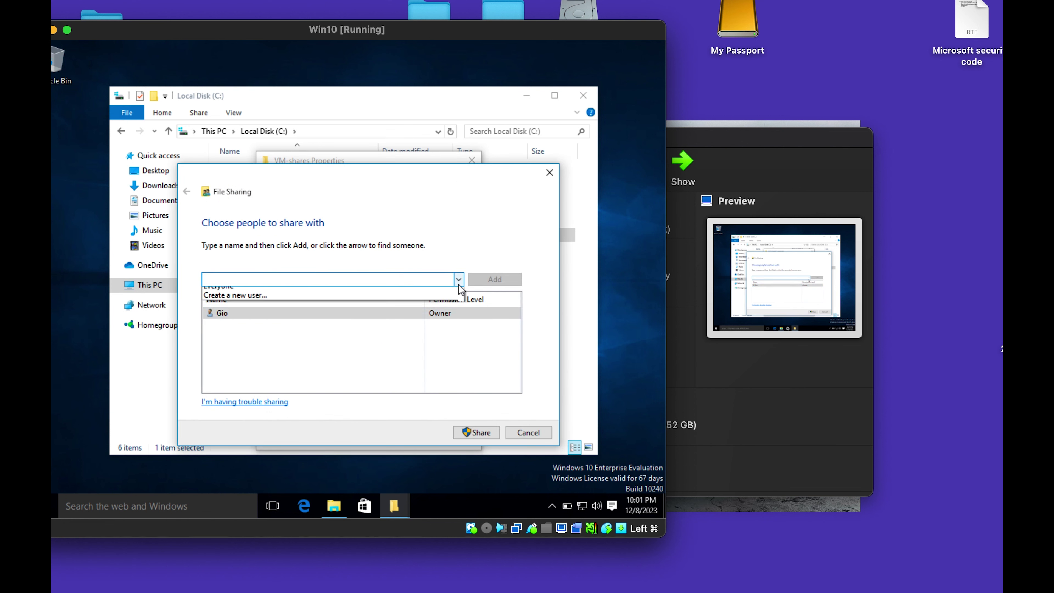
left_click(279, 300)
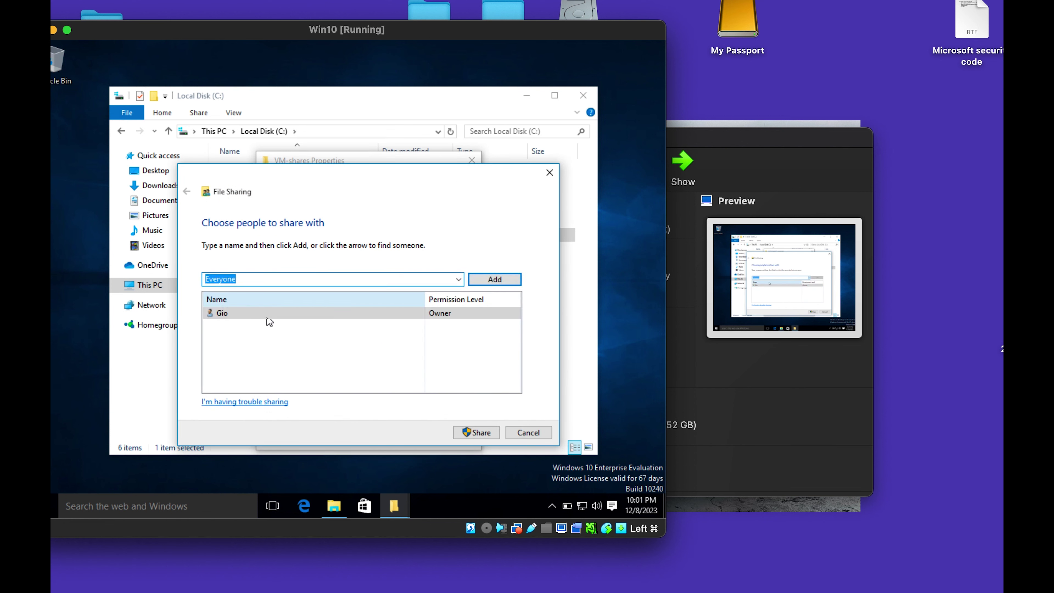
left_click(510, 282)
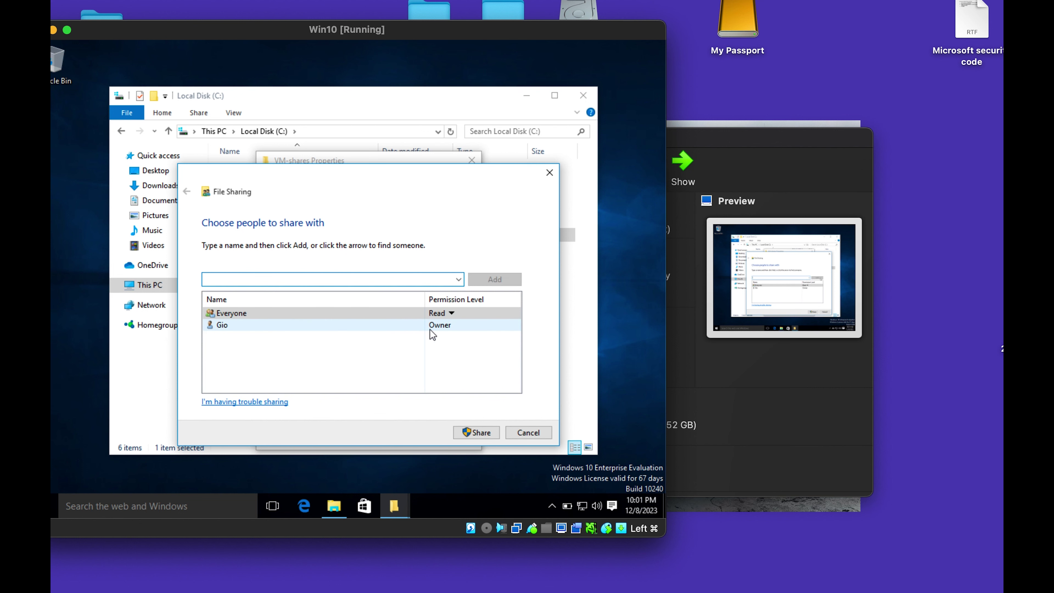
left_click(451, 313)
left_click(480, 331)
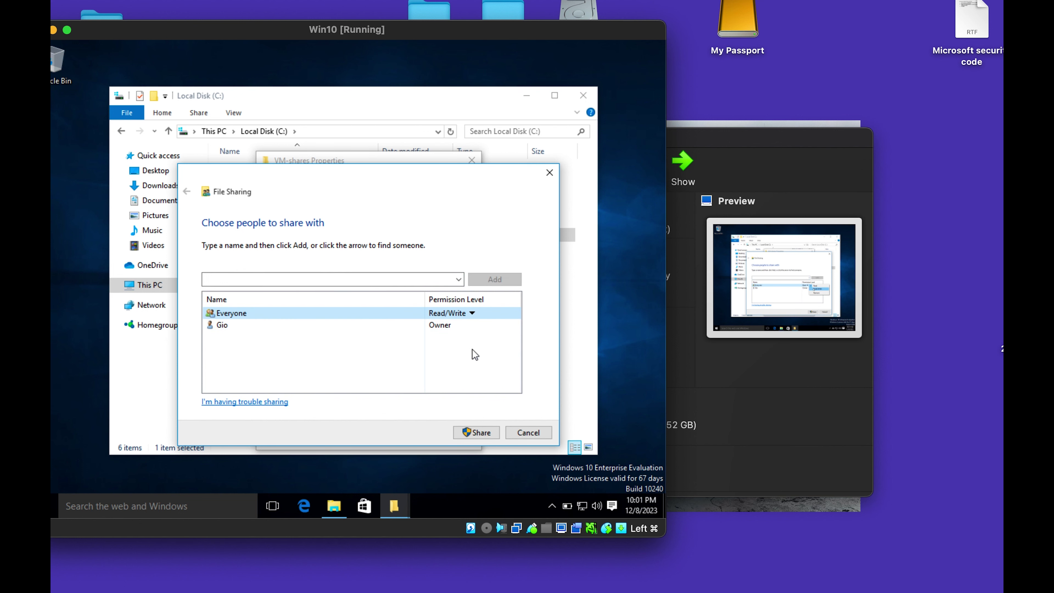
left_click(488, 433)
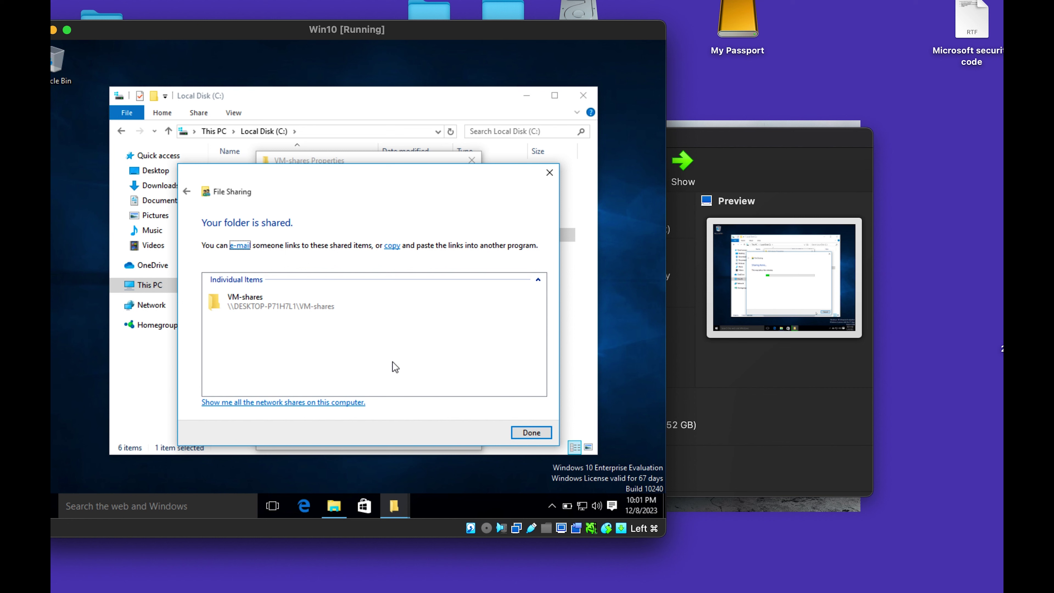
left_click(532, 433)
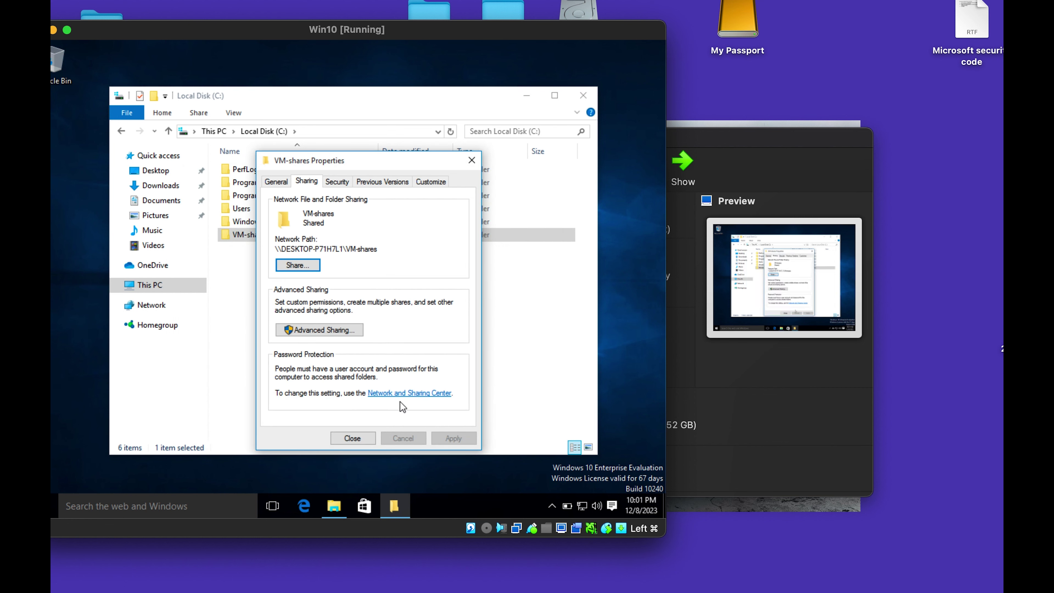
left_click(401, 394)
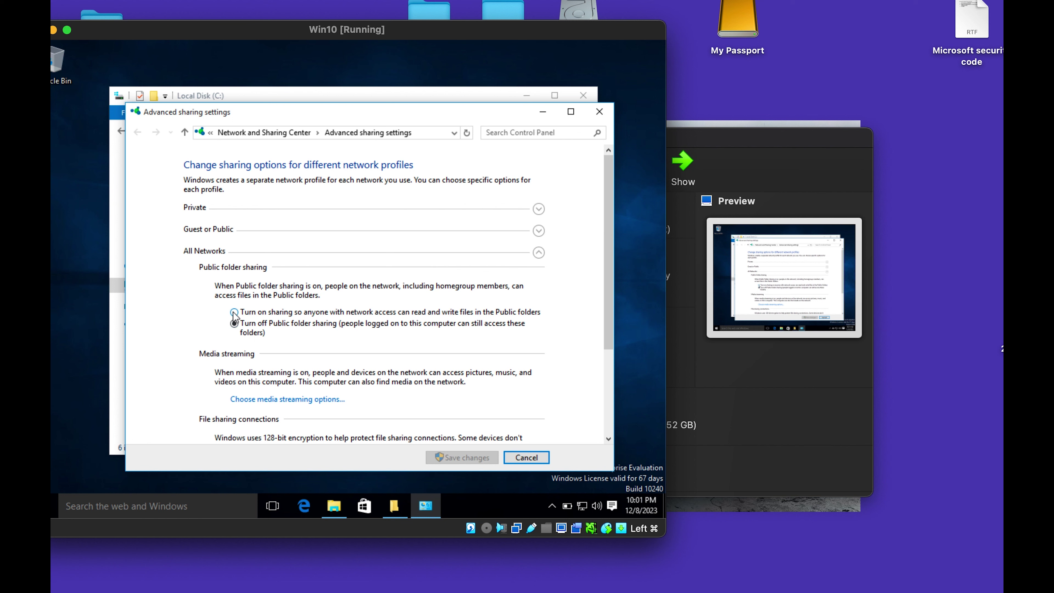
Turn on Public folder sharing and Guest or Public network discovery, save, and close the properties window.
left_click(234, 312)
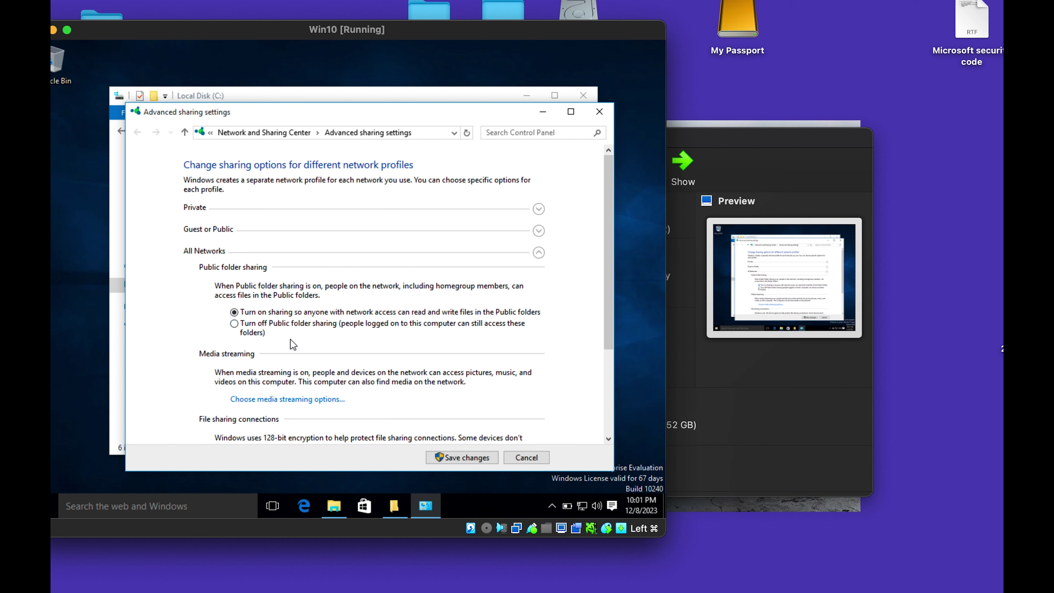
left_click(539, 210)
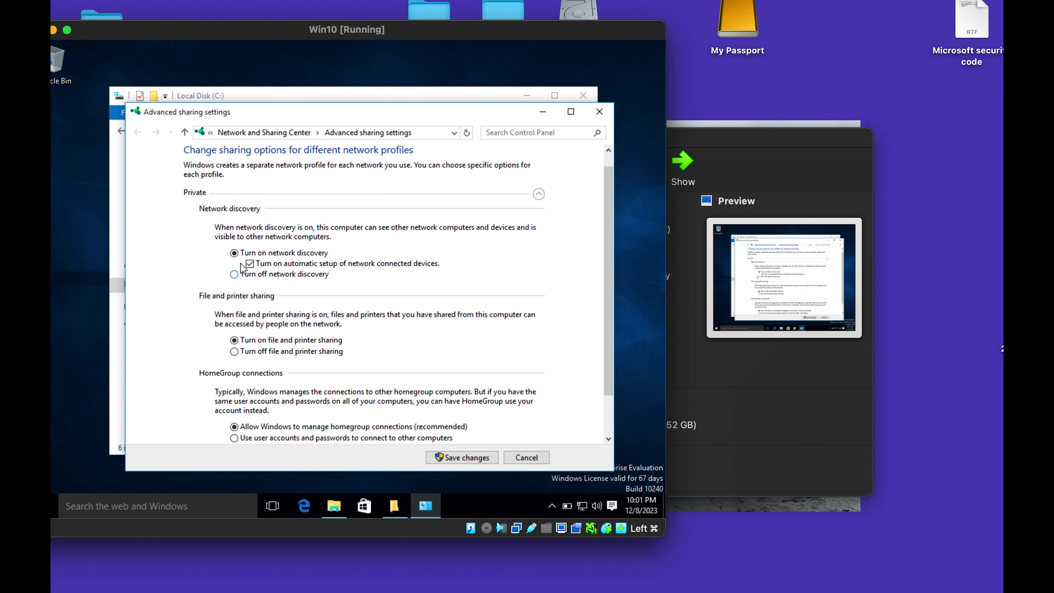
scroll(323, 365, "down", 2)
scroll(323, 365, "down", 1)
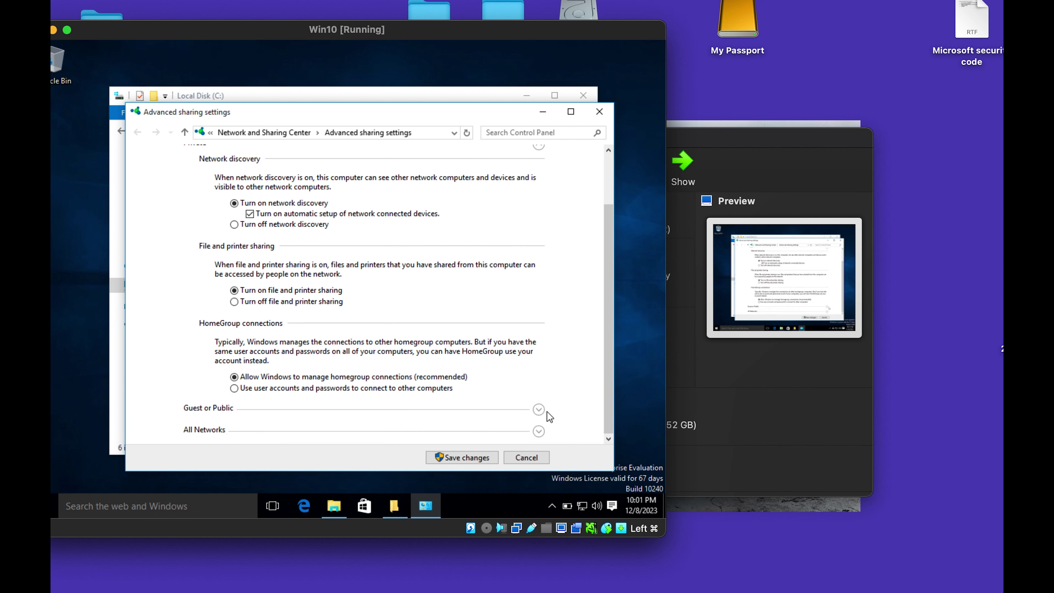
left_click(538, 409)
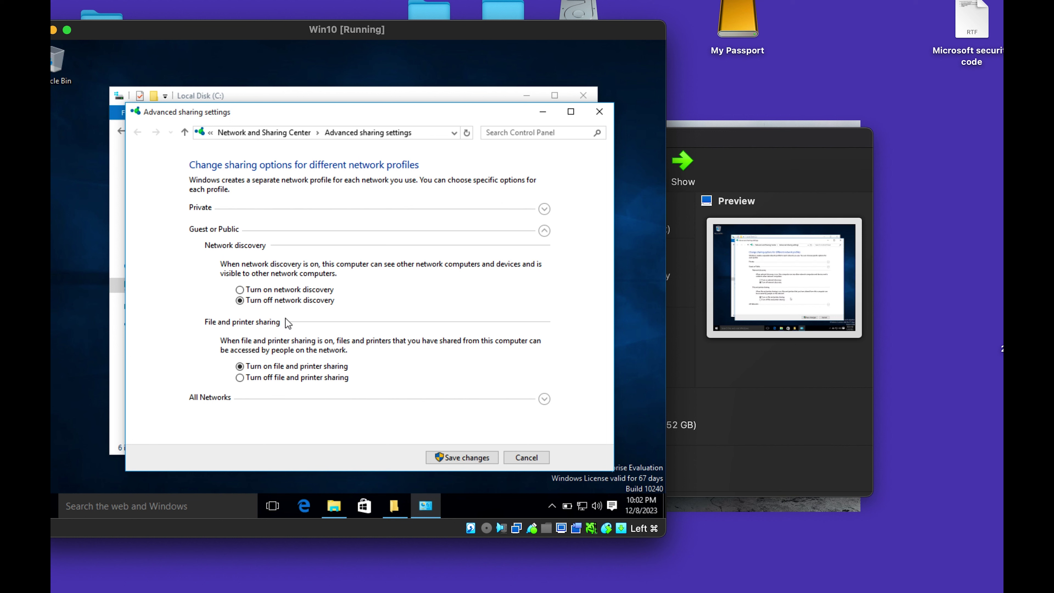
left_click(286, 287)
left_click(456, 454)
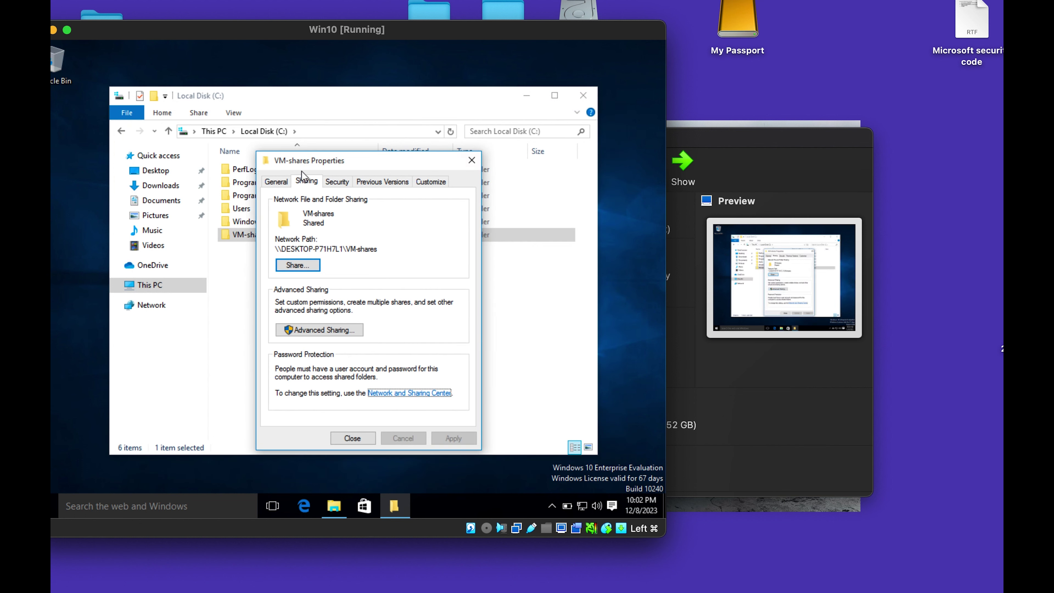
left_click(472, 162)
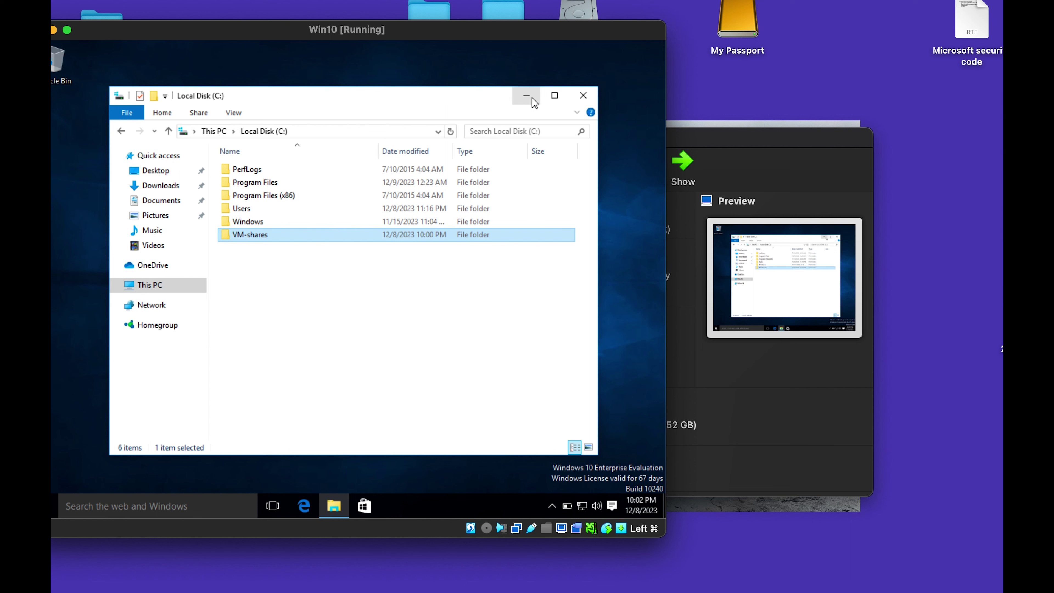
Create a new text document named sharing inside VM-shares.
double_click(264, 235)
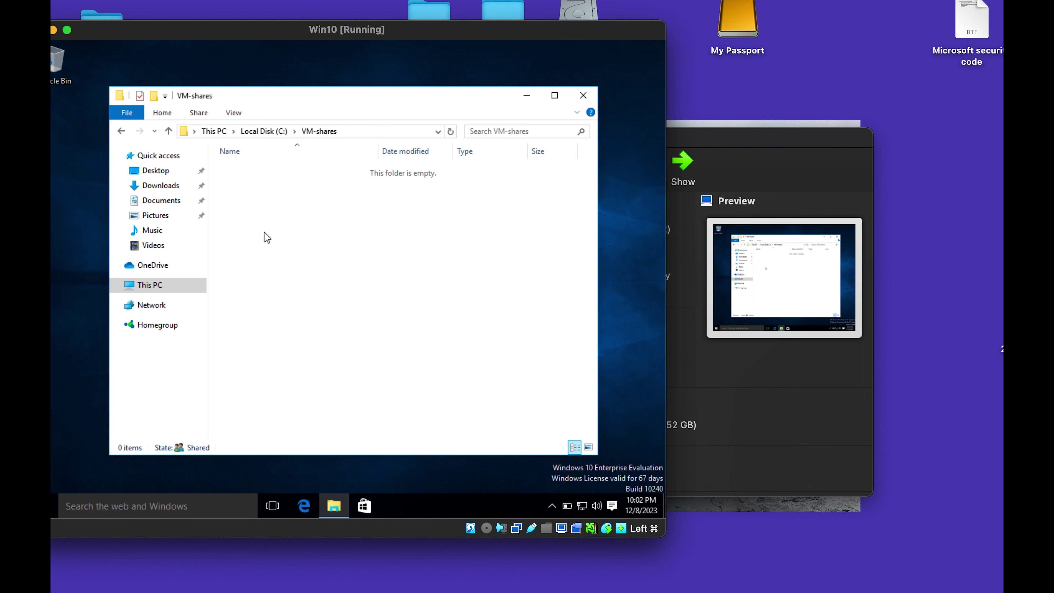
right_click(266, 235)
mouse_move(370, 383)
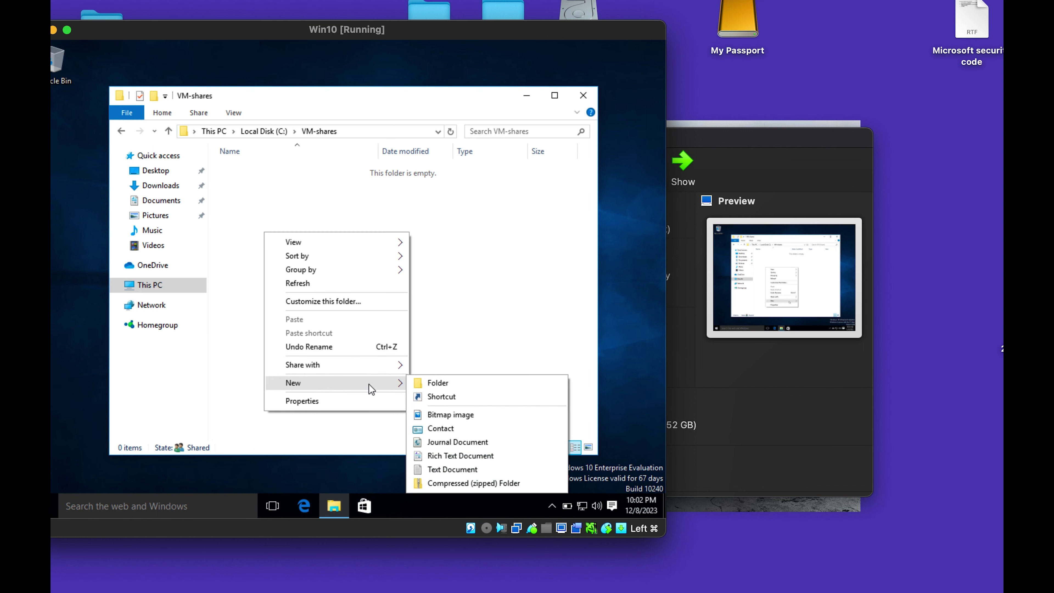
left_click(452, 469)
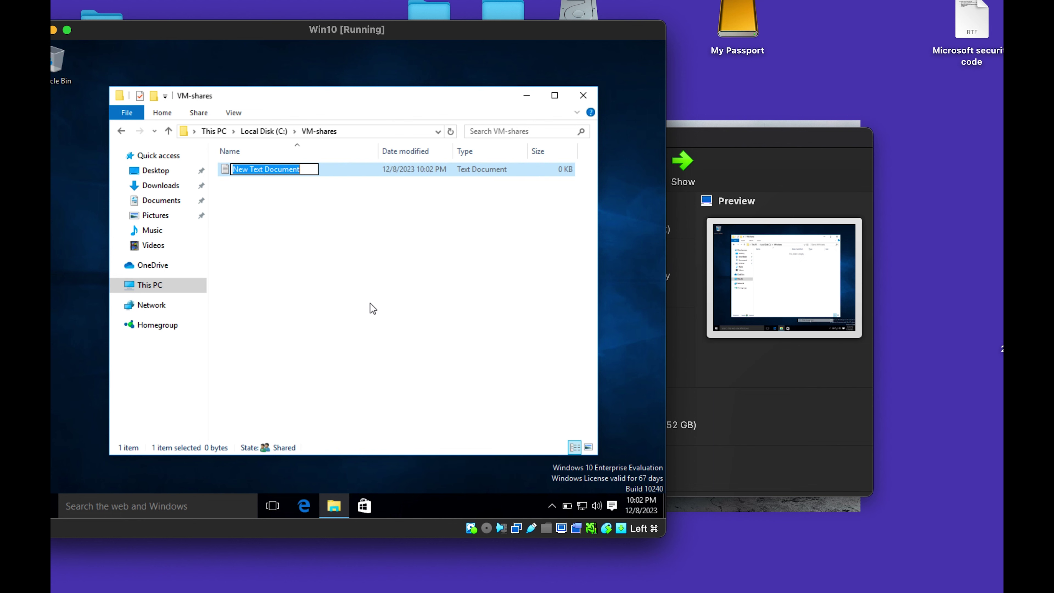
type("sharin")
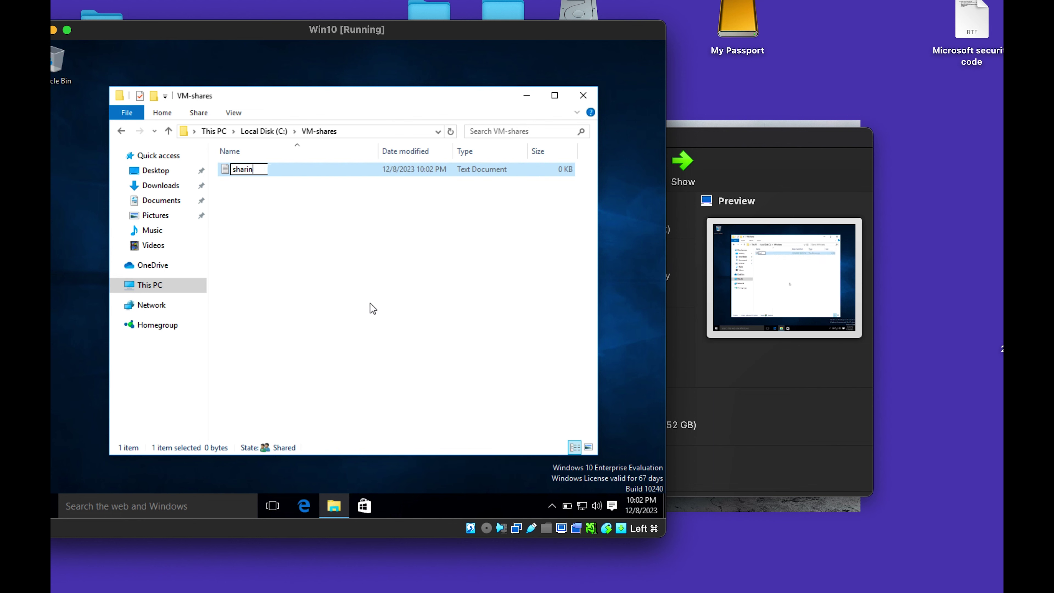
type("g")
left_click(332, 257)
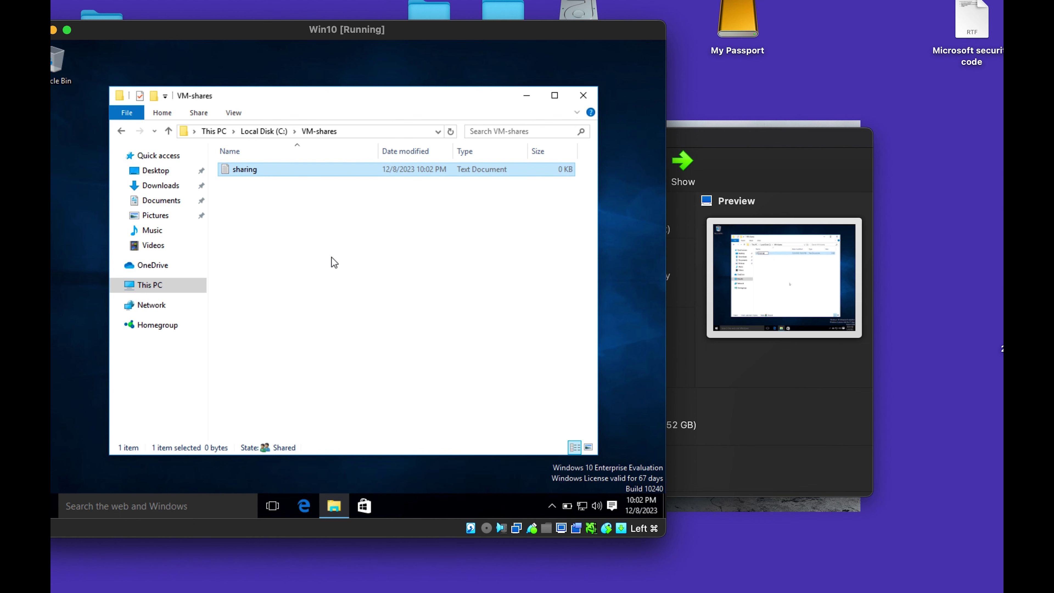
Write Hello world in the sharing file in Notepad and save it.
right_click(258, 169)
double_click(235, 171)
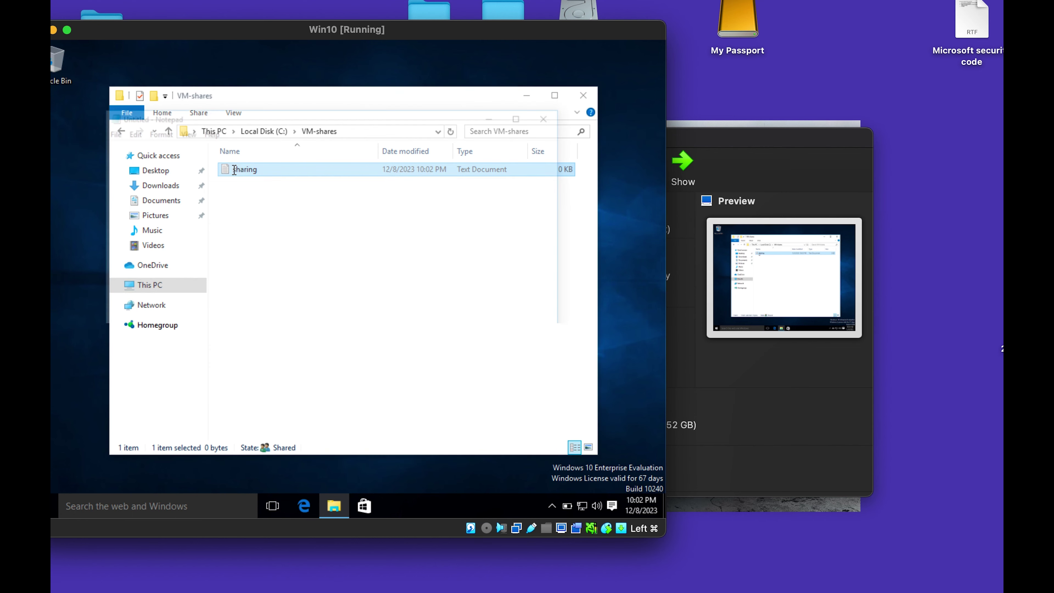
type("Hell")
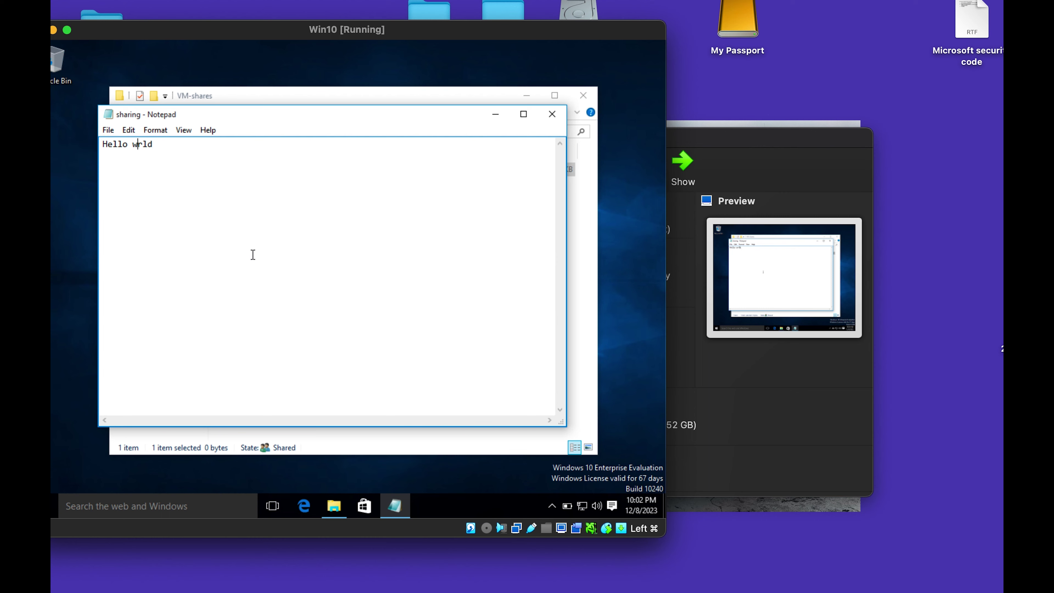
type("o")
left_click(111, 130)
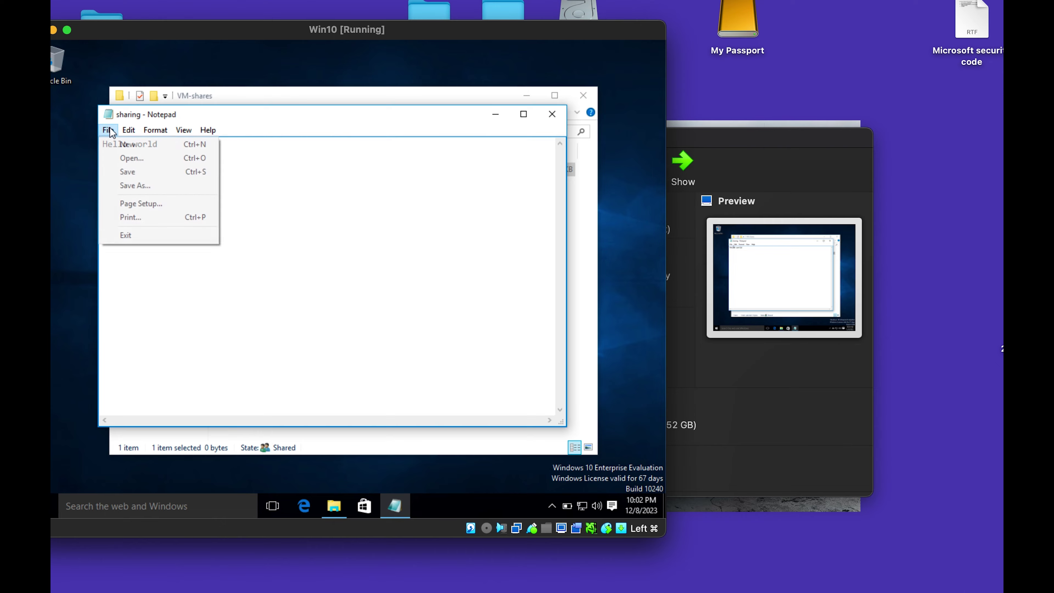
left_click(128, 173)
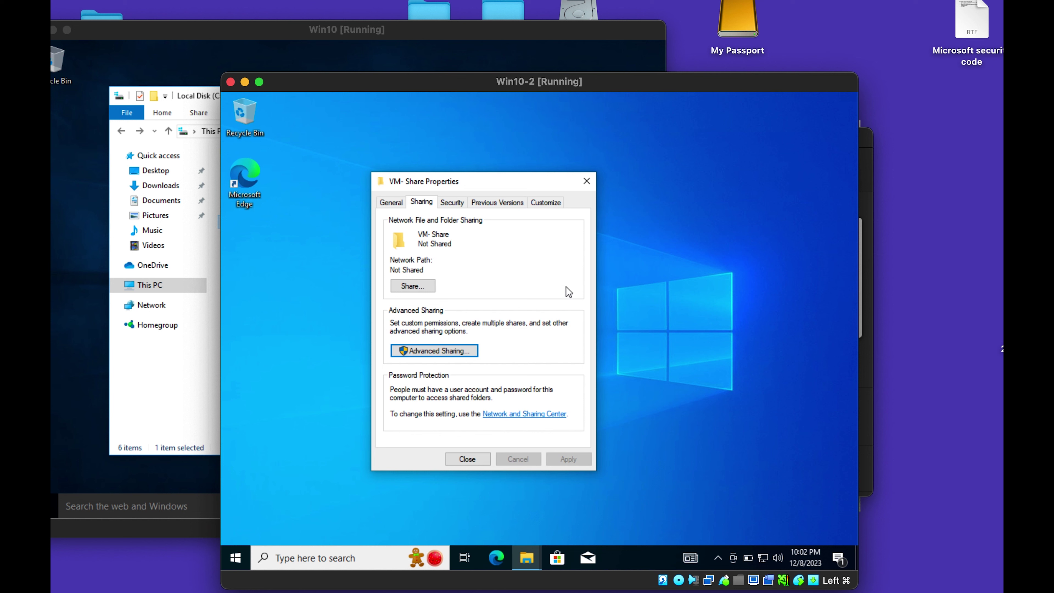
Close the VM-Share properties past the attribute error and delete the VM-Share folder from C:.
left_click(592, 180)
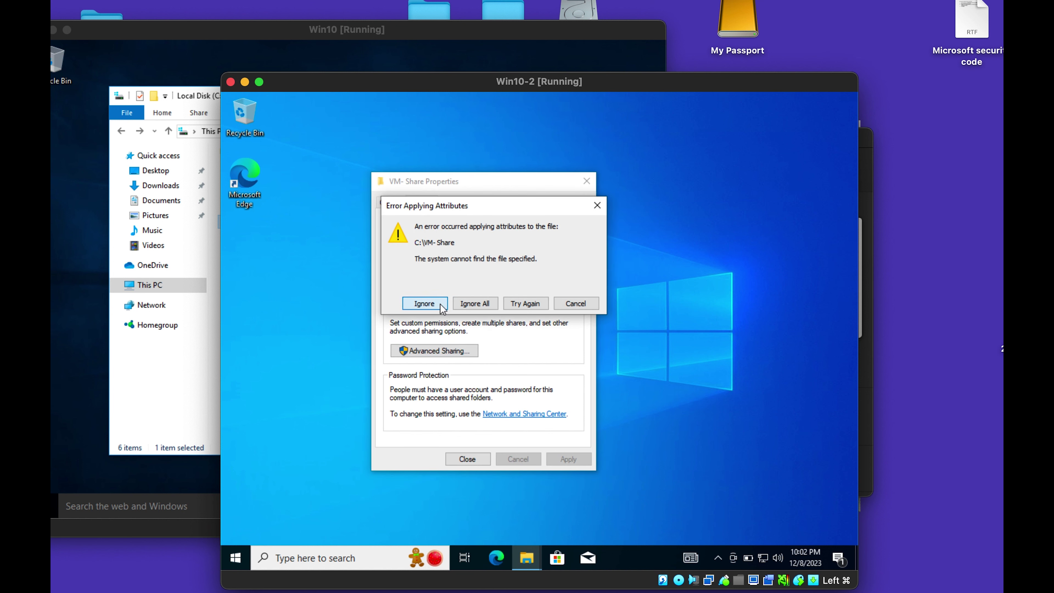
left_click(424, 303)
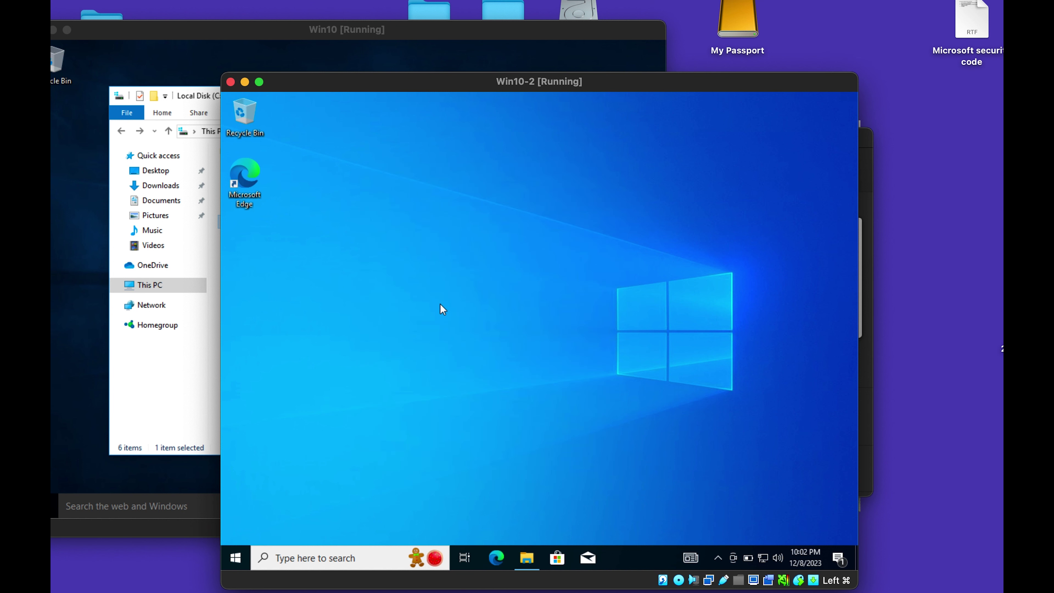
left_click(529, 561)
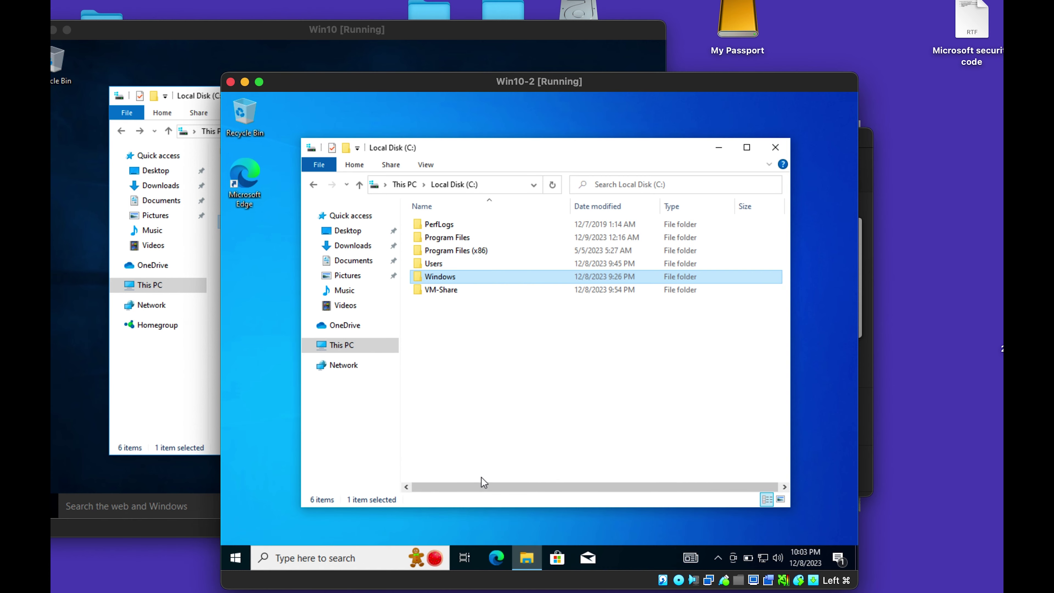
left_click(455, 291)
right_click(457, 294)
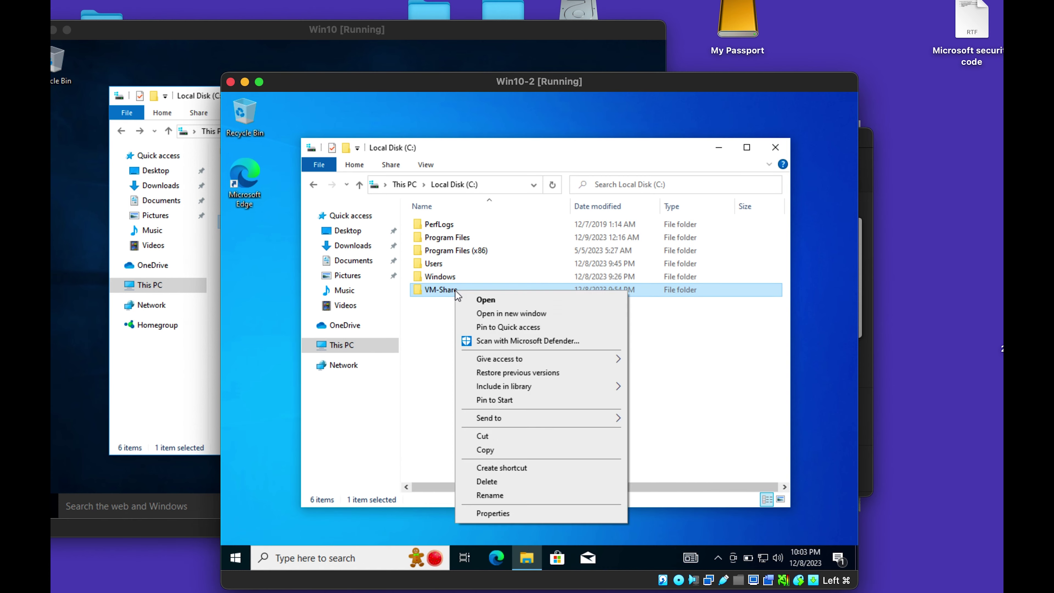
left_click(502, 482)
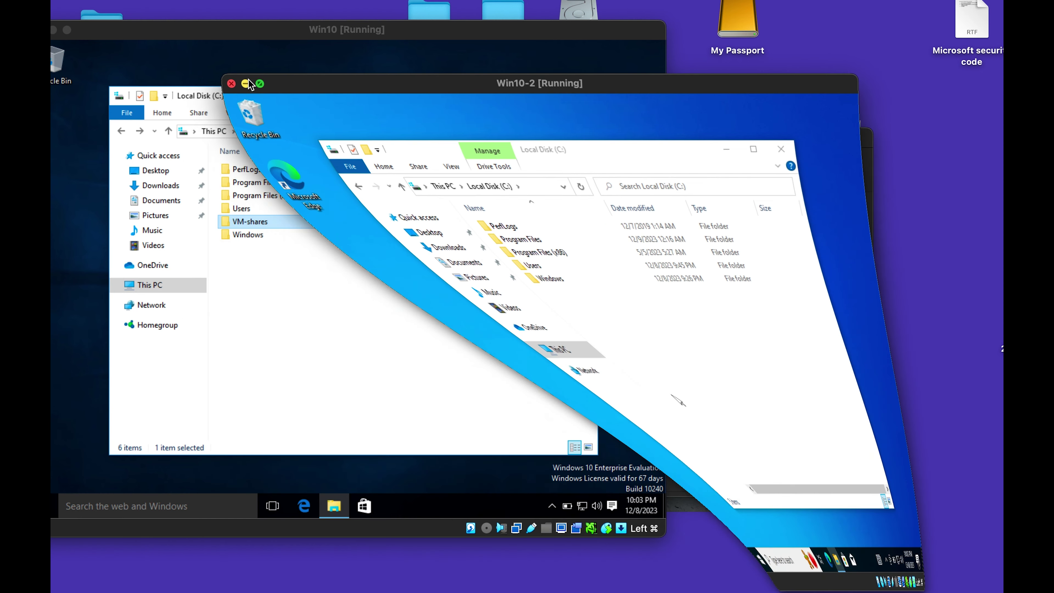
Minimize Win10-2 and launch Computer Management on Win10 via Run with compmgmt.msc.
left_click(245, 82)
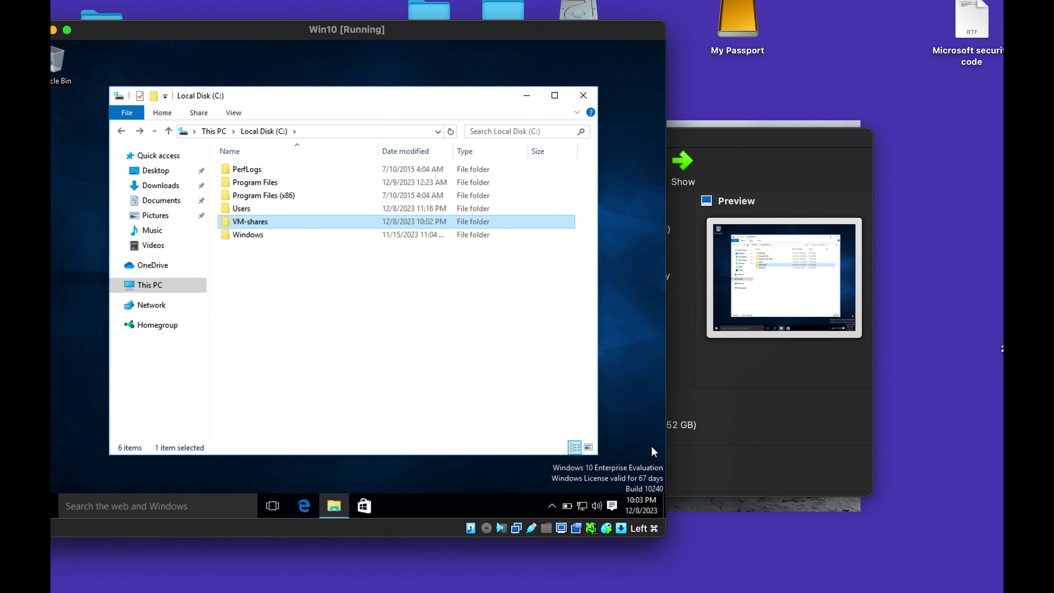
left_click(43, 506)
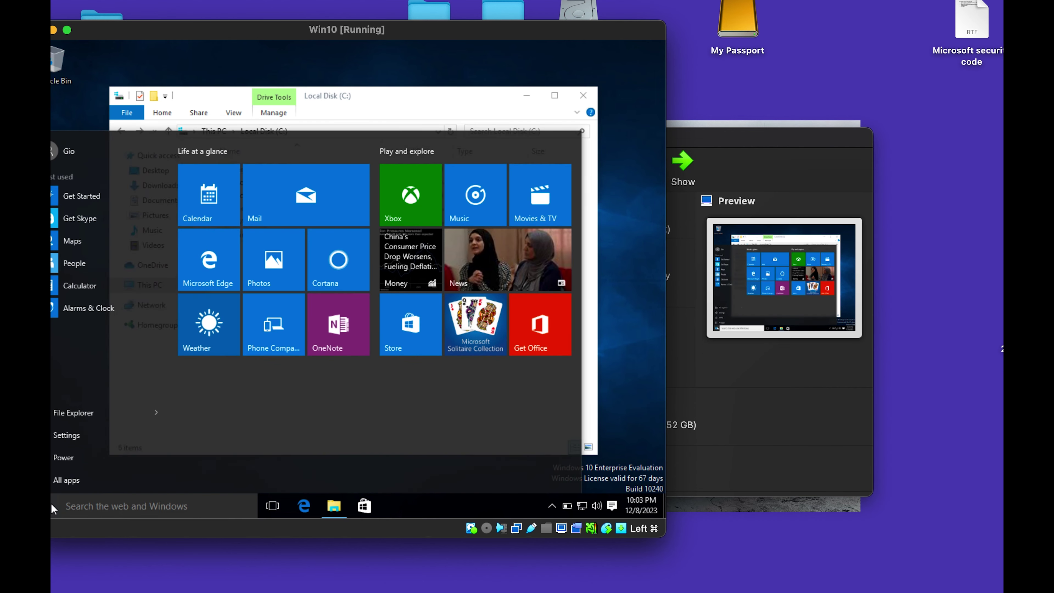
left_click(51, 503)
right_click(51, 503)
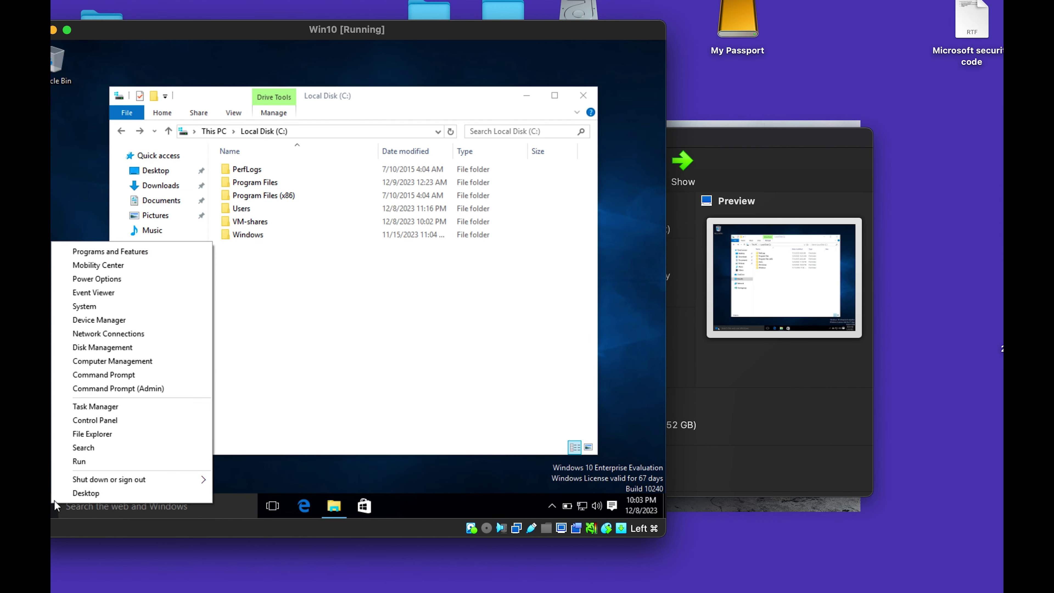
left_click(86, 460)
type("compmgmt.msc")
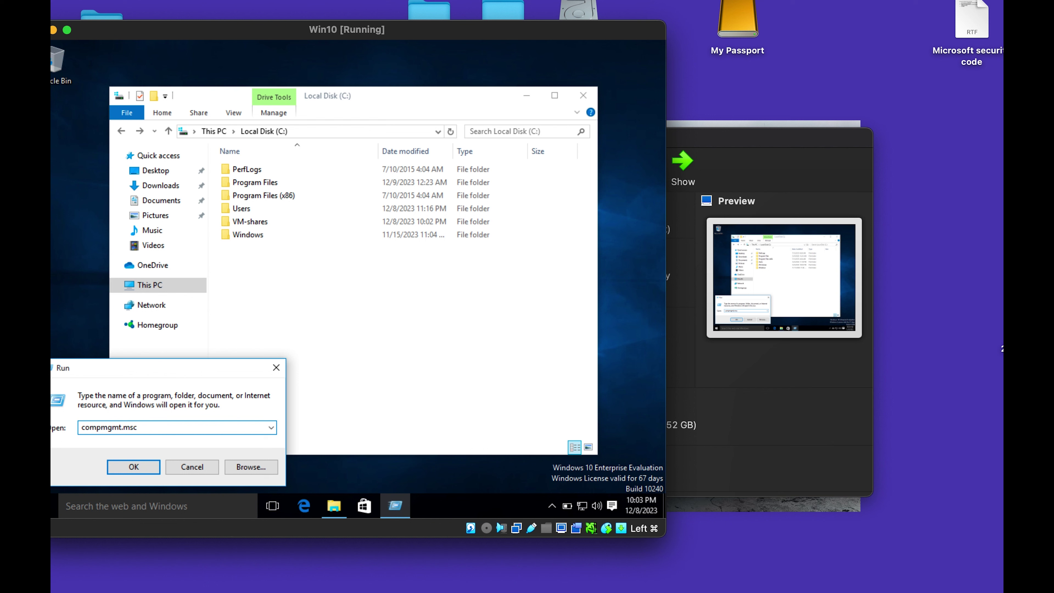
key("Return")
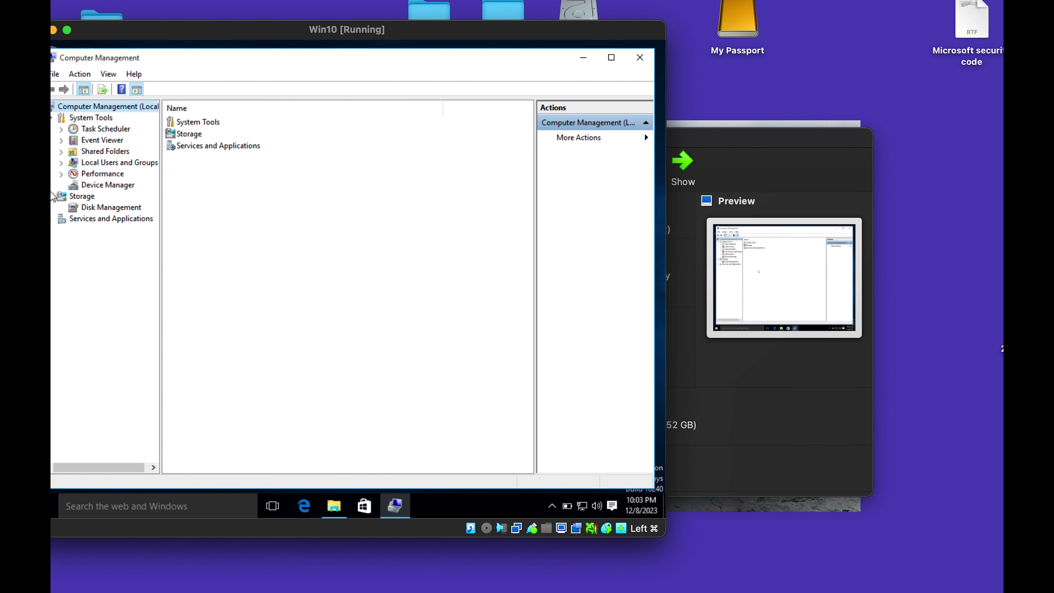
List the local user accounts under Local Users and Groups, selecting the signed-in user and Guest.
left_click(62, 163)
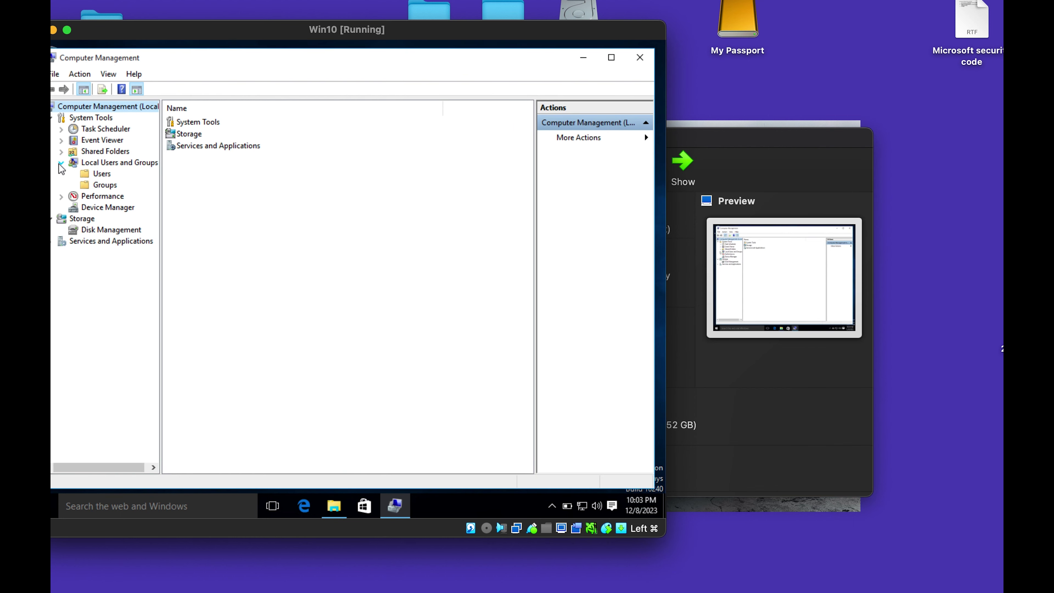
left_click(100, 173)
left_click(189, 169)
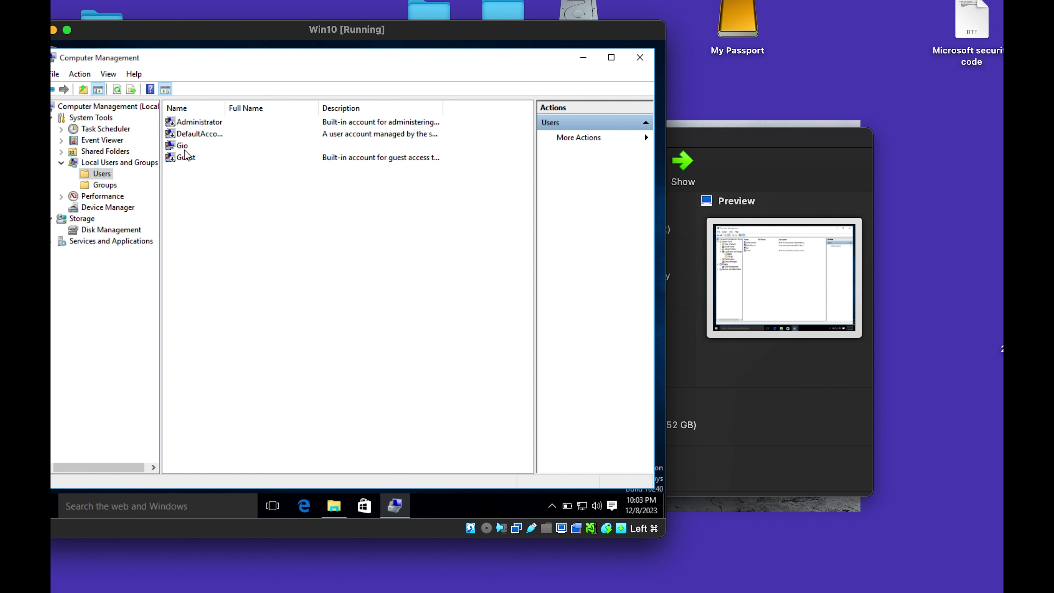
left_click(184, 146)
left_click(187, 157)
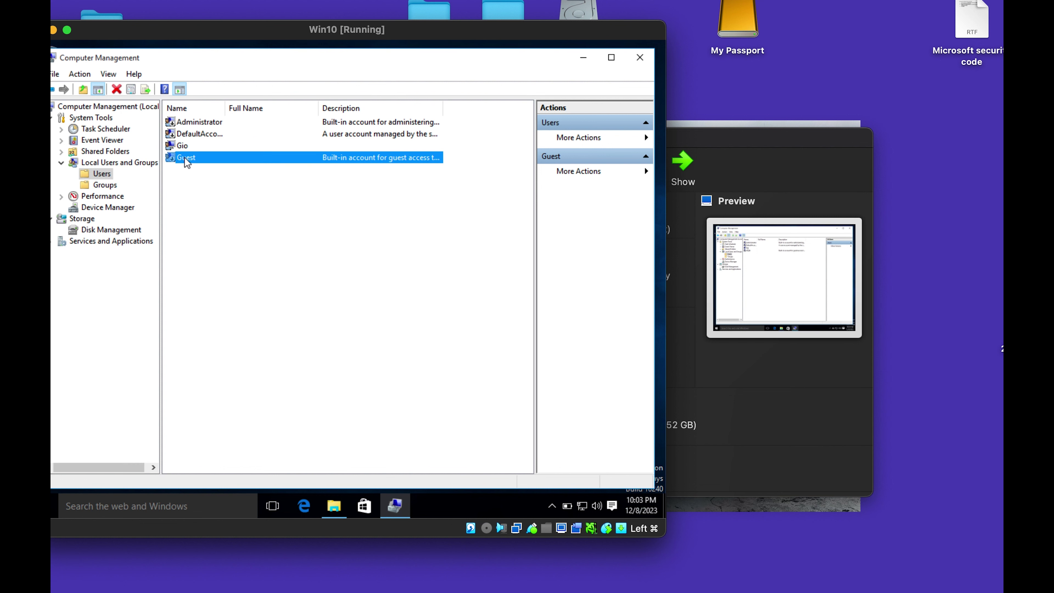
Run whoami in a command prompt started from Run to check the signed-in account.
left_click(138, 505)
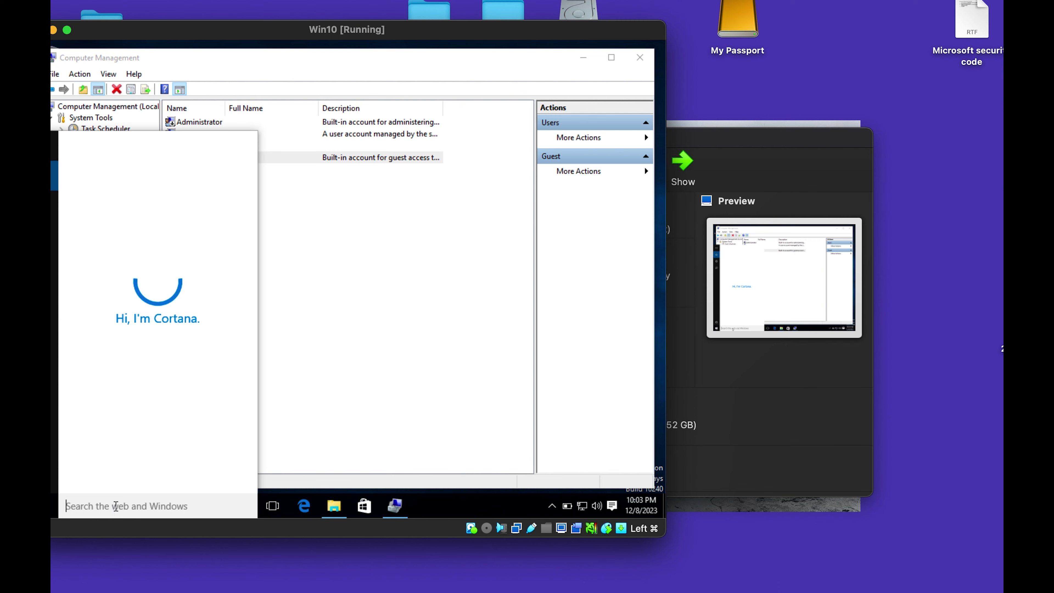
type("run")
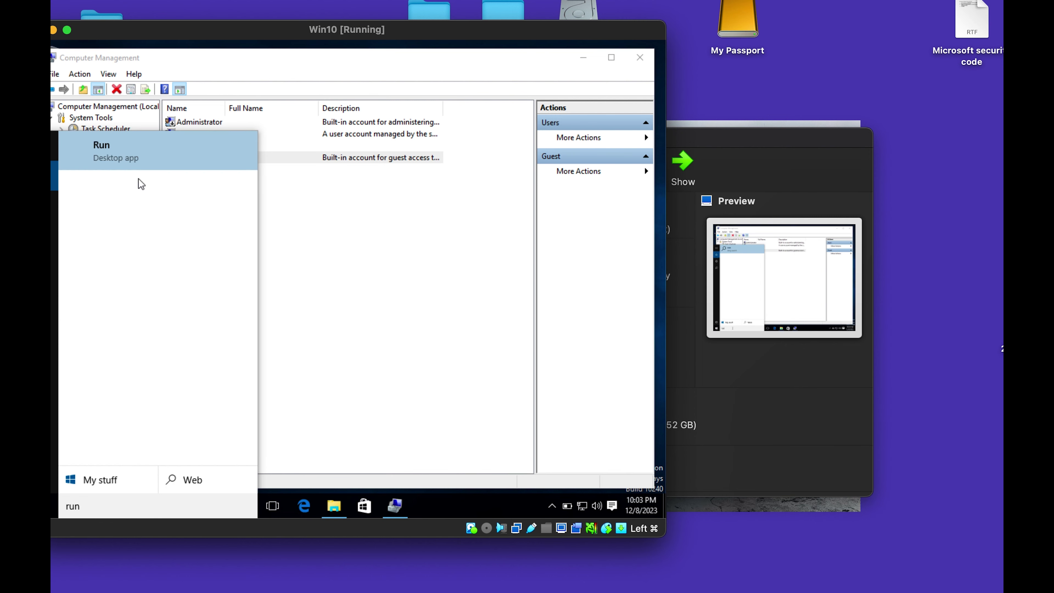
left_click(133, 156)
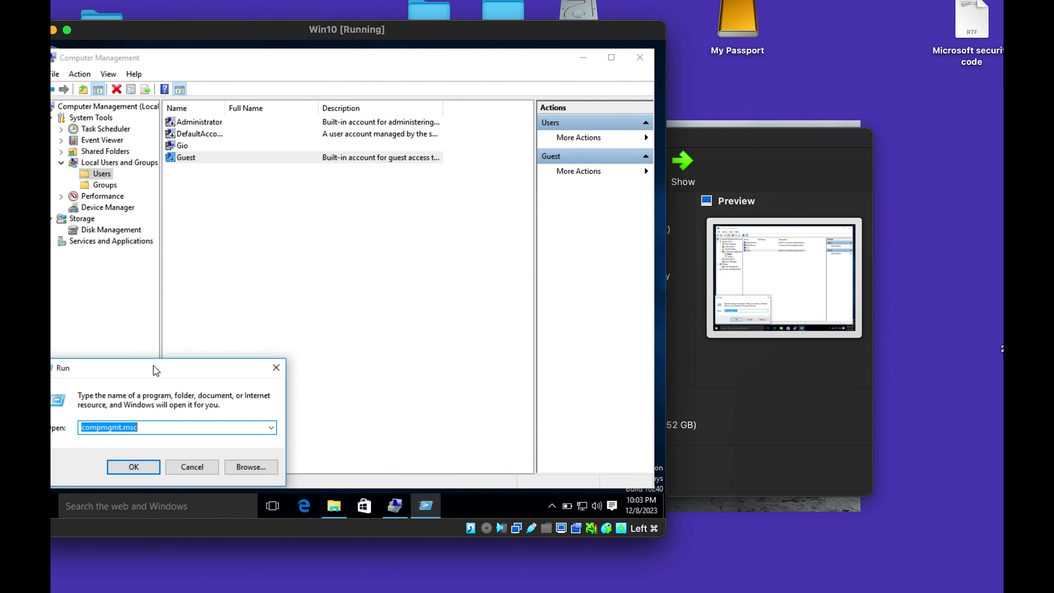
key("BackSpace")
type("cmd")
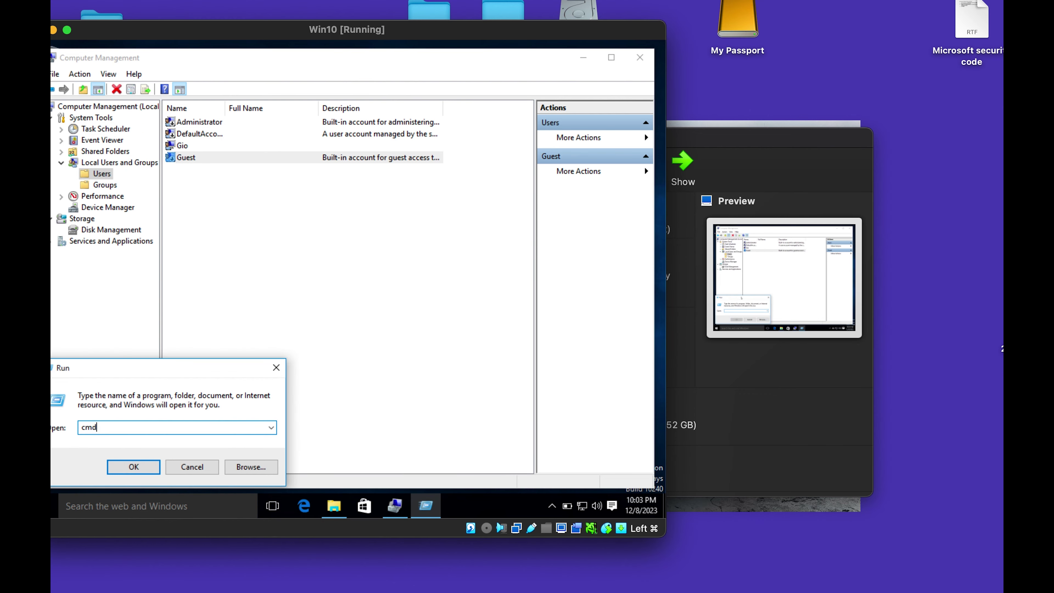
key("Return")
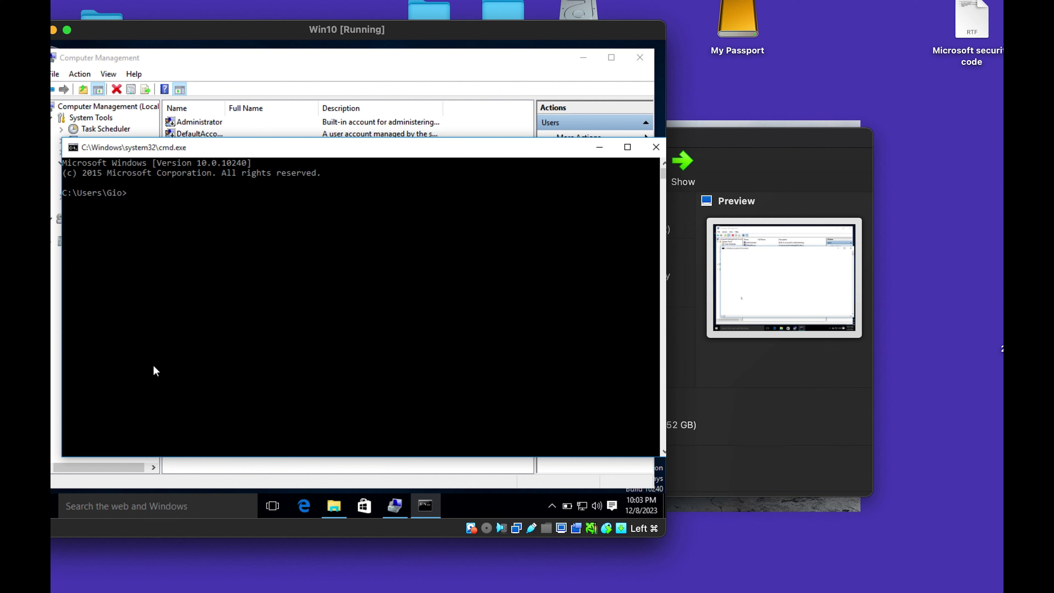
left_click(187, 324)
type("whoami")
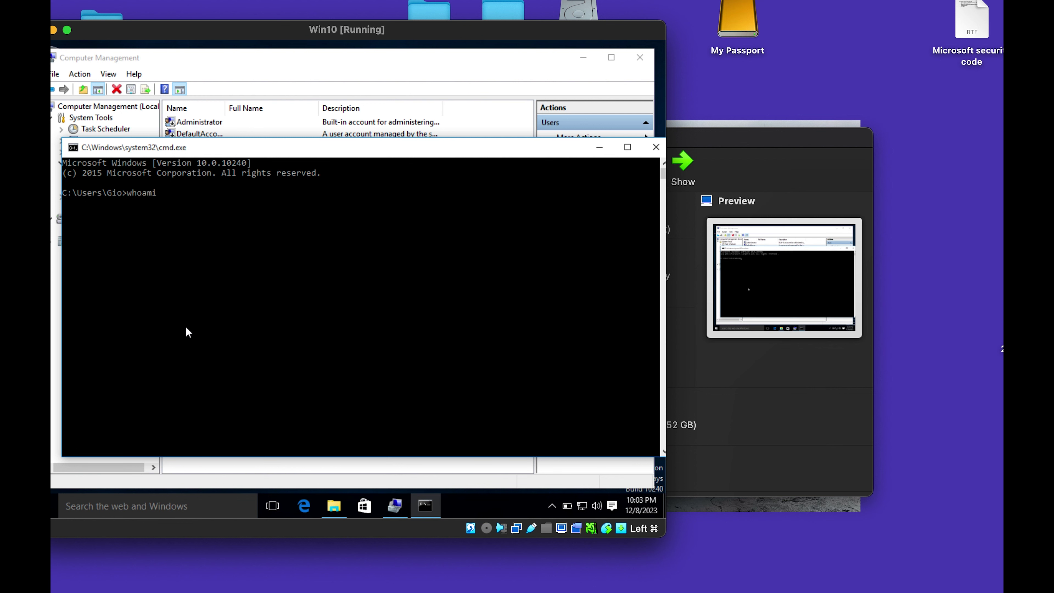
key("Return")
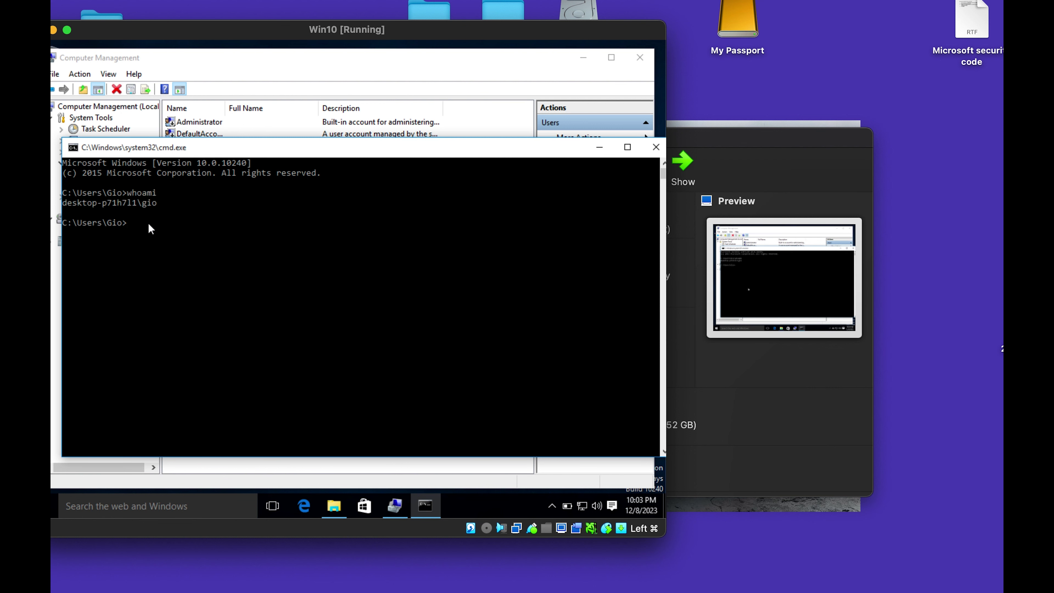
left_click(655, 147)
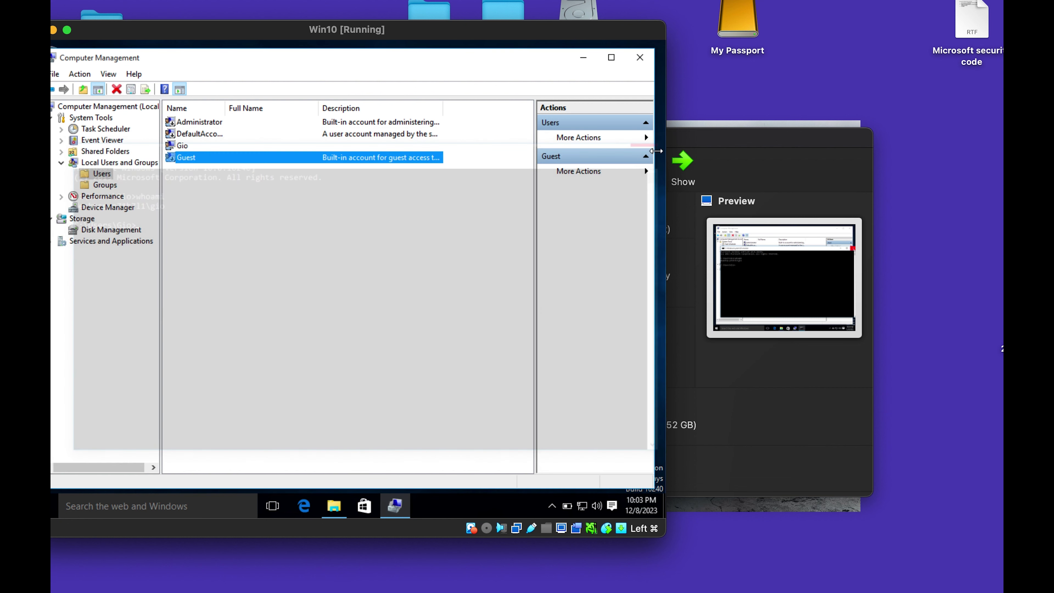
left_click(237, 184)
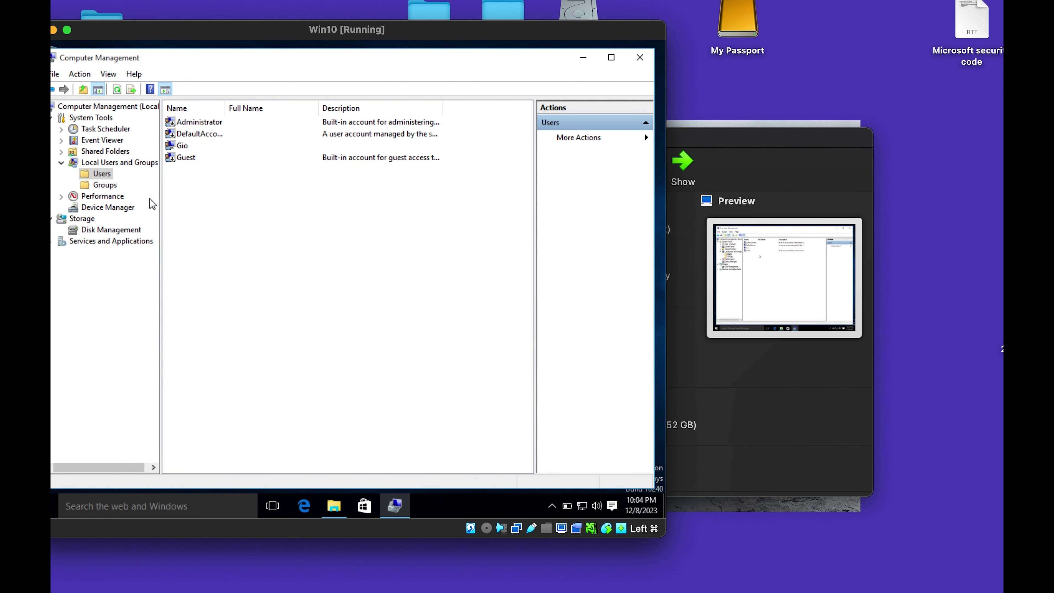
Create local user Win10-PC2 with a password that never expires and no forced change at logon.
right_click(192, 184)
left_click(229, 192)
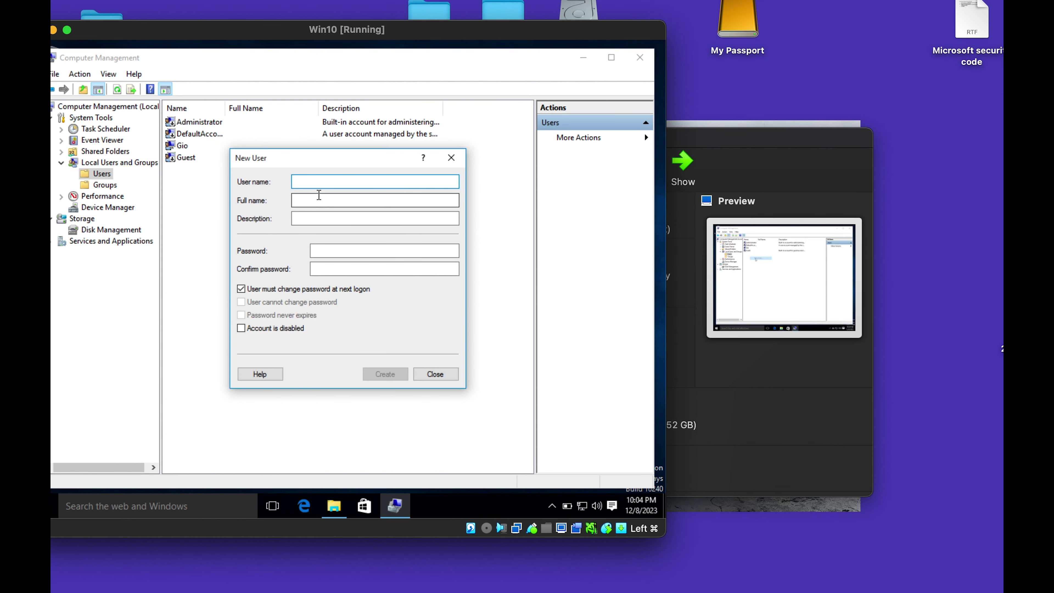
type("WIN")
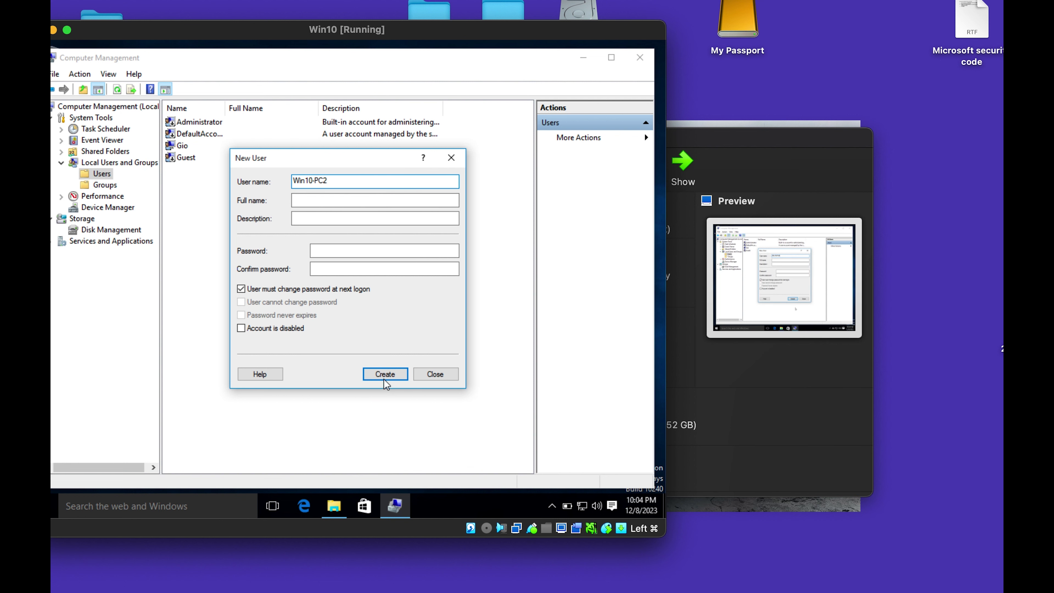
left_click(302, 289)
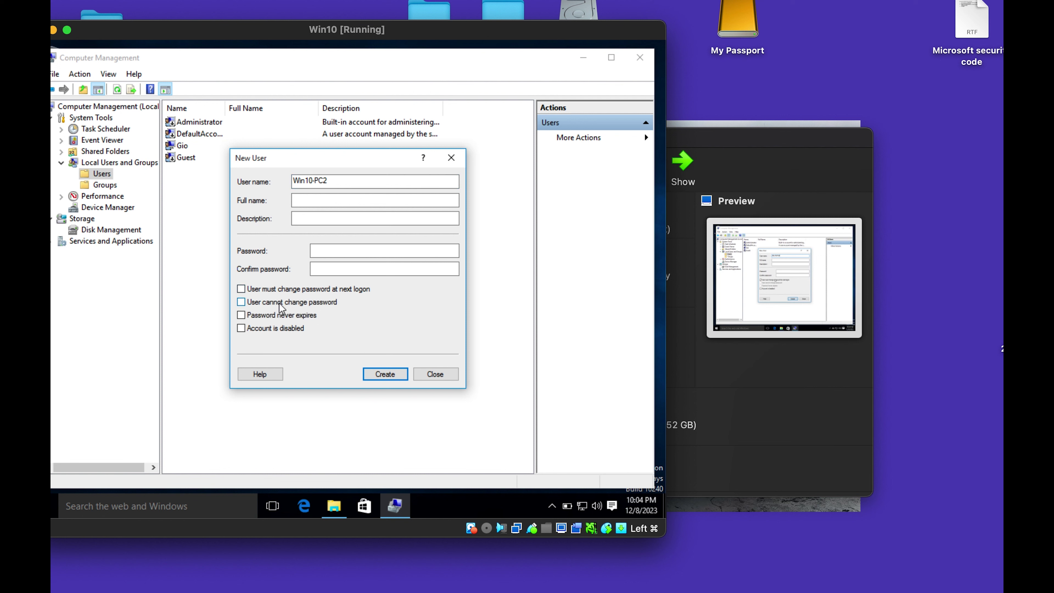
left_click(284, 312)
left_click(349, 249)
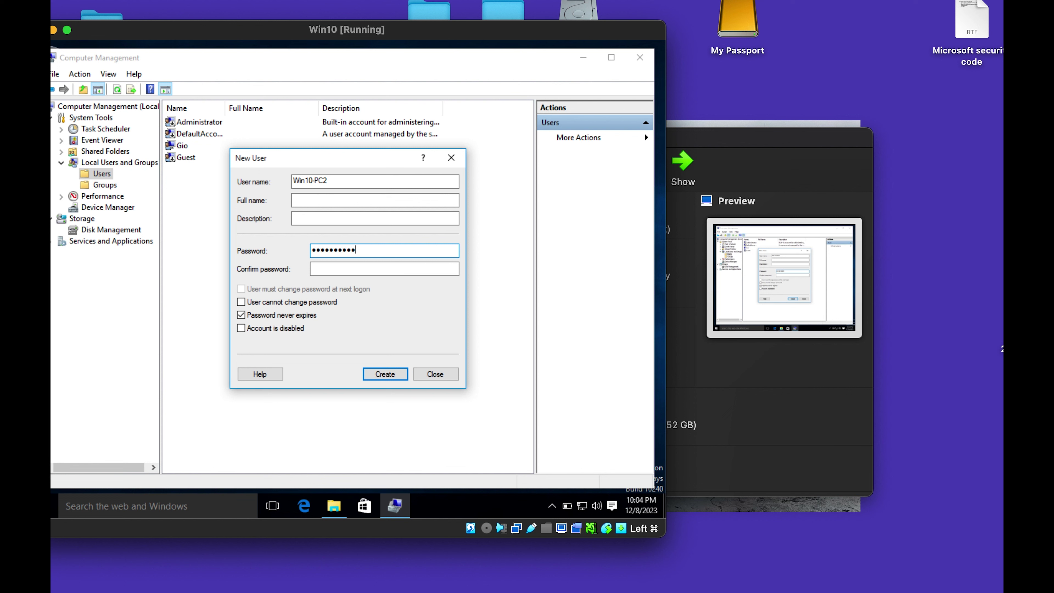
left_click(357, 269)
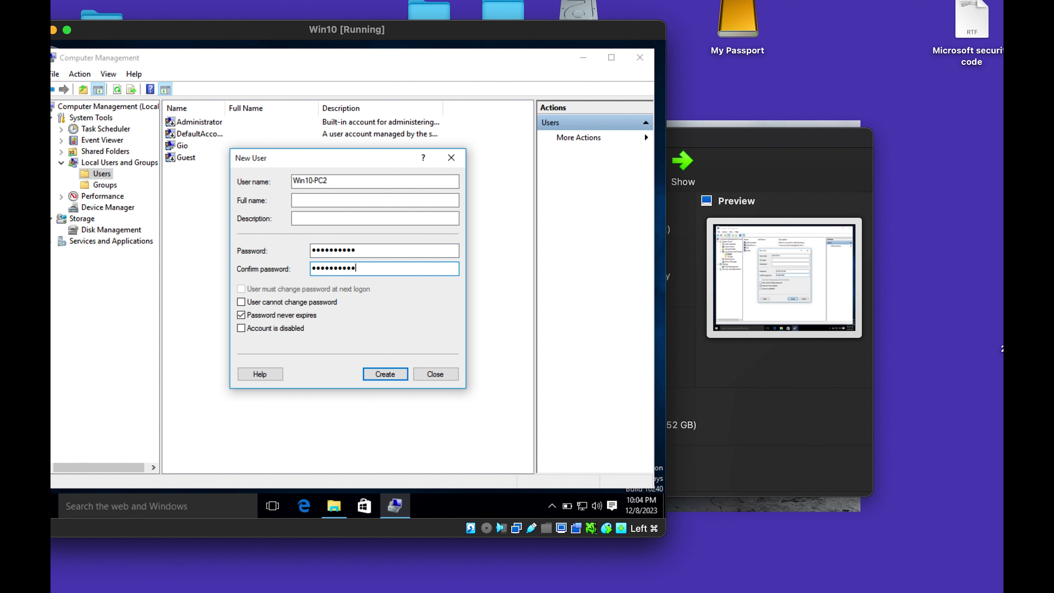
left_click(386, 375)
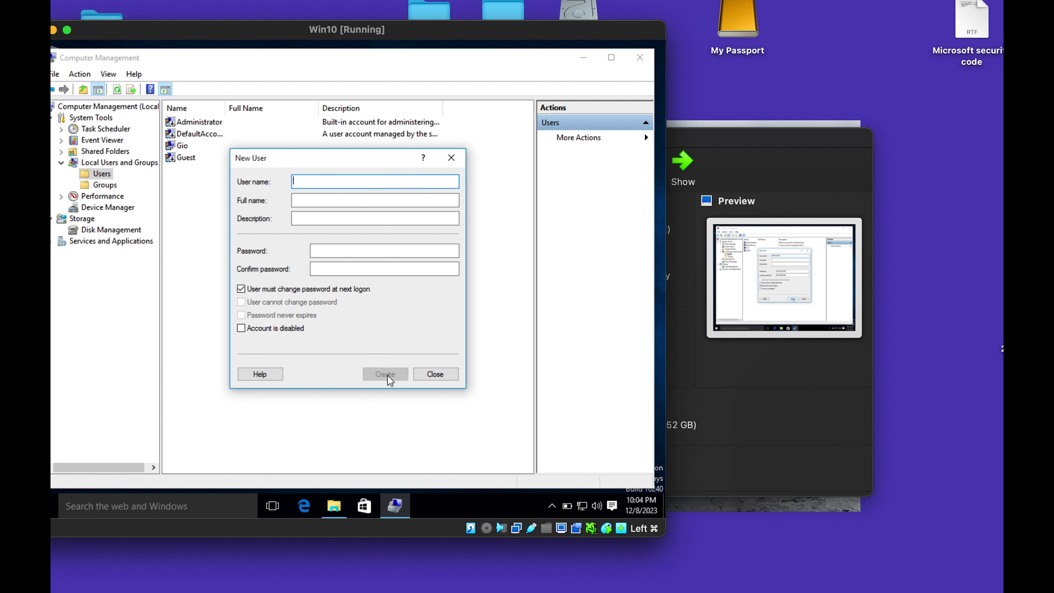
left_click(448, 374)
left_click(199, 173)
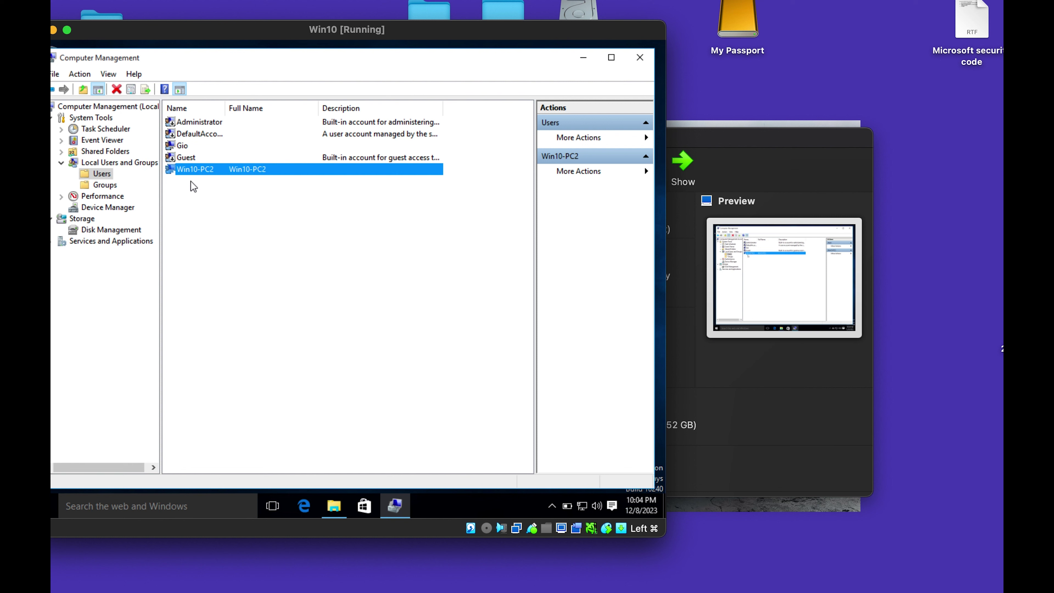
Start a new local group from the Groups list and name it VMs.
left_click(106, 185)
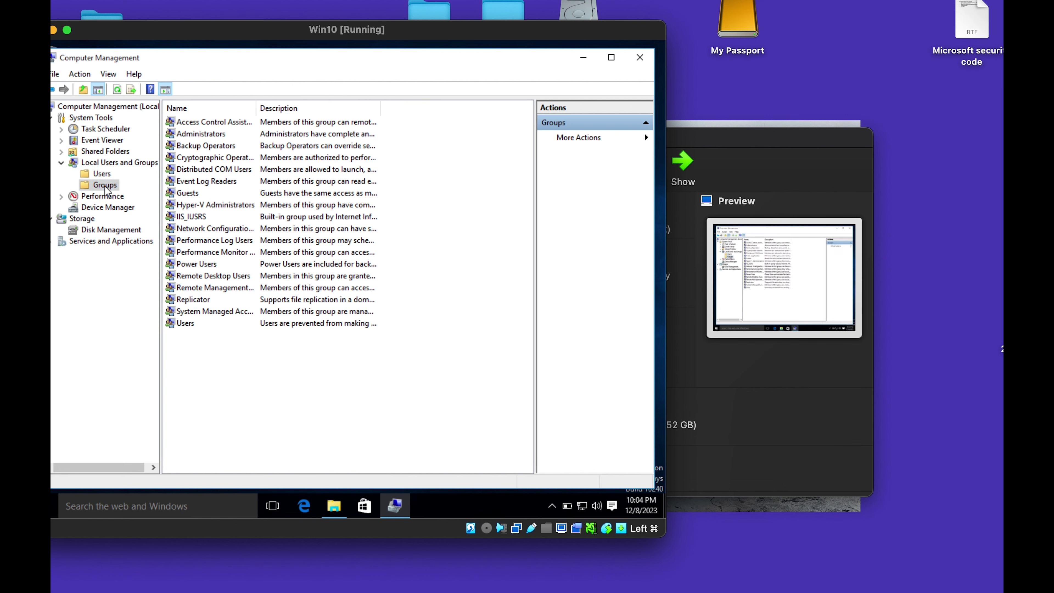
right_click(205, 362)
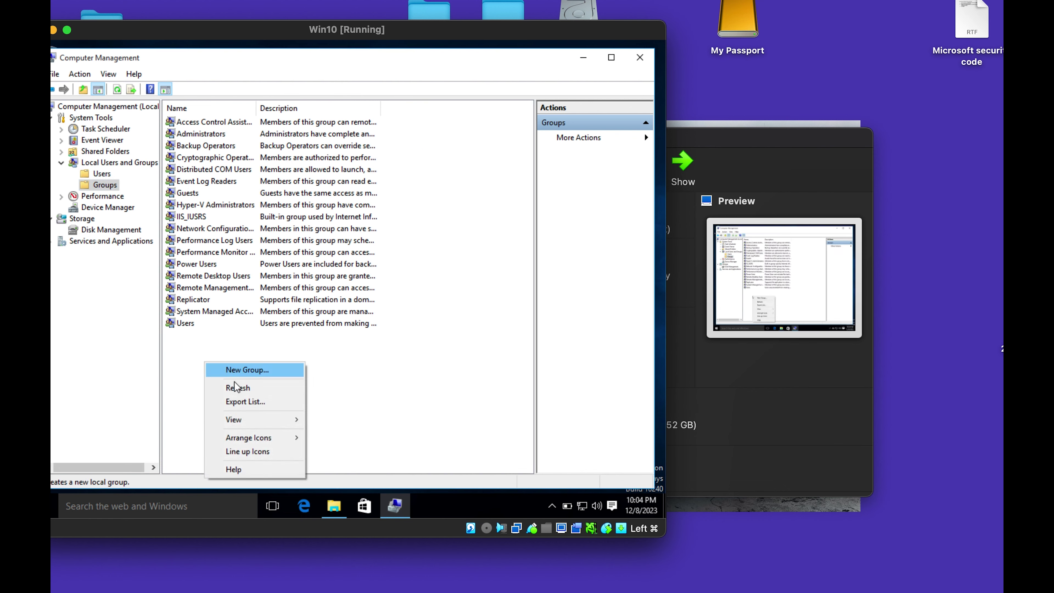
left_click(250, 375)
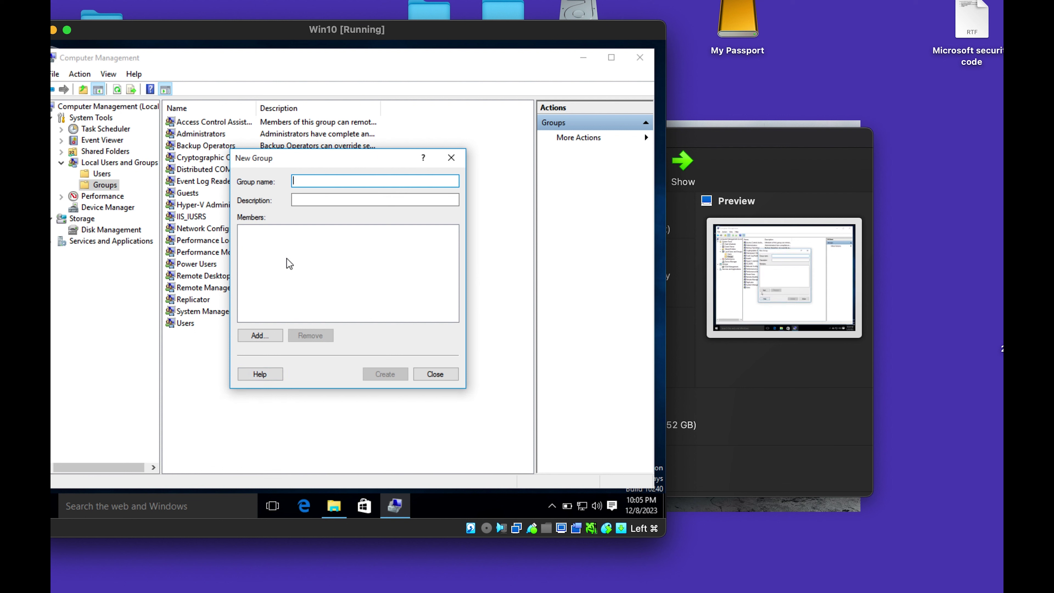
type("VM")
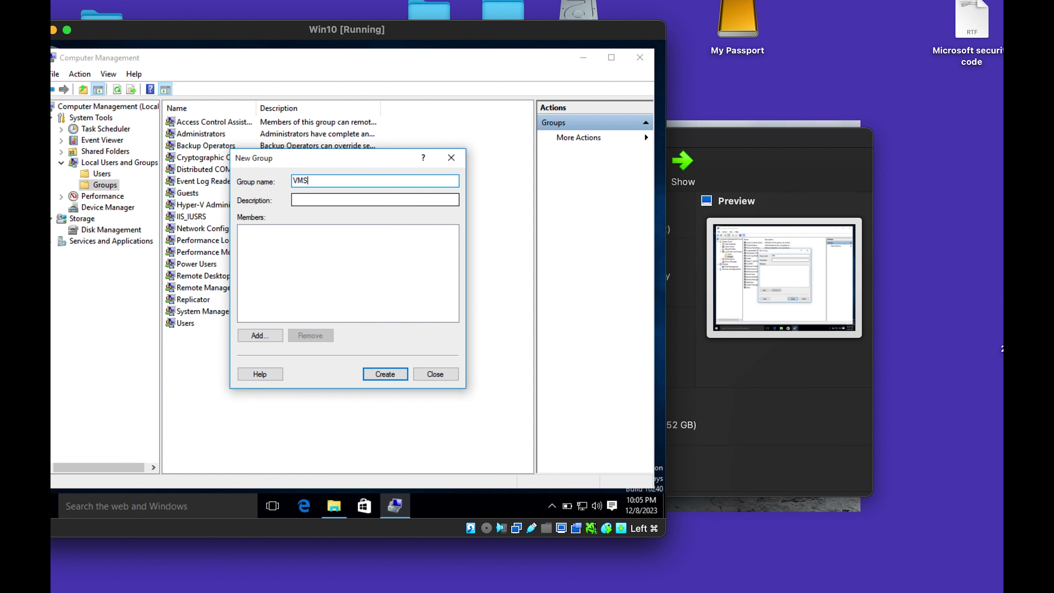
type("S")
key("BackSpace")
type("s")
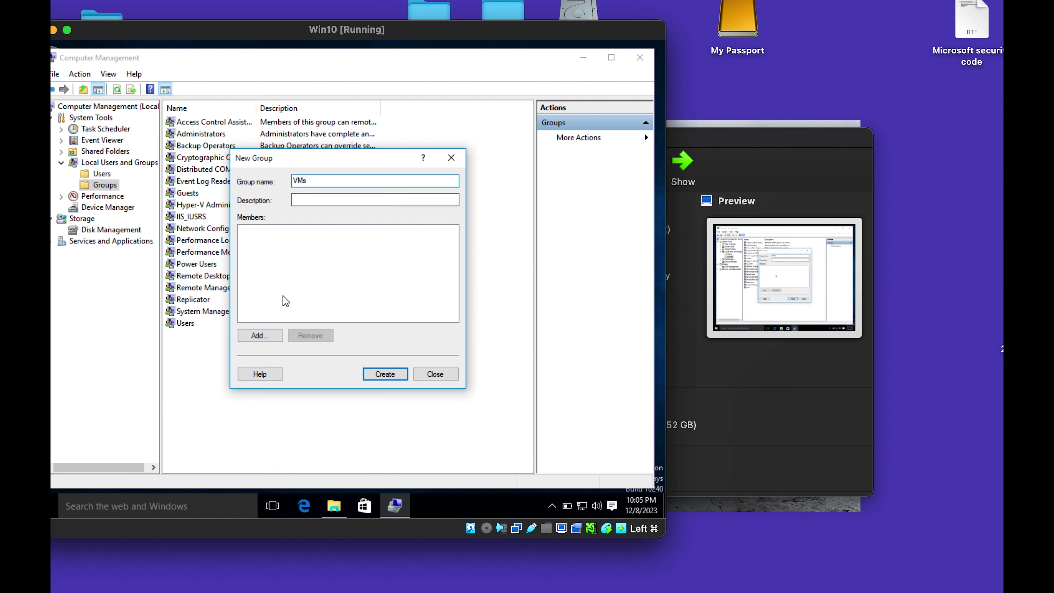
Add the existing signed-in local user as a member of VMs.
left_click(269, 339)
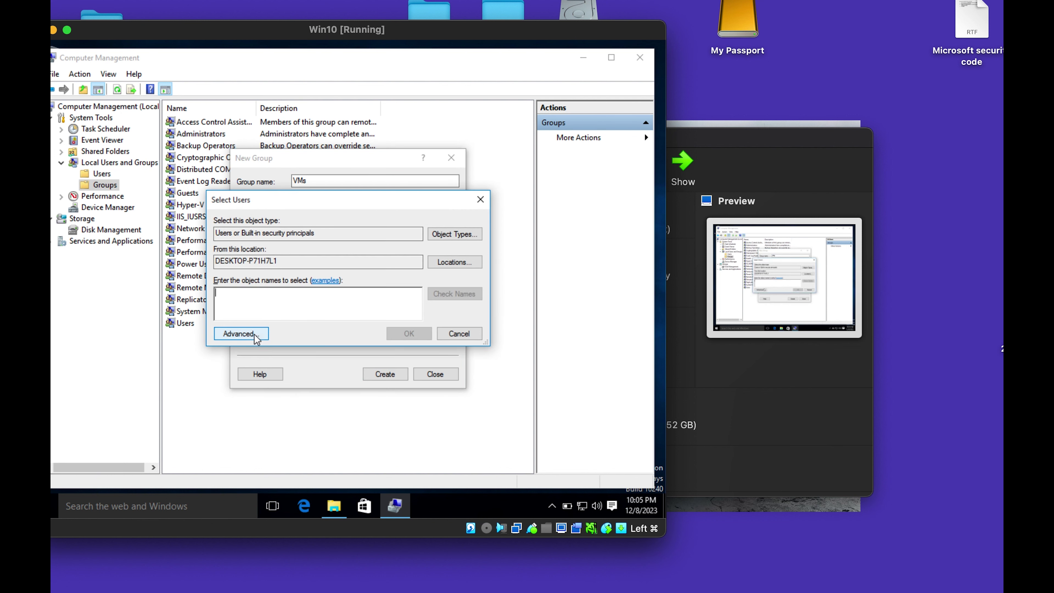
left_click(245, 334)
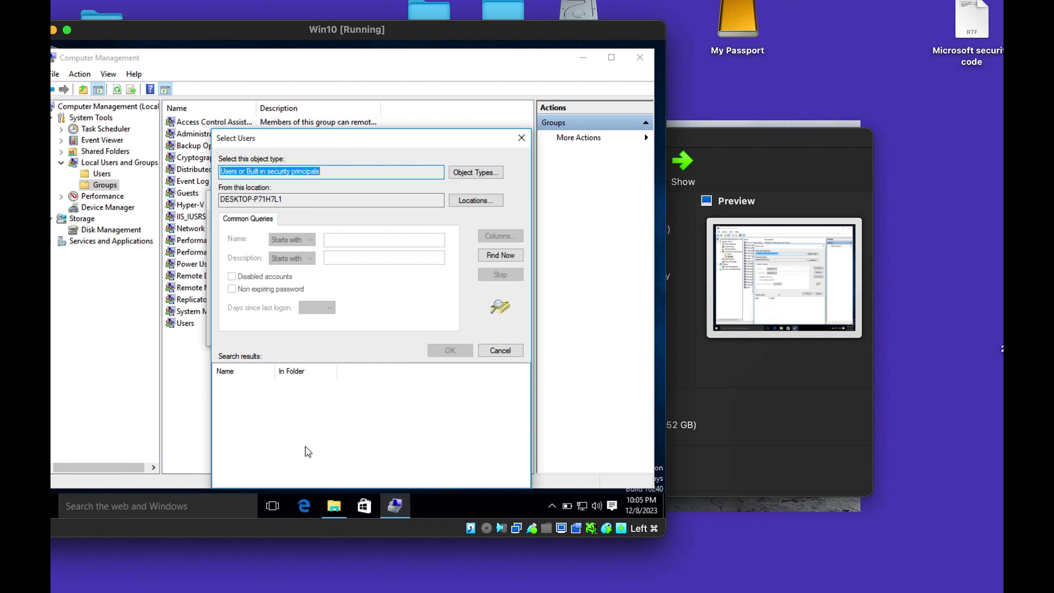
left_click(502, 256)
scroll(254, 462, "down", 3)
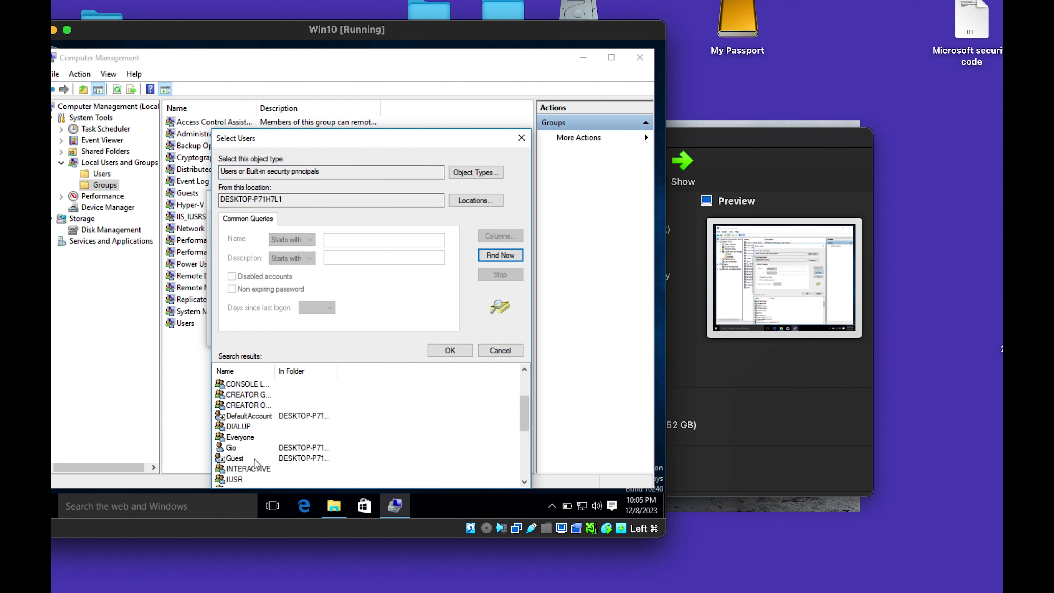
left_click(242, 447)
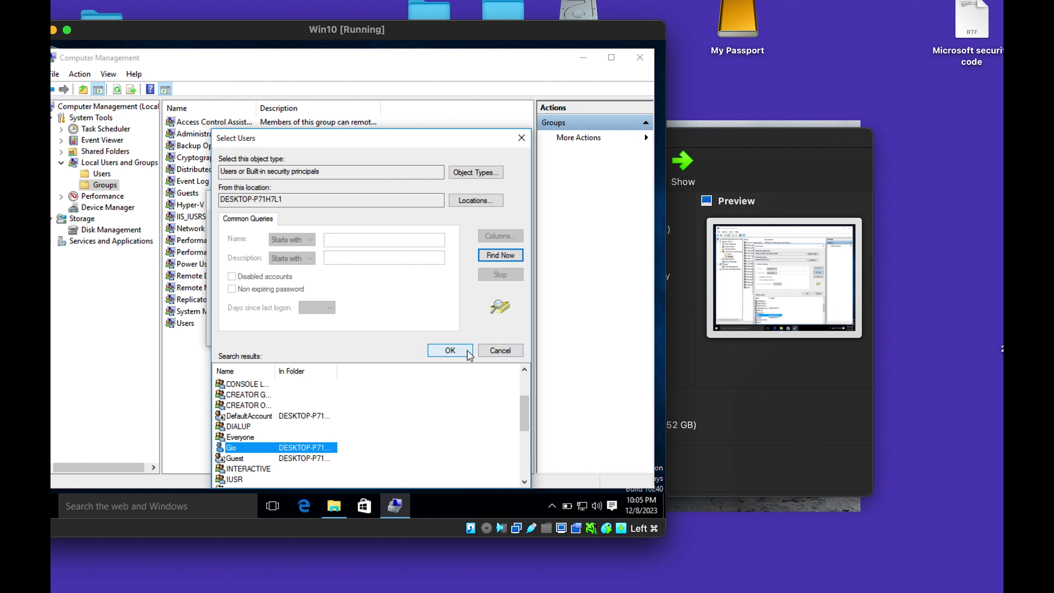
left_click(450, 350)
left_click(409, 333)
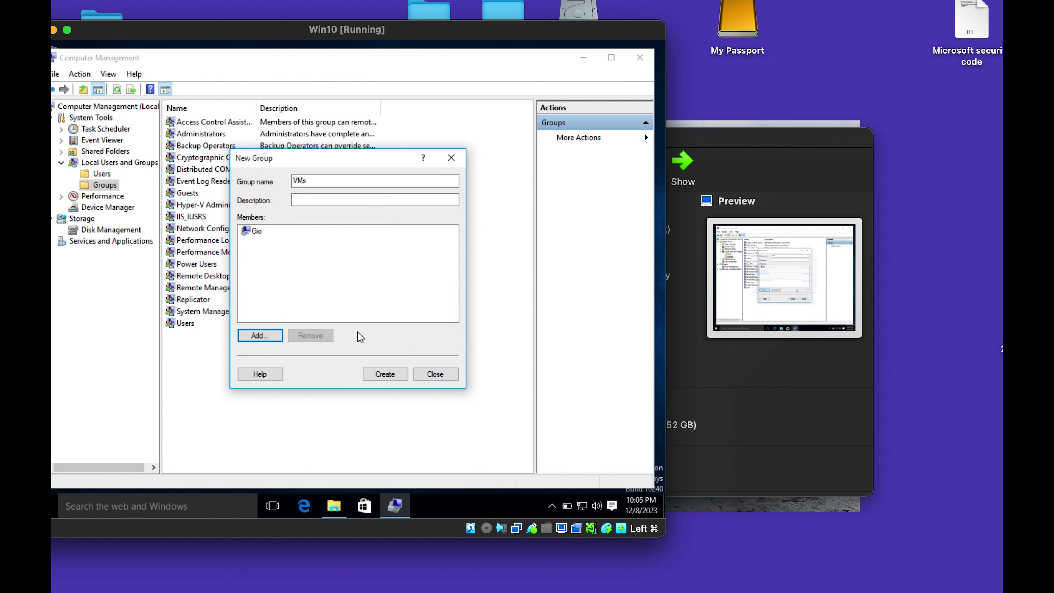
Add Win10-PC2 as a second member and create the VMs group.
left_click(264, 337)
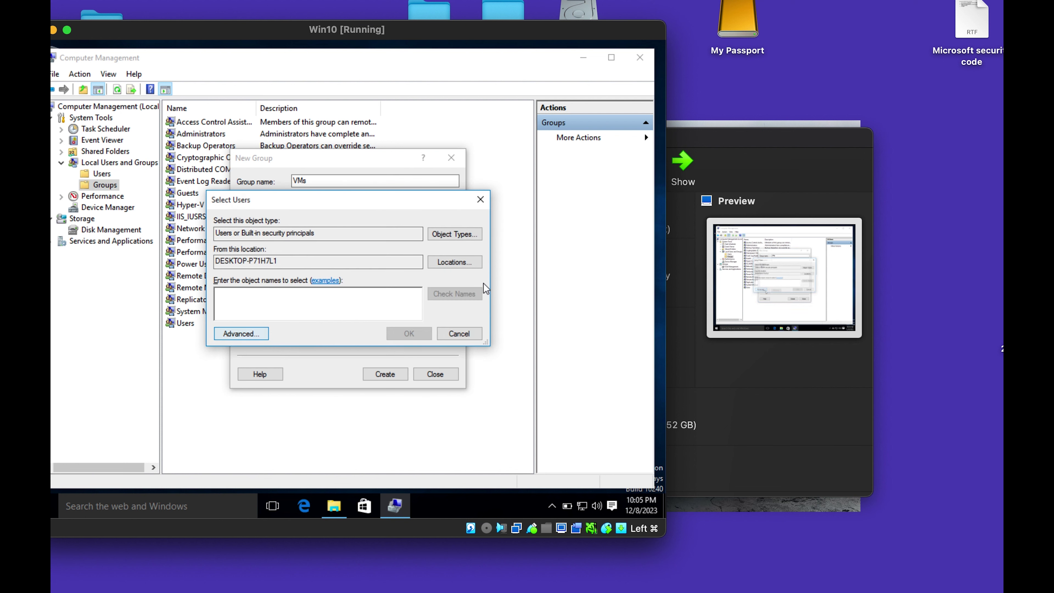
left_click(235, 332)
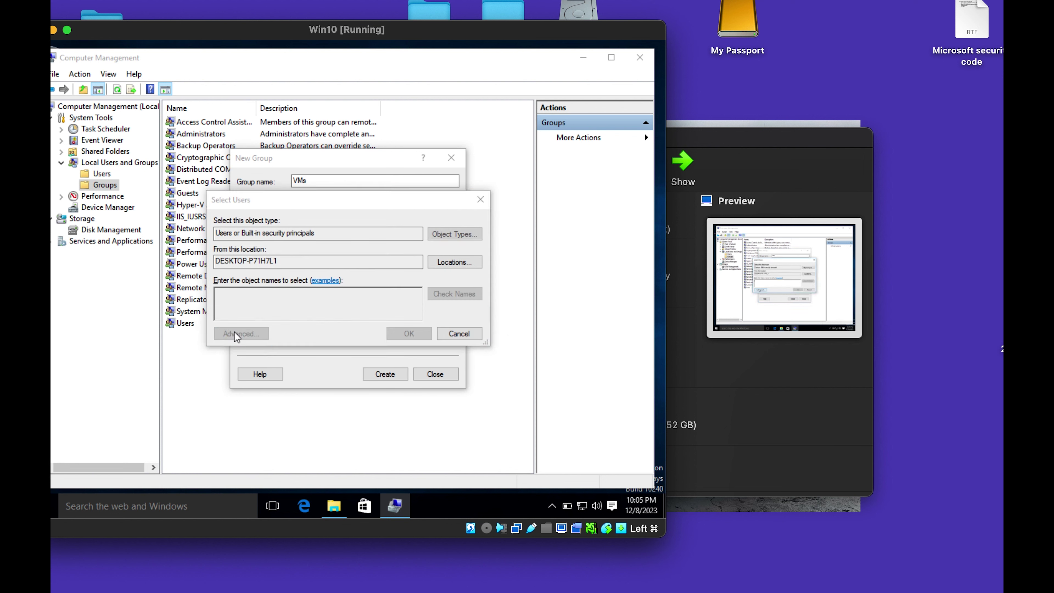
left_click(502, 257)
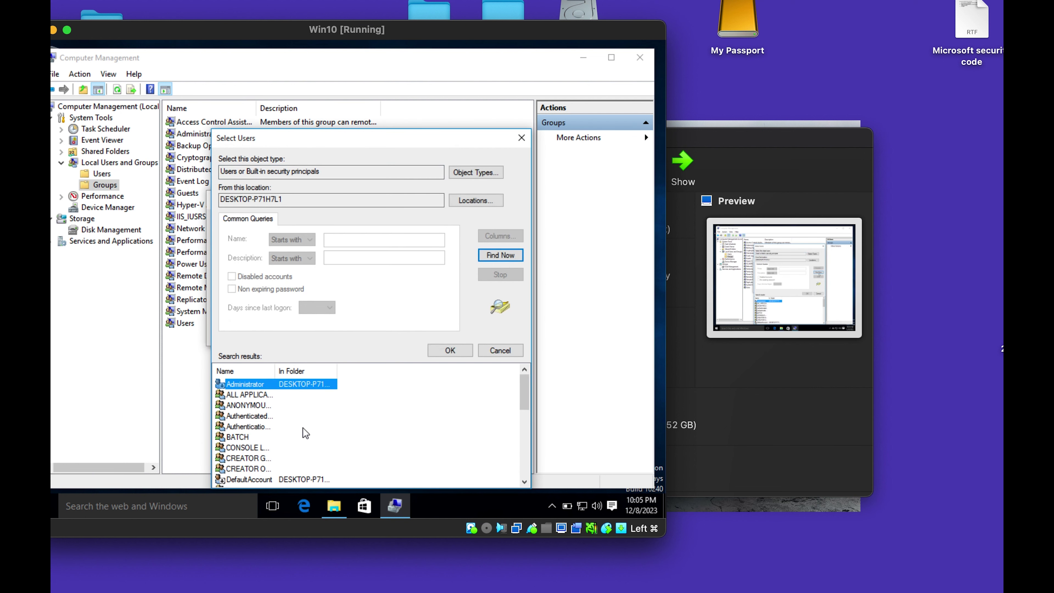
scroll(260, 415, "down", 5)
left_click(253, 480)
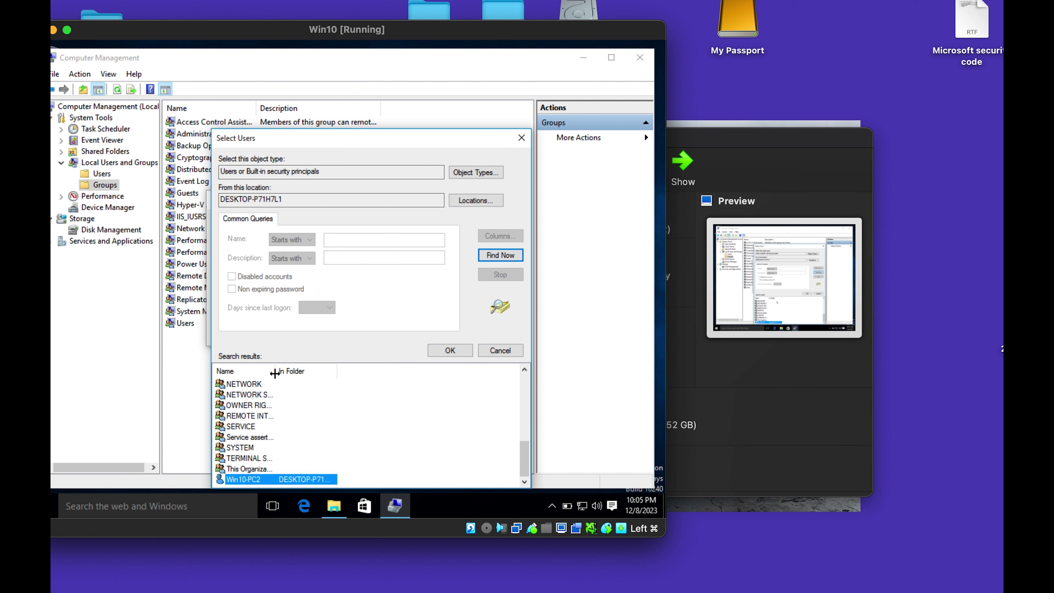
left_click_drag(276, 372, 364, 376)
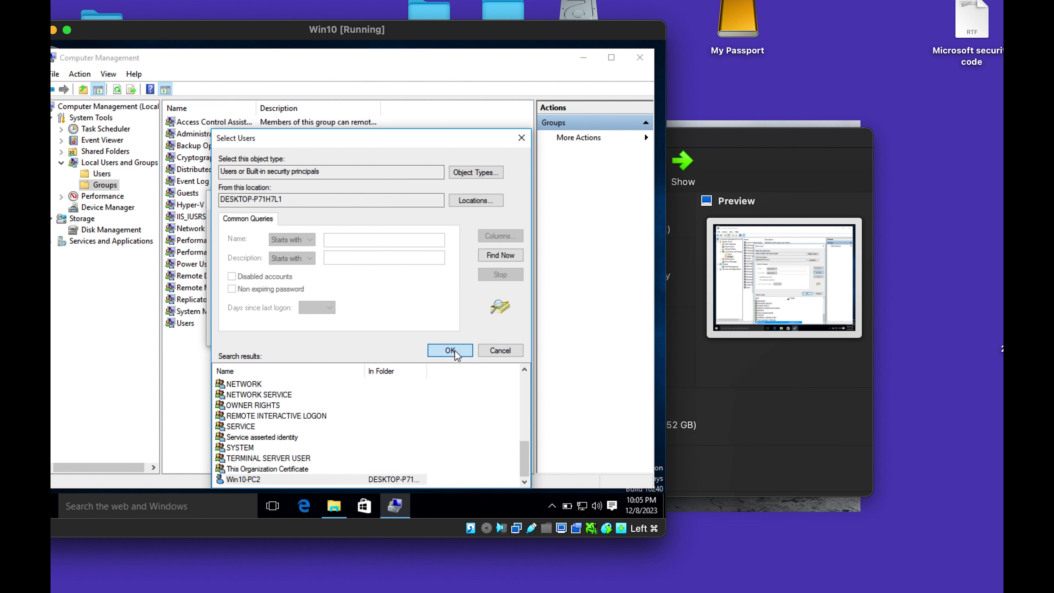
left_click(445, 352)
left_click(400, 335)
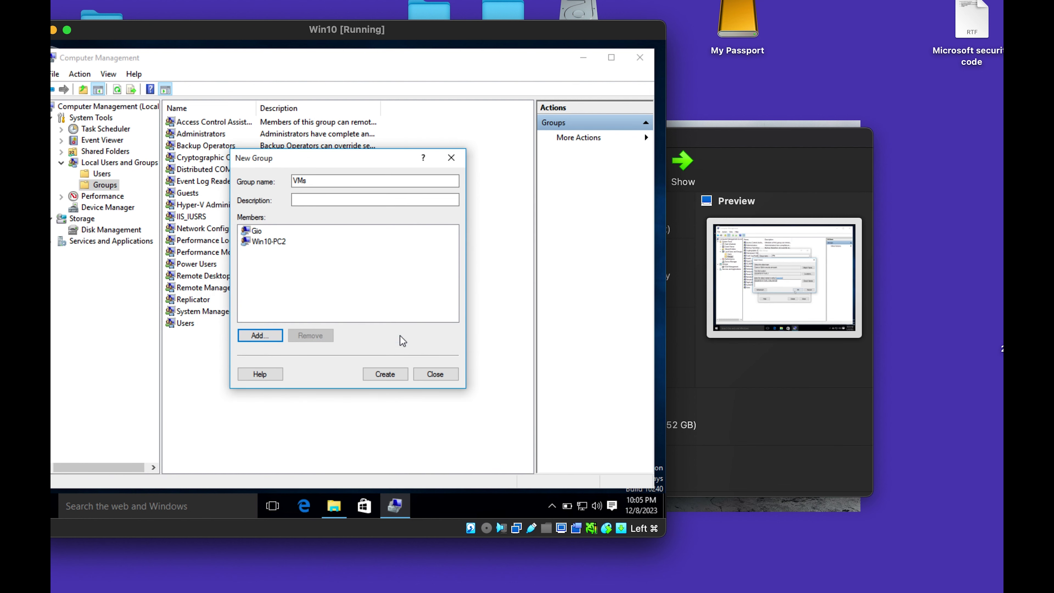
left_click(380, 376)
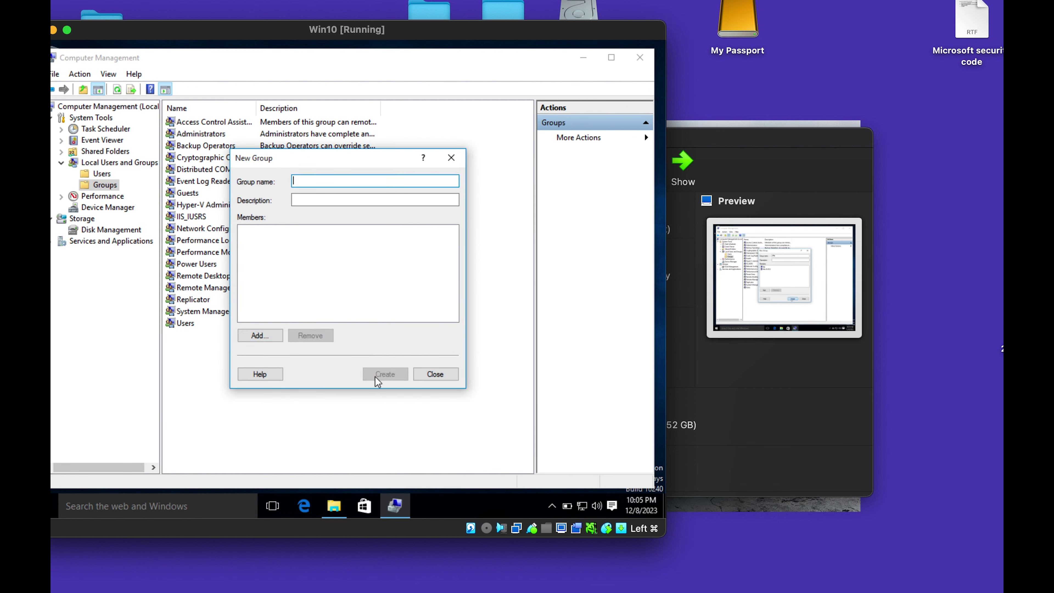
left_click(442, 374)
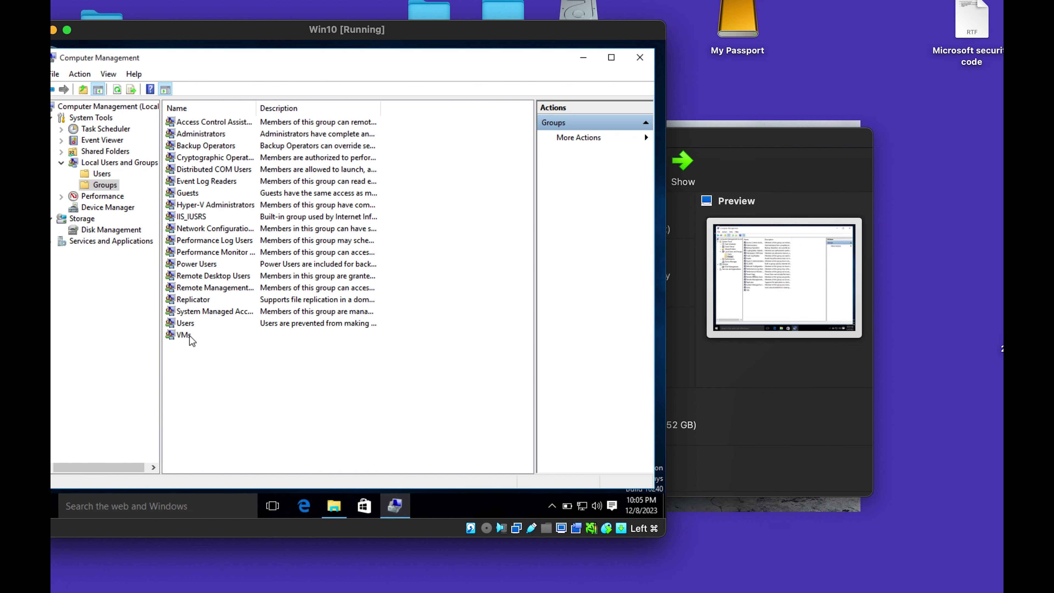
Close Computer Management on Win10, then switch to Win10-2 and close its file browser.
left_click(640, 58)
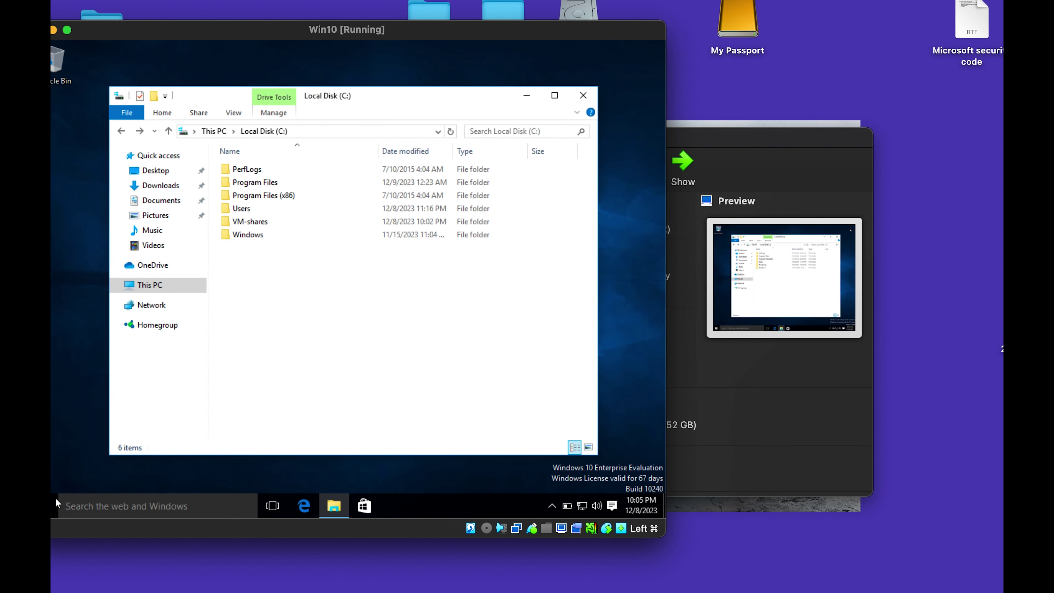
left_click(51, 503)
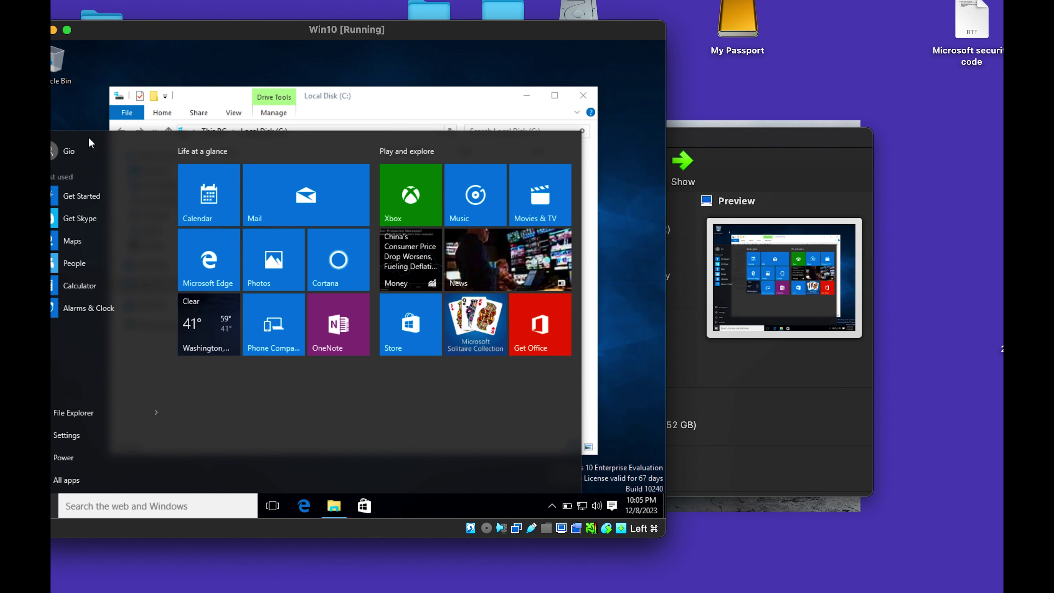
left_click(74, 156)
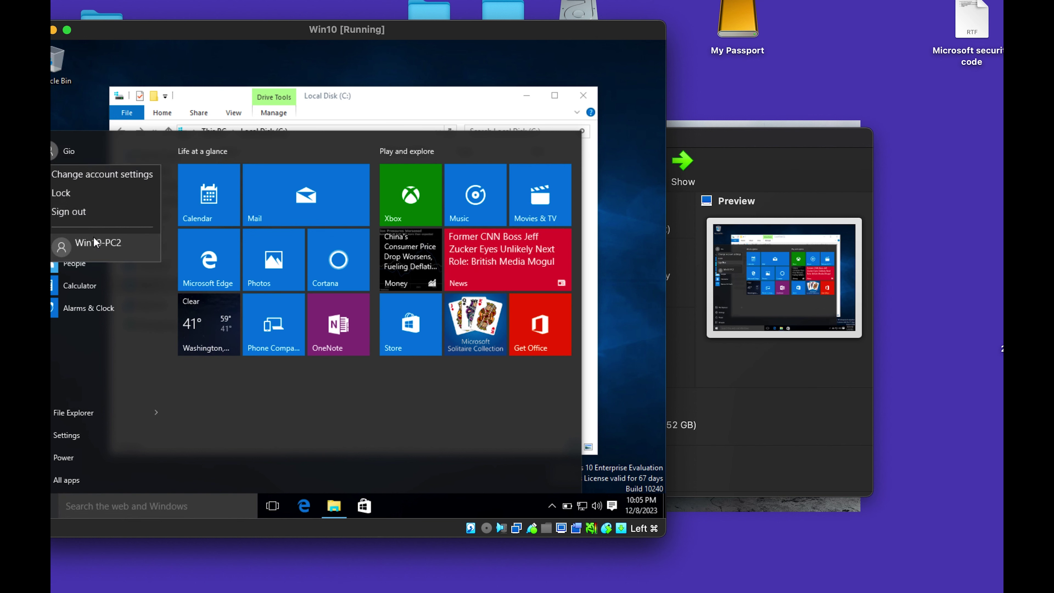
left_click(637, 416)
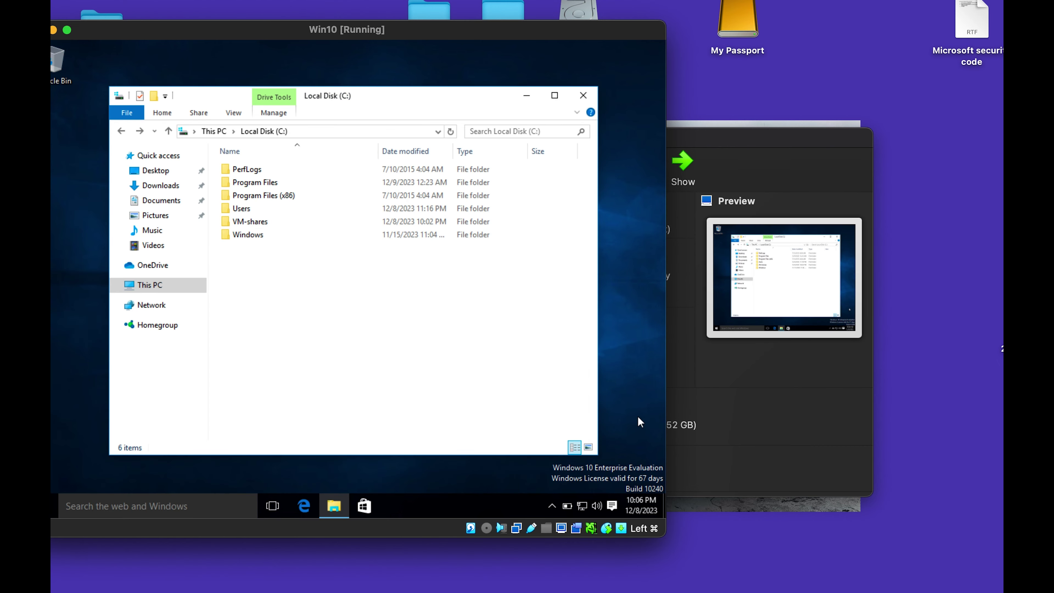
left_click(929, 592)
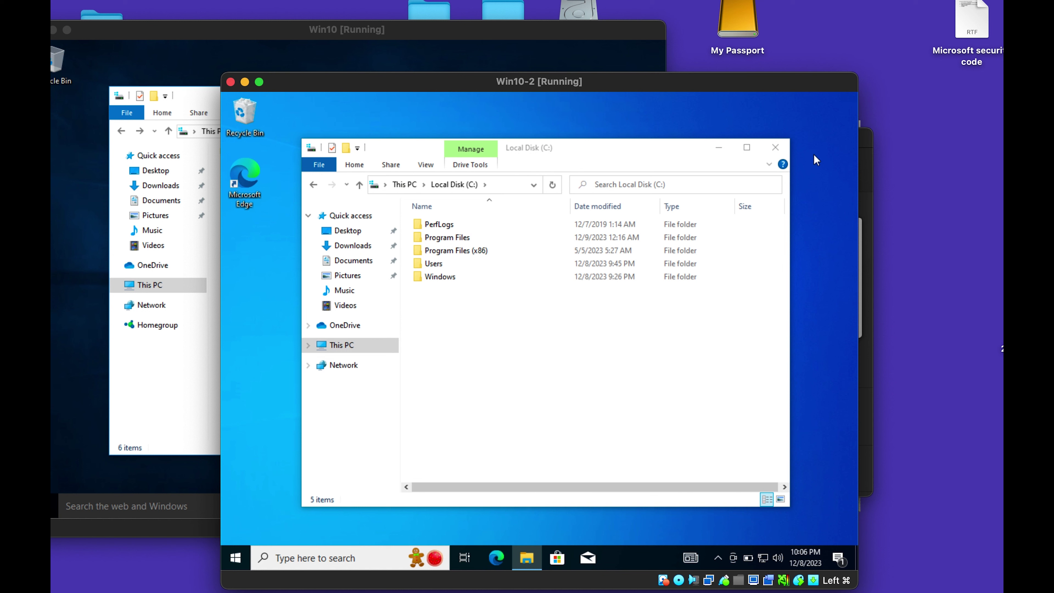
left_click(775, 148)
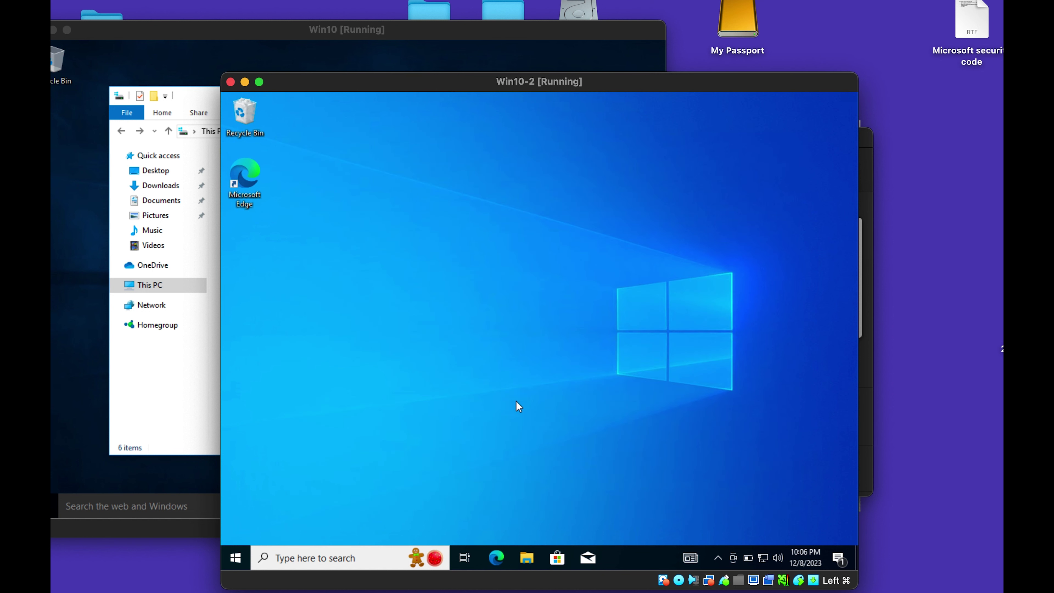
Launch a command prompt in Win10-2 via Run with cmd and move its window right.
right_click(291, 561)
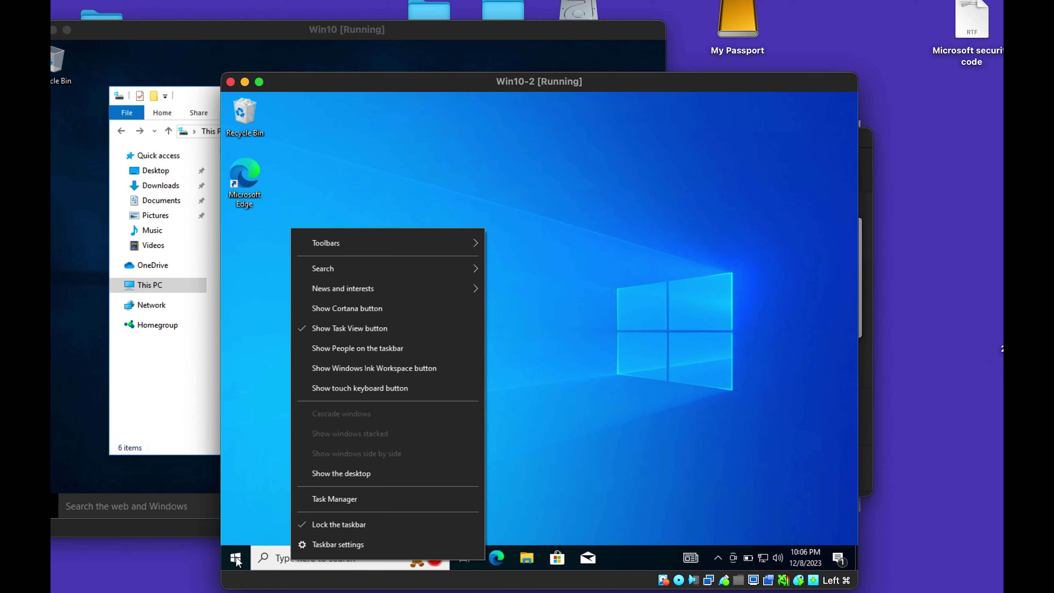
right_click(236, 557)
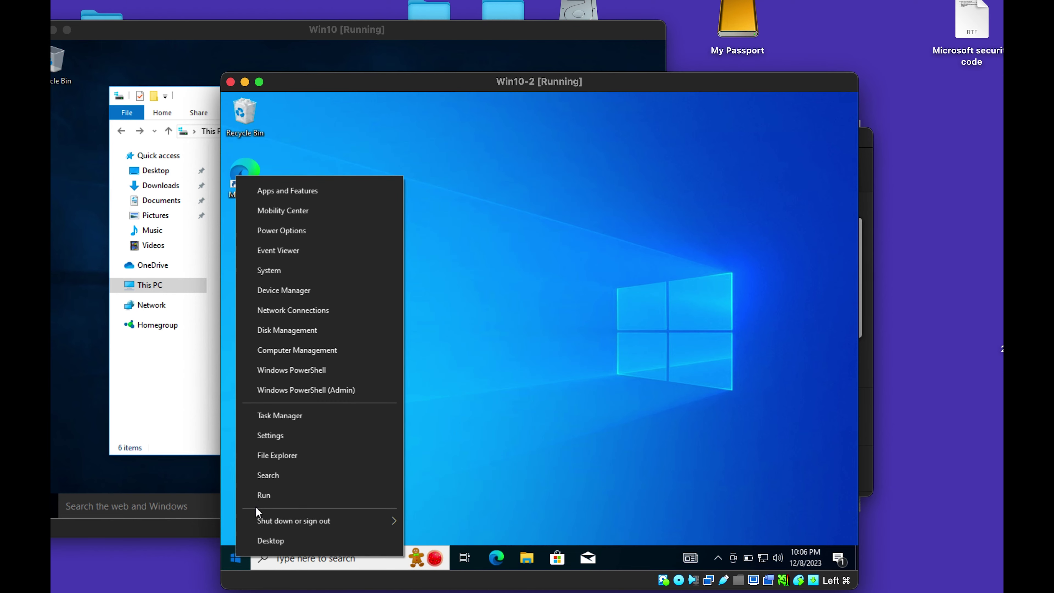
left_click(258, 501)
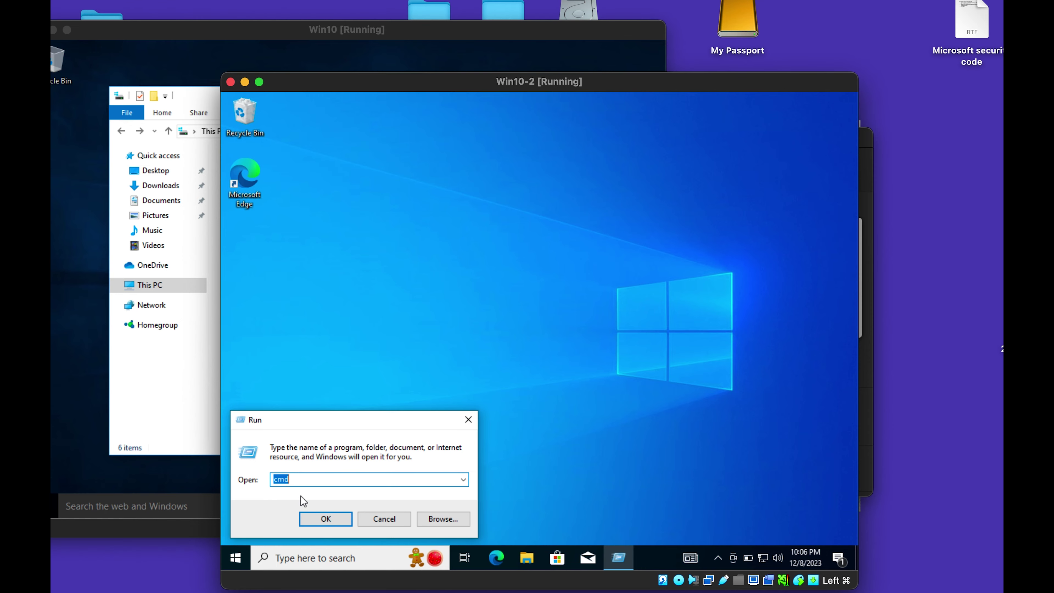
key("Return")
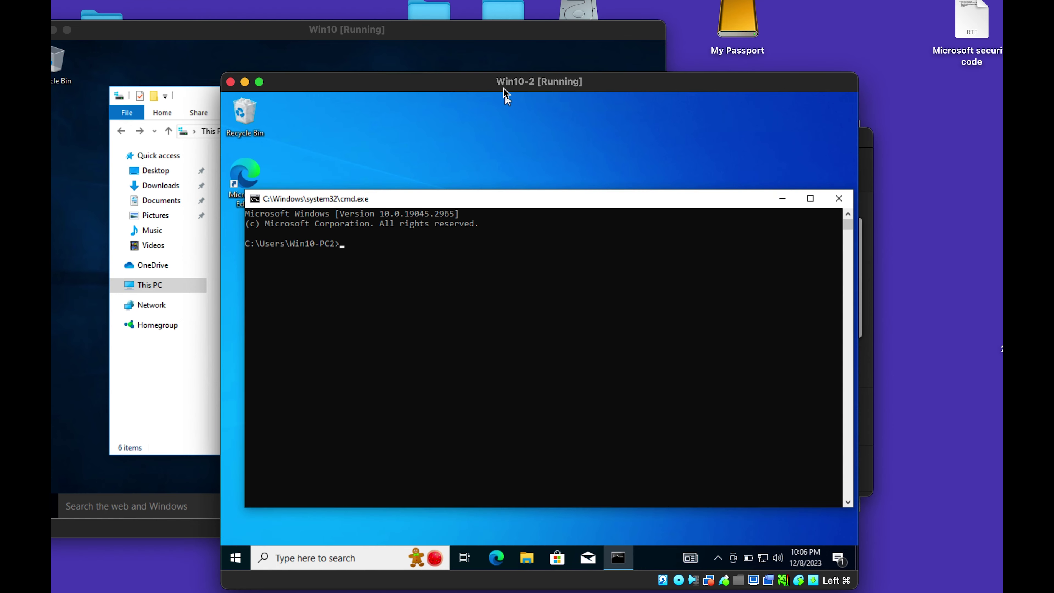
left_click_drag(512, 83, 680, 68)
Hide Win10's Local Disk (C:) window and open a command prompt via Run.
left_click(239, 323)
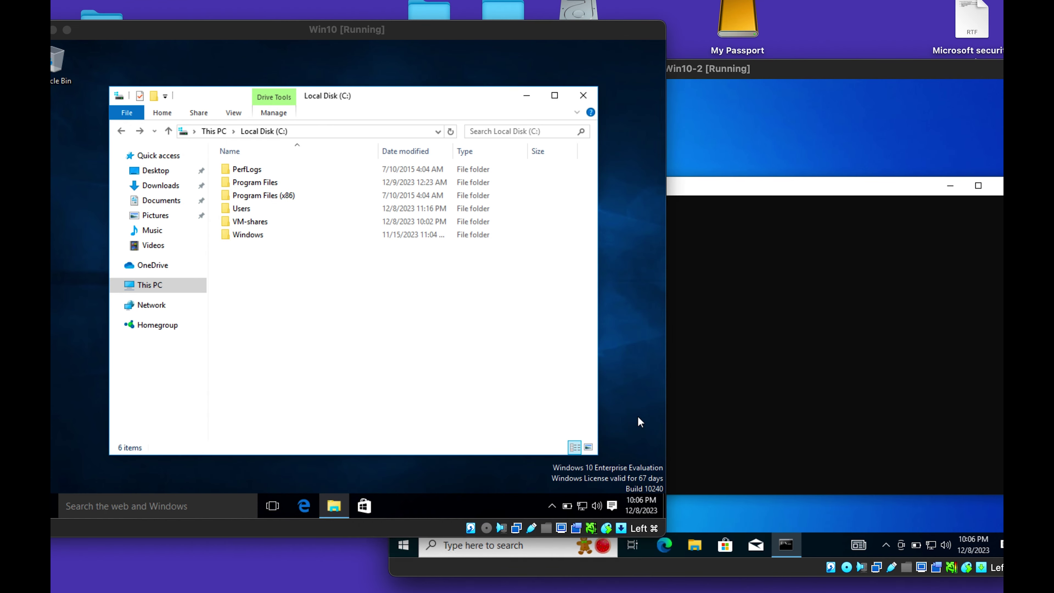
left_click(526, 95)
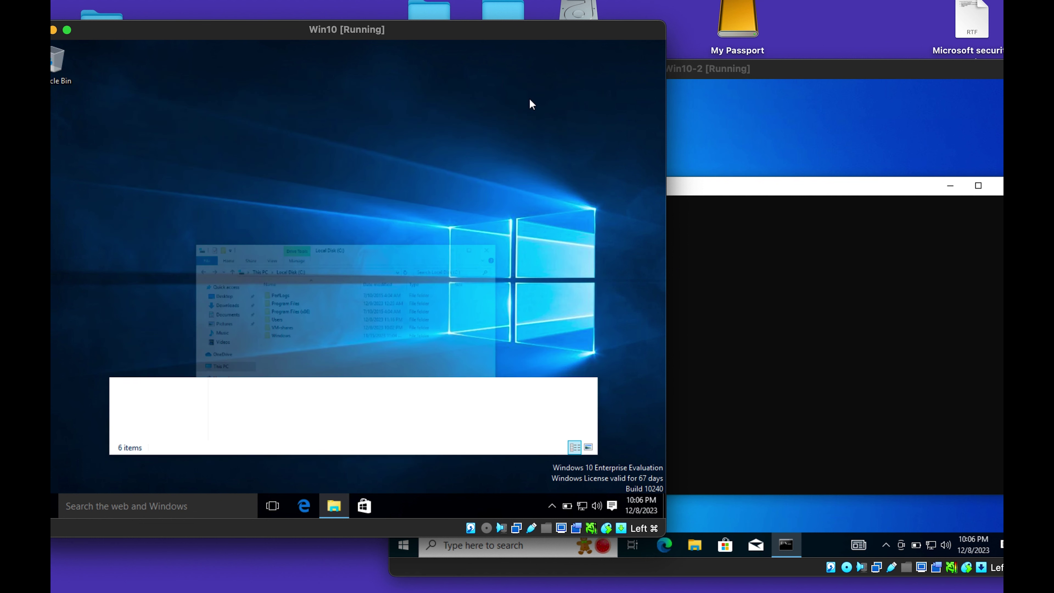
right_click(52, 502)
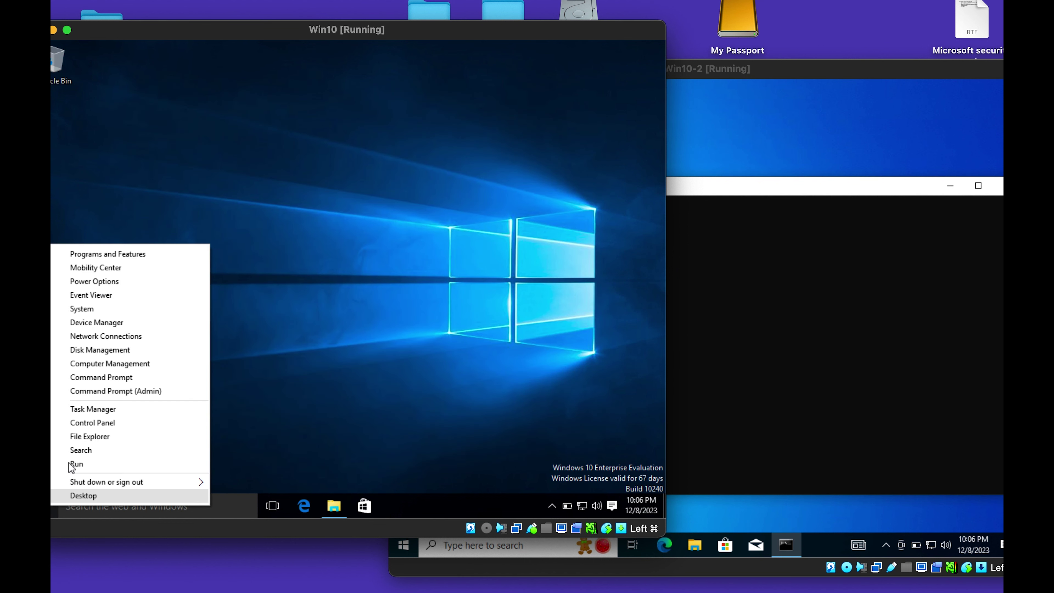
left_click(76, 461)
left_click(134, 468)
Run ipconfig in both the Win10-2 and Win10 command prompts.
left_click(807, 290)
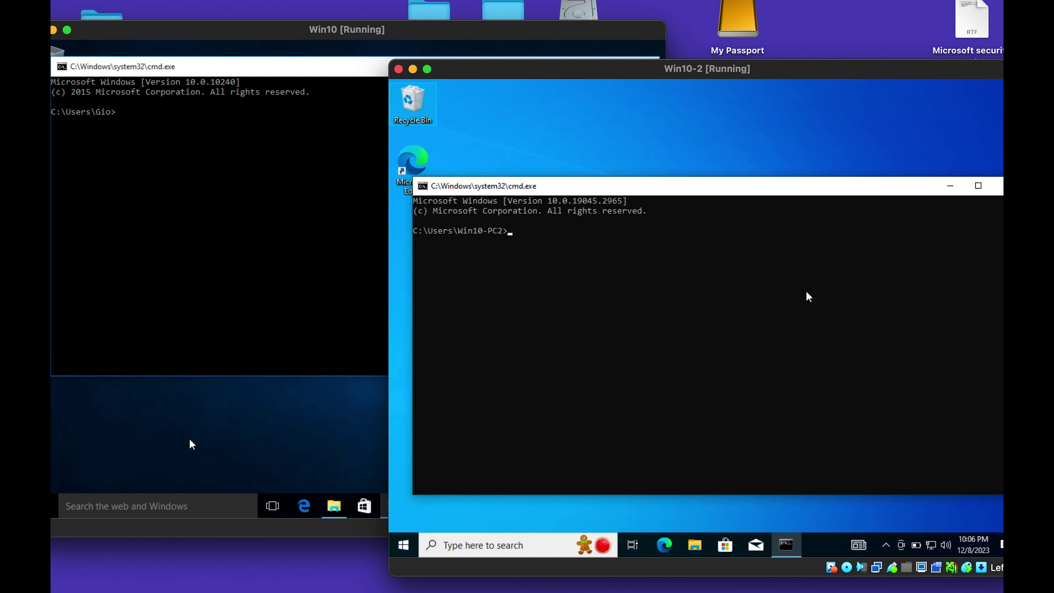
type("ipconfig")
key("Return")
left_click(286, 200)
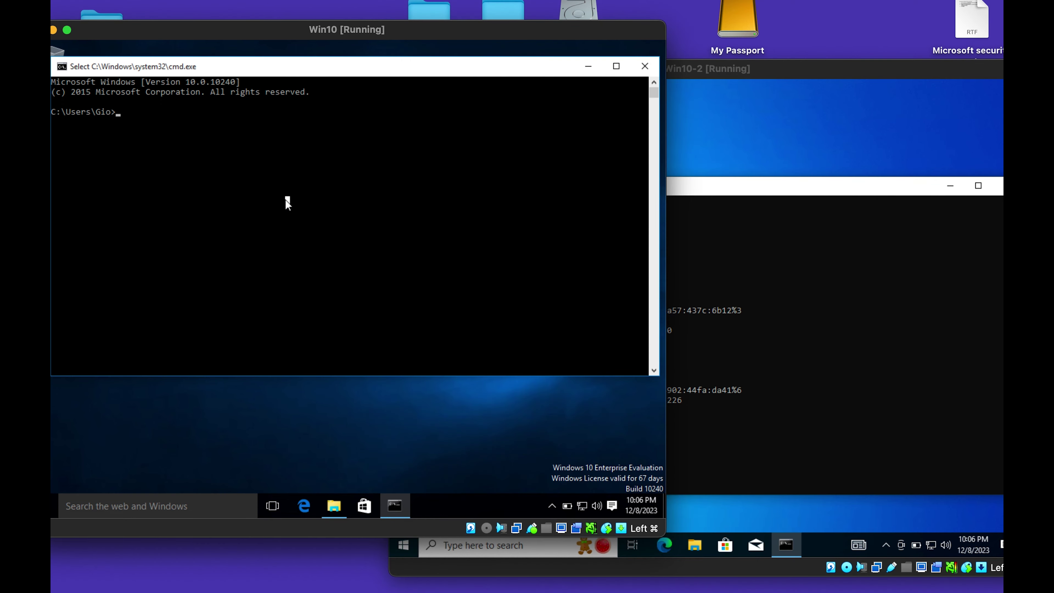
type("i")
type("pconfig")
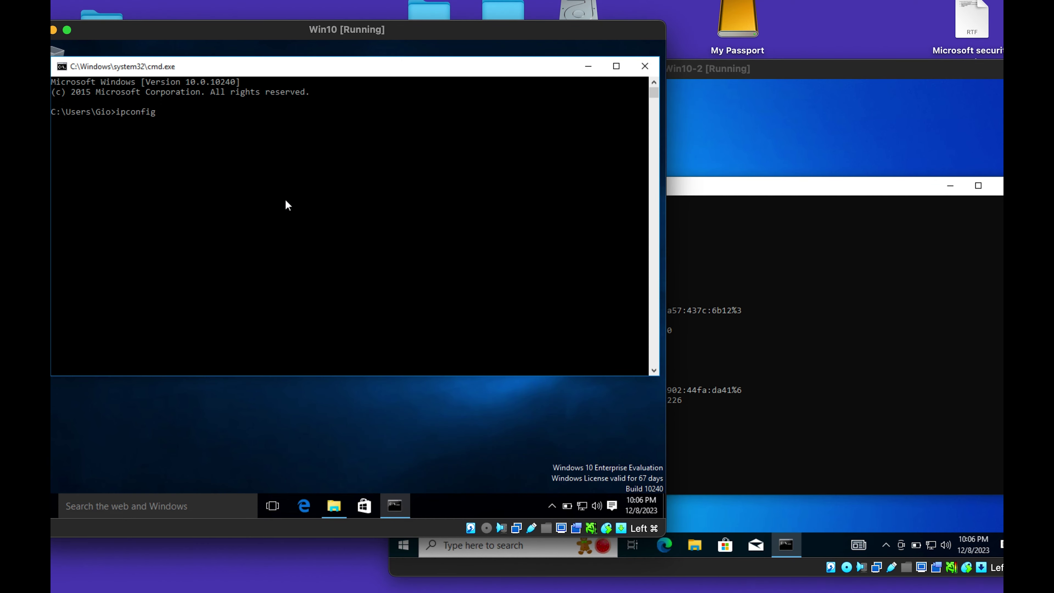
key("Return")
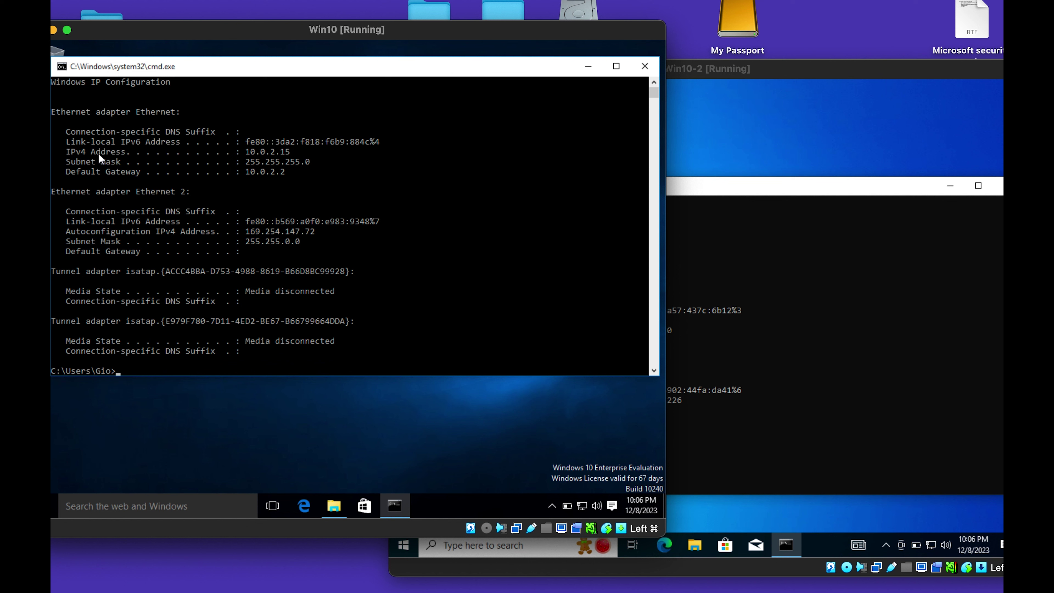
Compare both outputs, highlighting 10.0.2.15 and the Ethernet 2 169.254 addresses.
left_click_drag(299, 152, 230, 154)
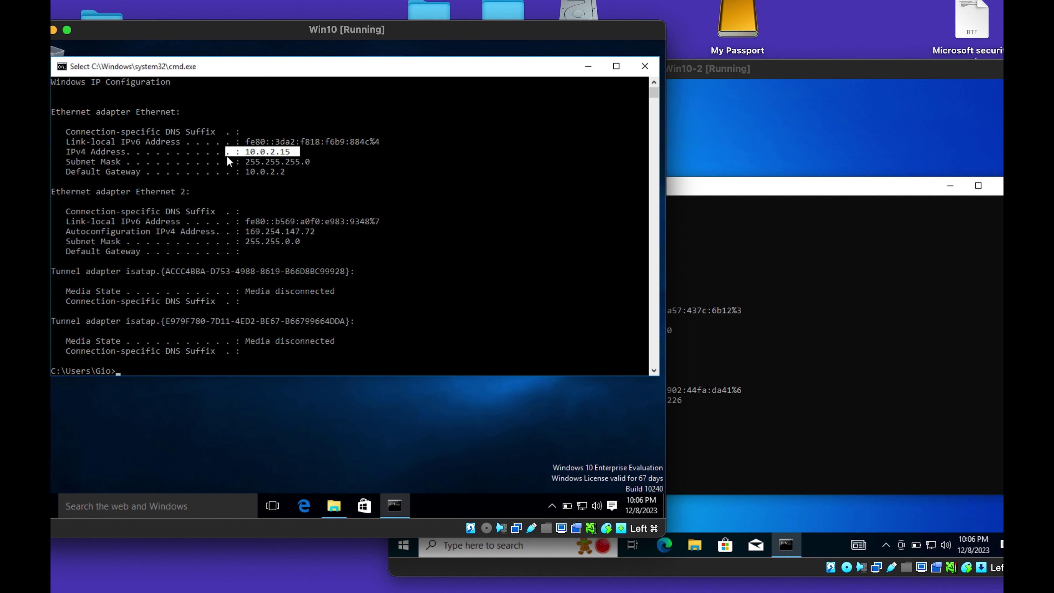
left_click(297, 161)
left_click_drag(353, 191, 112, 127)
left_click(89, 111)
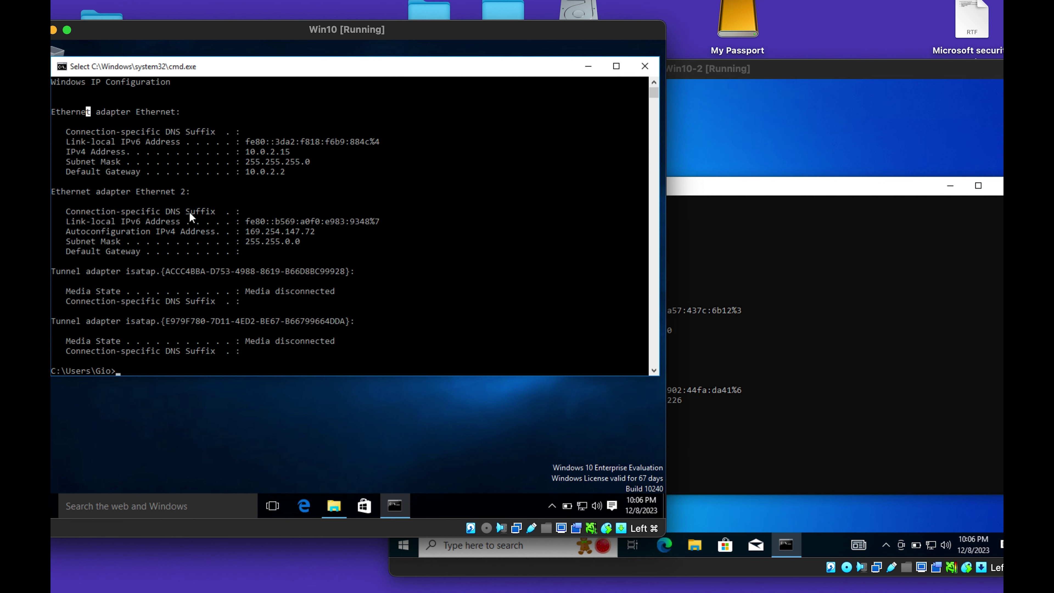
left_click_drag(300, 245, 88, 211)
left_click(318, 222)
left_click(764, 331)
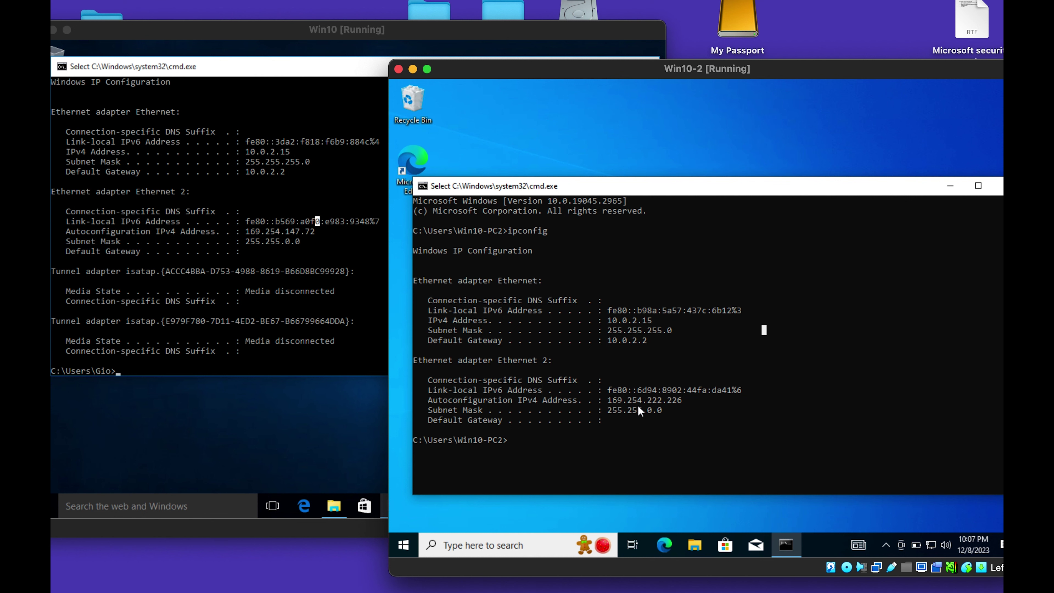
left_click(272, 290)
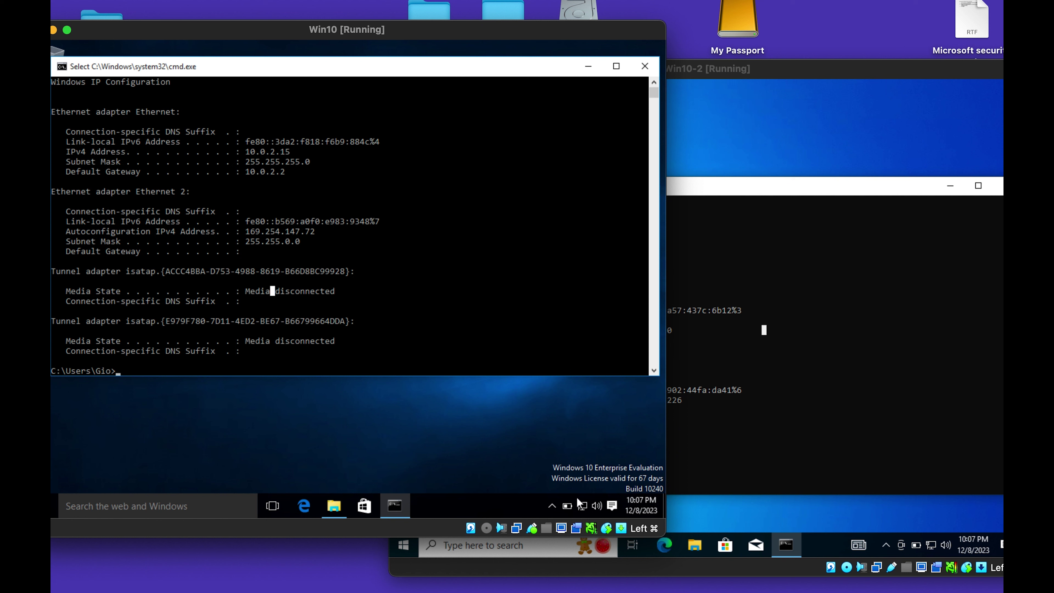
left_click(583, 504)
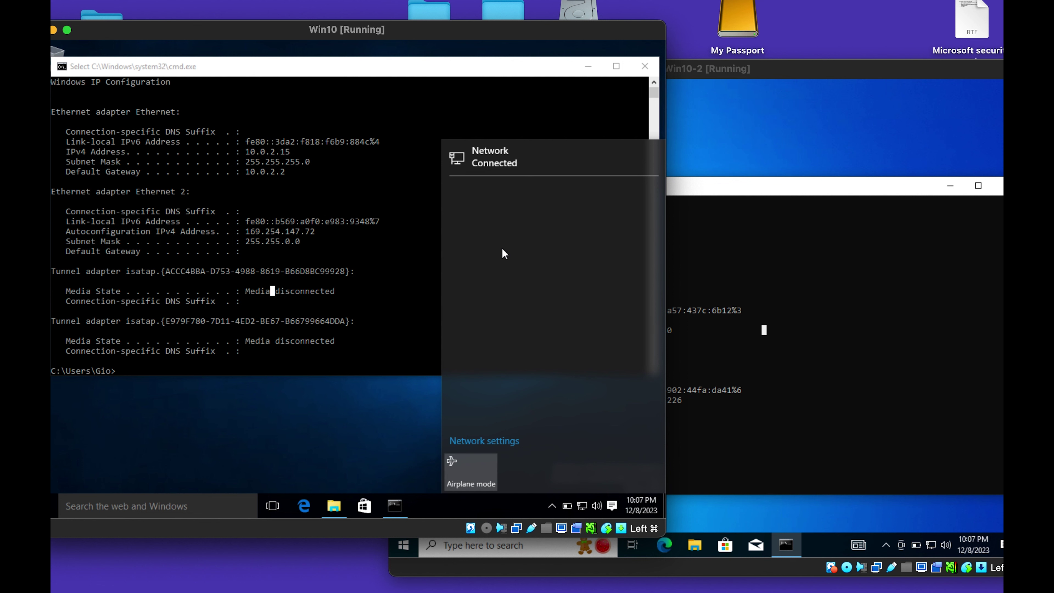
Open the TCP/IPv4 properties of Win10's Ethernet 2 adapter from network settings.
left_click(499, 158)
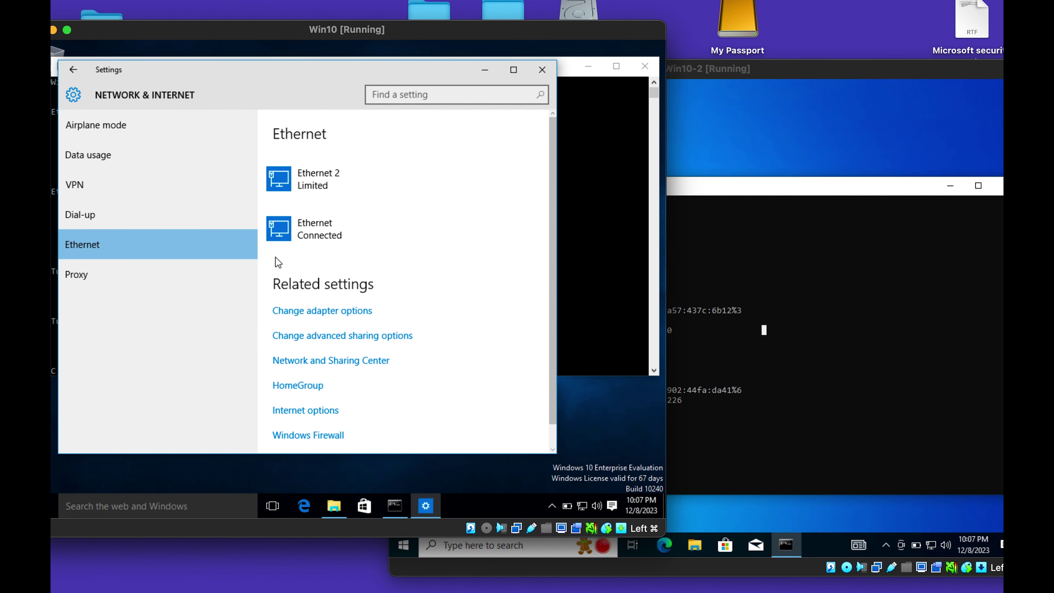
left_click(328, 315)
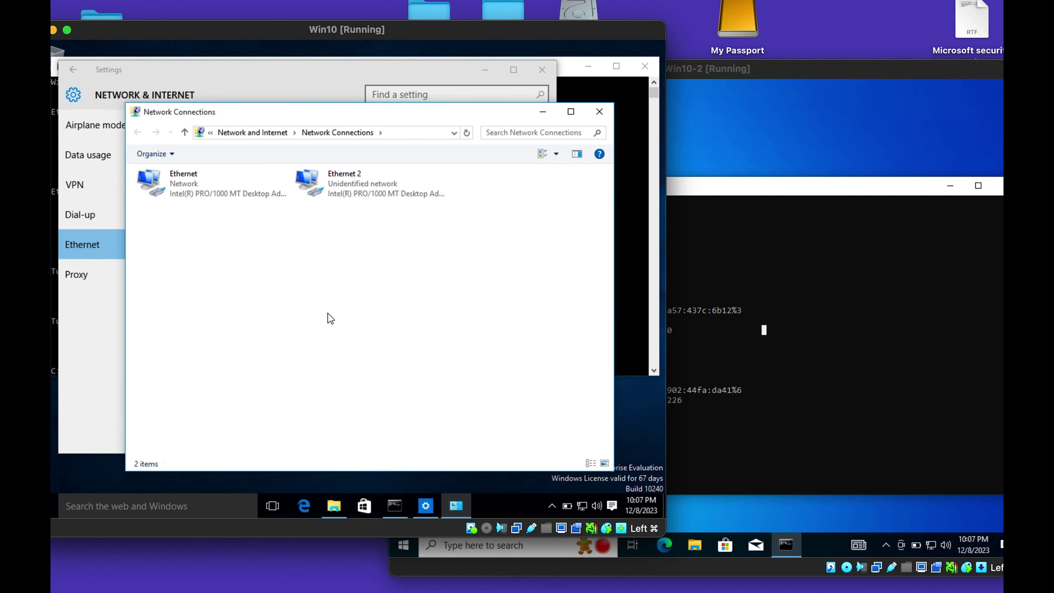
left_click(351, 189)
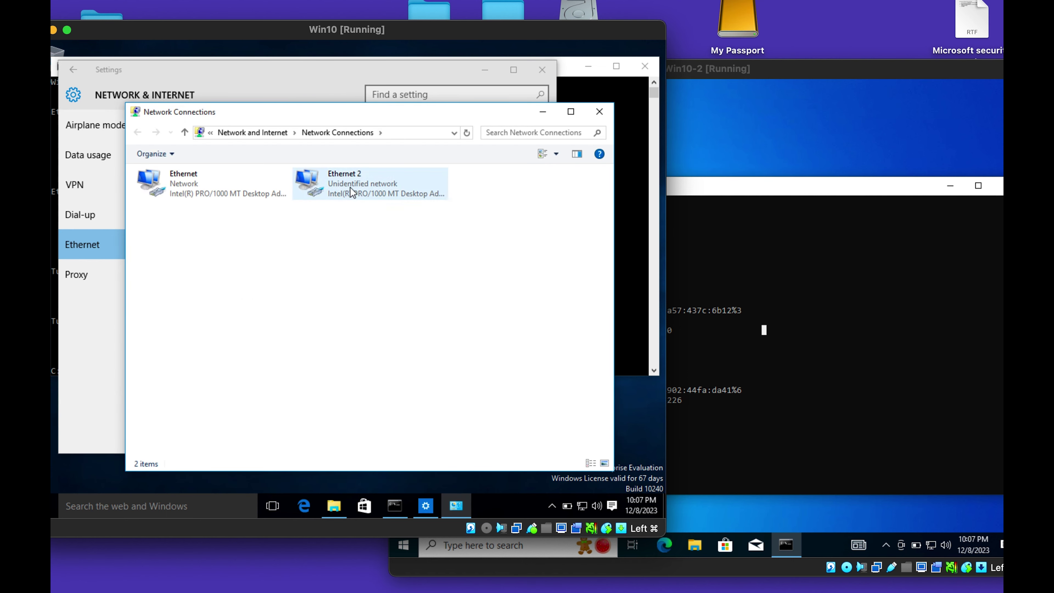
right_click(350, 187)
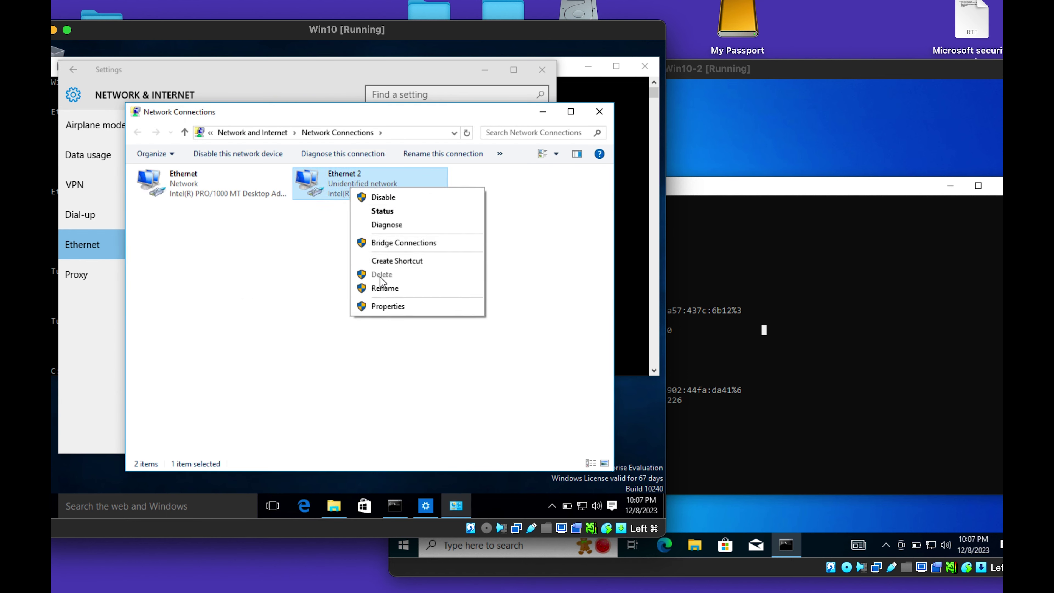
left_click(388, 306)
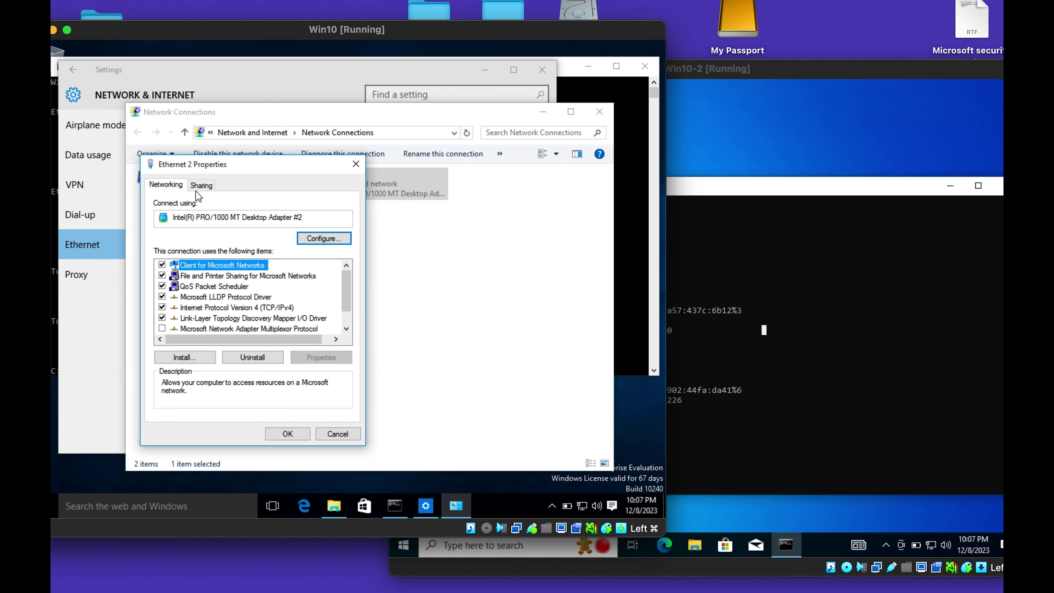
left_click(215, 308)
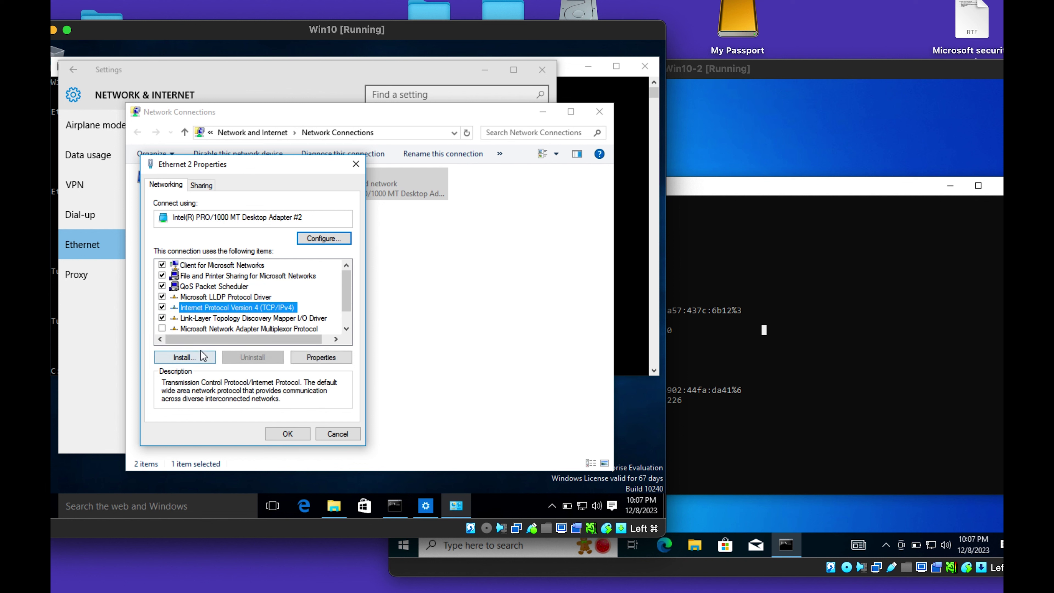
left_click(302, 359)
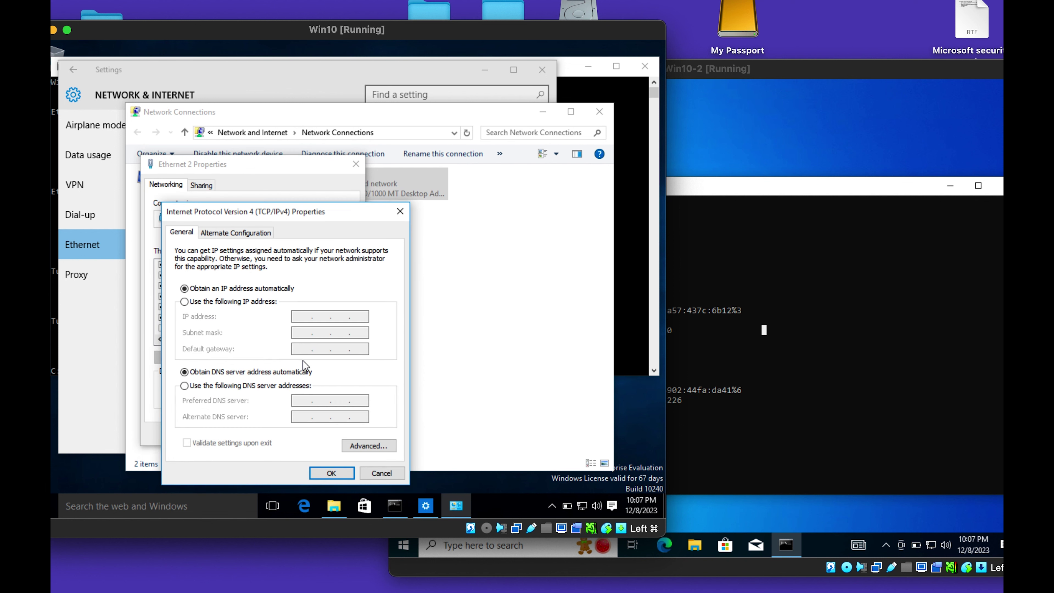
Set static IP 192.168.10.1 with subnet mask 255.255.255.0 and apply it.
left_click(241, 301)
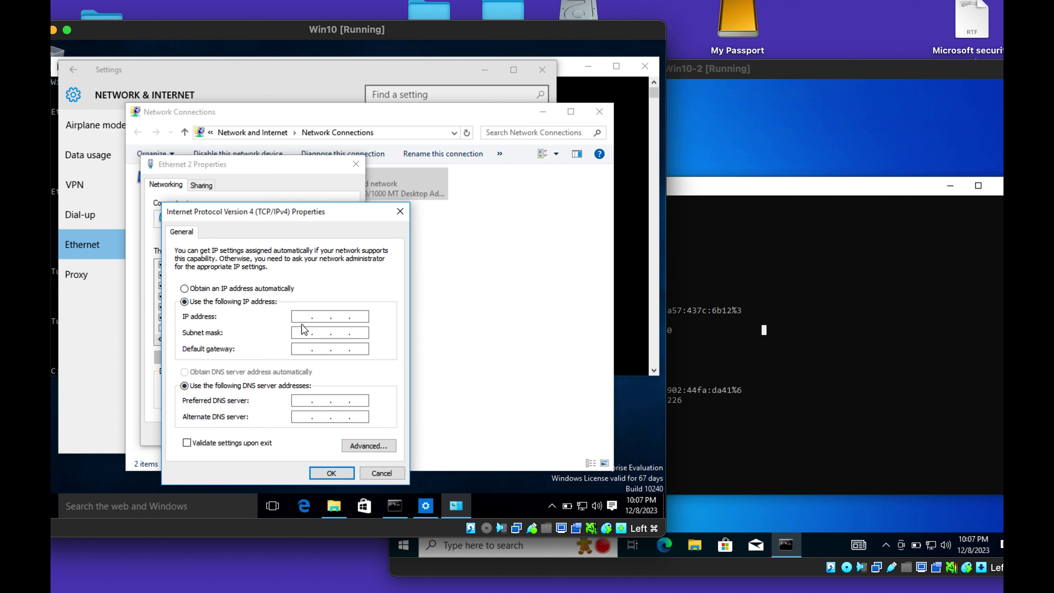
type("16")
key("BackSpace")
key("BackSpace")
key("BackSpace")
type("92")
type("1")
left_click(315, 335)
left_click(348, 316)
type("0")
left_click(337, 473)
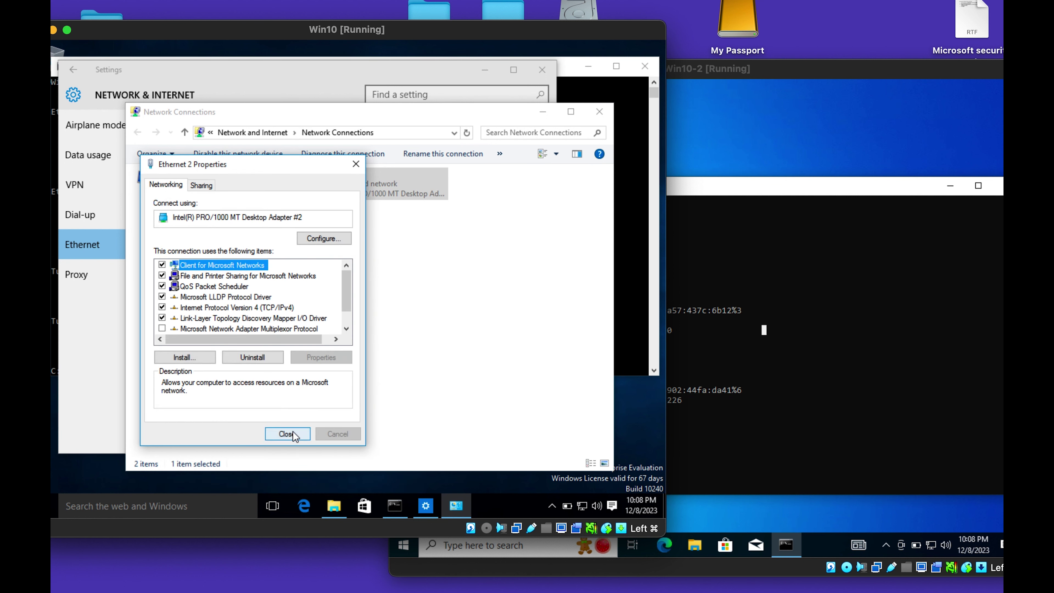
left_click(620, 96)
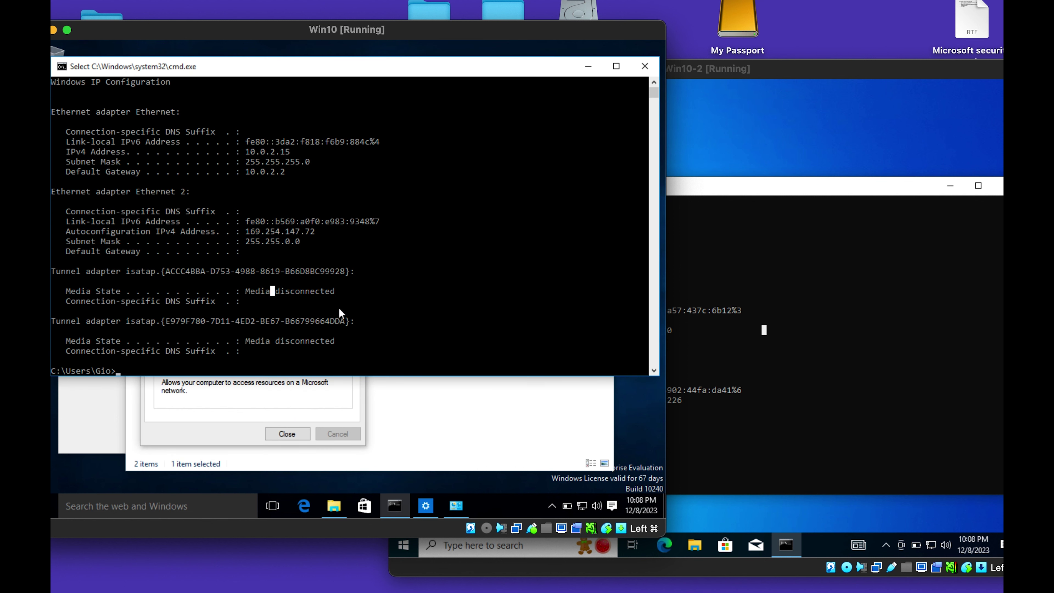
Run ipconfig in the Win10 command prompt, correcting the 'ipconffig' typo.
scroll(293, 349, "down", 10)
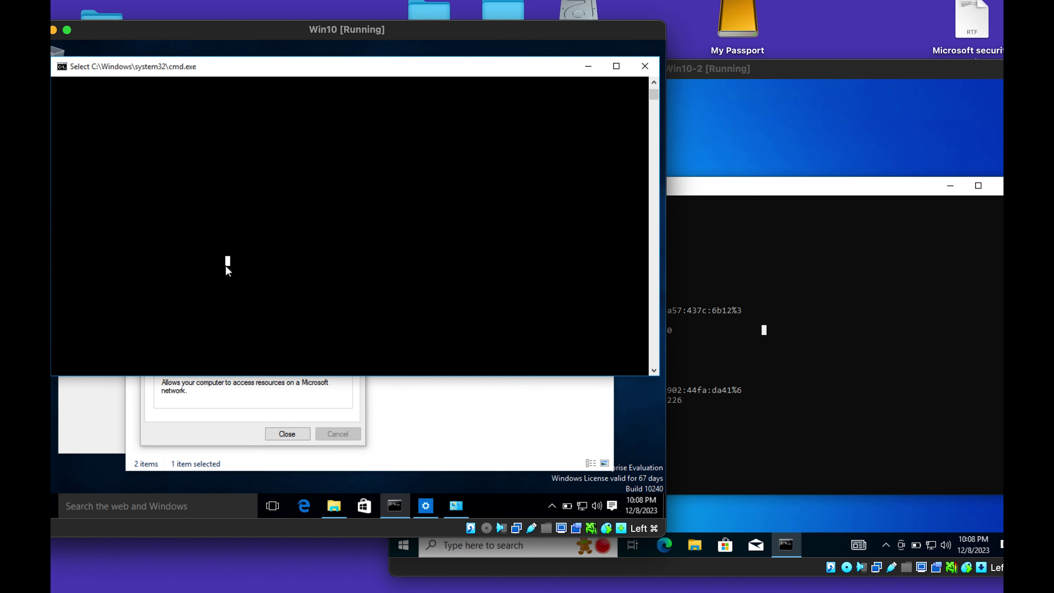
type("i")
type("pconffig")
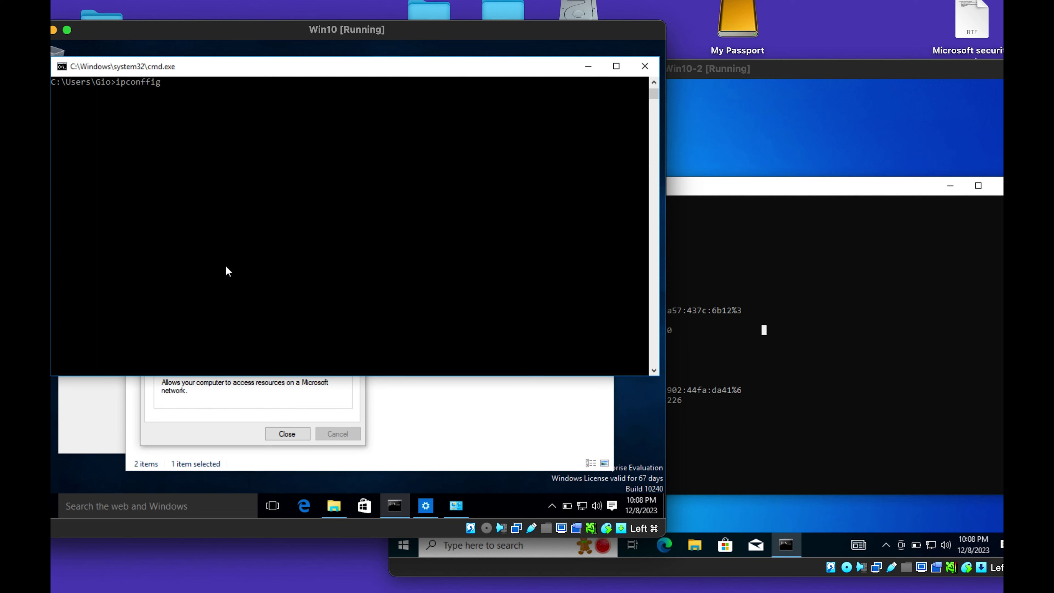
key("Return")
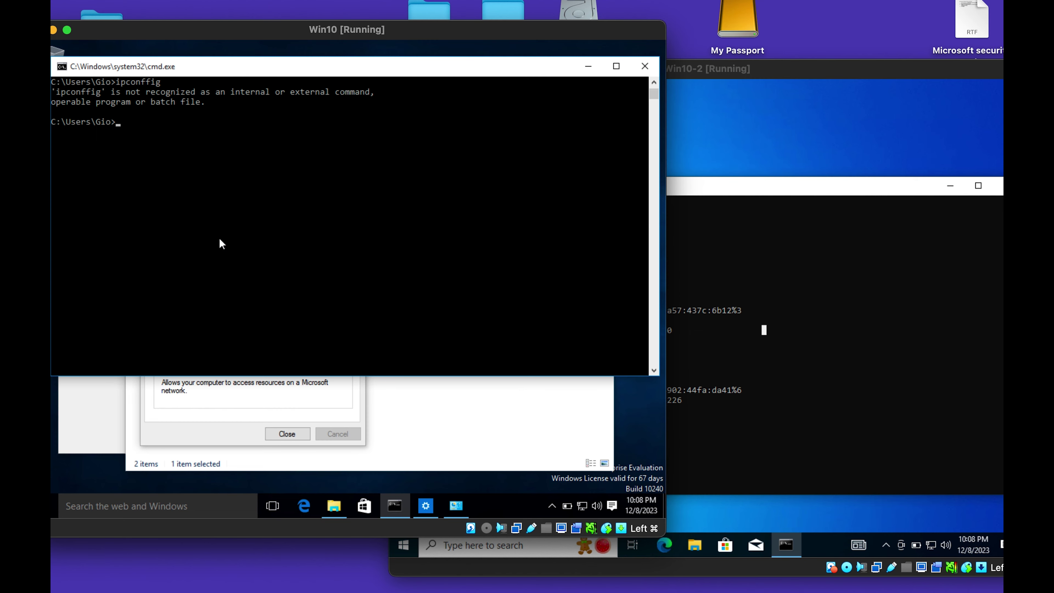
key("Up")
key("Left")
key("Left")
key("Left")
key("BackSpace")
key("Return")
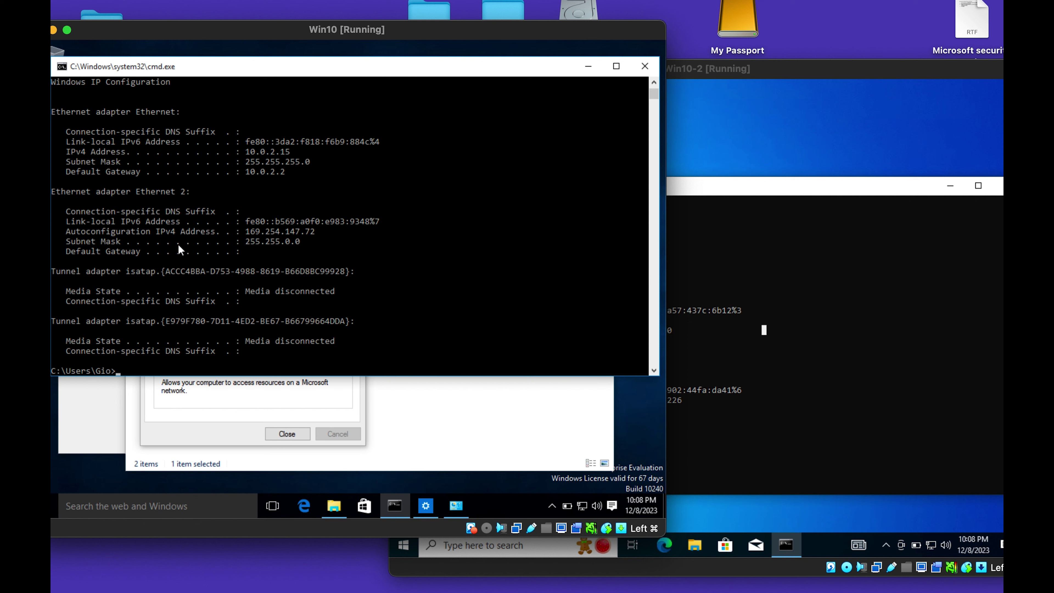
Confirm Ethernet 2's IPv4 settings 192.168.10.1 / 255.255.255.0, then rerun ipconfig to verify.
left_click(263, 241)
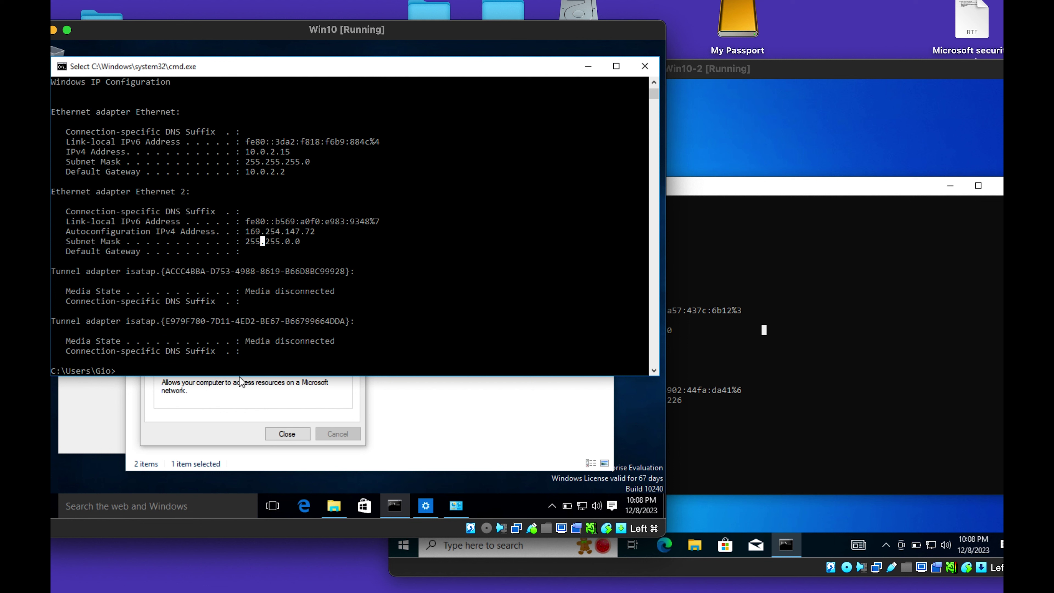
left_click(235, 426)
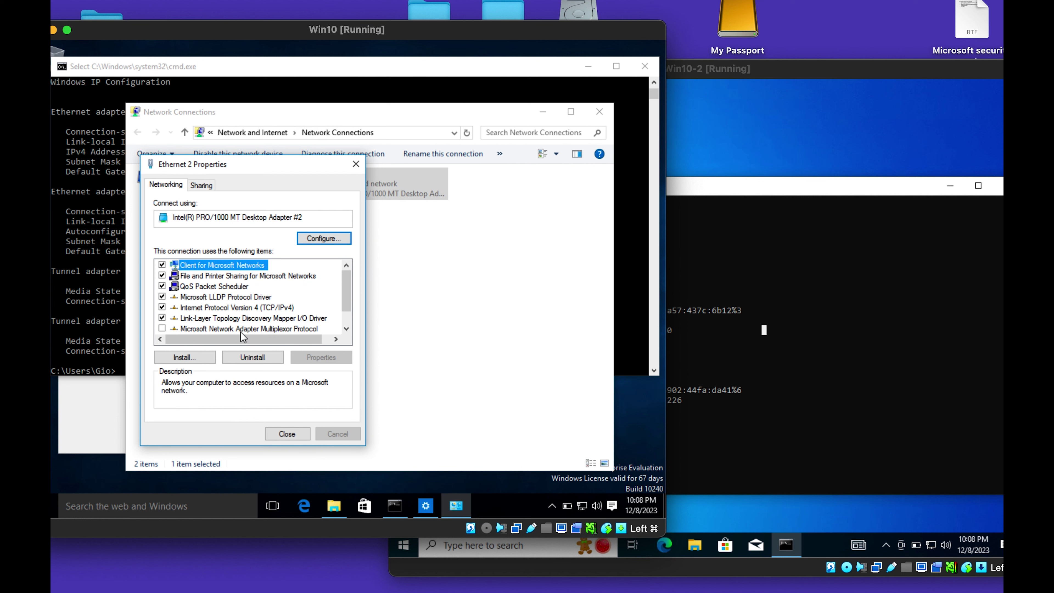
left_click(249, 310)
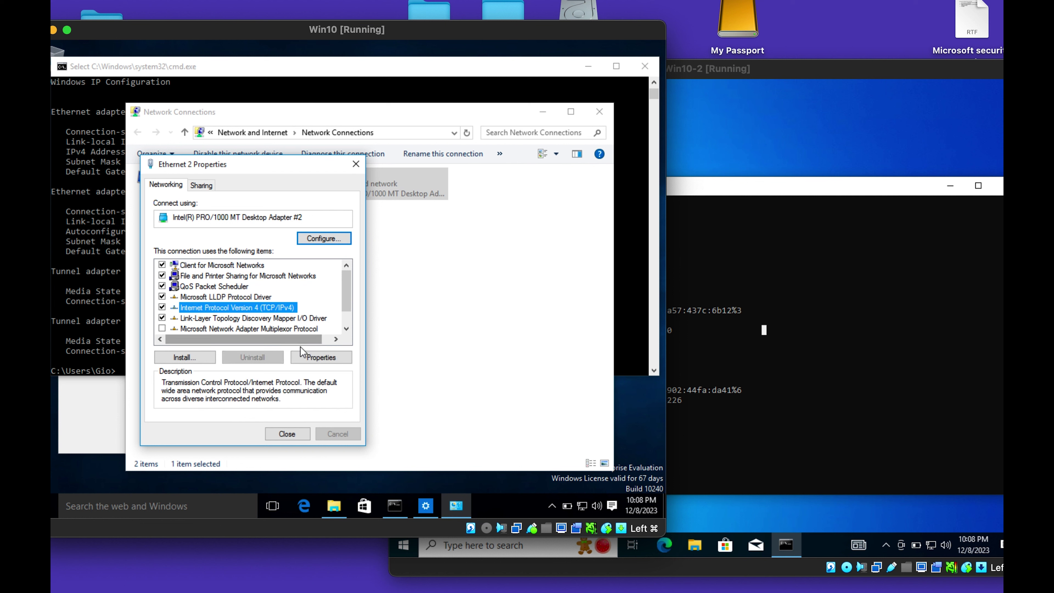
left_click(312, 358)
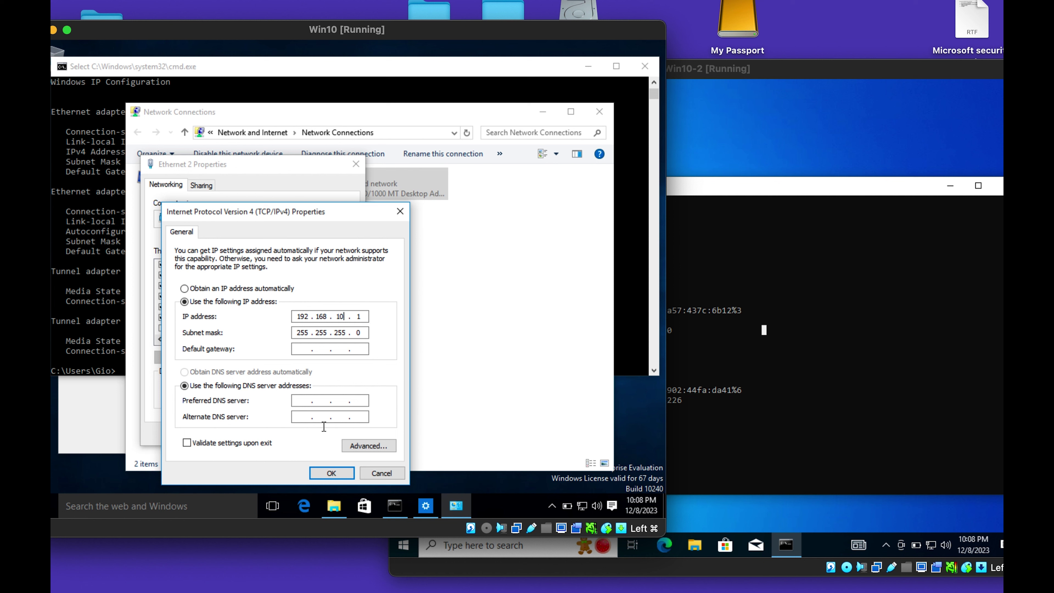
left_click(332, 473)
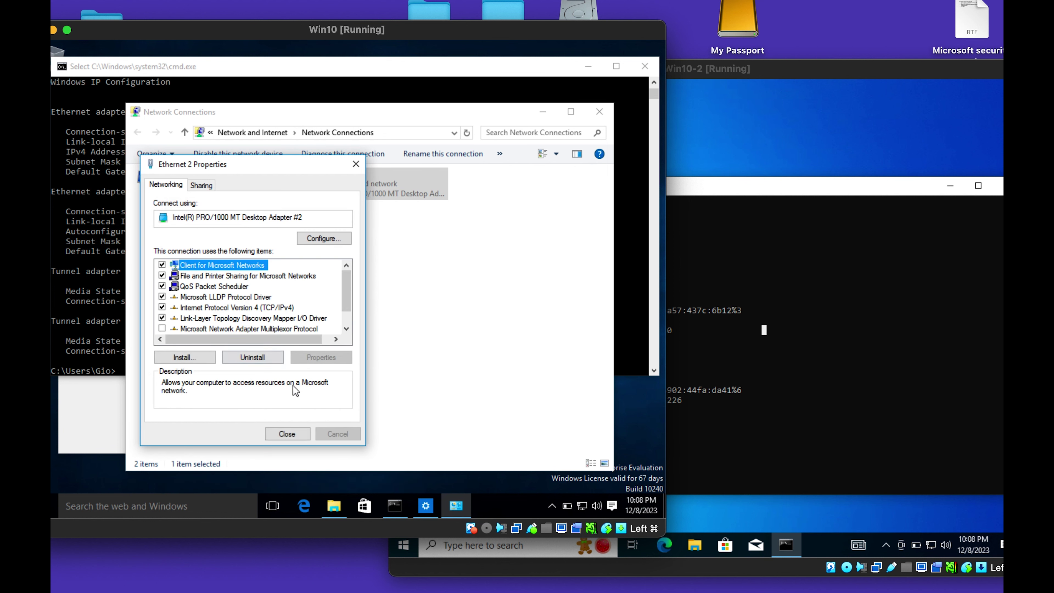
left_click(291, 435)
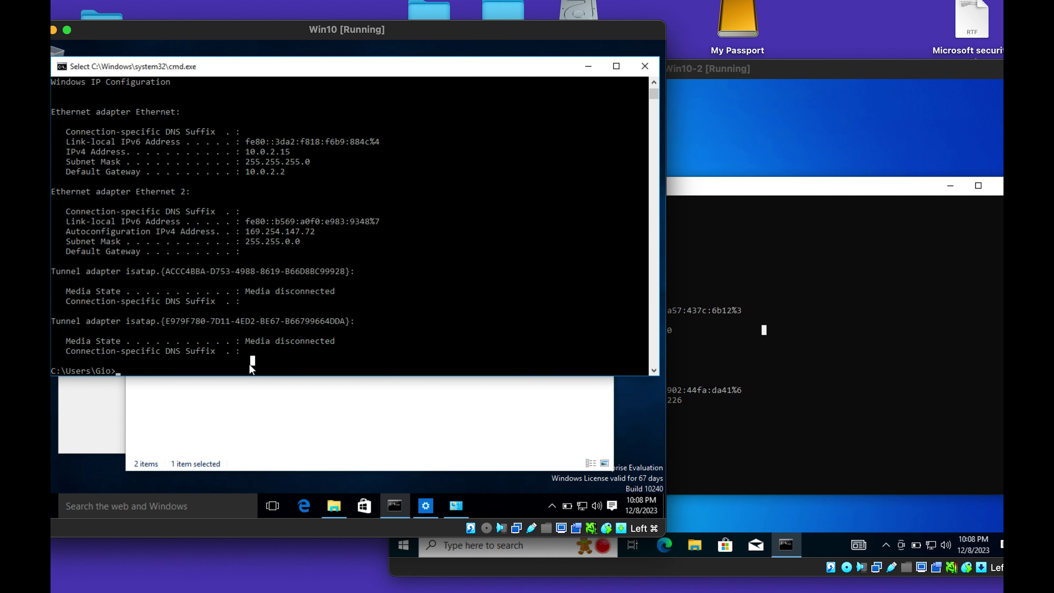
type("ipconfig")
key("Return")
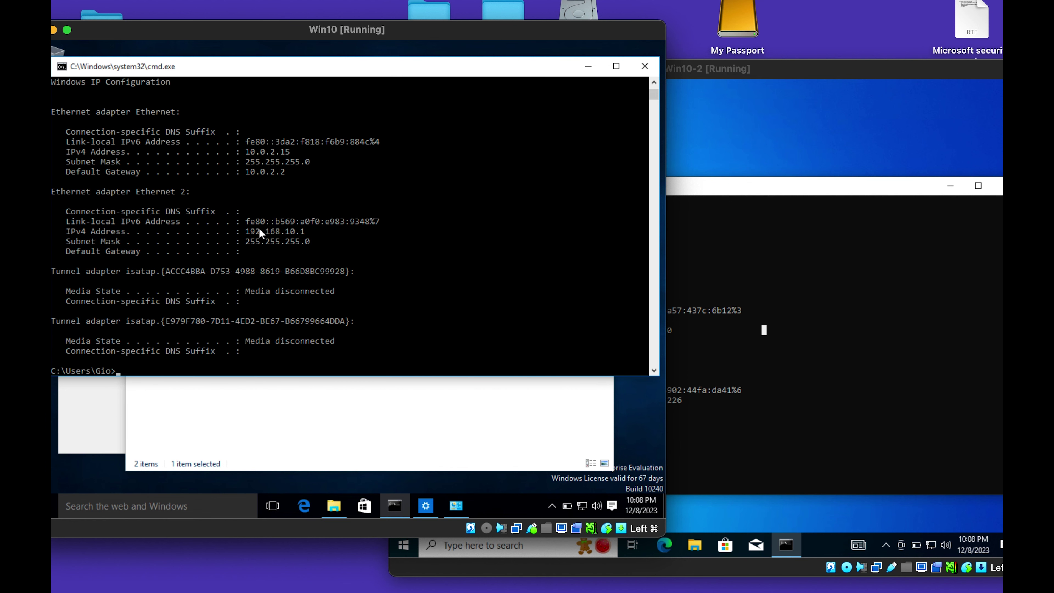
Minimize Win10-2's command window and insert the Guest Additions CD image from the Devices menu.
left_click(665, 453)
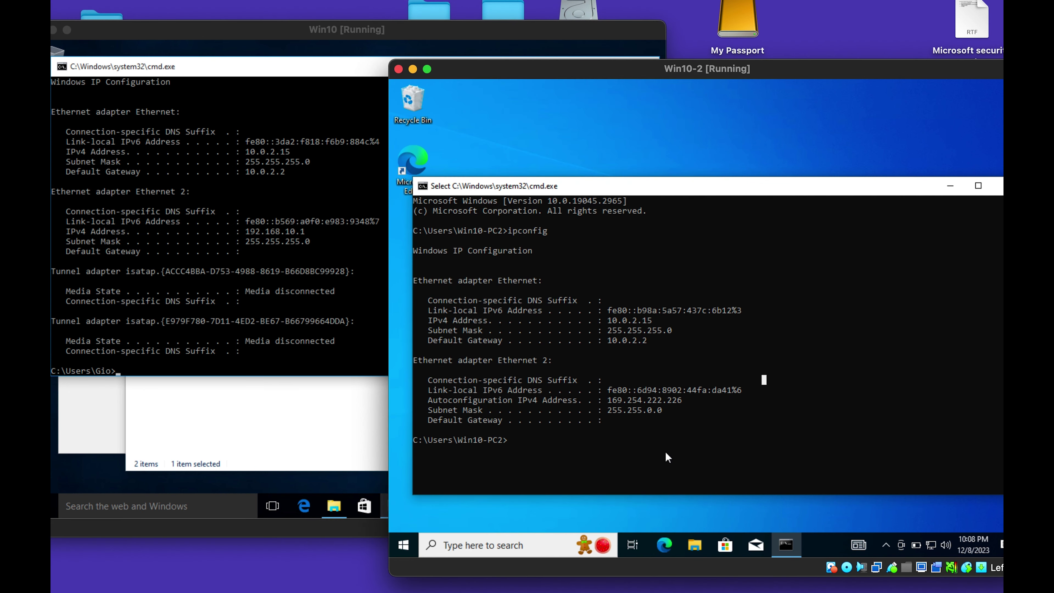
left_click(609, 479)
type("i")
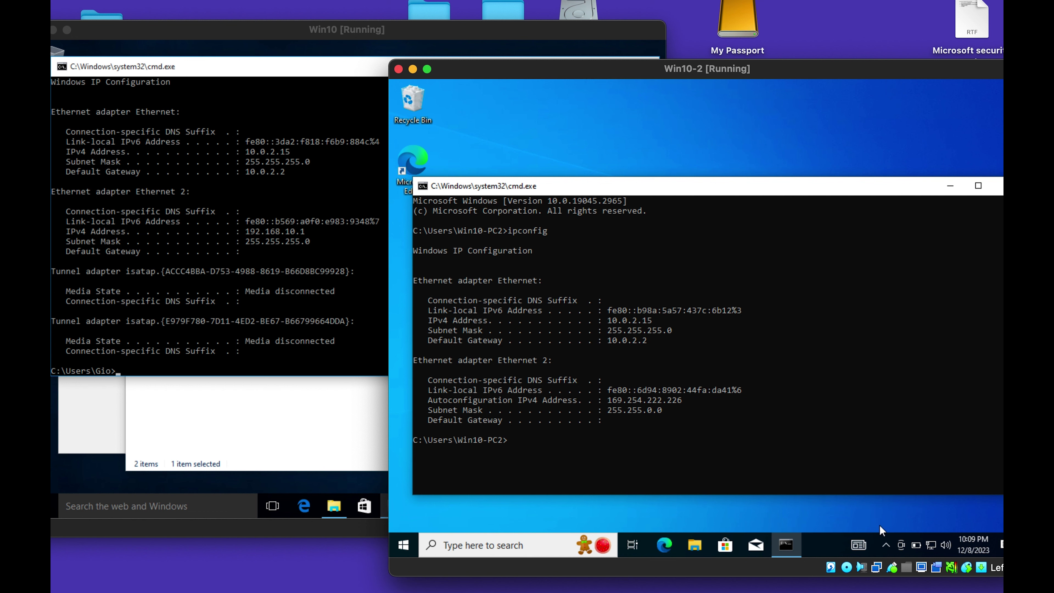
left_click(785, 545)
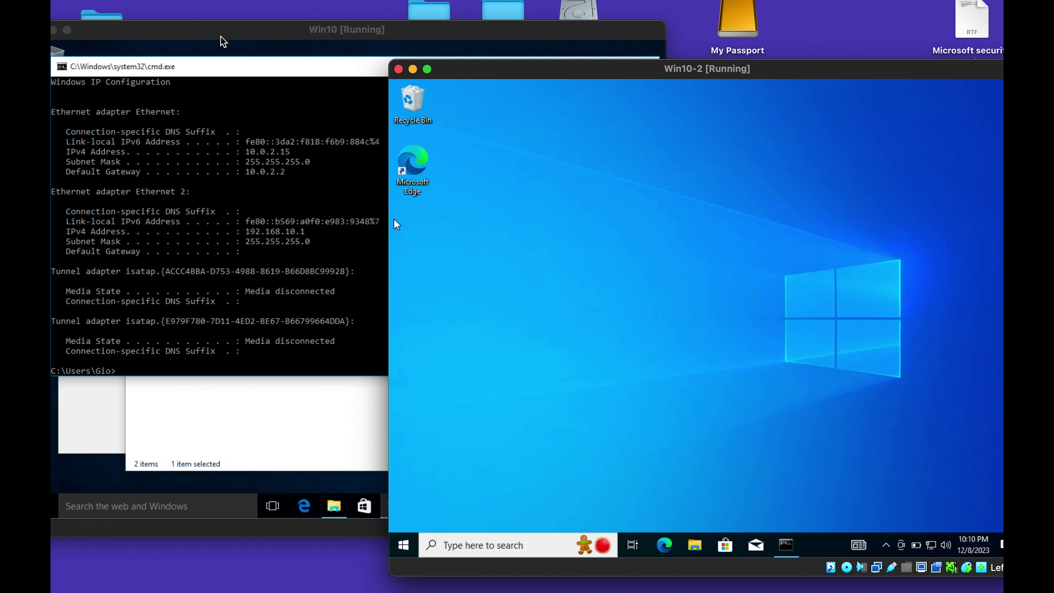
left_click(226, 0)
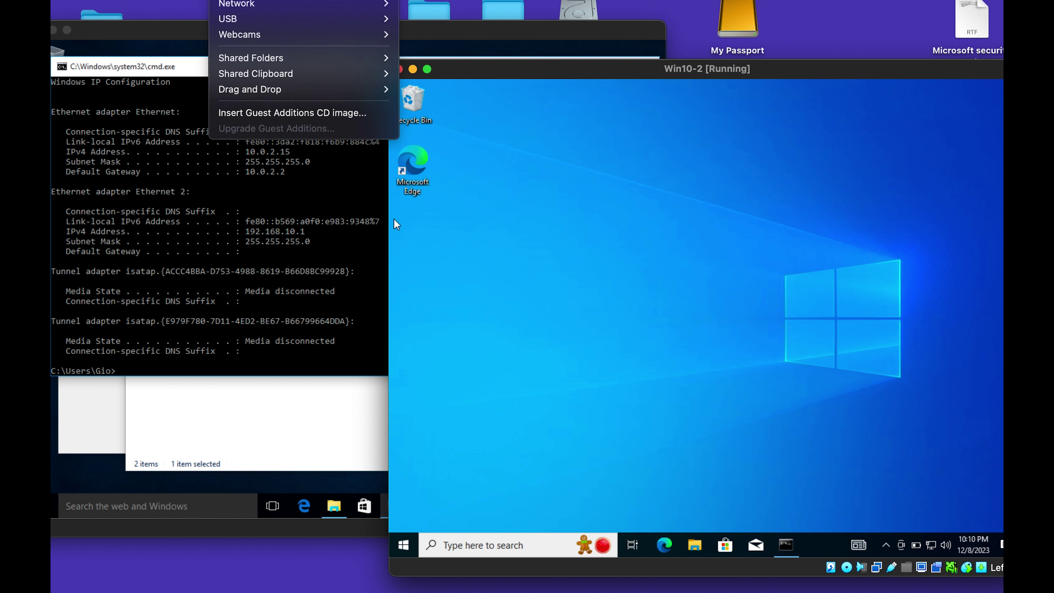
mouse_move(287, 16)
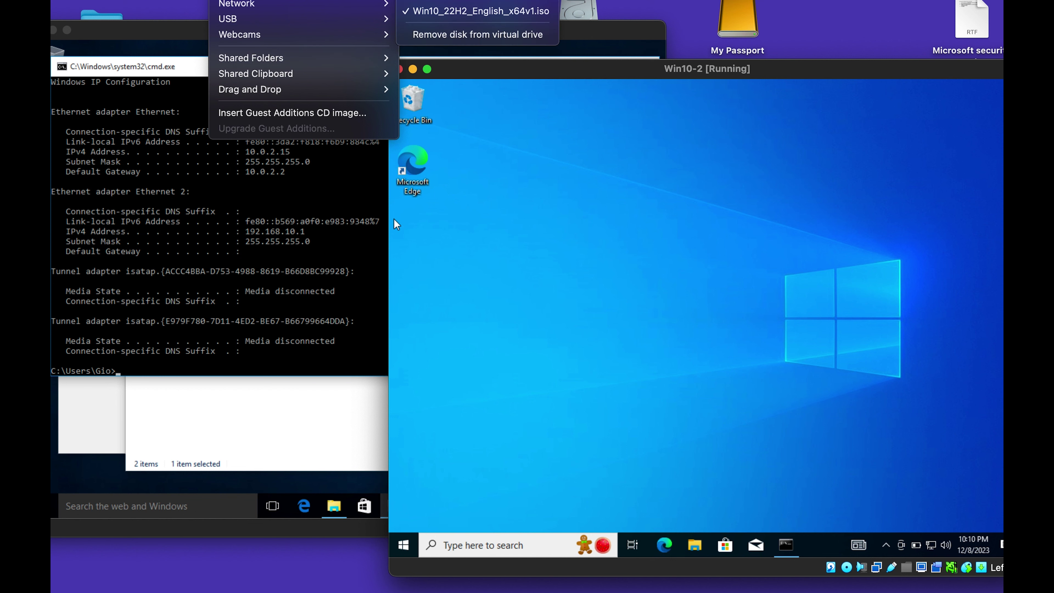
left_click(304, 110)
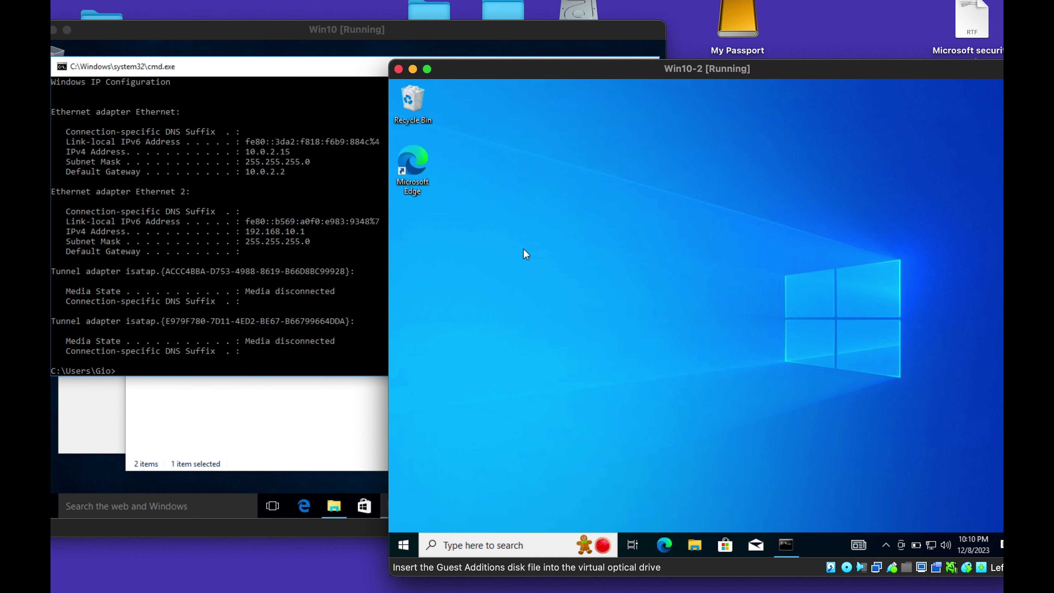
Open CD Drive (D:) in Win10-2 and launch VBoxWindowsAdditions-amd64.
left_click(699, 550)
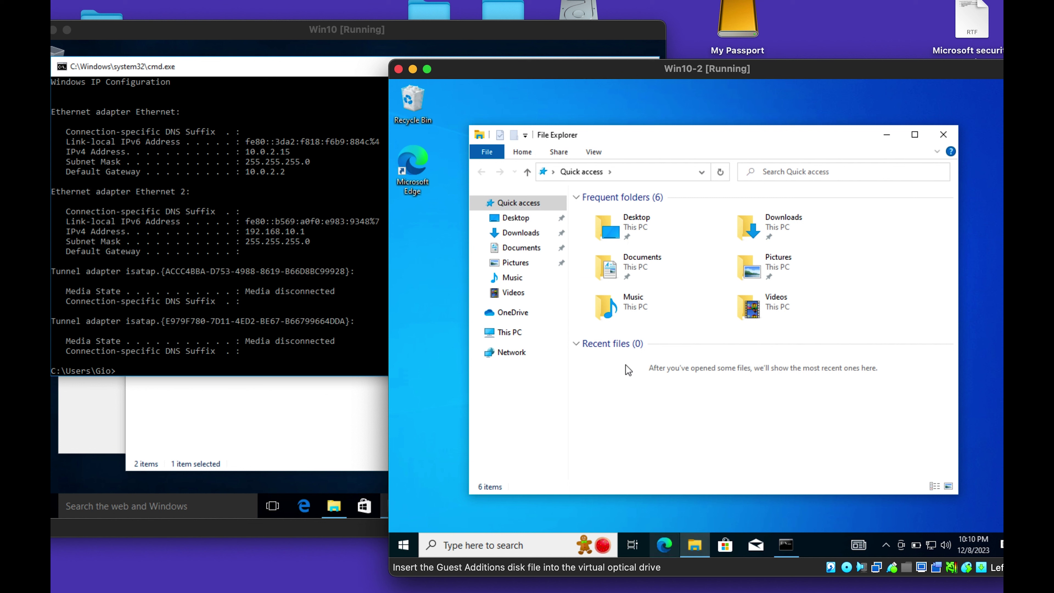
left_click(503, 334)
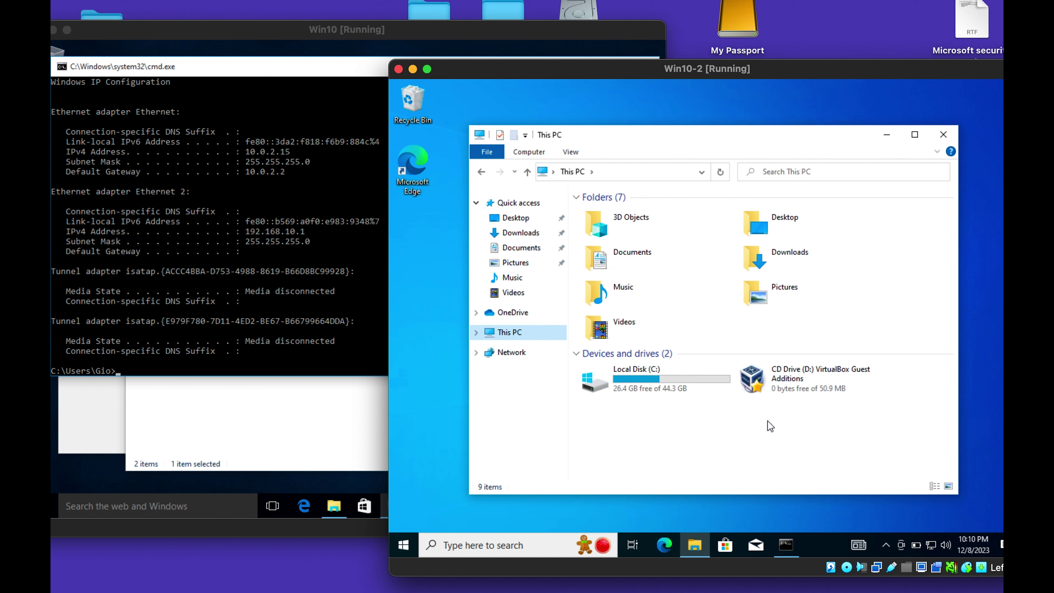
left_click(792, 384)
double_click(797, 384)
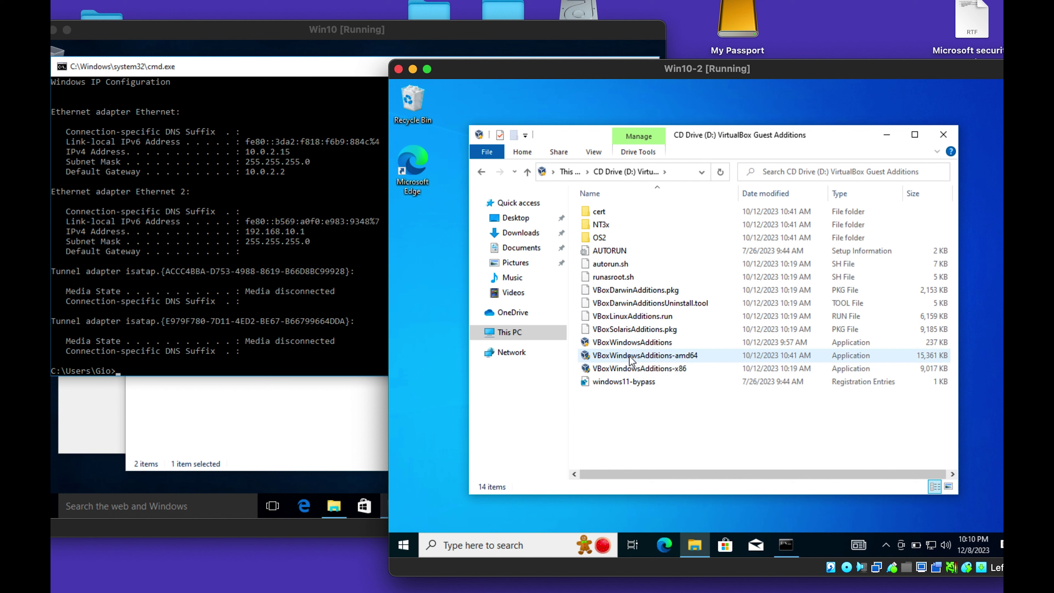
double_click(643, 357)
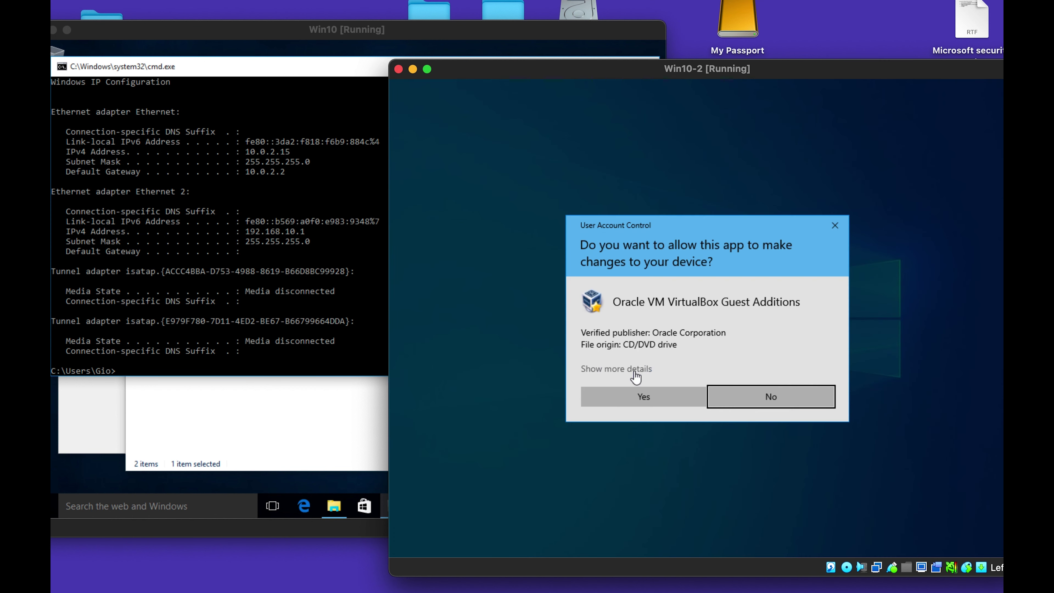
Install Guest Additions with default settings, choose manual reboot, and close the drive window.
left_click(647, 397)
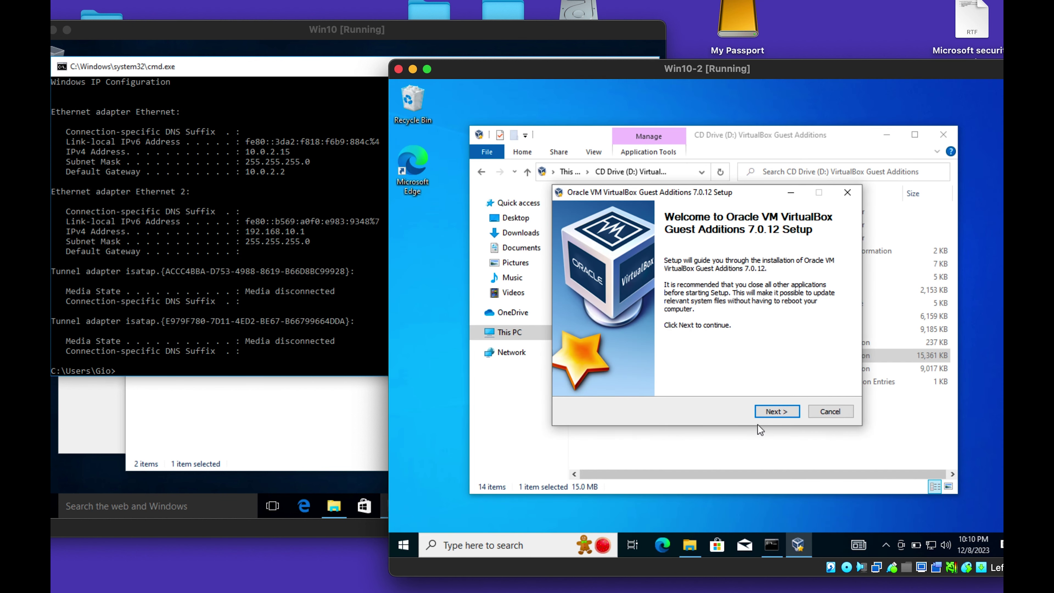
left_click(776, 412)
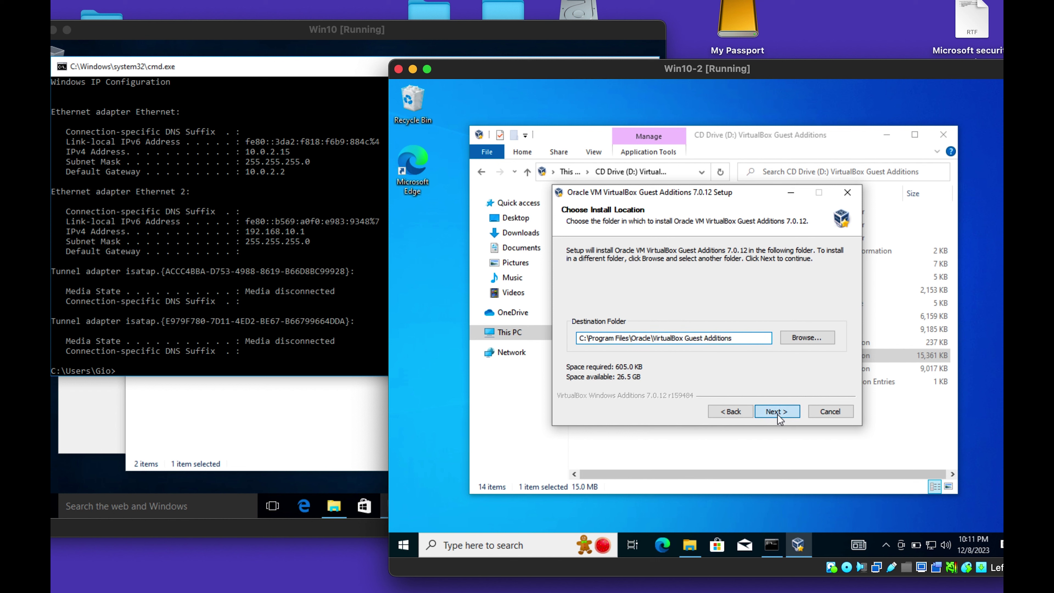
left_click(777, 414)
left_click(778, 414)
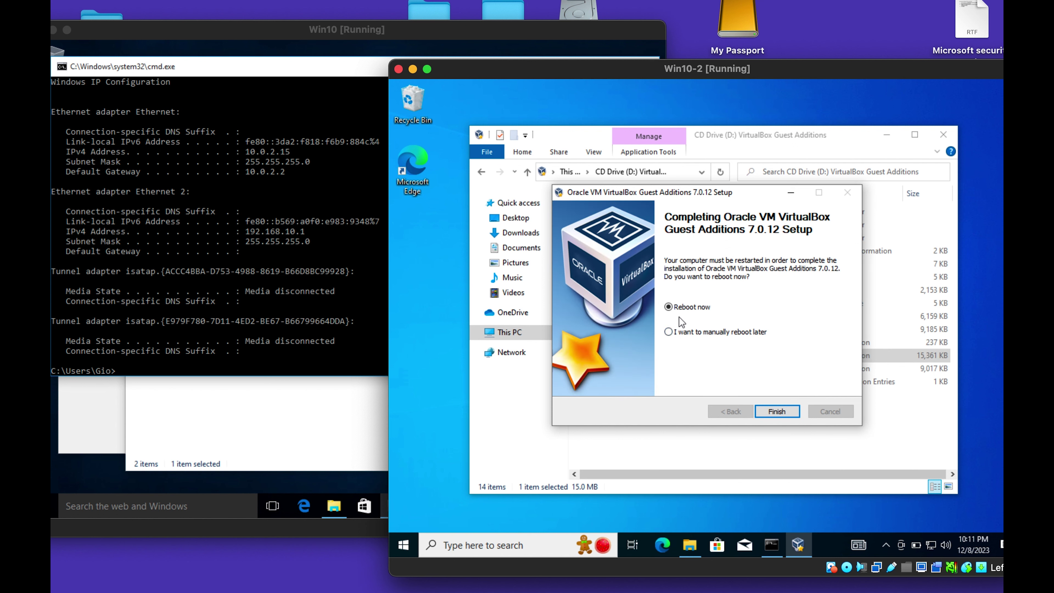
left_click(668, 332)
left_click(777, 410)
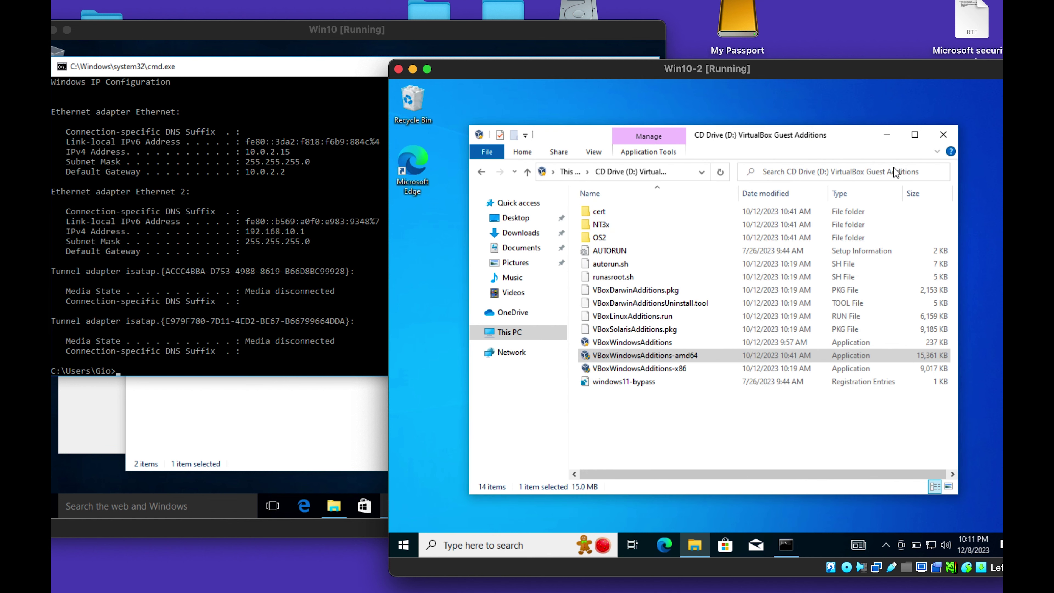
left_click(943, 135)
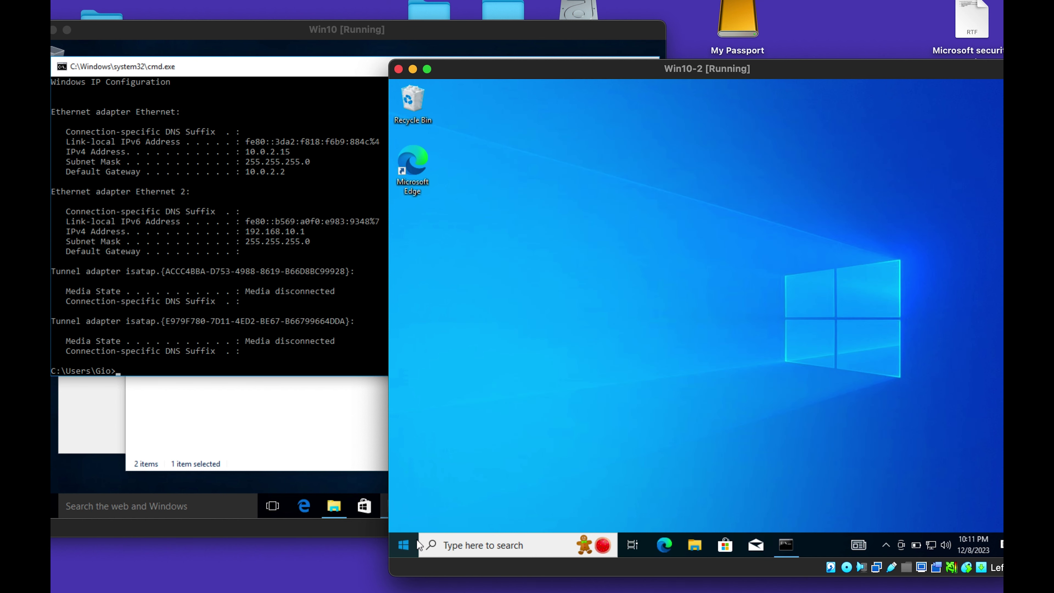
Open System Properties in Win10-2 by running sysdm.cpl.
left_click(408, 544)
right_click(407, 542)
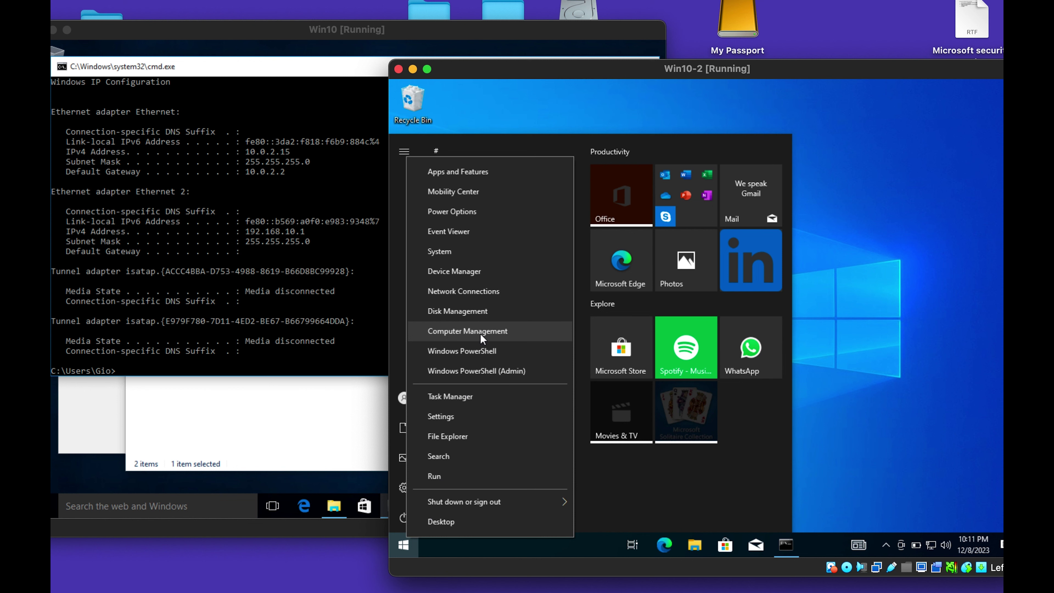
left_click(440, 482)
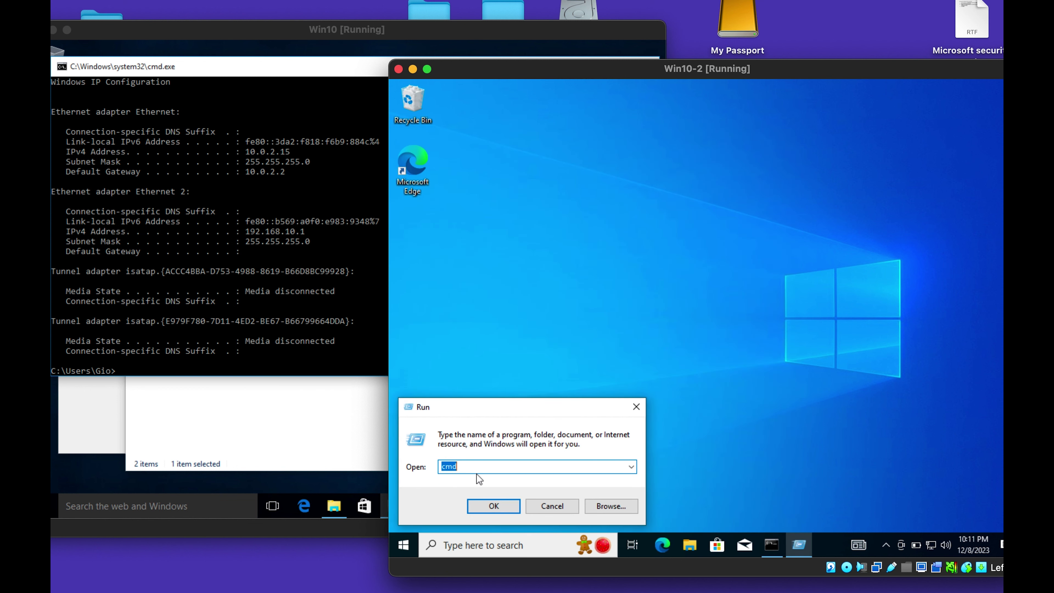
type("sys")
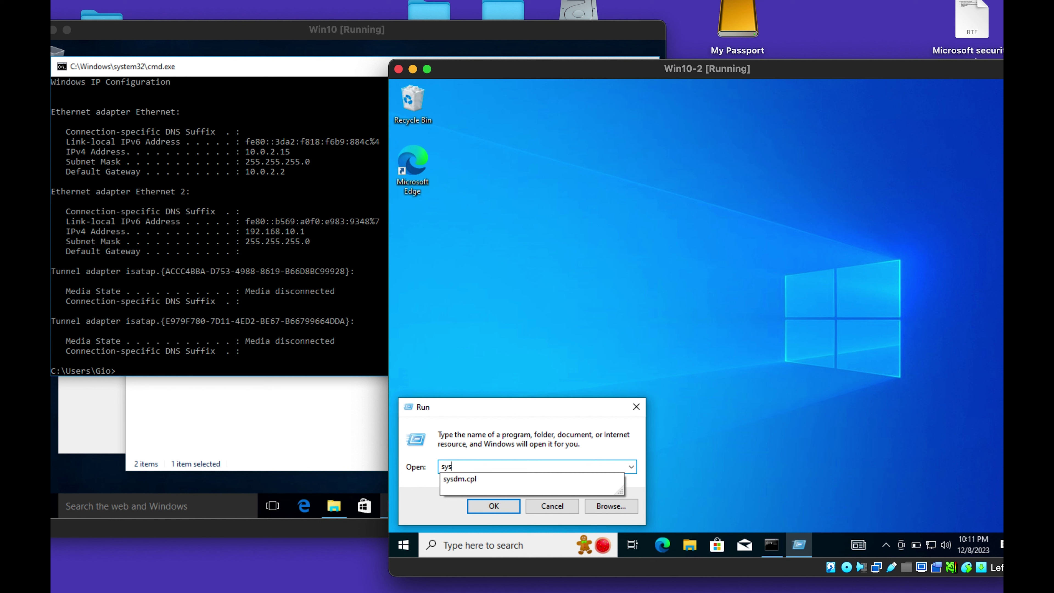
key("Down")
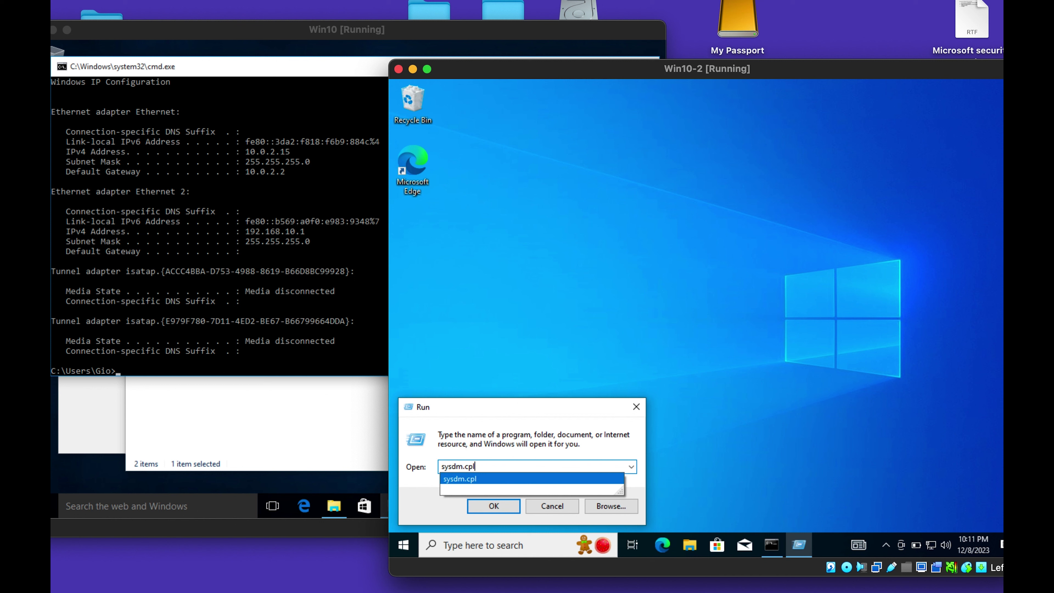
key("Return")
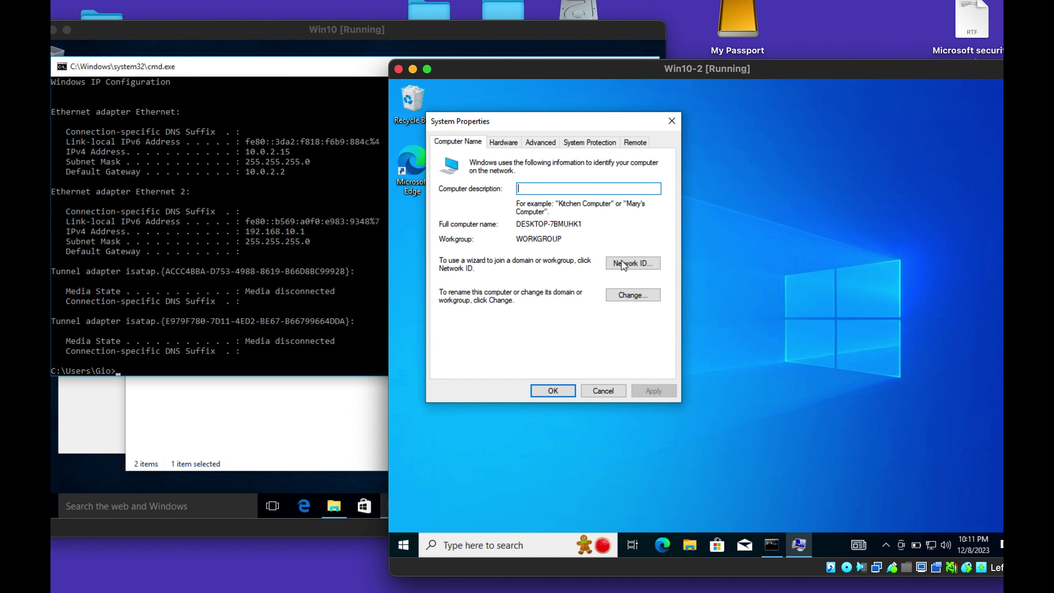
Rename the computer to Win10PC-2, close System Properties, and choose Restart Later.
left_click(625, 295)
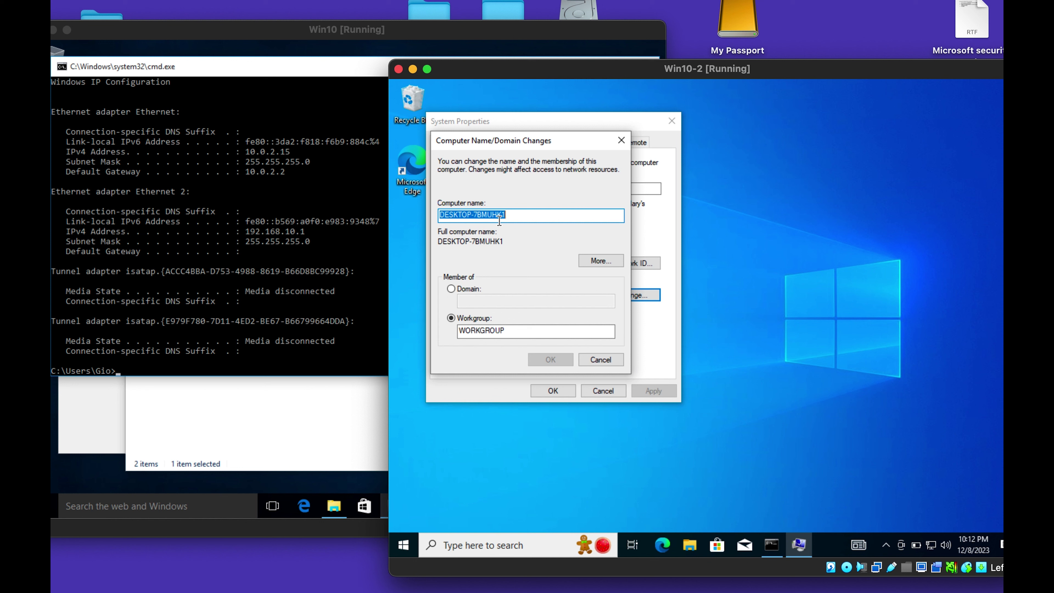
type("PC-")
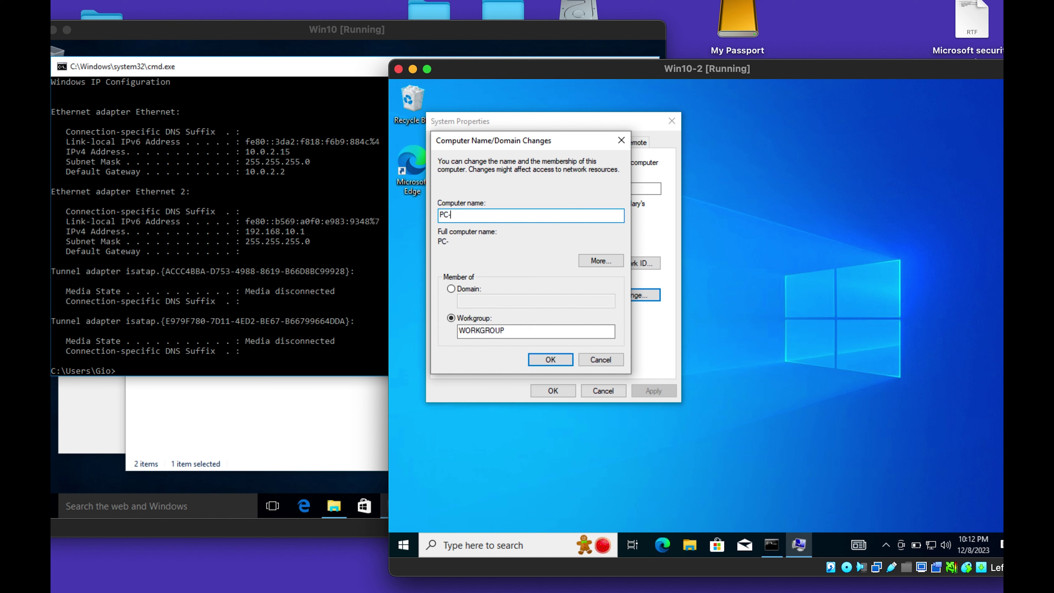
type("Win")
key("BackSpace")
key("BackSpace")
type("in10")
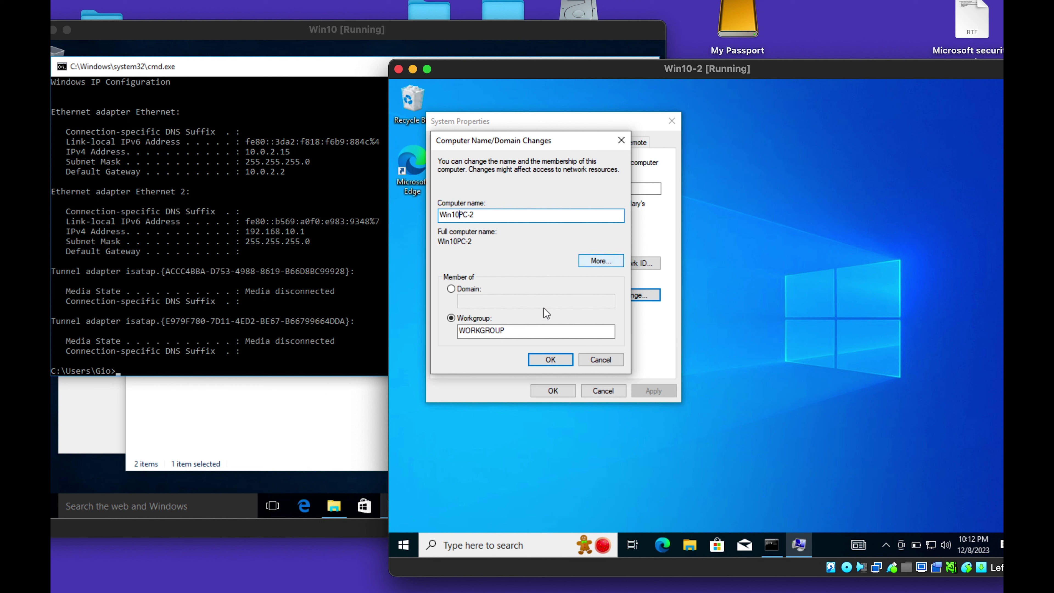
left_click(550, 361)
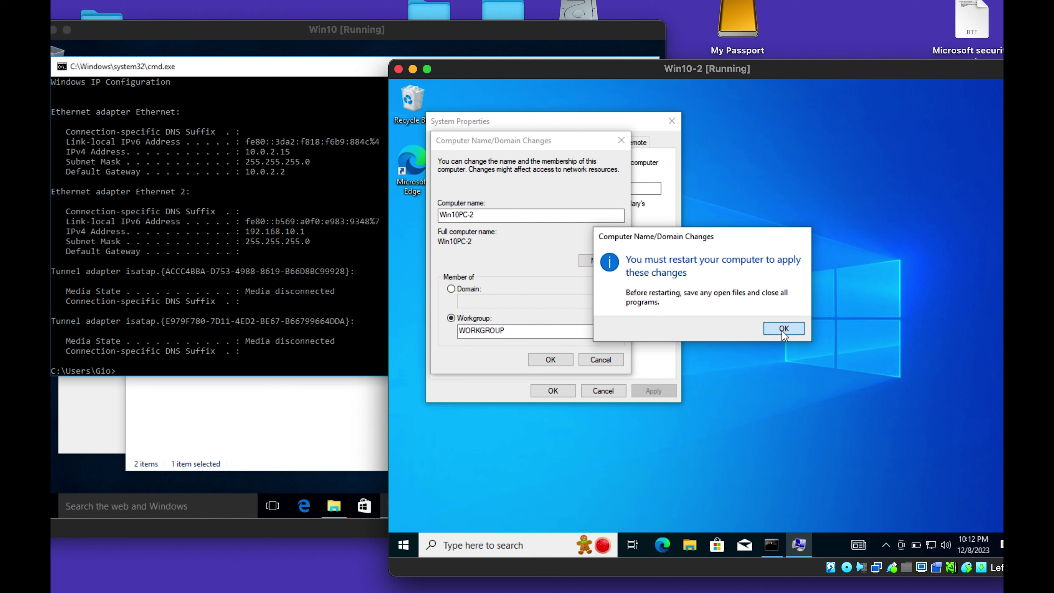
left_click(784, 328)
left_click(635, 141)
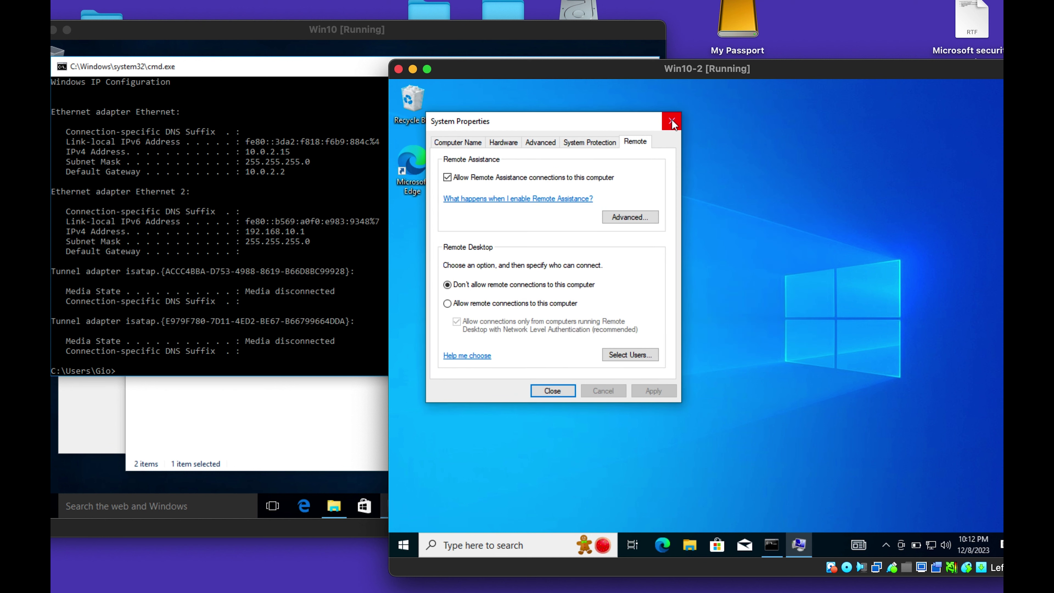
left_click(672, 122)
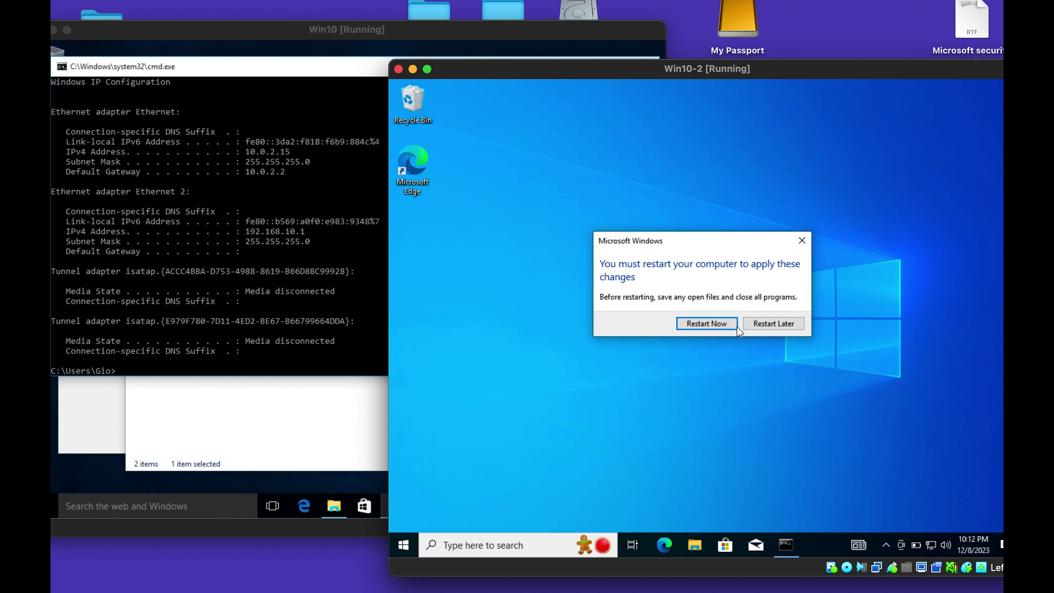
left_click(761, 324)
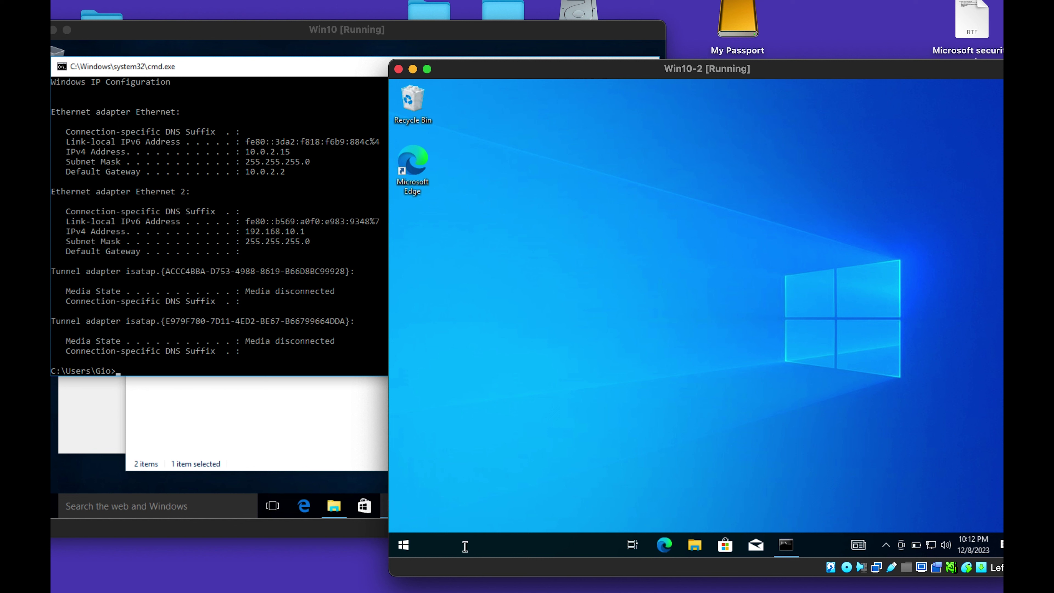
right_click(403, 545)
In Computer Management's Local Users list, delete the Win-10-Pc2 account and confirm.
left_click(470, 340)
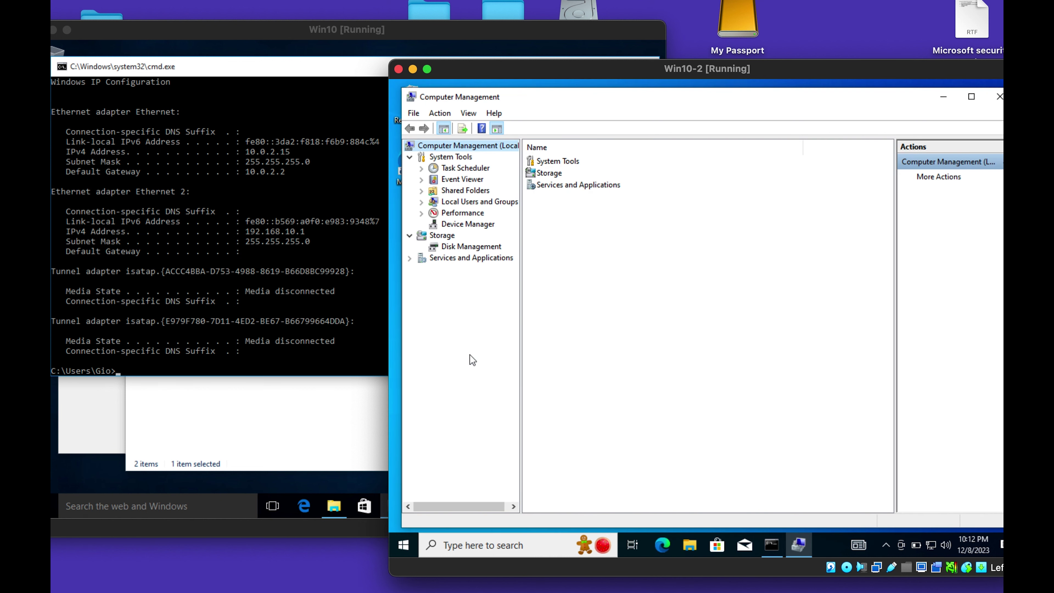
left_click(422, 202)
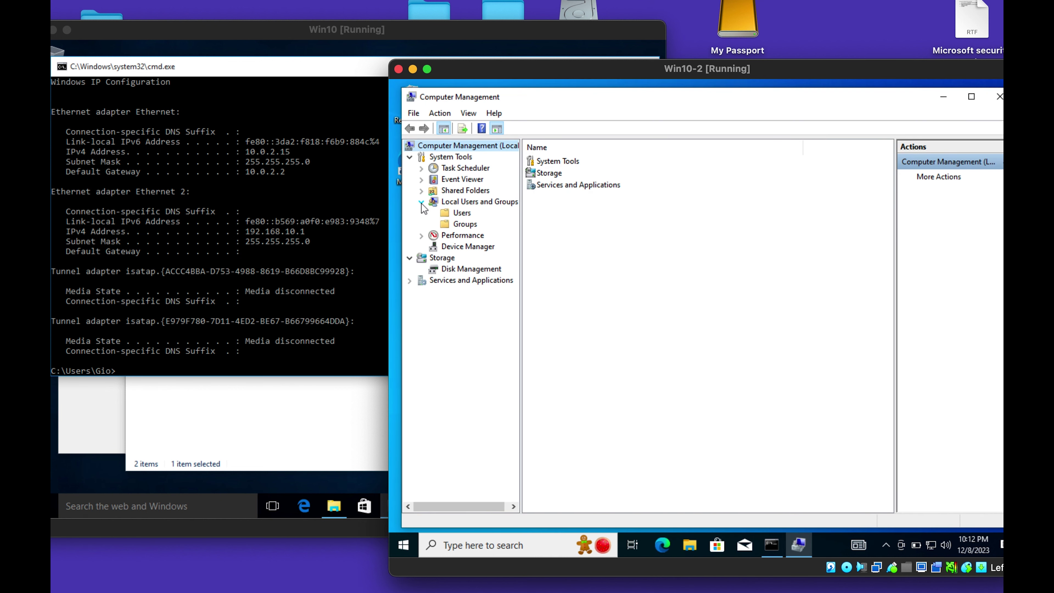
left_click(450, 214)
left_click(575, 232)
right_click(574, 233)
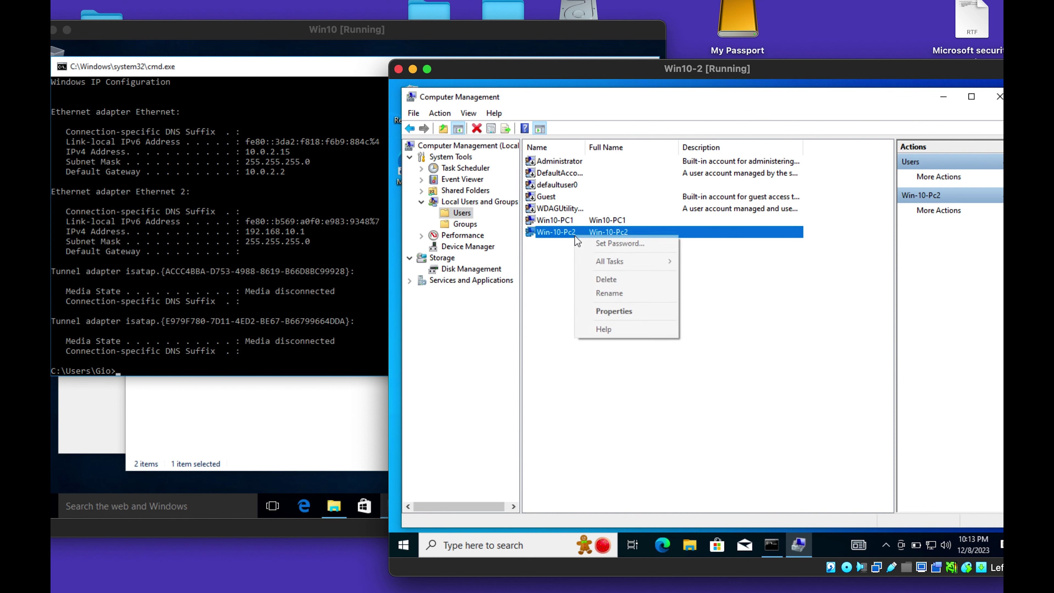
left_click(609, 280)
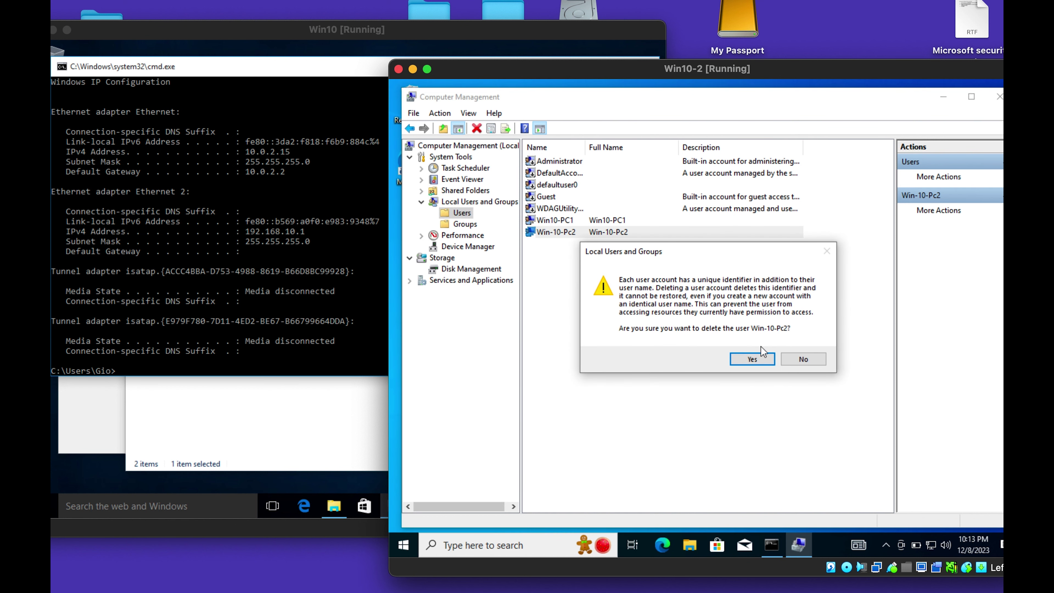
left_click(743, 361)
Begin renaming the Win10-PC1 account but keep its name unchanged.
left_click(575, 222)
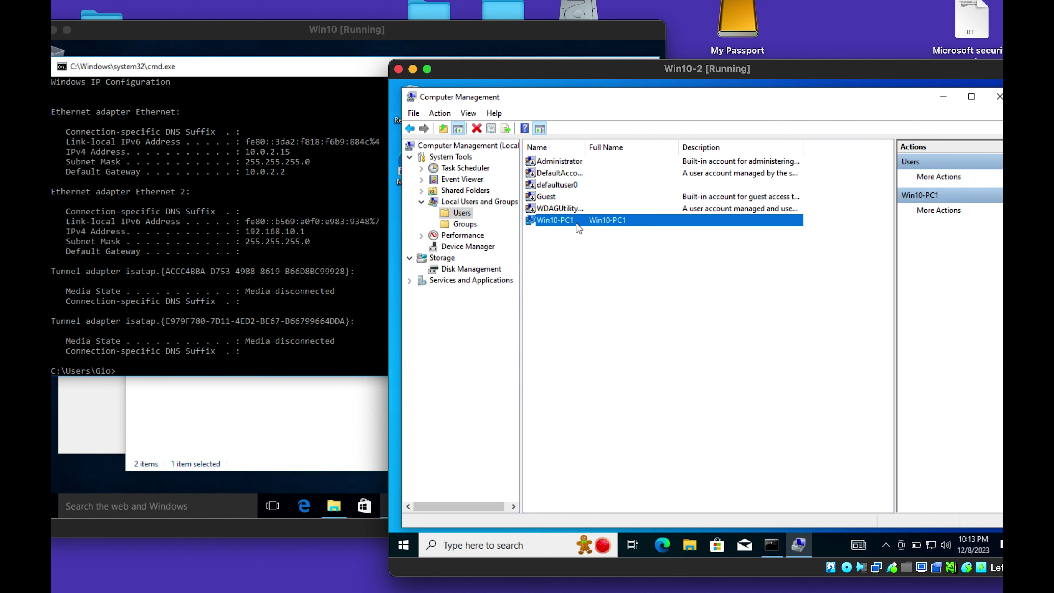
right_click(576, 223)
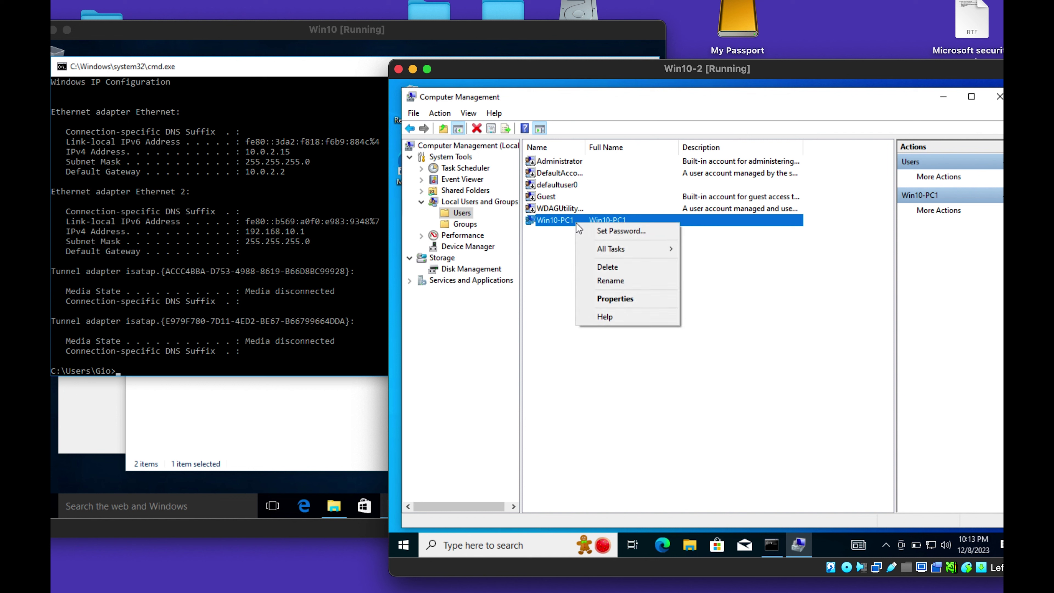
left_click(620, 285)
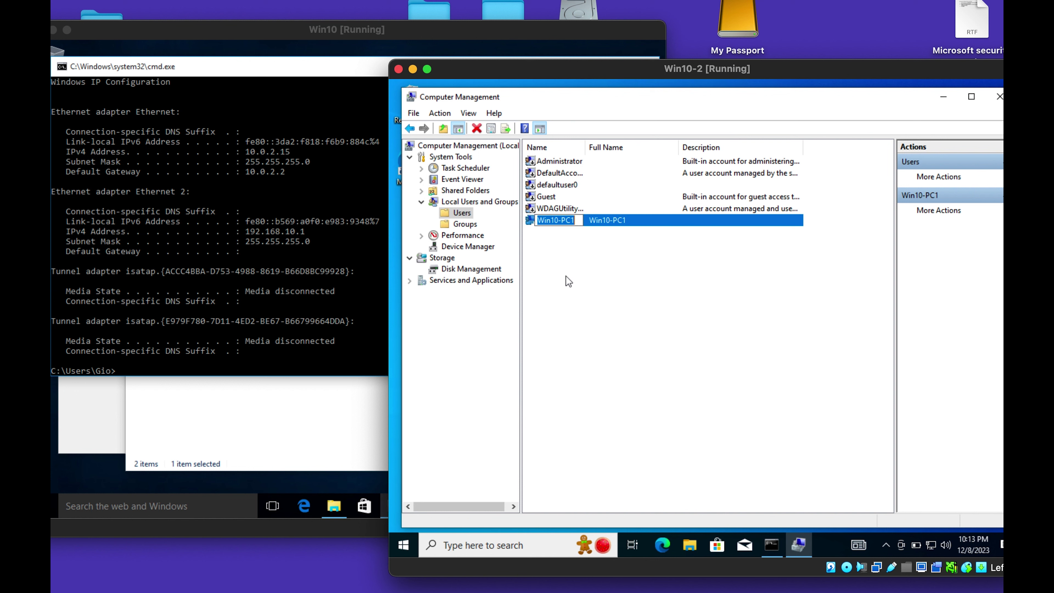
key("Return")
left_click(590, 268)
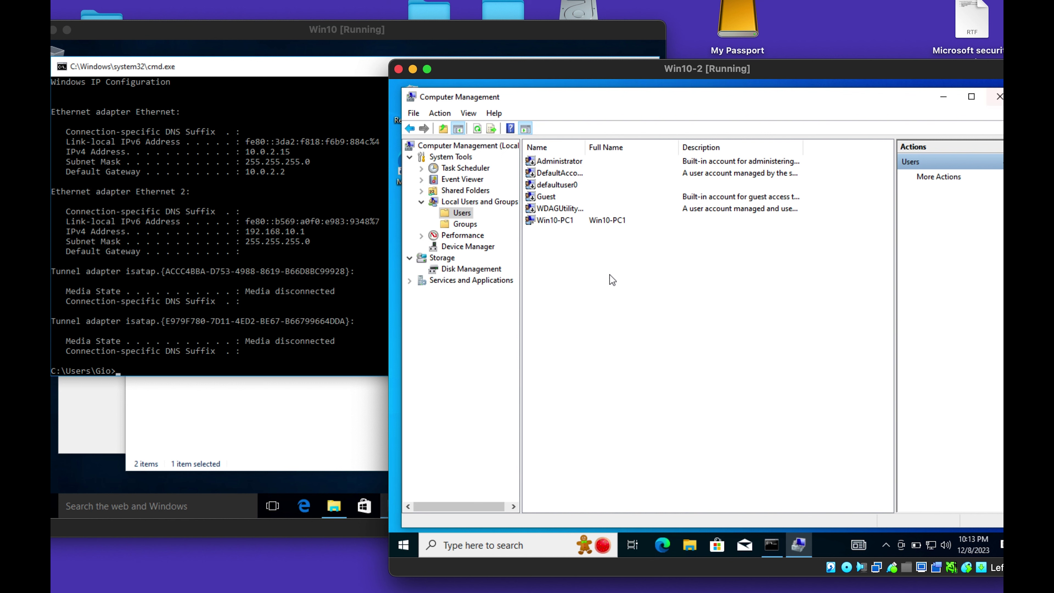
Close Computer Management and restart the Win10-2 machine from the Start menu.
left_click(999, 97)
left_click(403, 545)
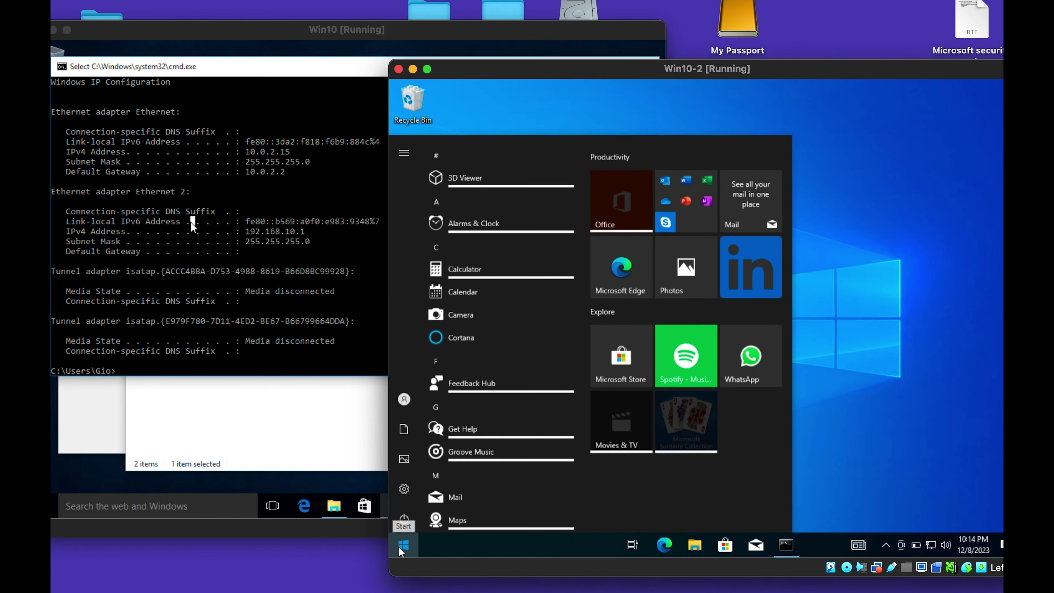
left_click(409, 520)
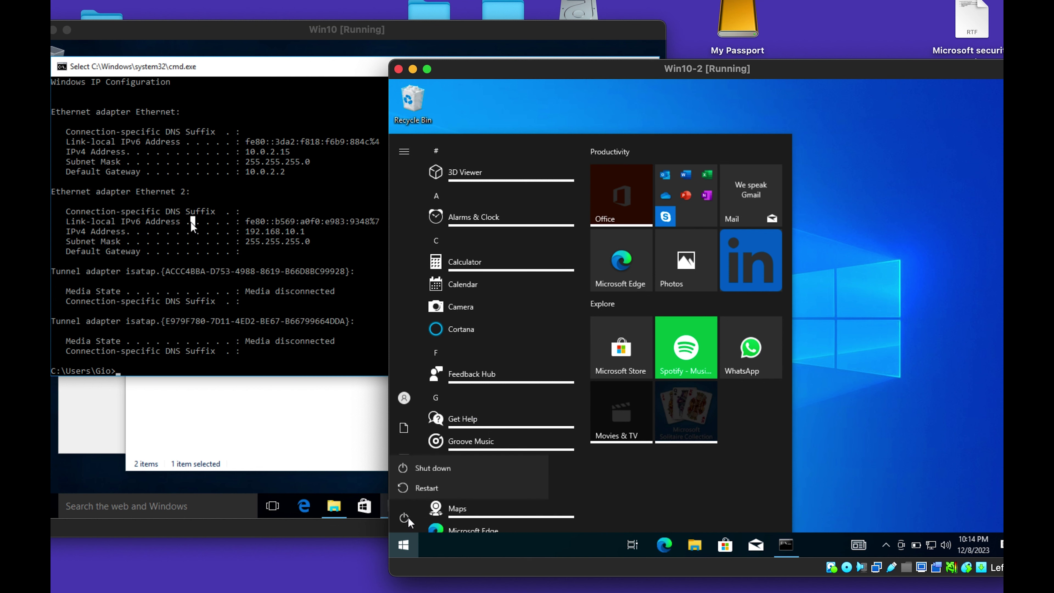
left_click(437, 473)
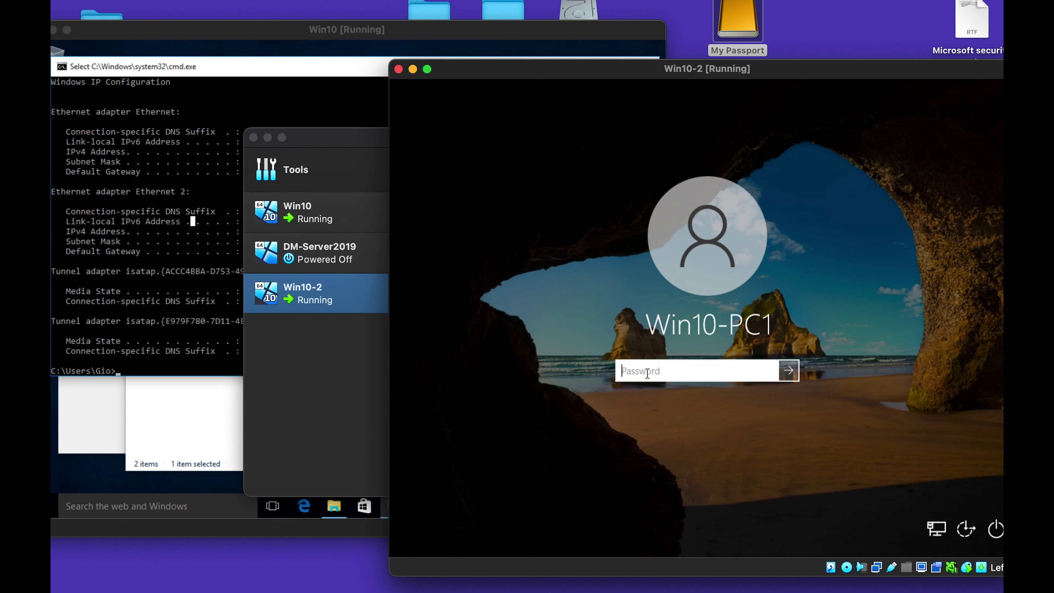
Enter the Win10-PC1 sign-in password on Win10-2, then bring the Win10 window forward.
type("••")
key("Return")
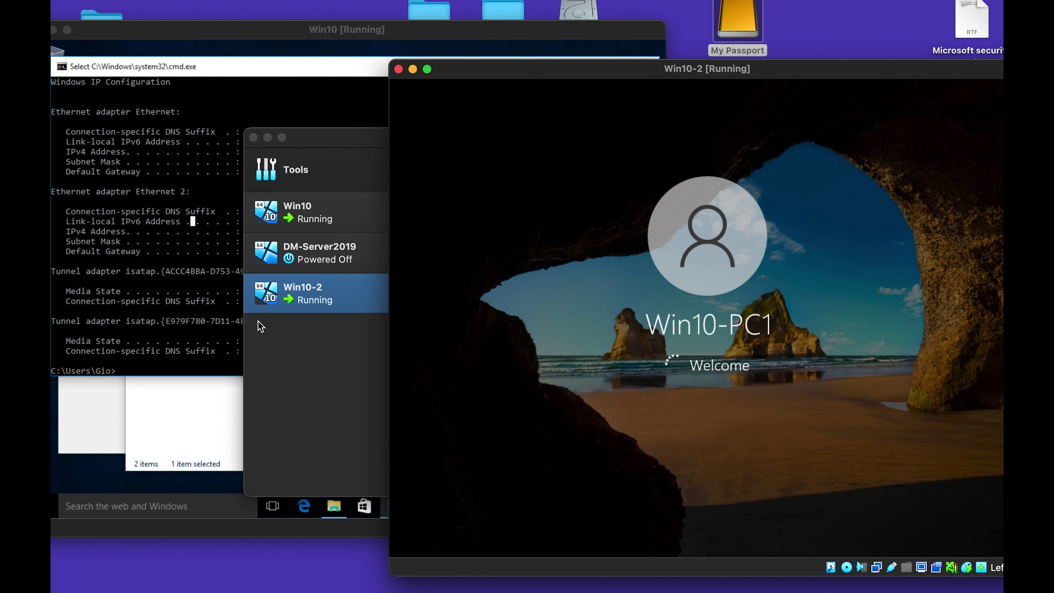
left_click(187, 320)
scroll(297, 226, "up", 1)
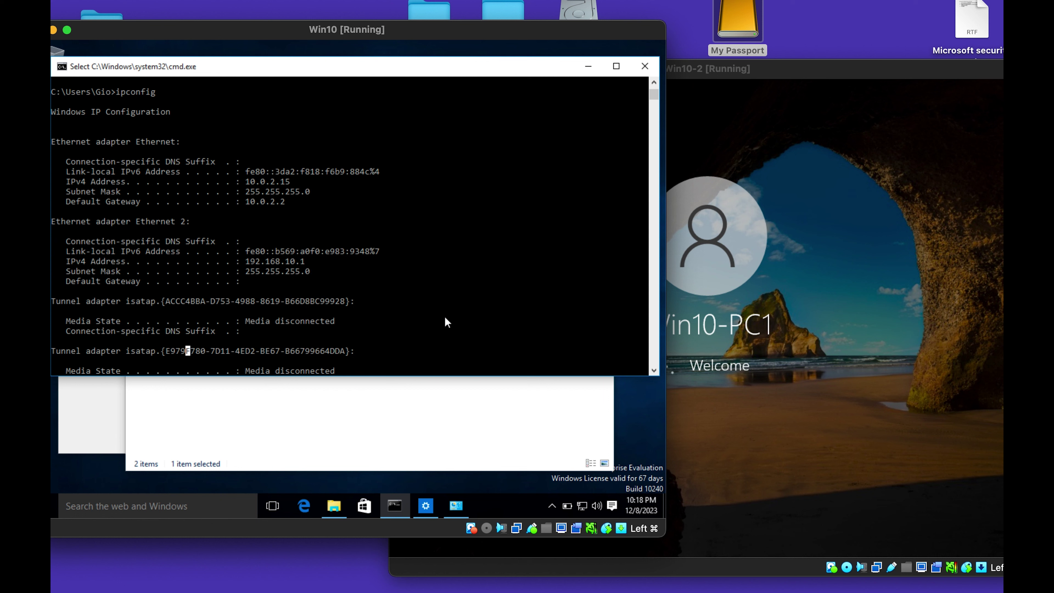
Minimize the Network Connections and network settings windows on Win10.
left_click(356, 435)
left_click(356, 435)
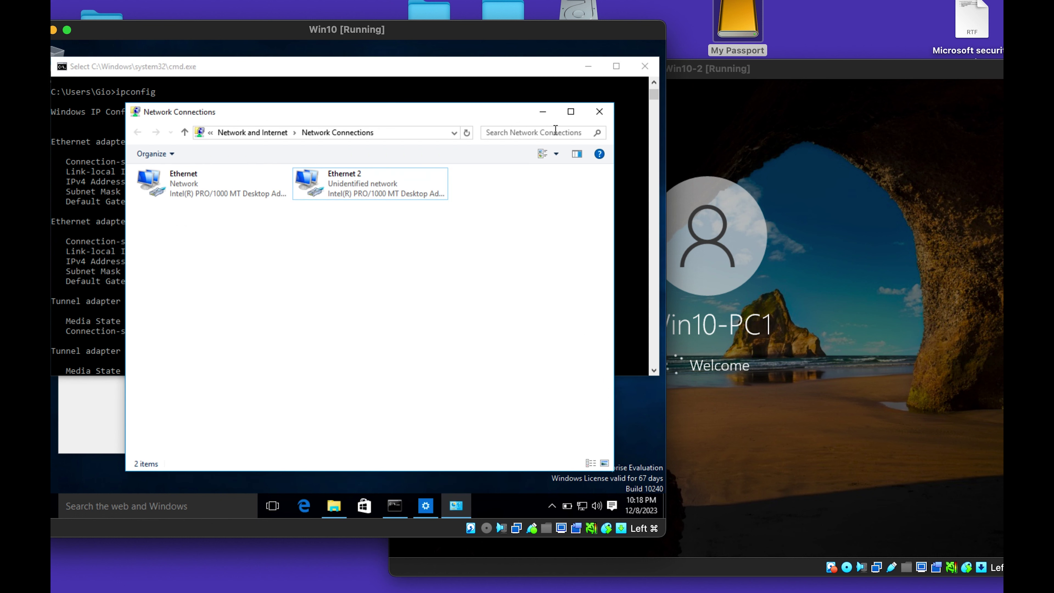
left_click(542, 111)
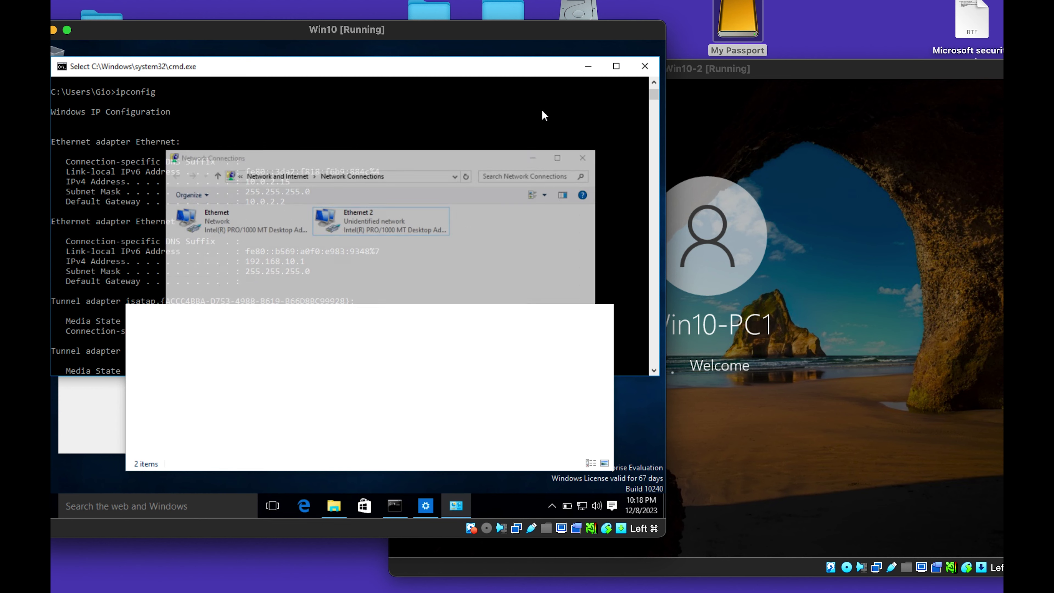
left_click(224, 442)
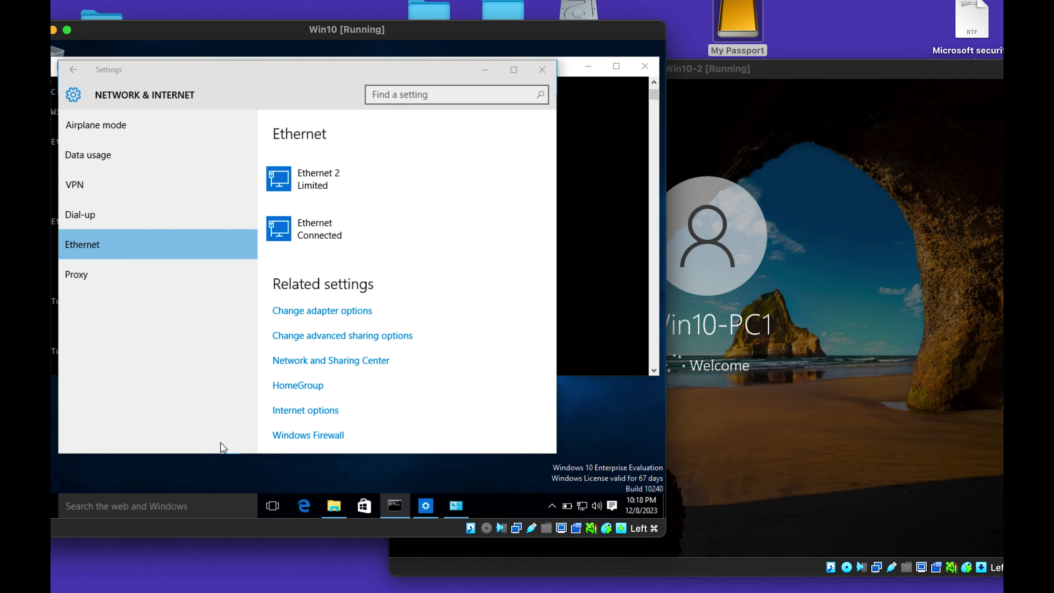
left_click(485, 76)
Switch to the Win10 machine and open File Explorer on Local Disk C:.
left_click(847, 311)
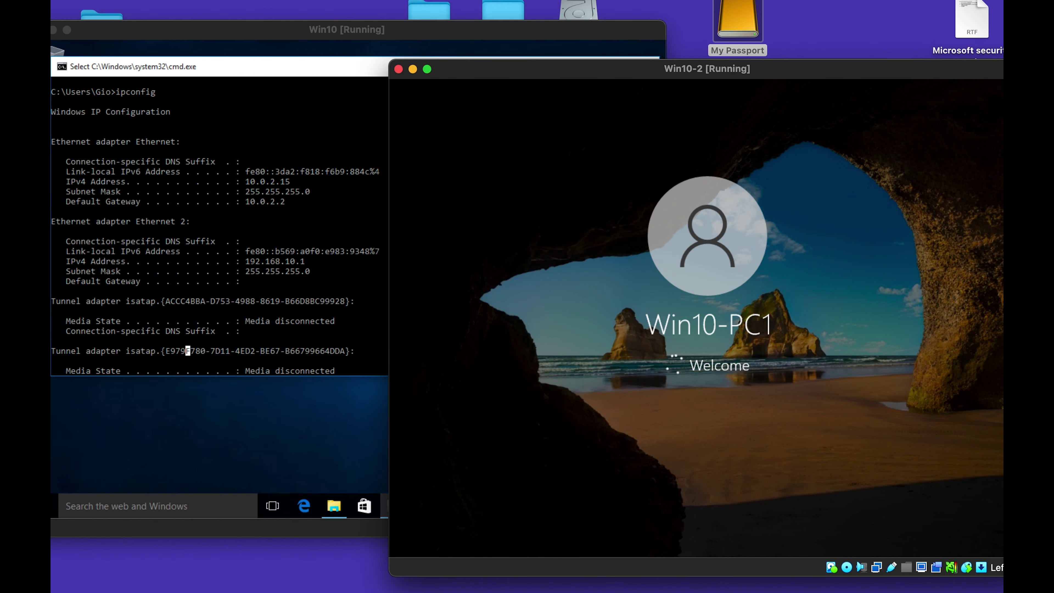
left_click(255, 436)
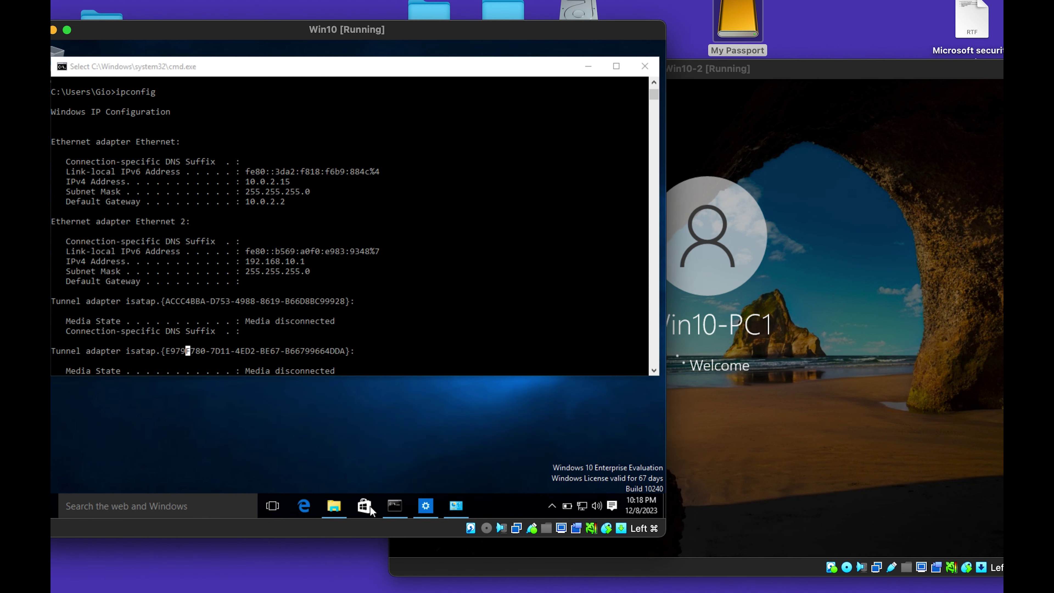
left_click(334, 511)
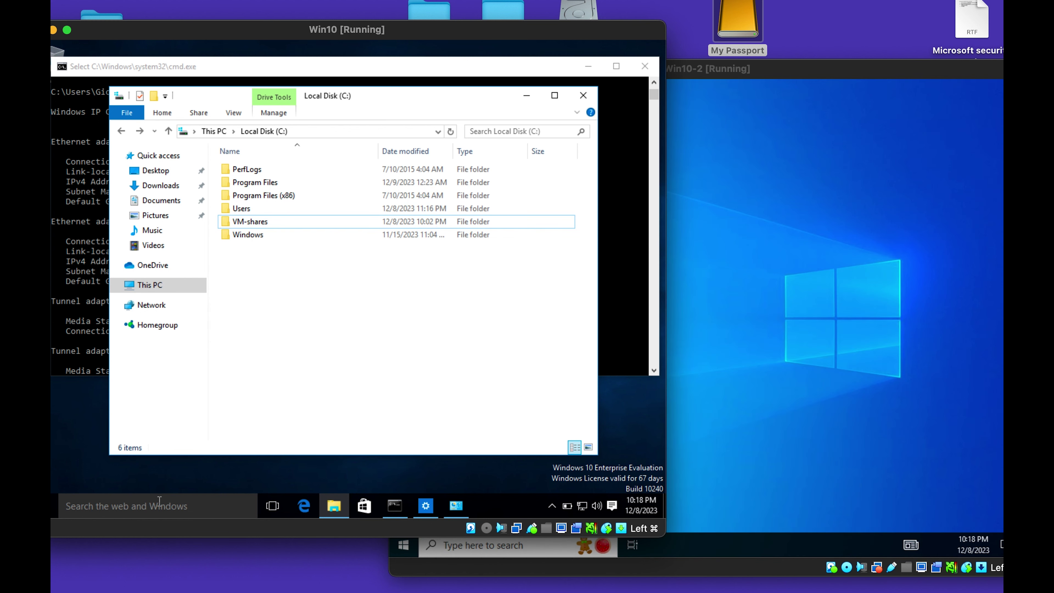
Launch Computer Management by running compmgmt.msc from the Run box.
left_click(44, 505)
right_click(44, 505)
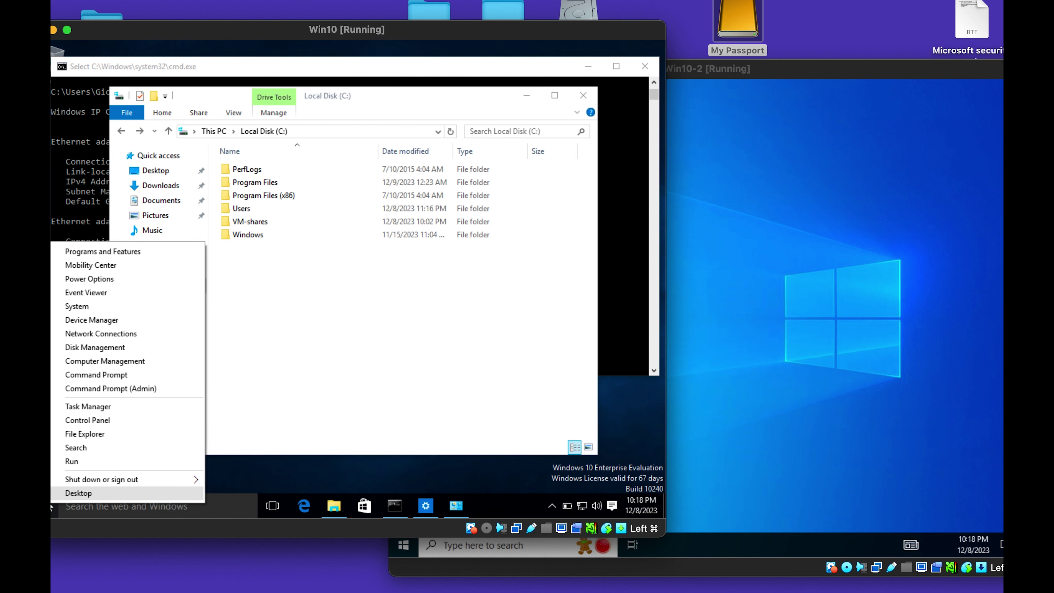
left_click(89, 462)
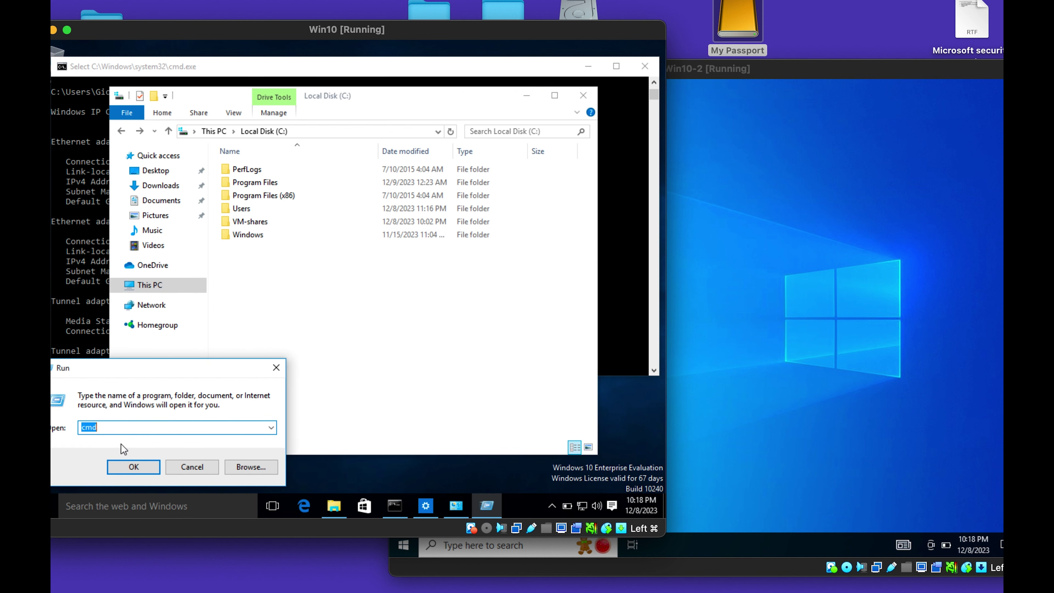
type("com")
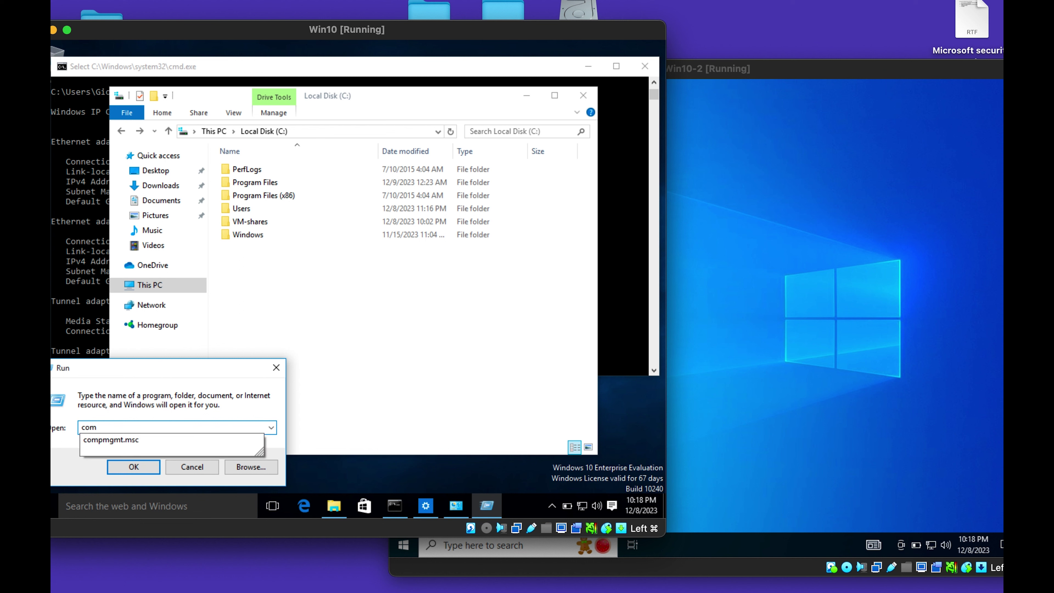
left_click(121, 441)
key("Return")
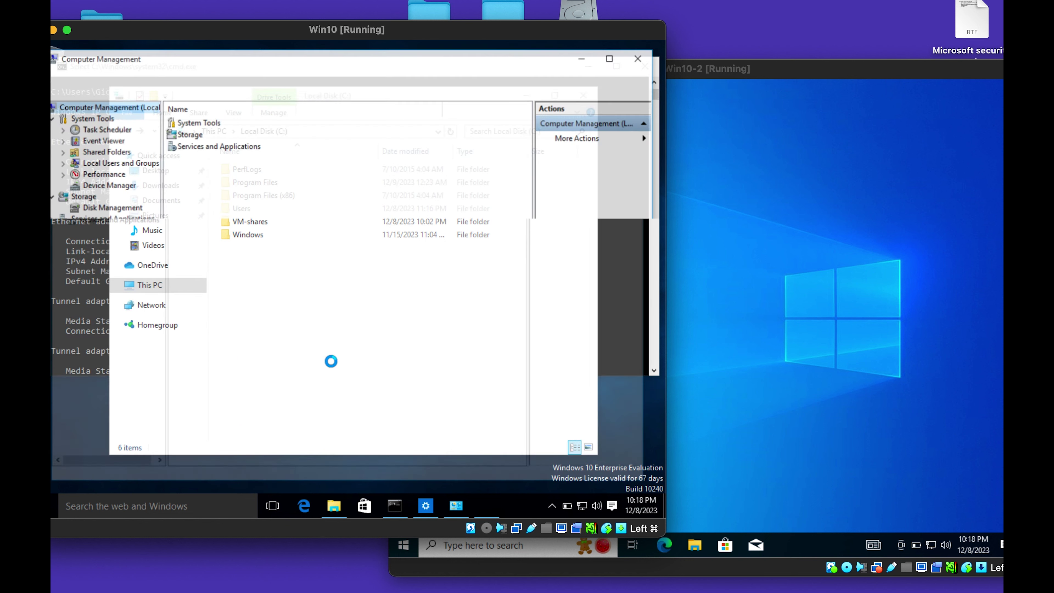
Change the Win10-PC2 account's full name to Win10-PC1 in its properties and apply.
left_click(61, 162)
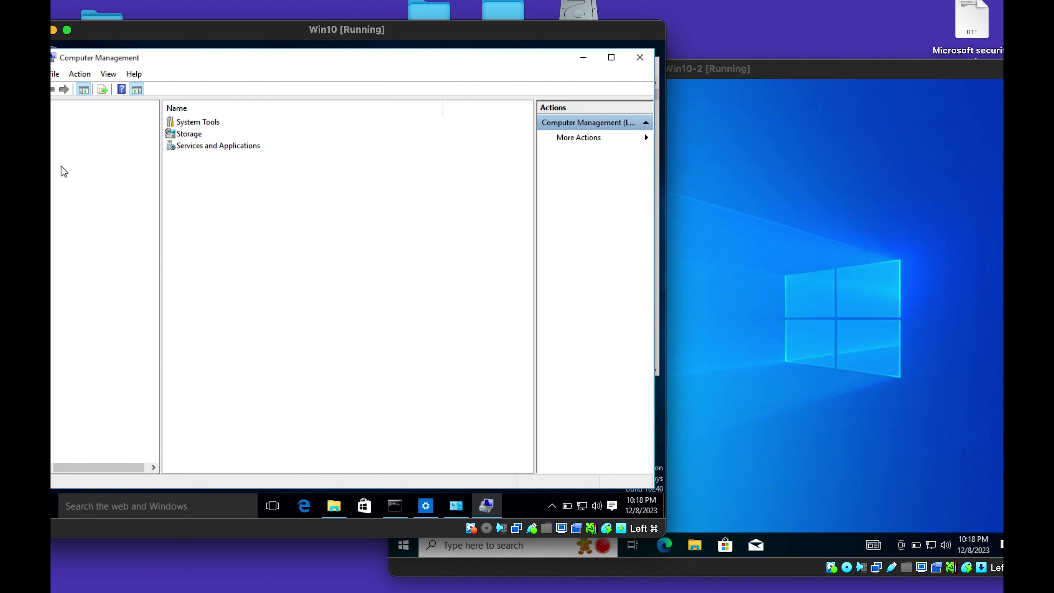
left_click(95, 177)
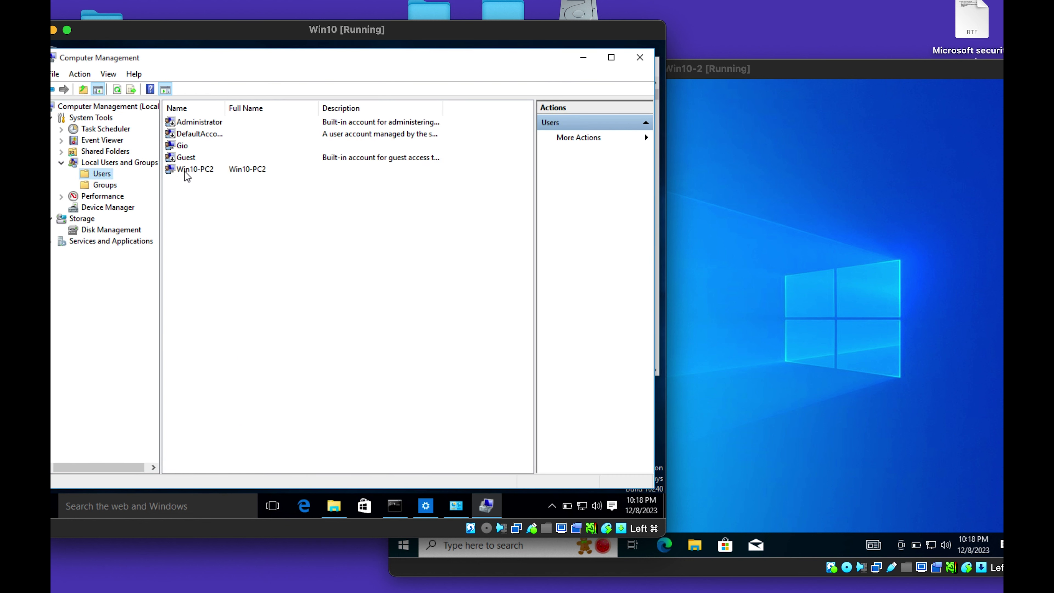
left_click(196, 170)
right_click(195, 173)
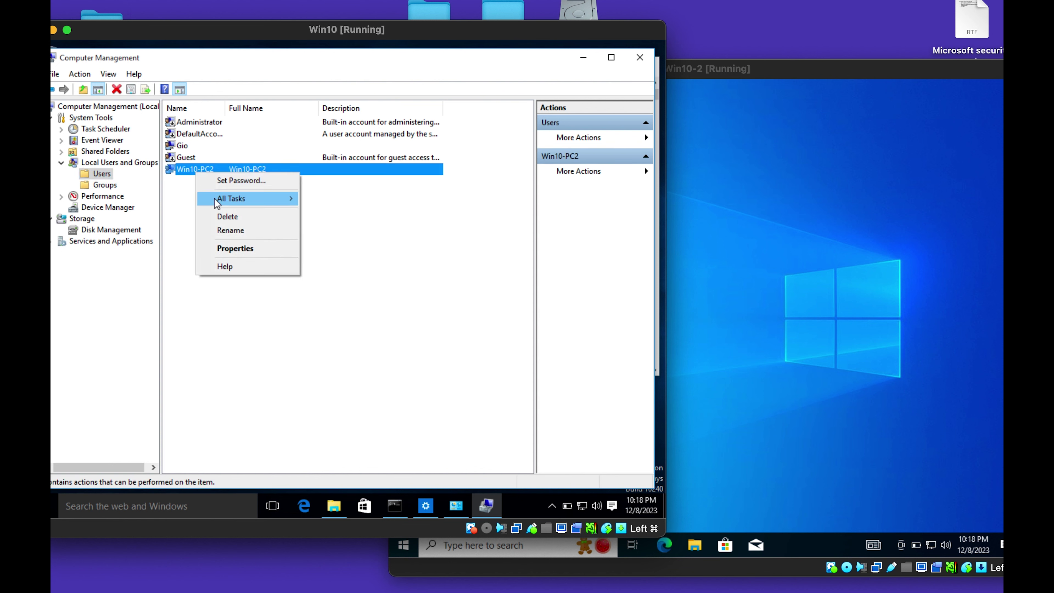
left_click(235, 250)
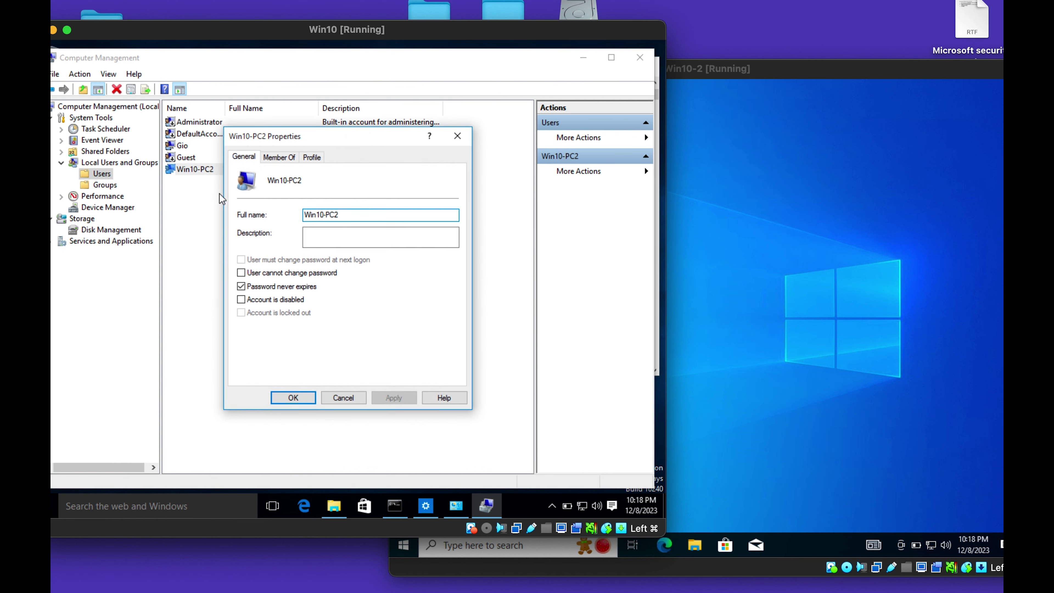
left_click(348, 215)
key("BackSpace")
type("1")
left_click(392, 400)
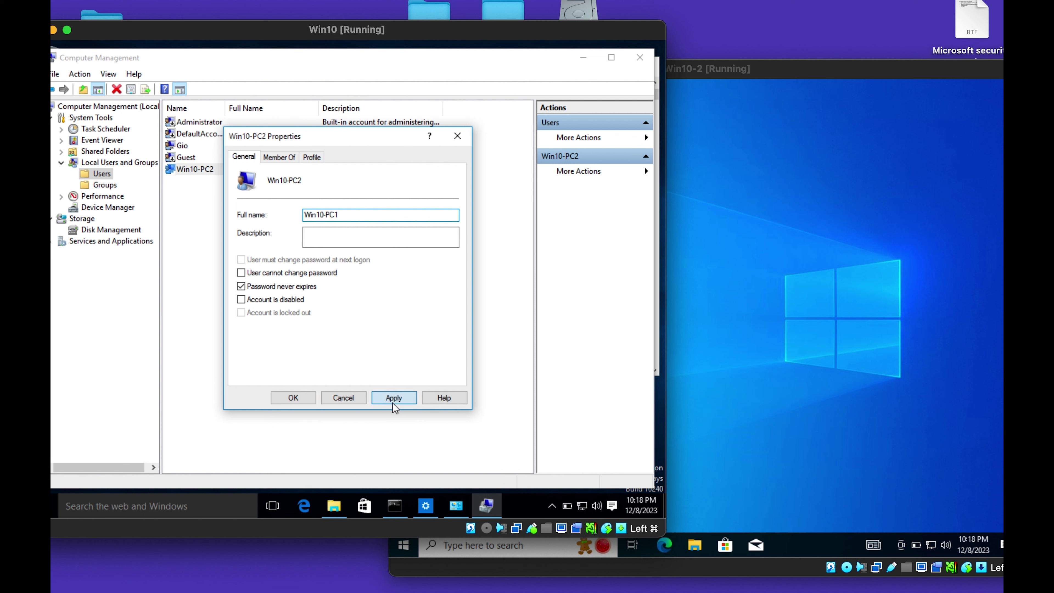
left_click(291, 398)
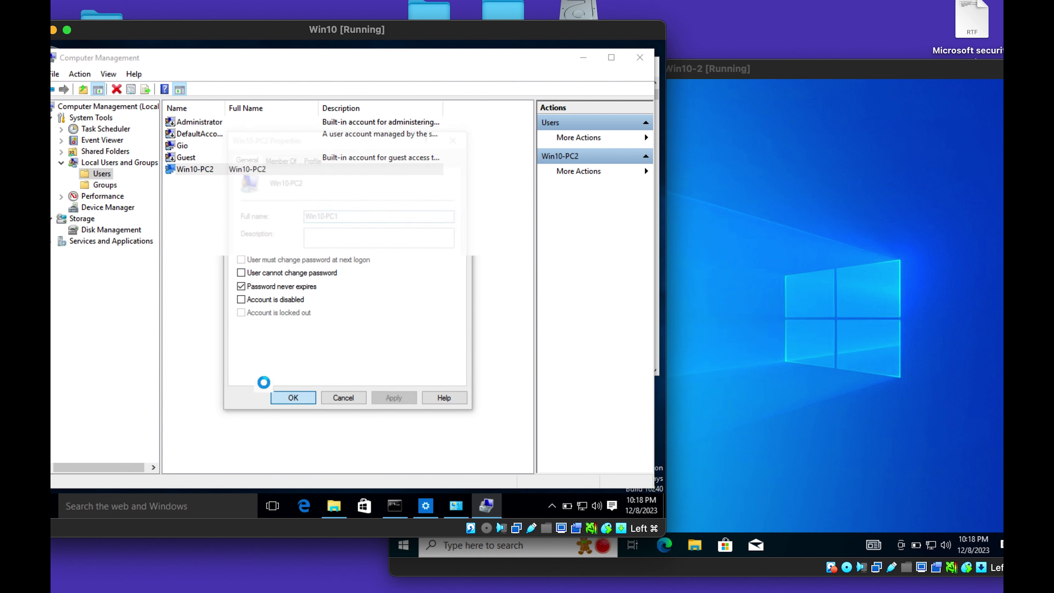
Rename the Win10-PC2 user account to Win10-PC1.
right_click(197, 168)
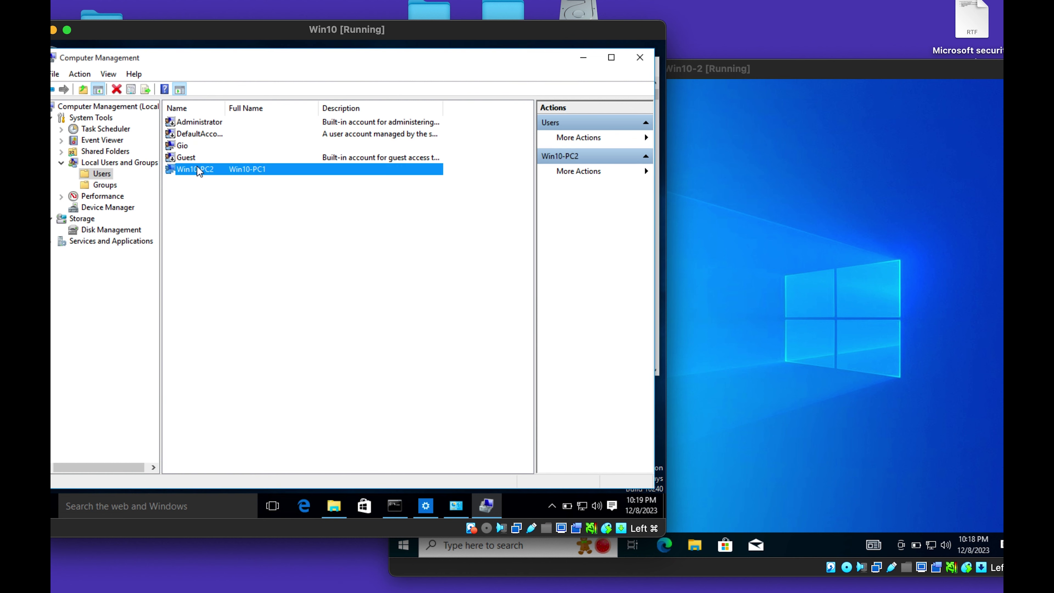
left_click(236, 224)
left_click(214, 170)
key("Return")
Check the VMs group's members, then close Computer Management.
left_click(99, 188)
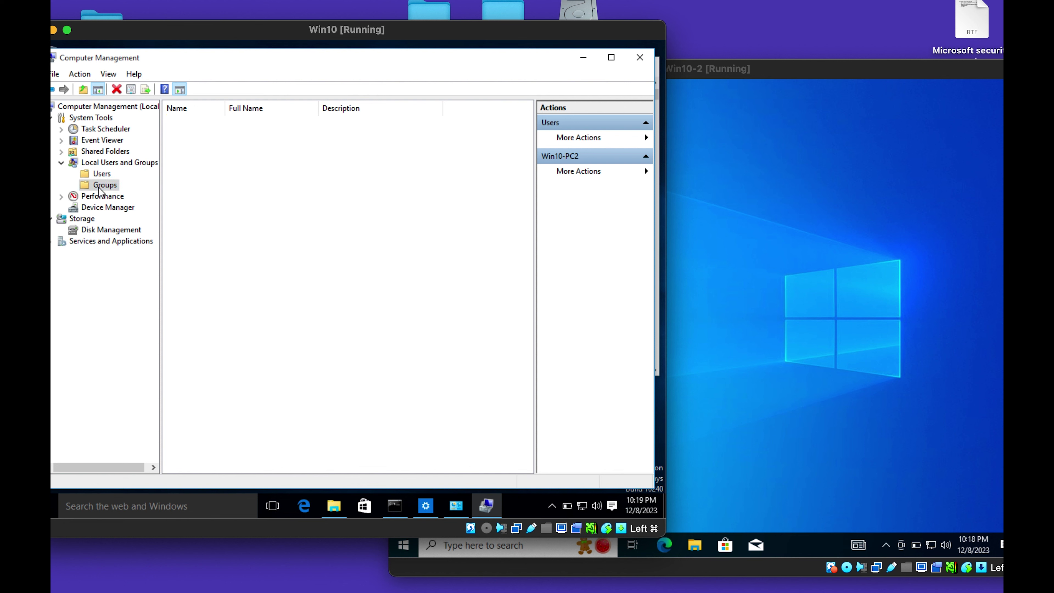
double_click(200, 336)
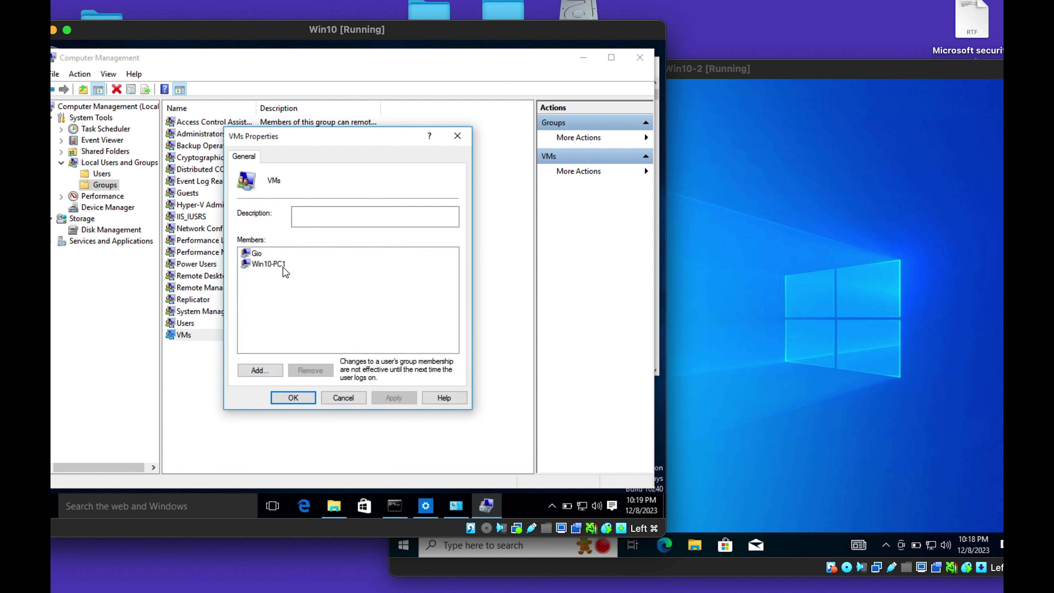
left_click(343, 398)
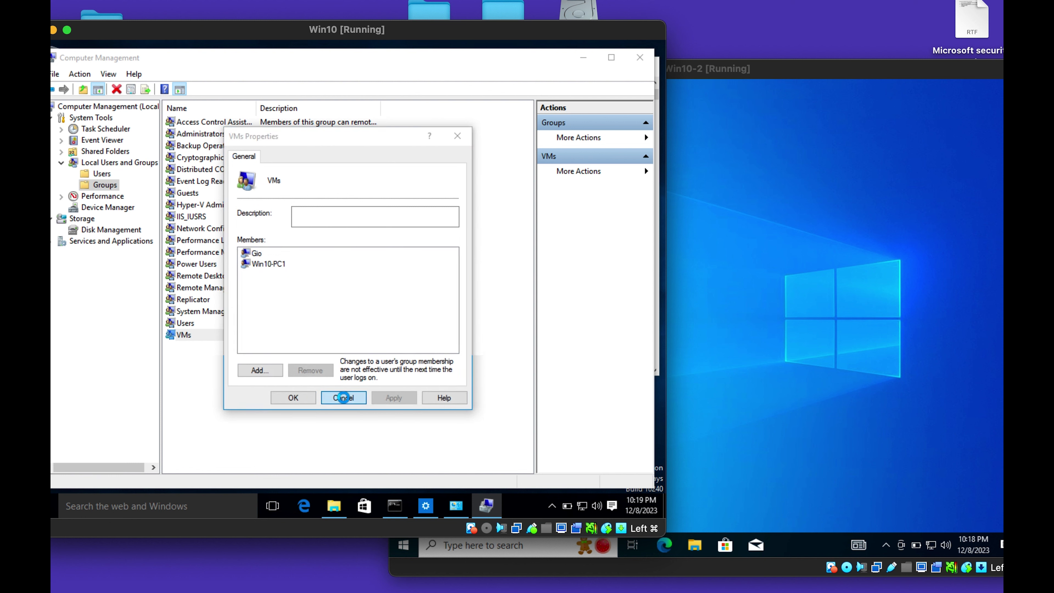
left_click(640, 61)
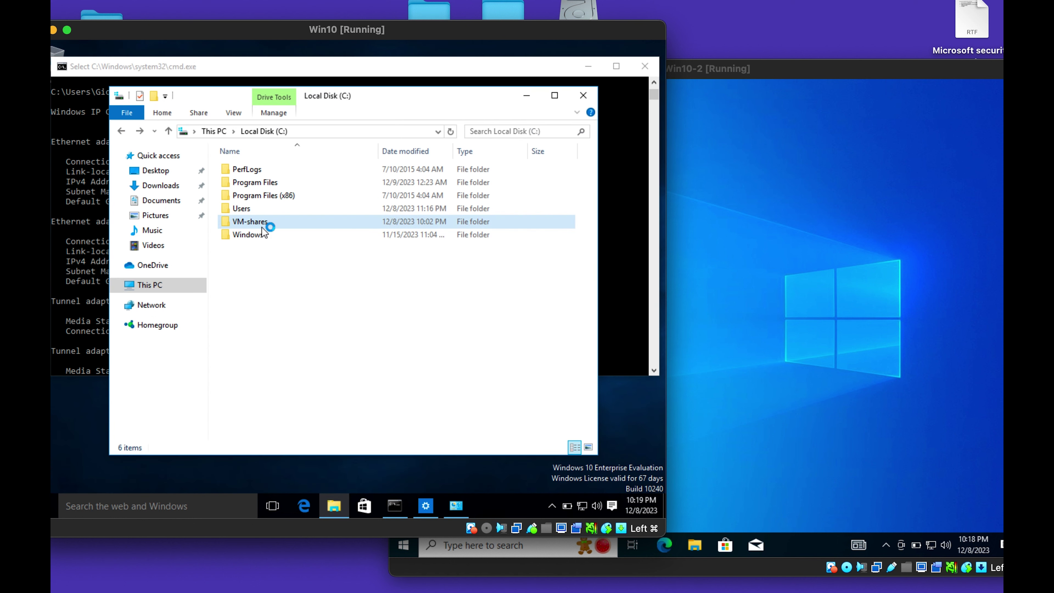
Open VM-shares' Sharing settings and add Win10-PC1 to the share list.
right_click(262, 229)
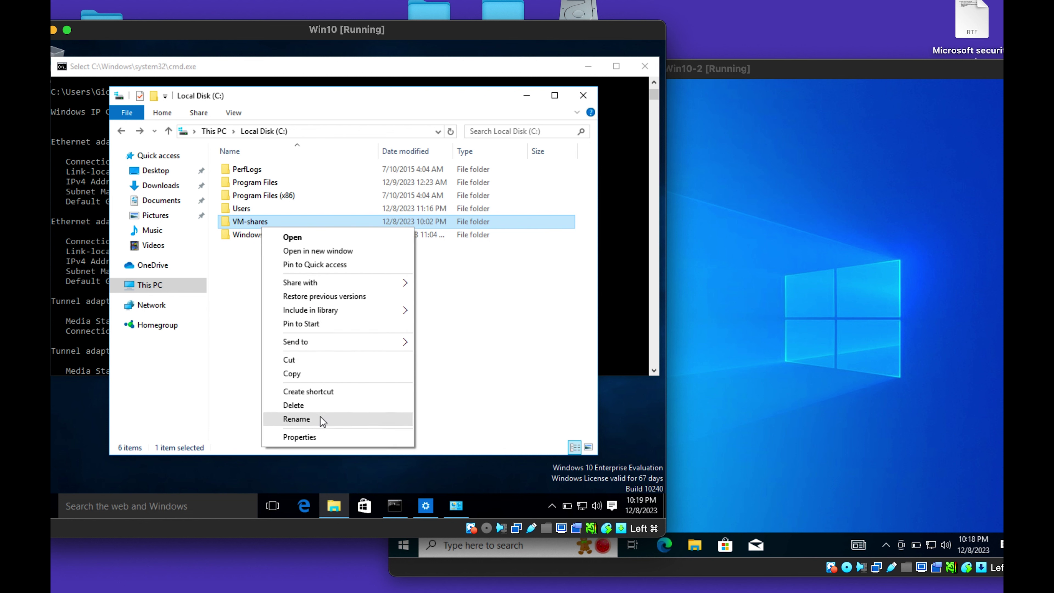
left_click(318, 434)
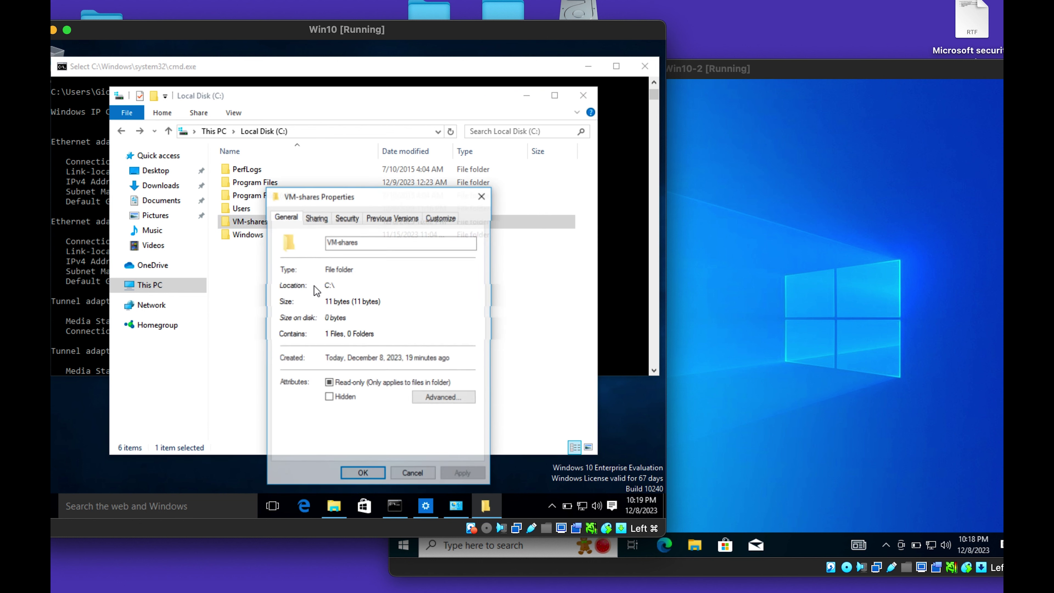
left_click(321, 218)
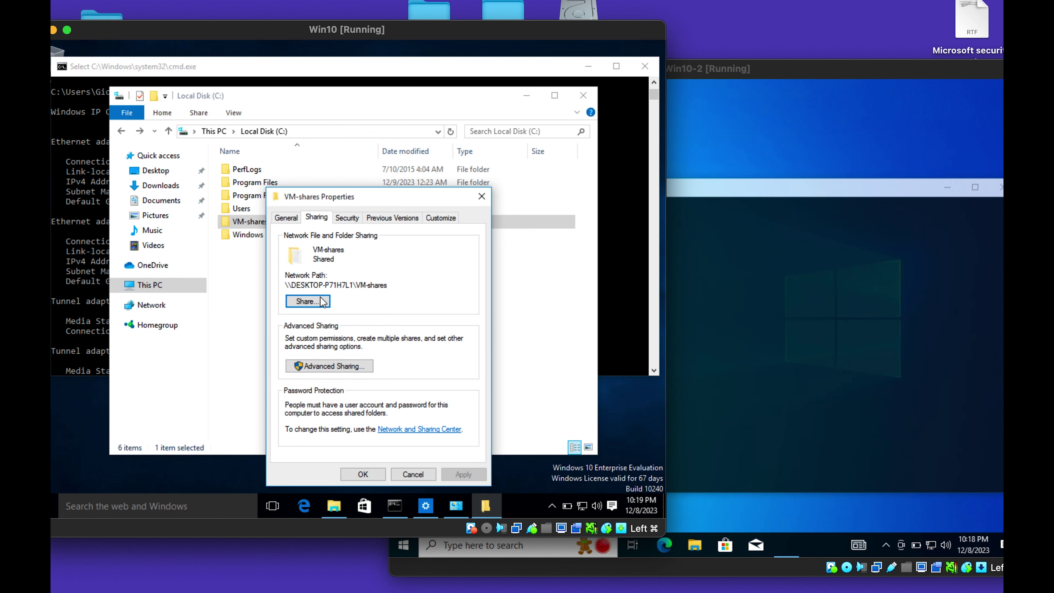
left_click(316, 305)
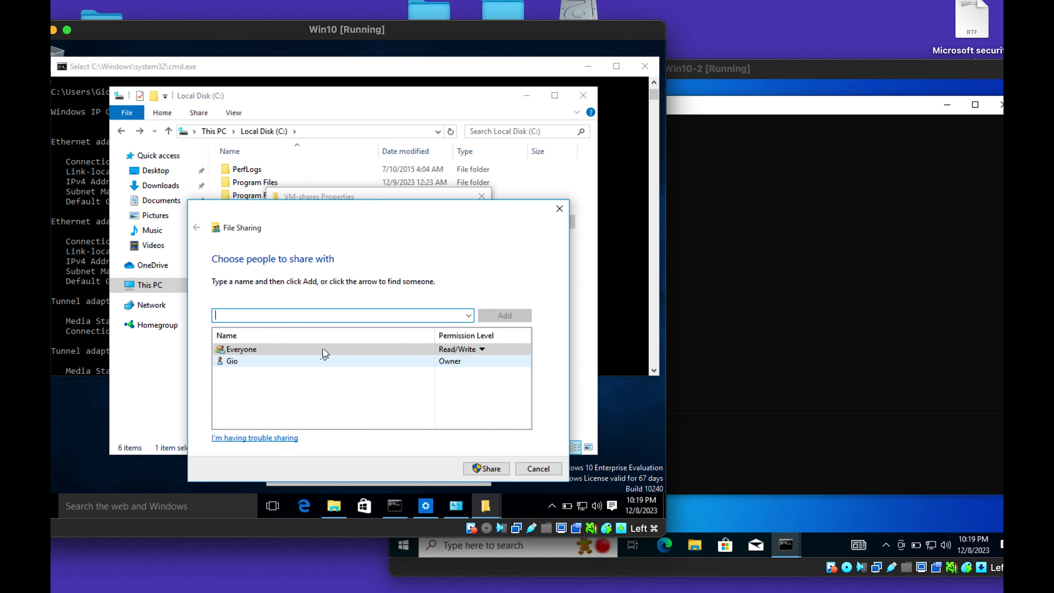
left_click(364, 396)
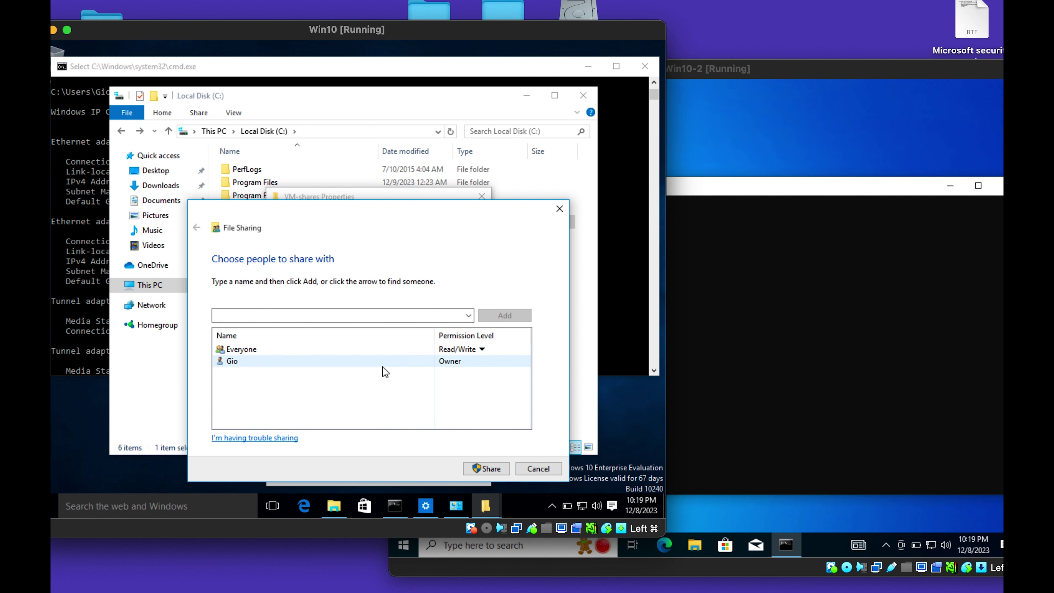
left_click(468, 315)
left_click(252, 340)
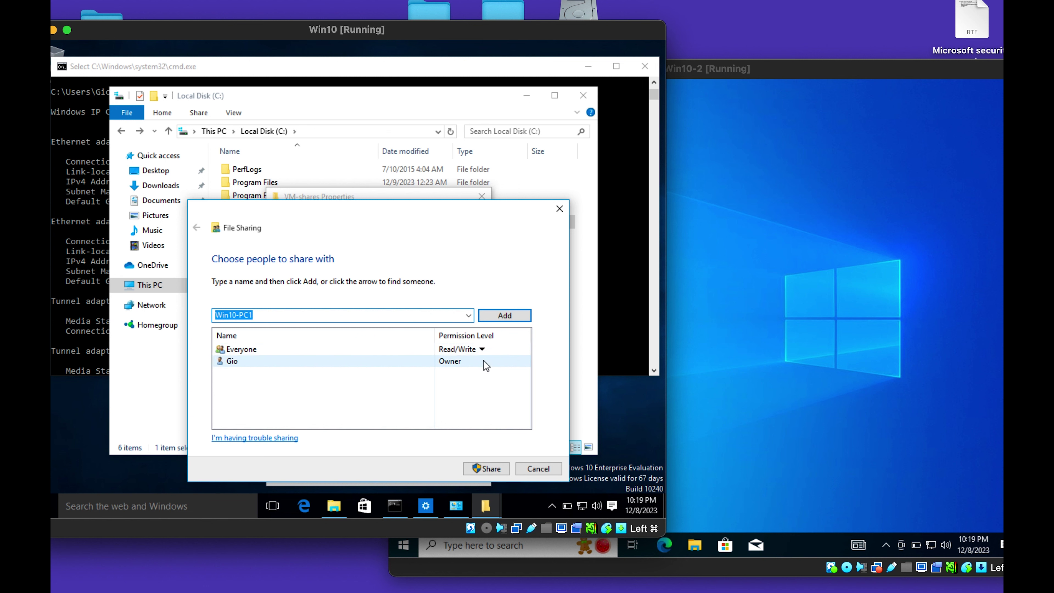
left_click(497, 319)
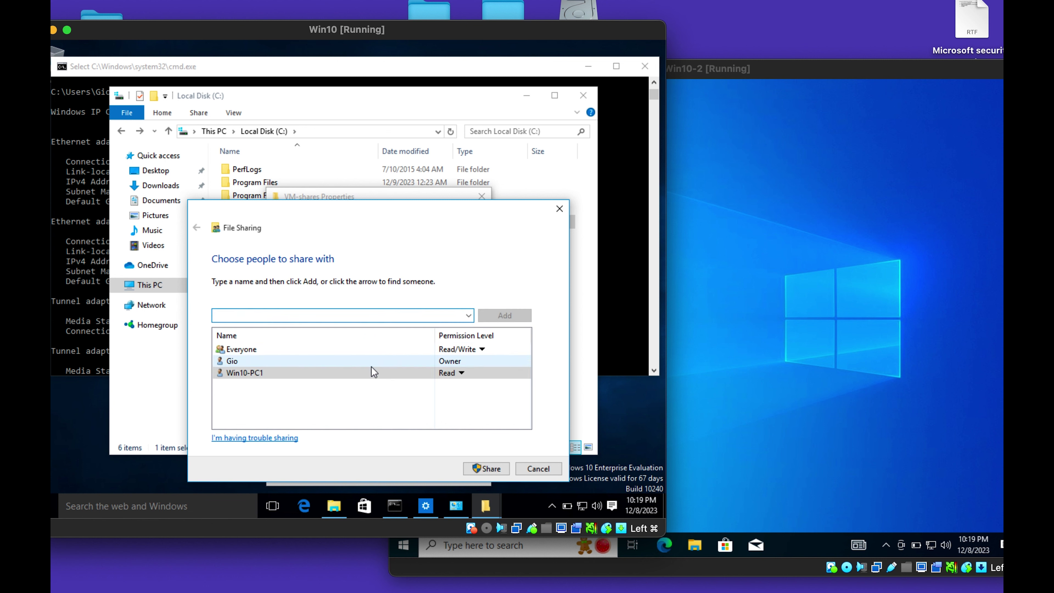
Give Win10-PC1 Read/Write, limit Everyone to Read, and share the folder.
left_click(455, 361)
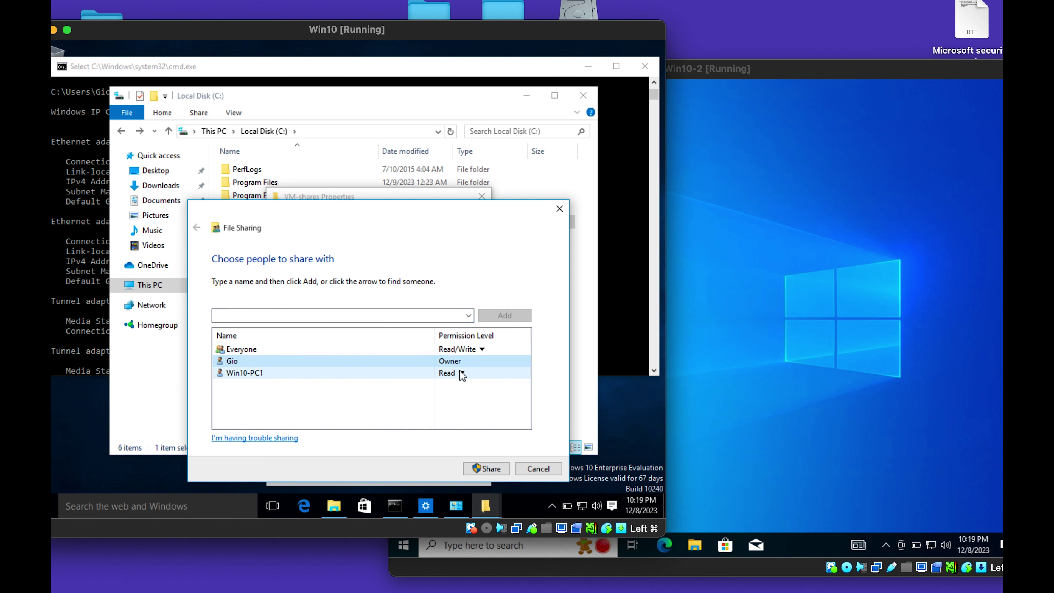
left_click(461, 372)
left_click(497, 391)
left_click(461, 349)
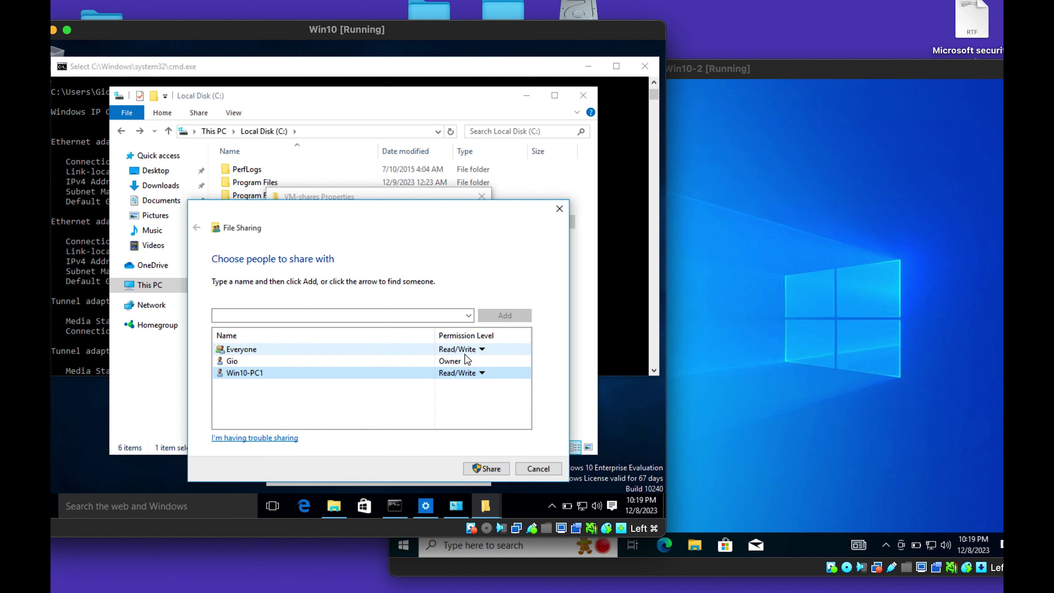
left_click(481, 349)
left_click(514, 352)
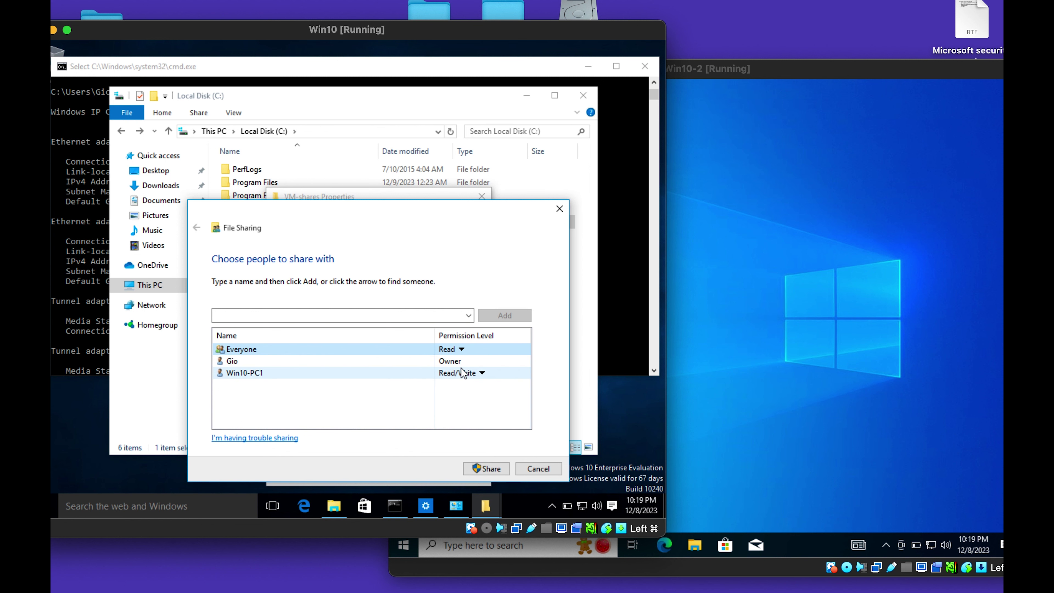
left_click(491, 471)
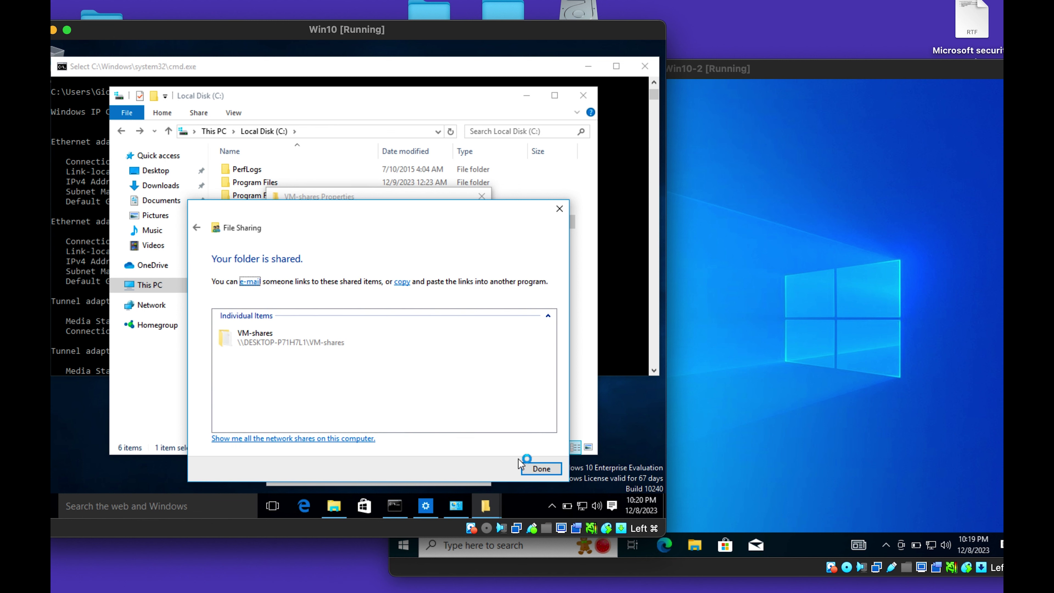
left_click(539, 463)
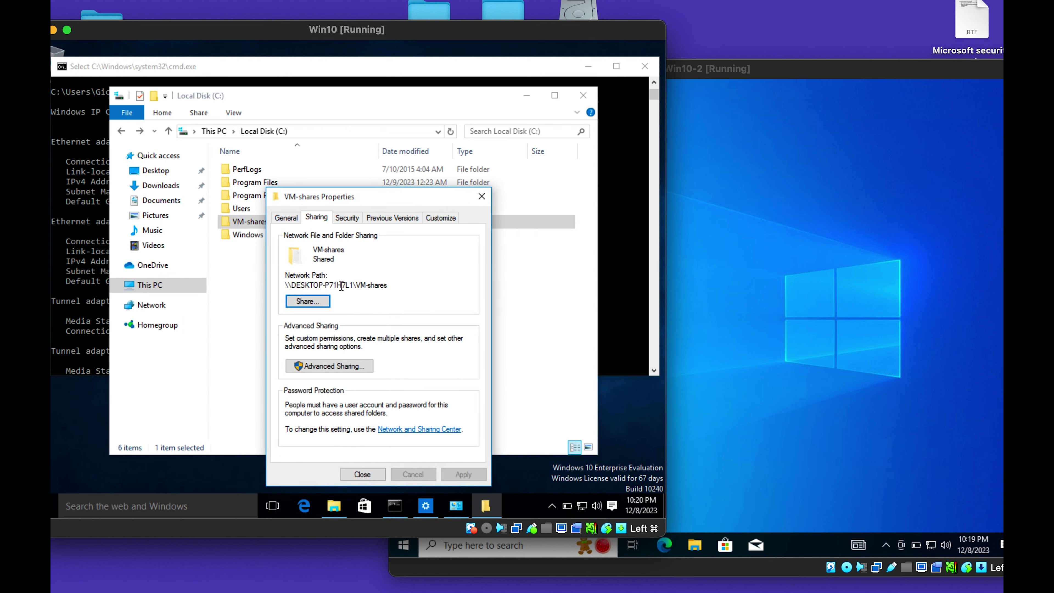
In Advanced Sharing, add the VMs group to VM-shares' share permissions.
left_click(356, 364)
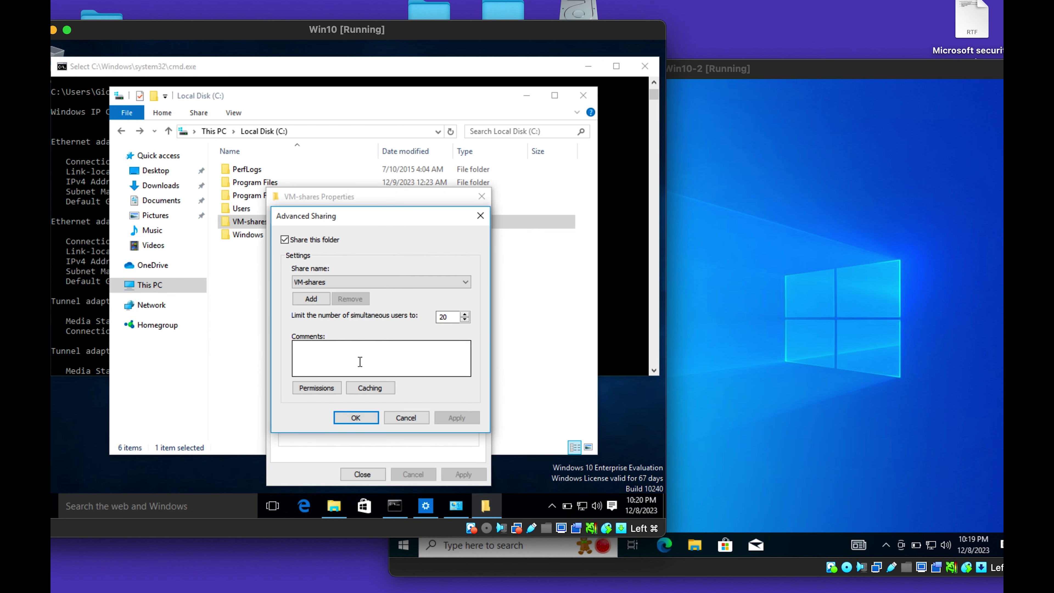
left_click(316, 387)
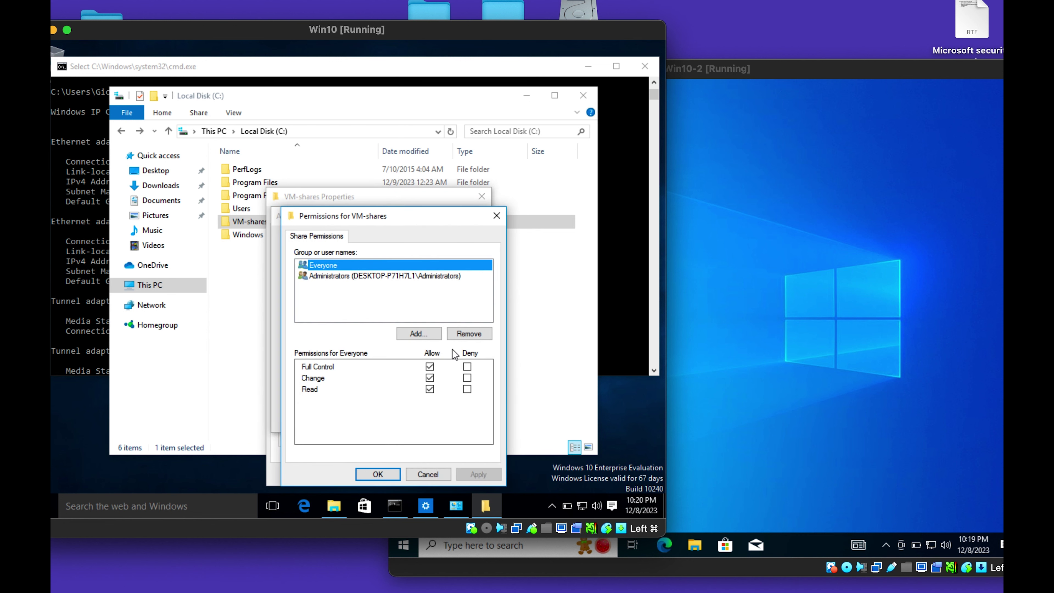
left_click(371, 296)
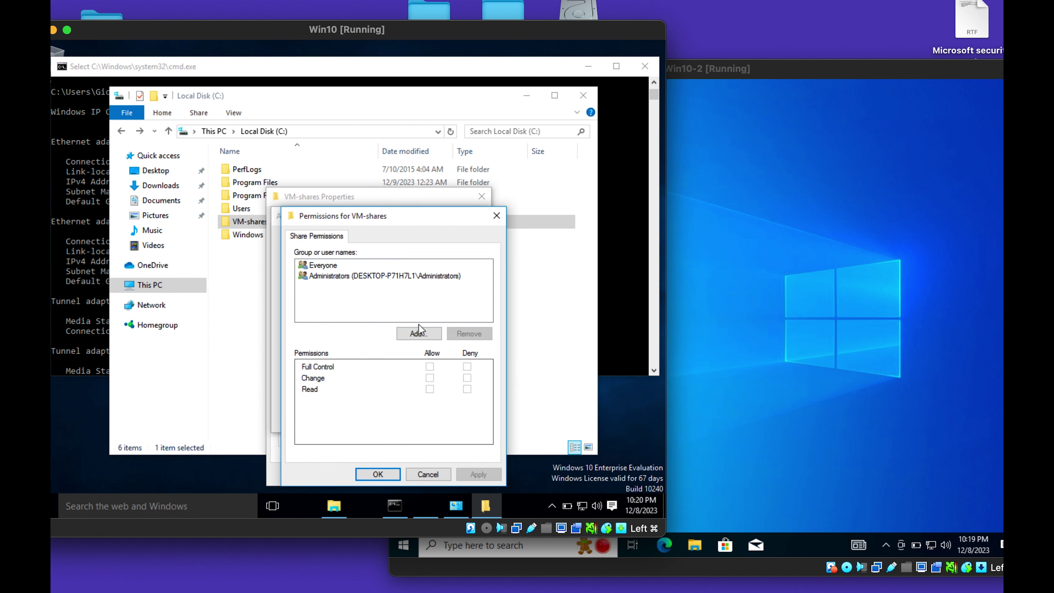
left_click(418, 333)
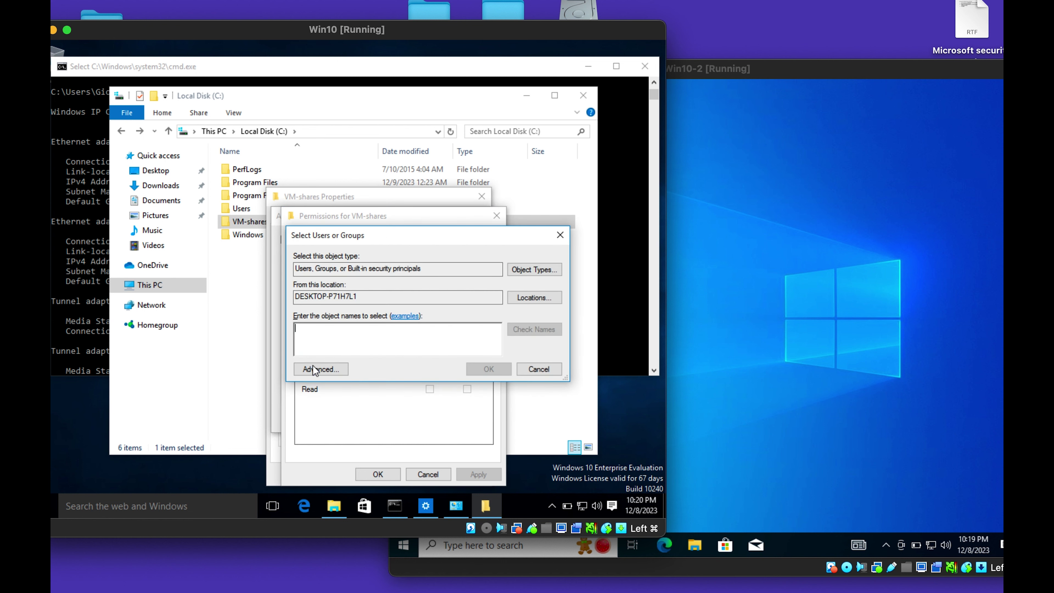
left_click(313, 366)
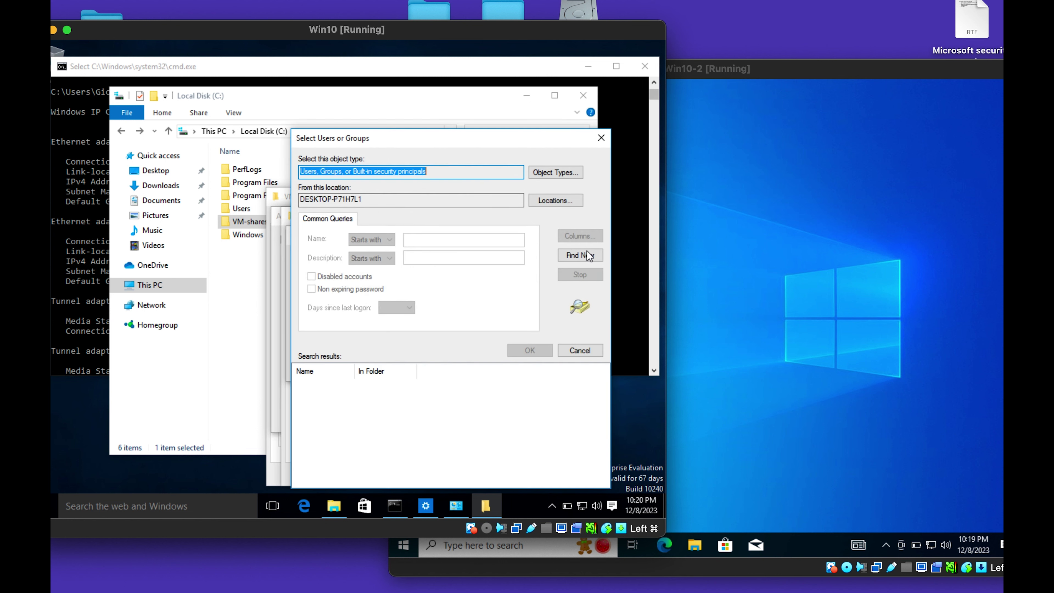
left_click(582, 255)
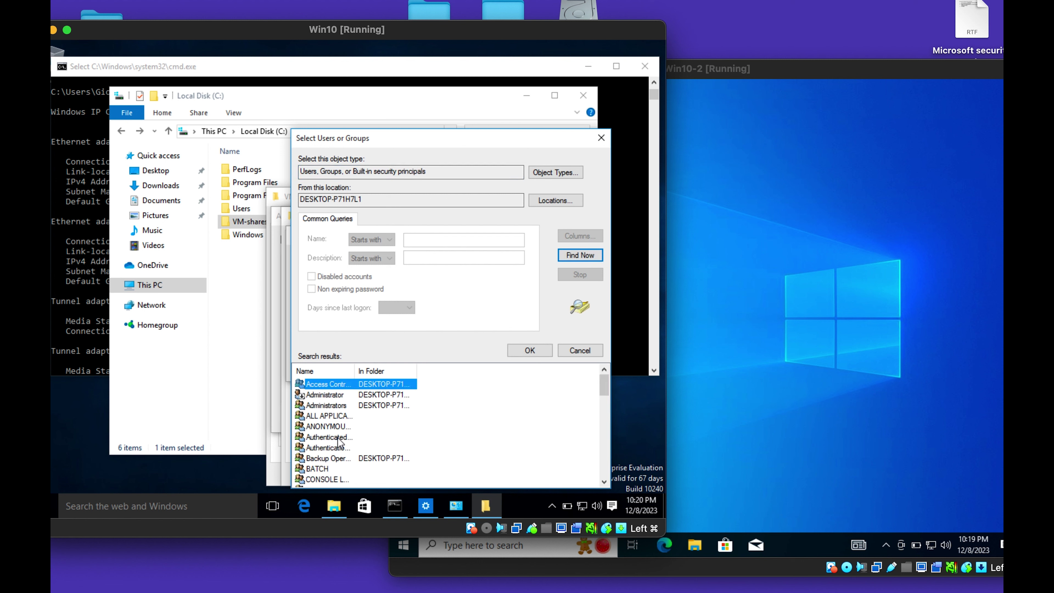
scroll(338, 442, "down", 10)
left_click(320, 470)
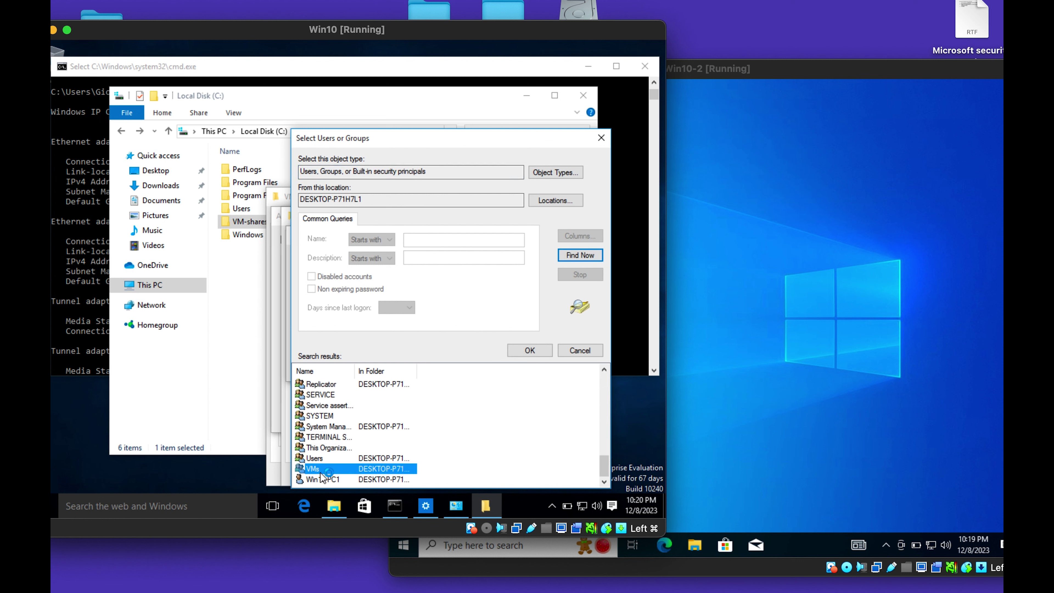
left_click(536, 350)
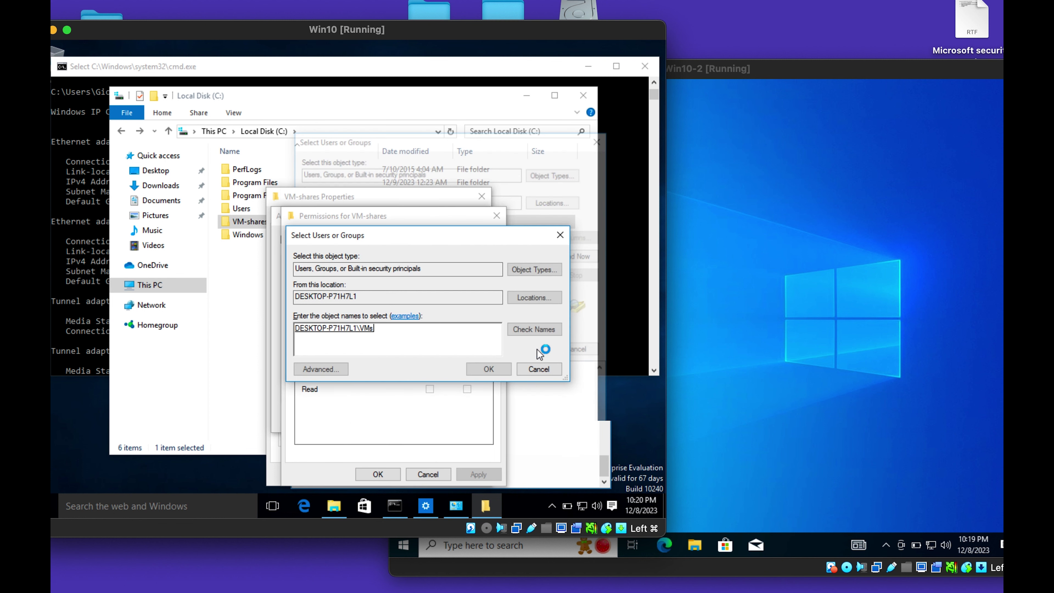
left_click(482, 370)
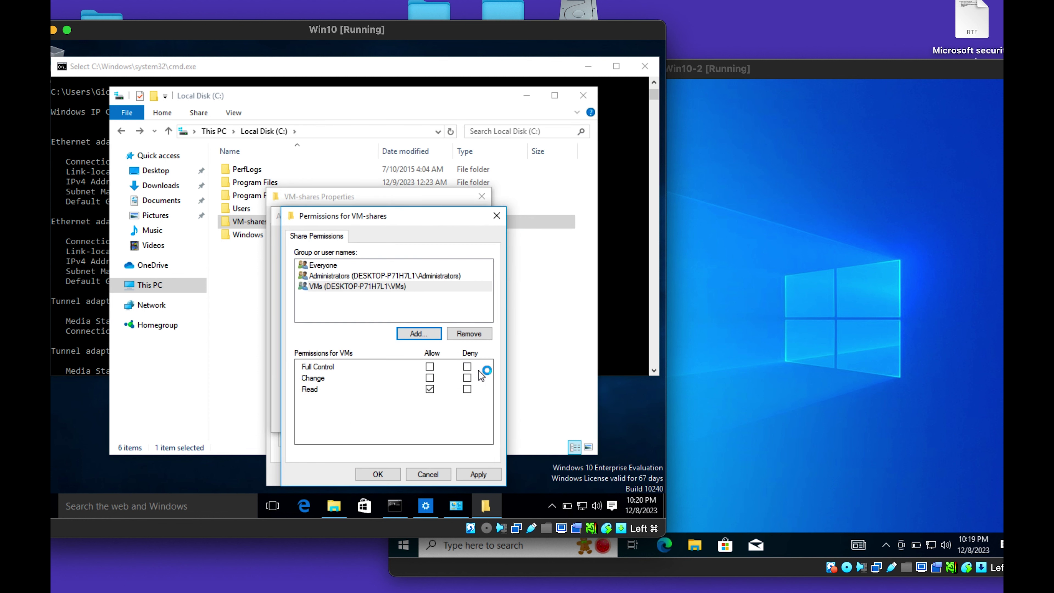
Allow the VMs group Full Control and save the share and Advanced Sharing settings.
left_click(427, 367)
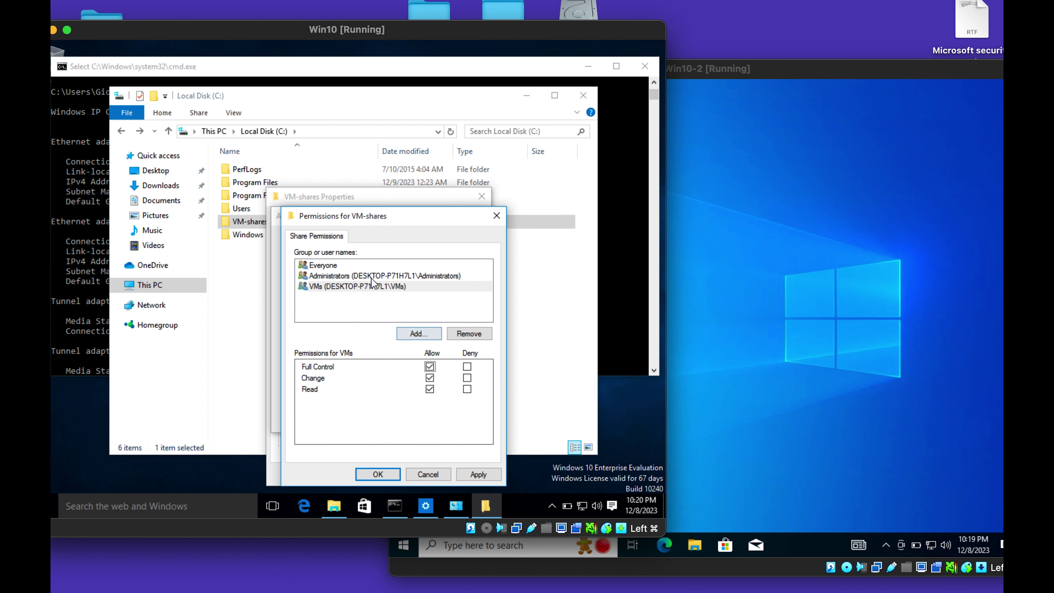
left_click(375, 266)
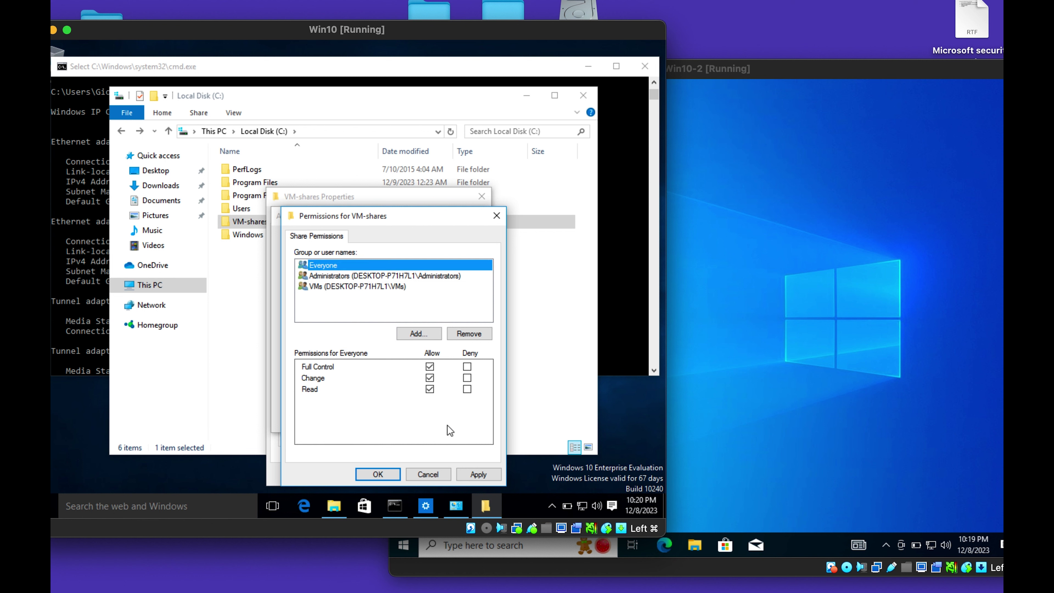
left_click(480, 471)
left_click(378, 474)
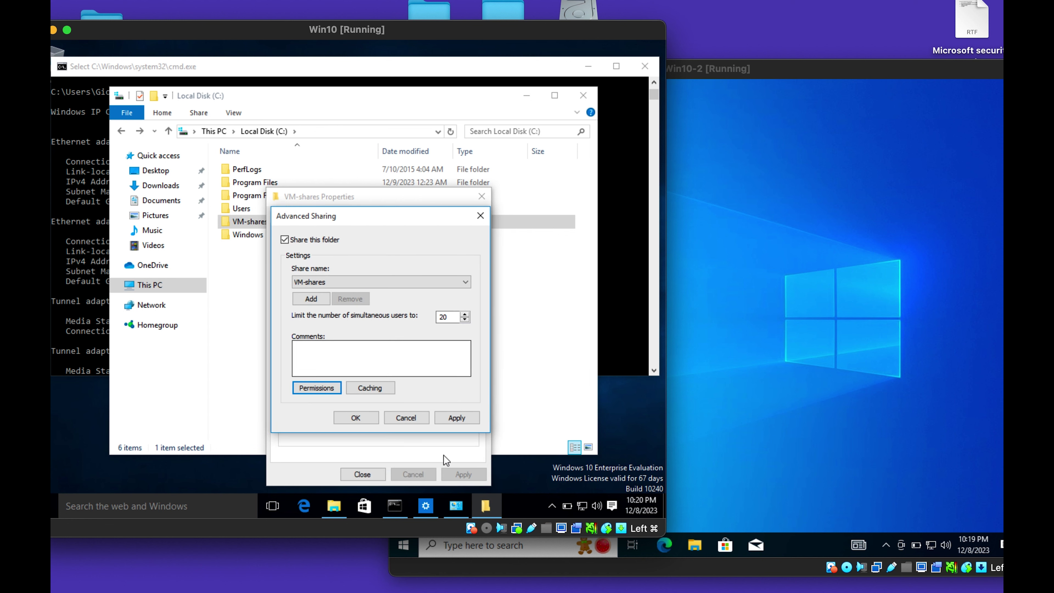
left_click(453, 419)
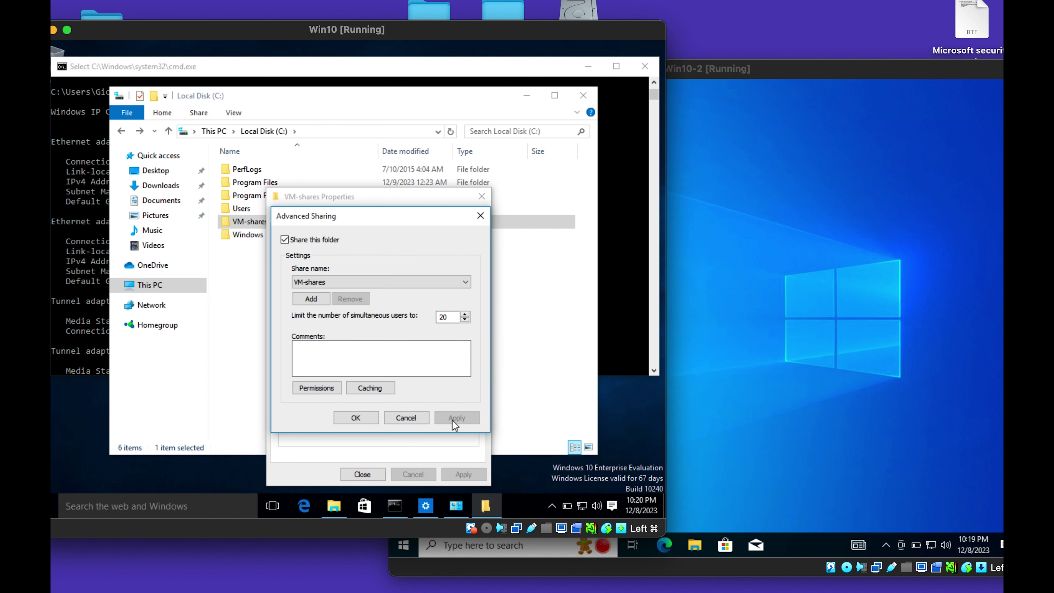
left_click(365, 420)
Remove Everyone and the individual user accounts from VM-shares' NTFS security permissions.
left_click(347, 216)
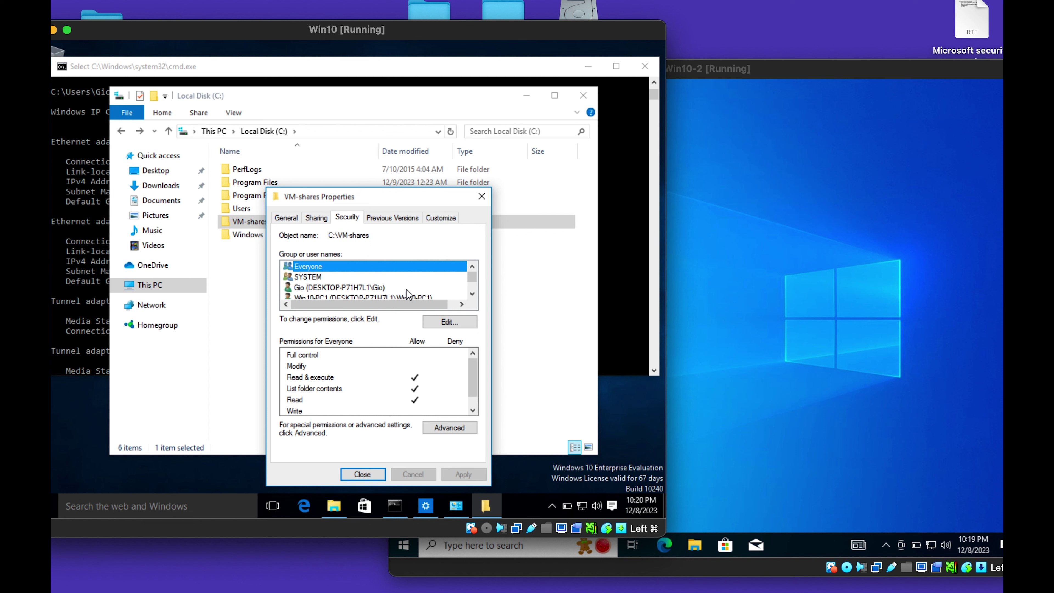
left_click(449, 322)
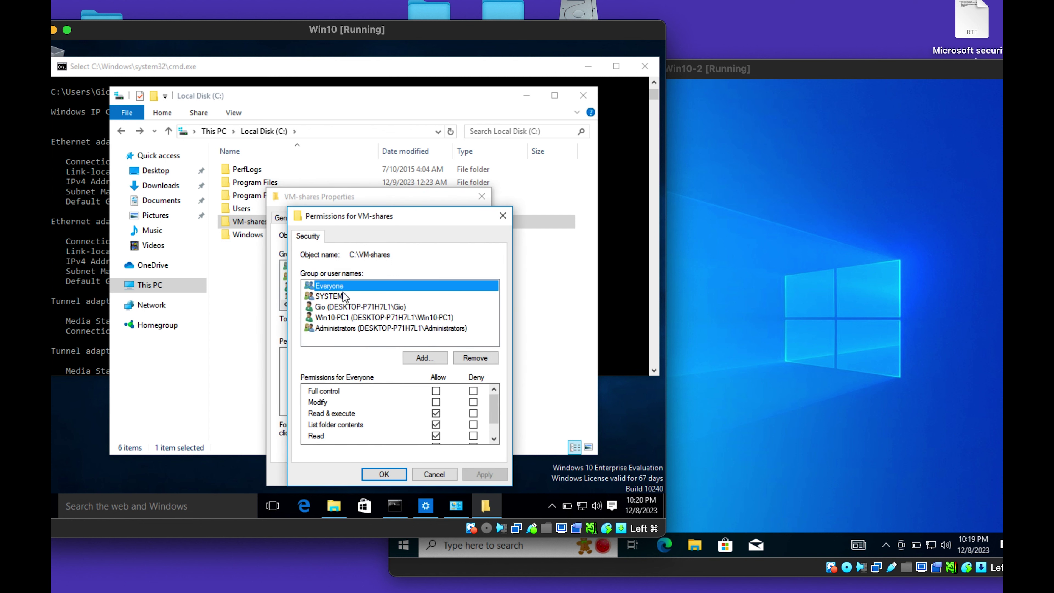
left_click(478, 360)
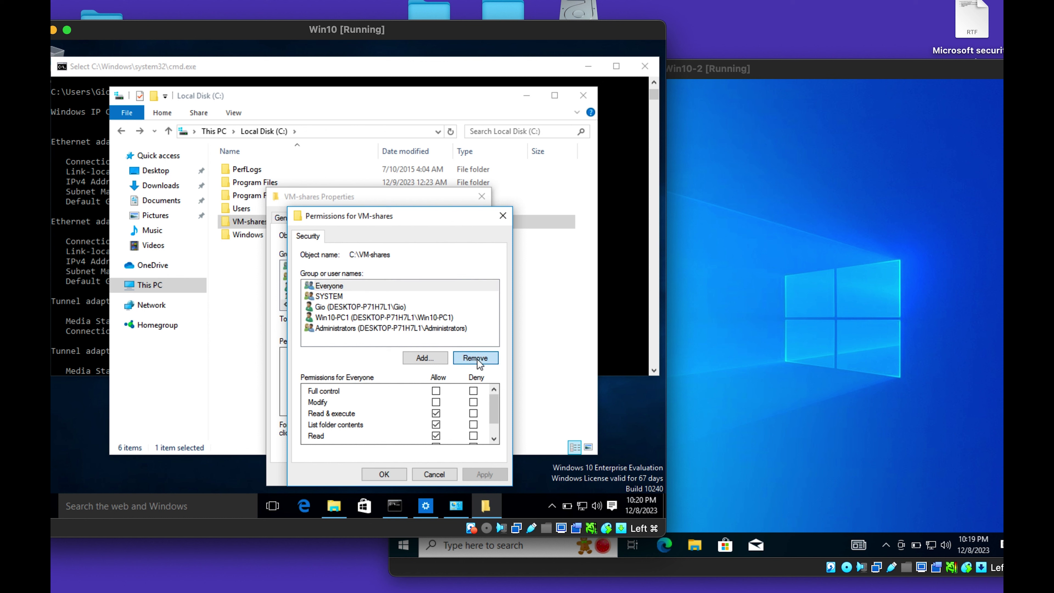
left_click(333, 291)
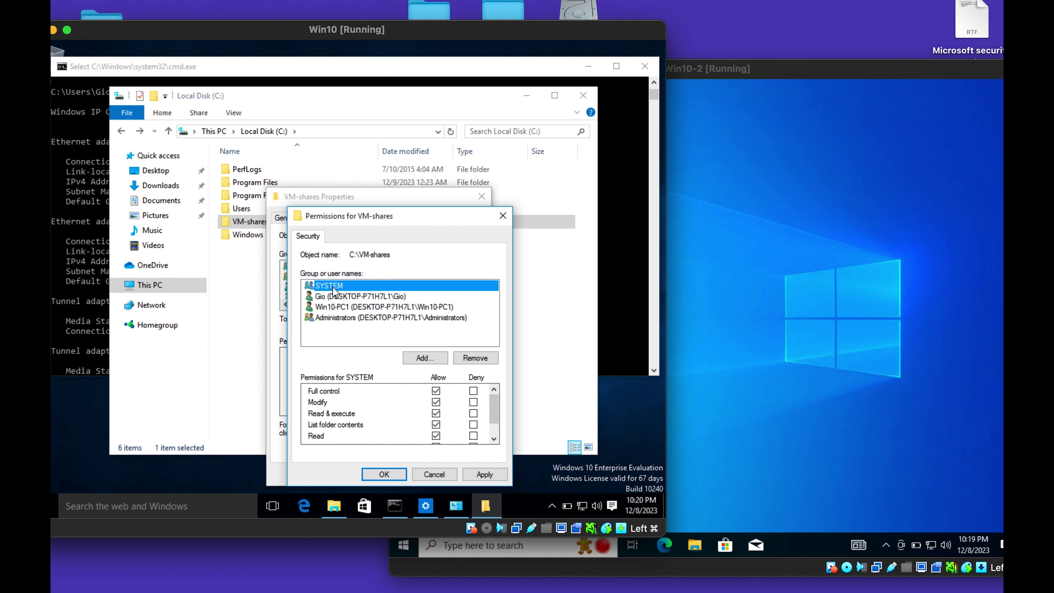
left_click(346, 297)
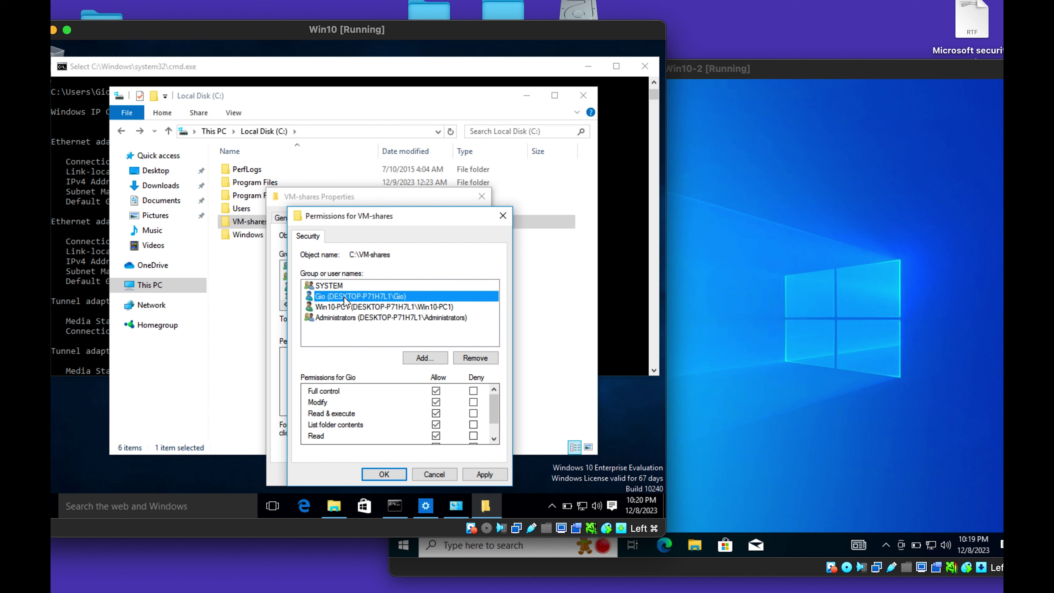
left_click(369, 306)
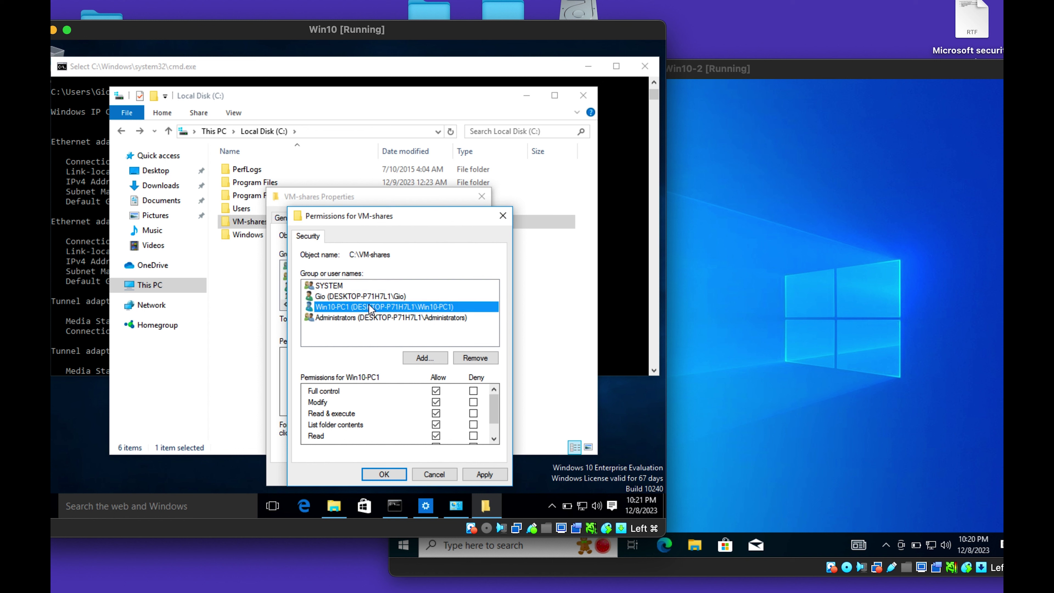
left_click(475, 357)
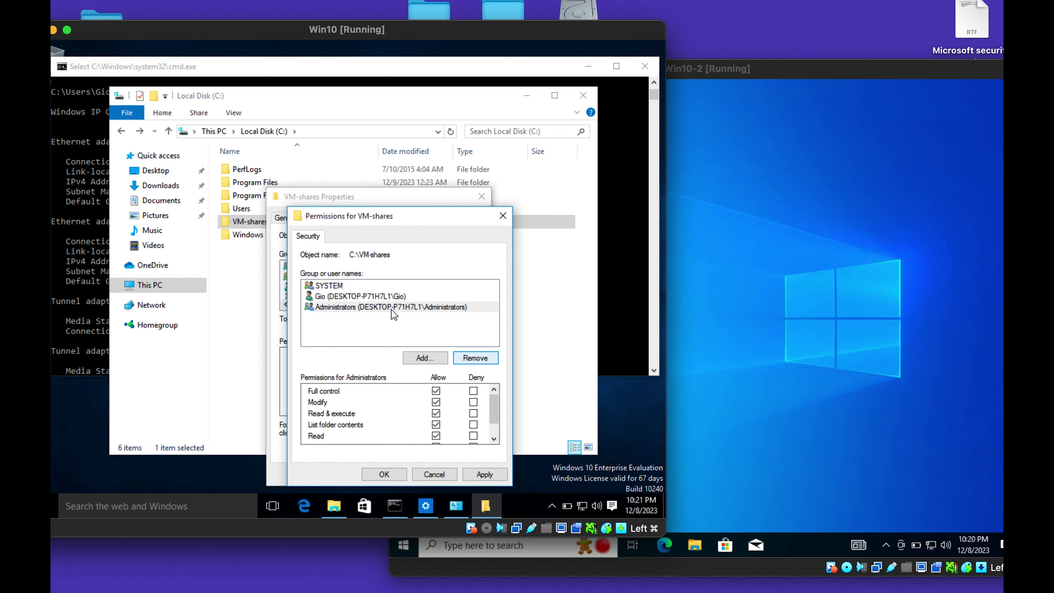
left_click(376, 298)
left_click(475, 358)
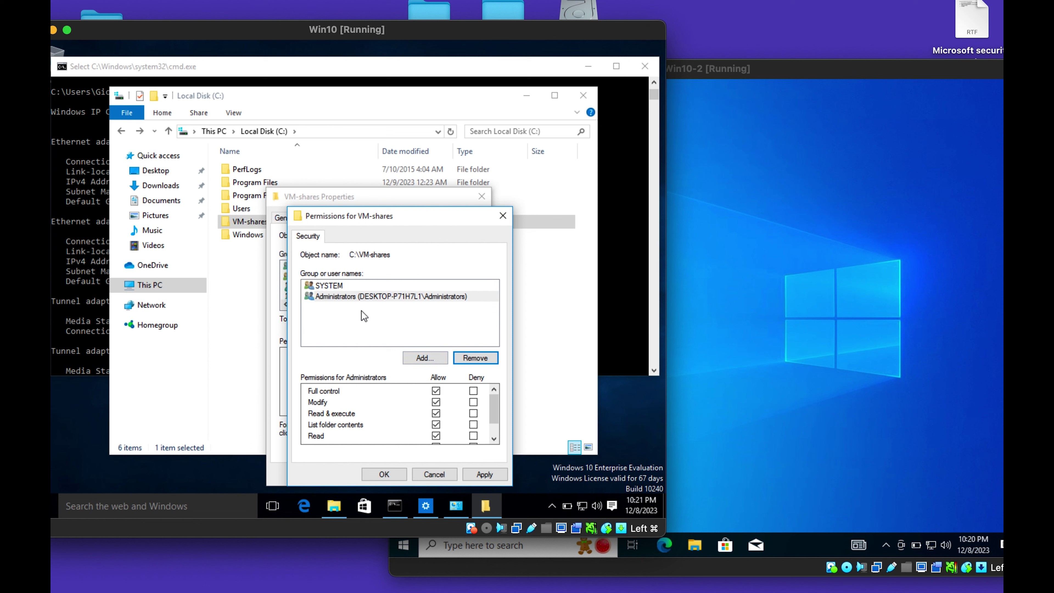
Add the VMs group with Full control Allow and save the NTFS permissions.
left_click(410, 354)
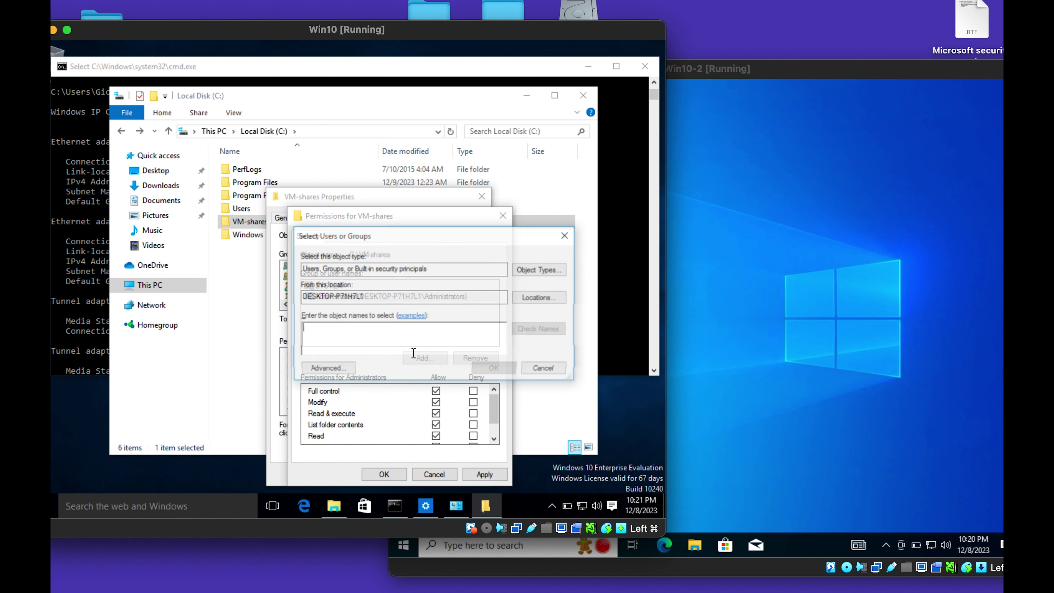
left_click(327, 369)
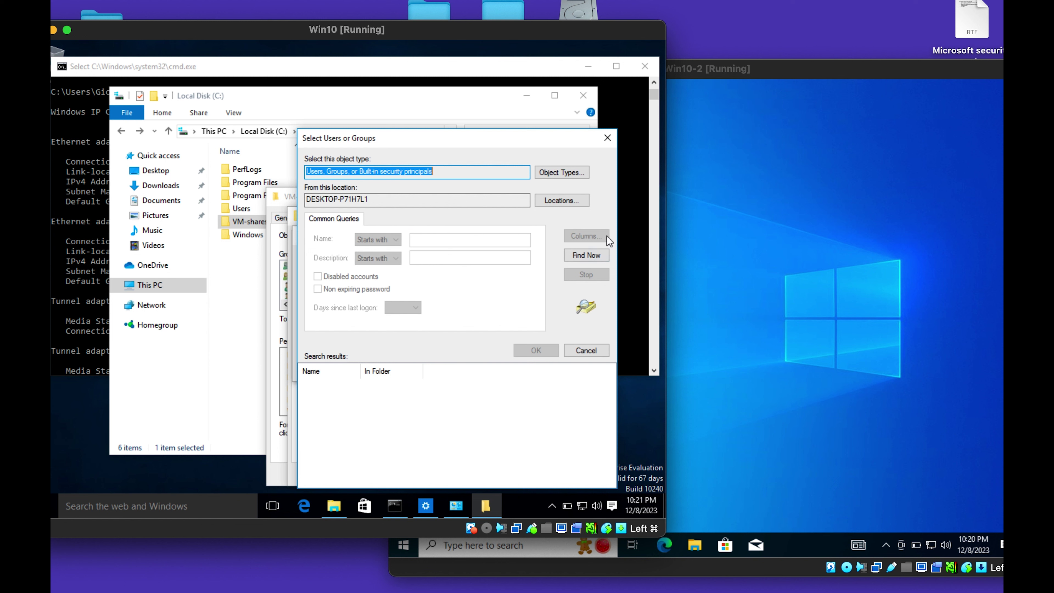
left_click(593, 258)
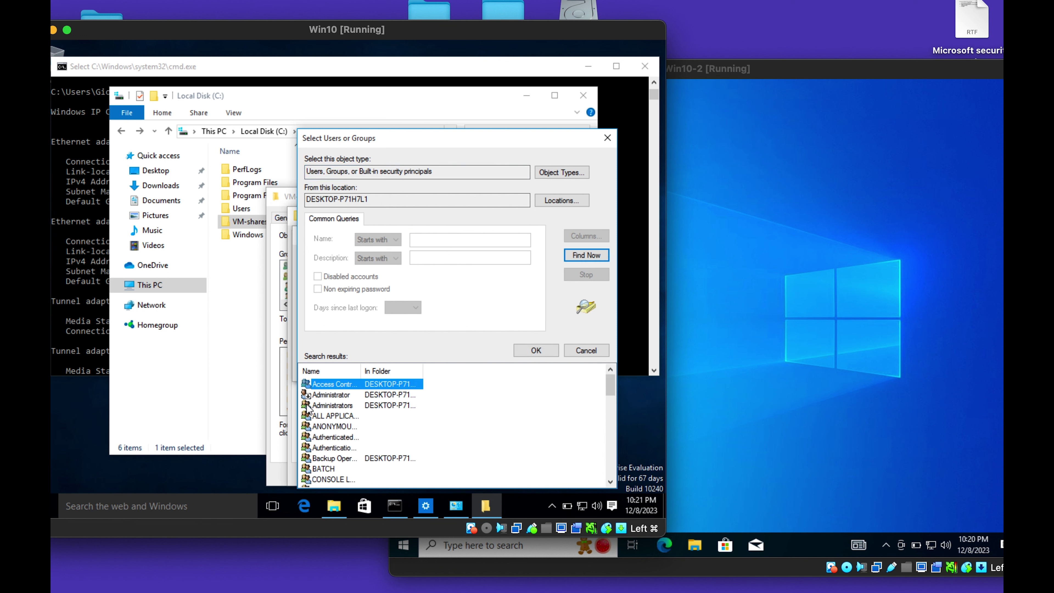
scroll(308, 409, "down", 7)
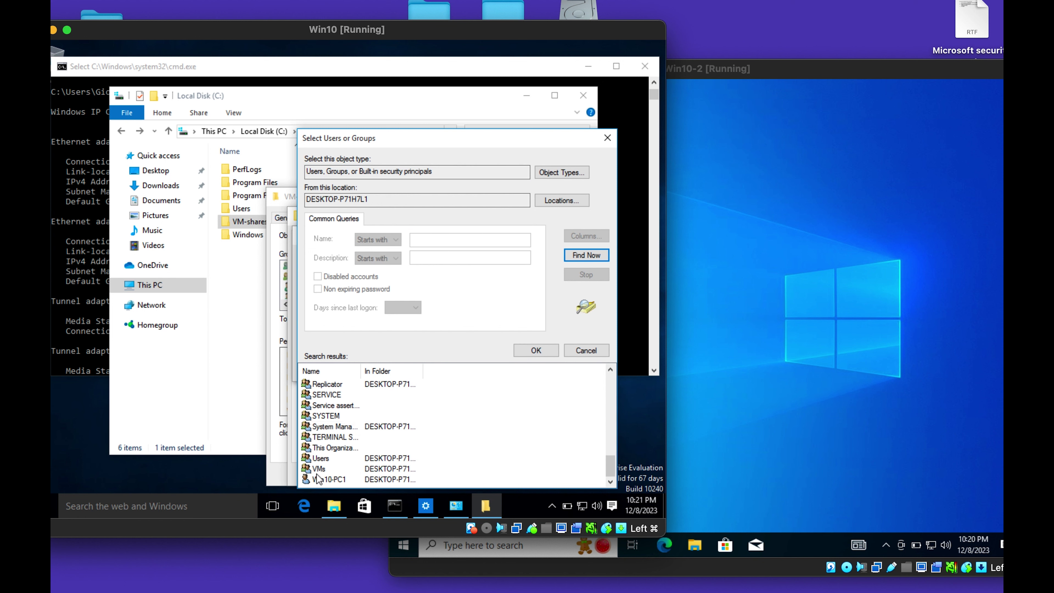
left_click(317, 470)
left_click(516, 349)
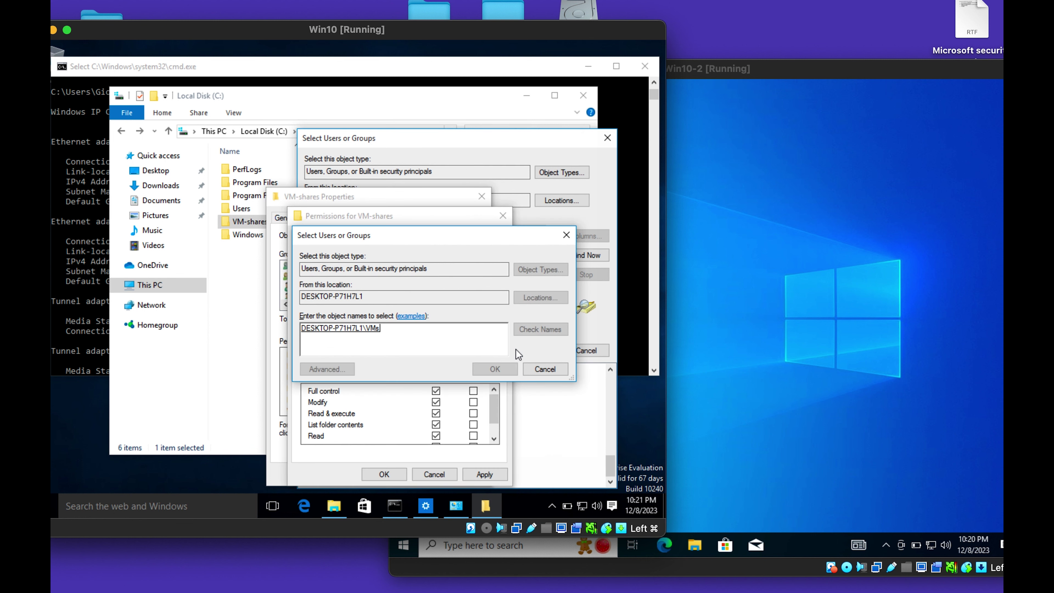
left_click(483, 370)
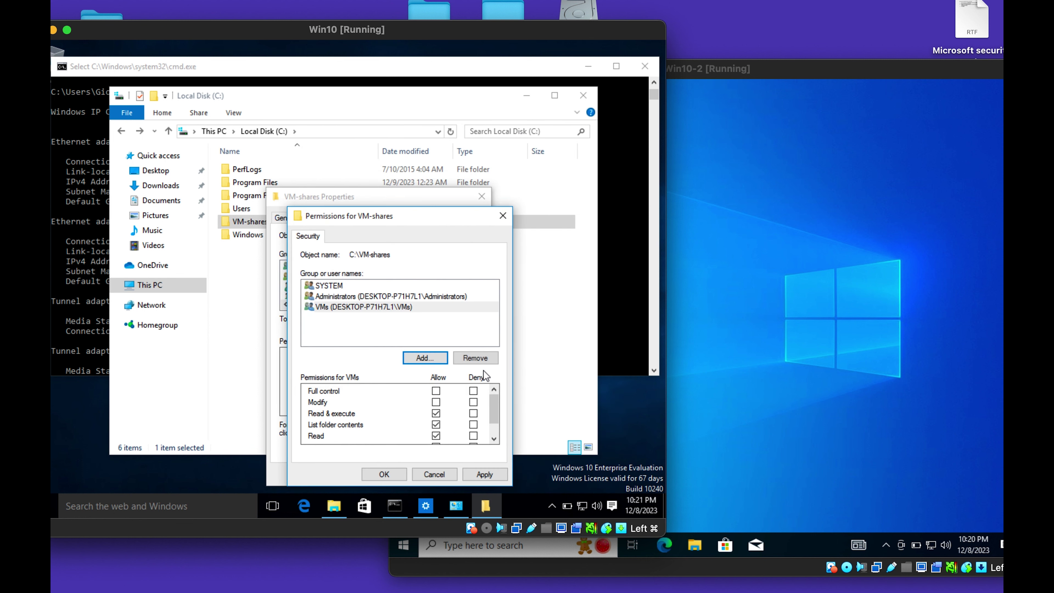
left_click(395, 327)
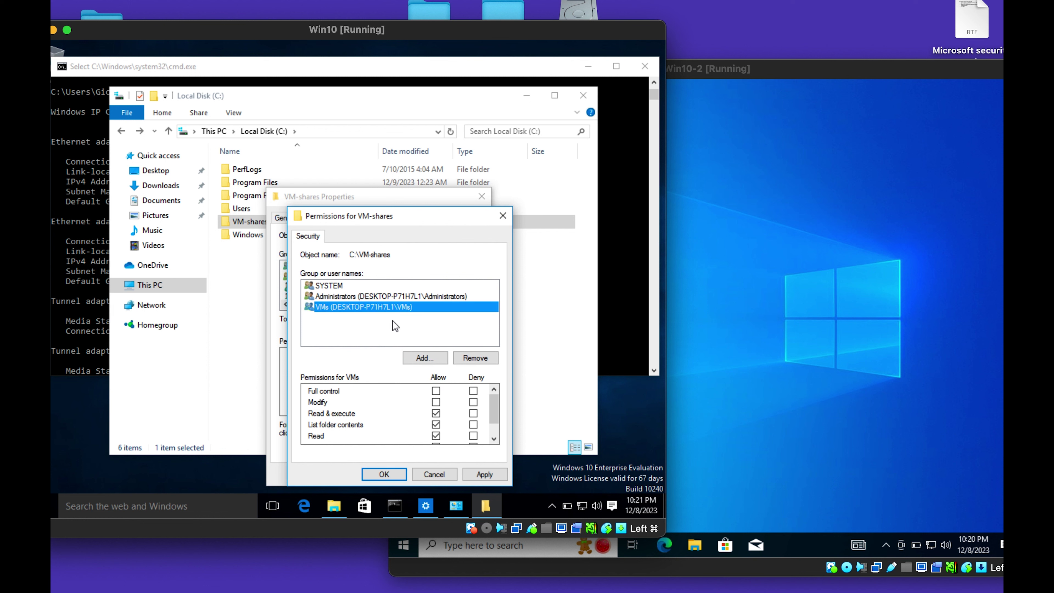
left_click(436, 390)
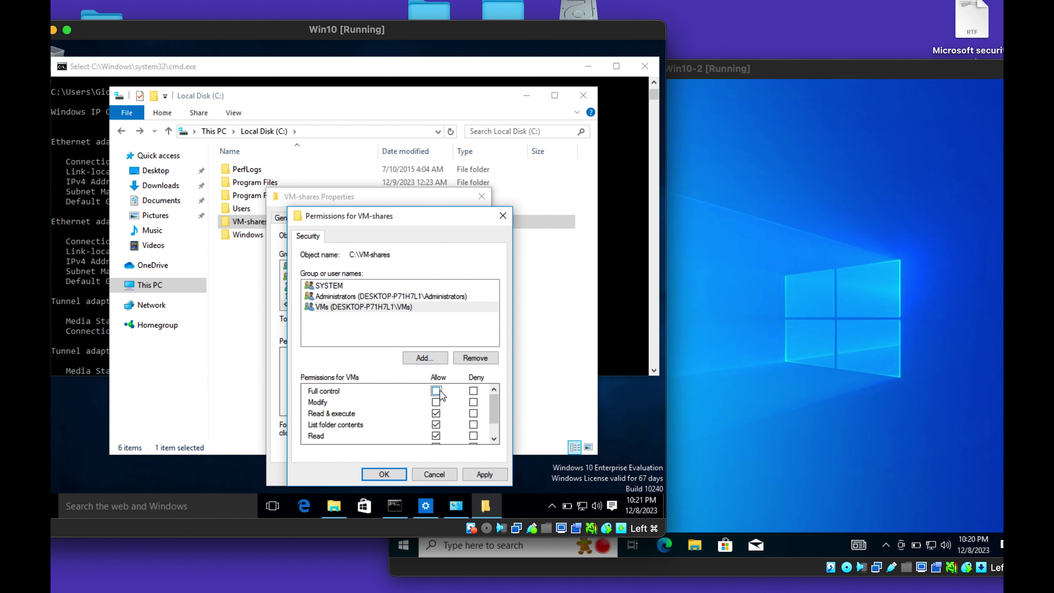
left_click(479, 475)
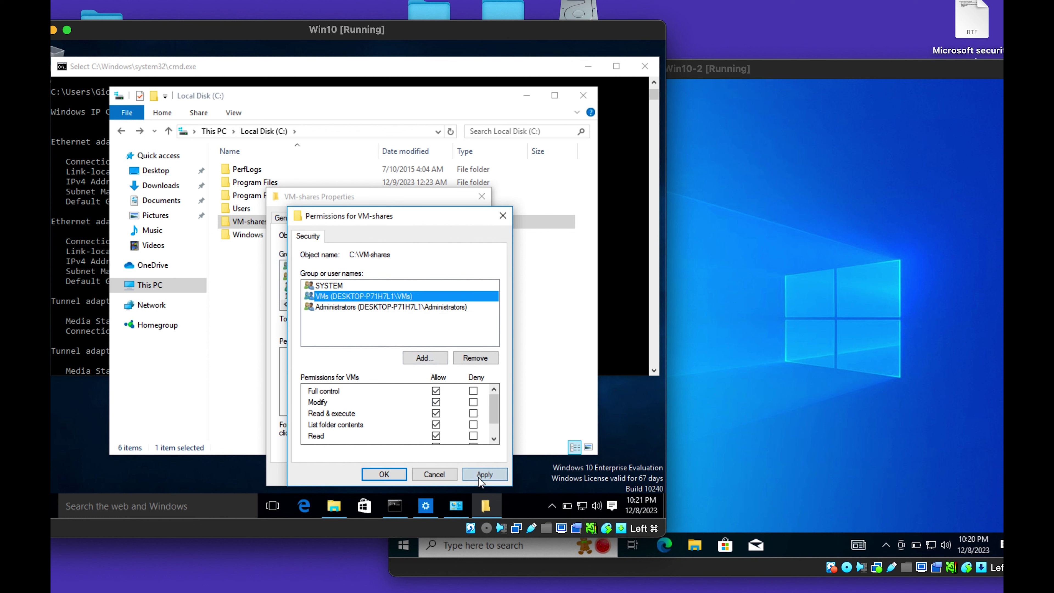
left_click(394, 473)
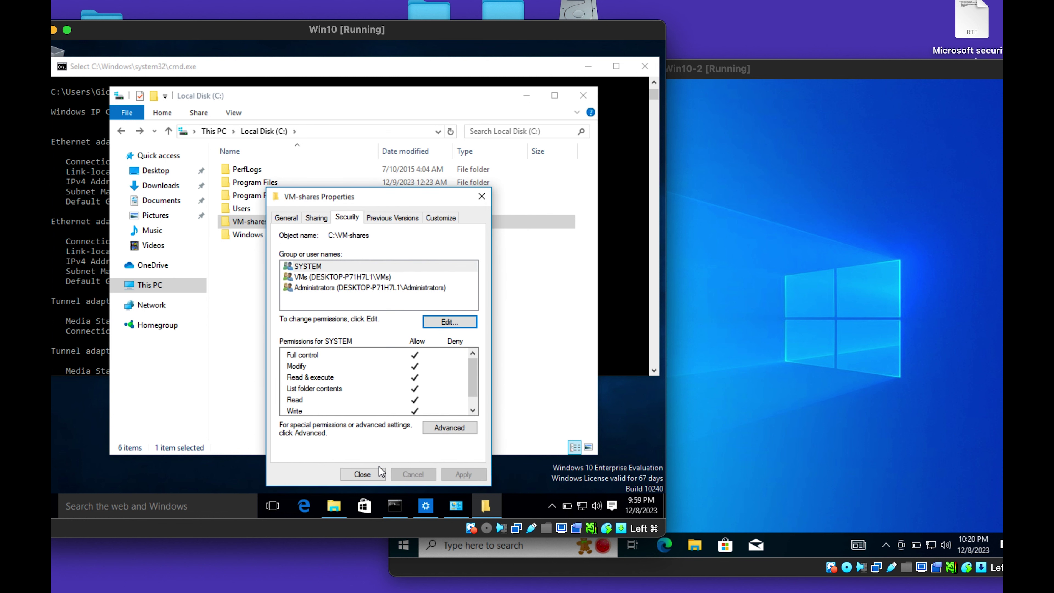
Close the VM-shares Properties and Local Disk (C:) windows on Win10.
left_click(363, 475)
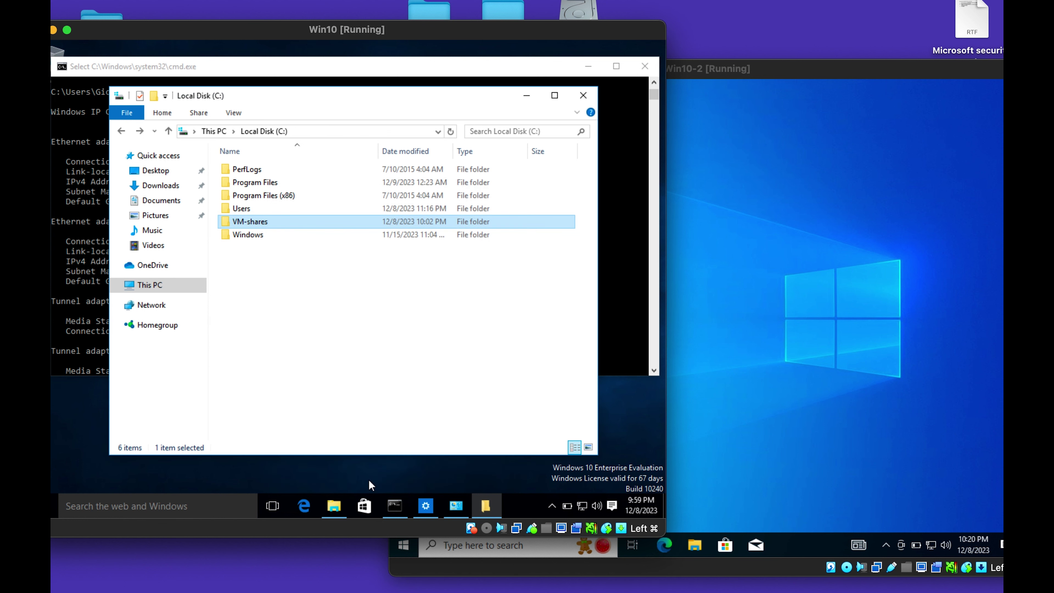
left_click(392, 259)
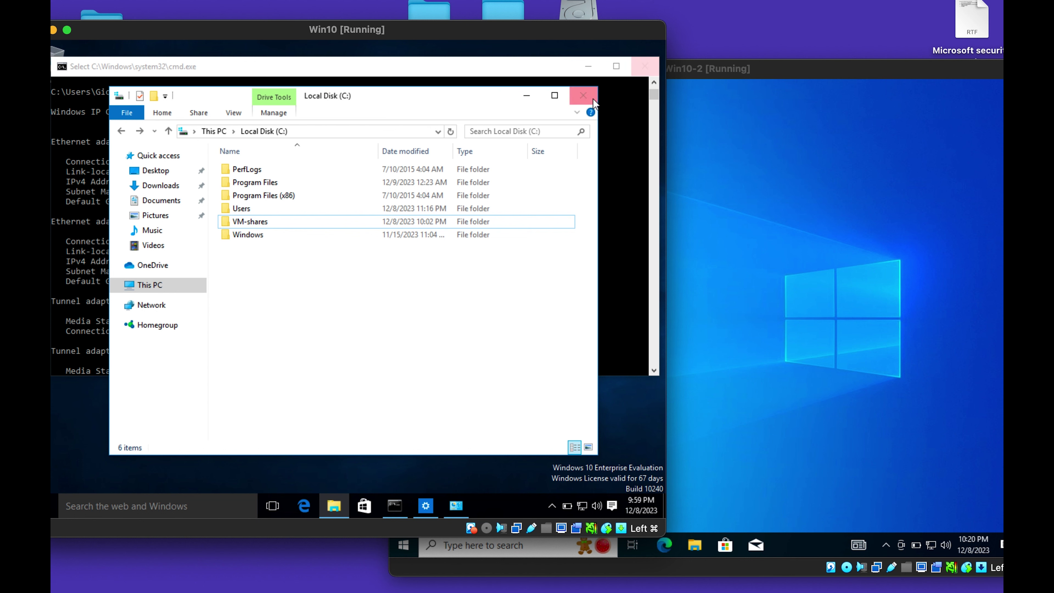
left_click(584, 95)
On Win10-2, open Network & Internet settings from the network tray icon.
left_click(779, 256)
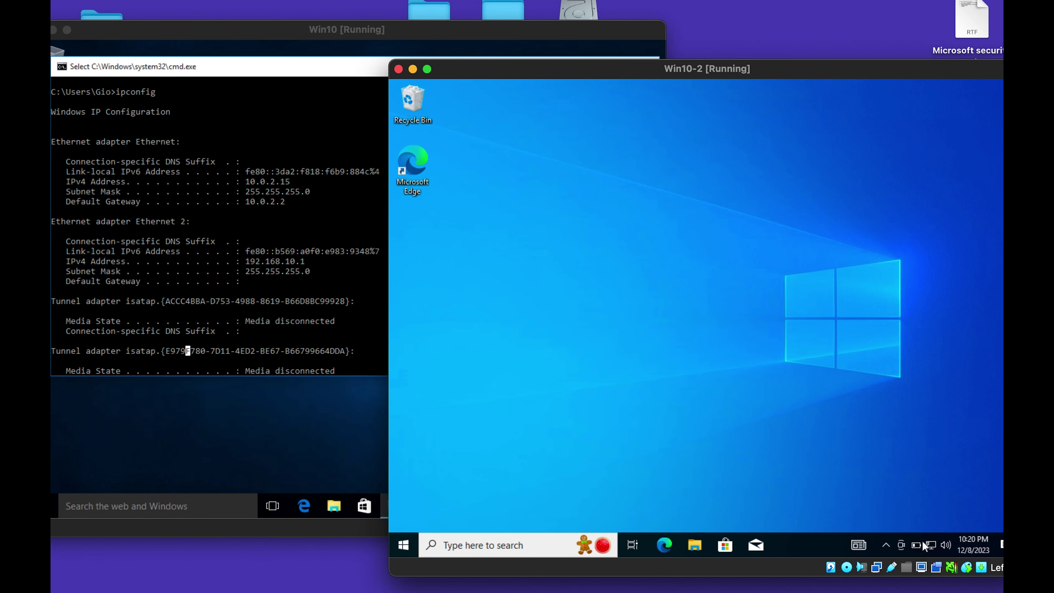
right_click(929, 543)
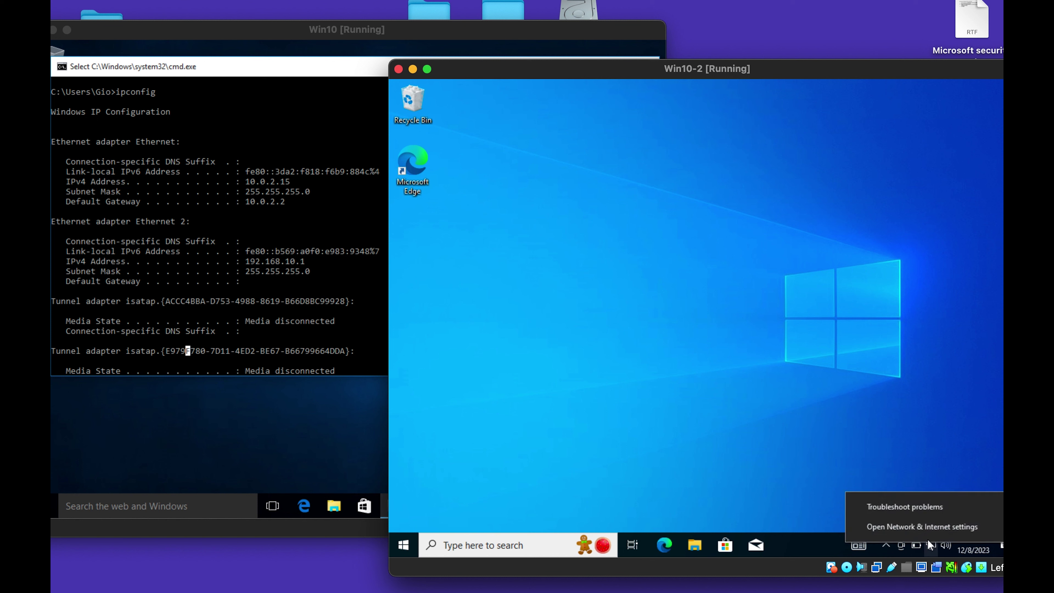
left_click(923, 530)
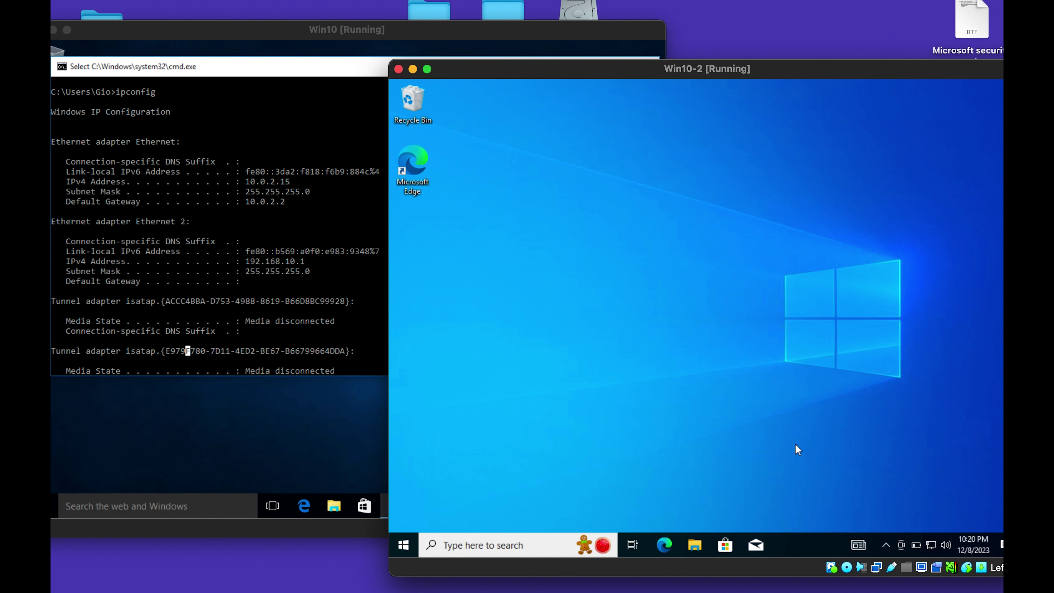
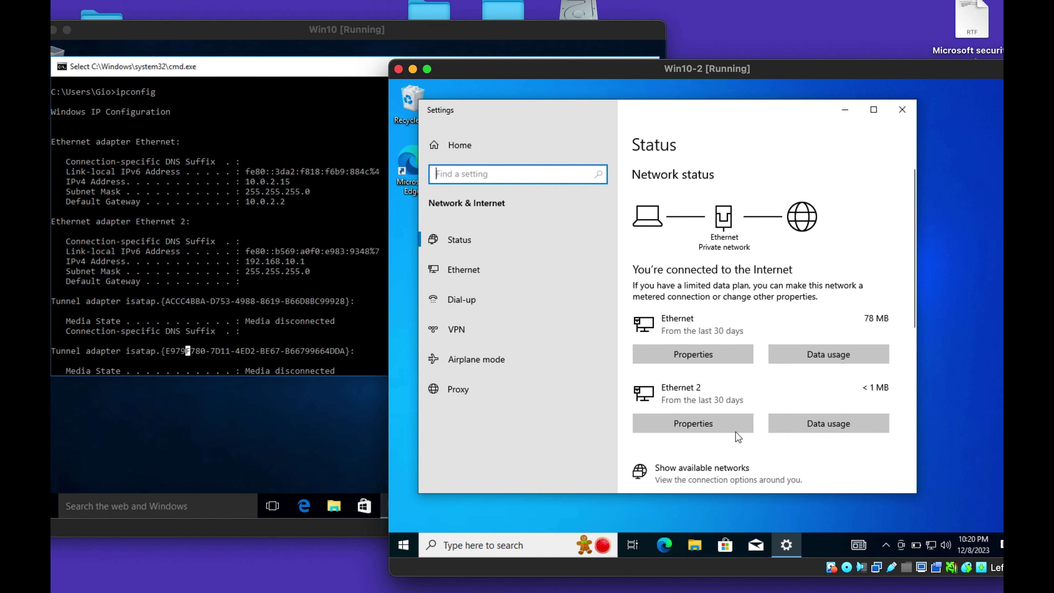
Switch Ethernet 2's IP assignment to Manual IPv4 and enter address 192.168.10.2.
left_click(692, 423)
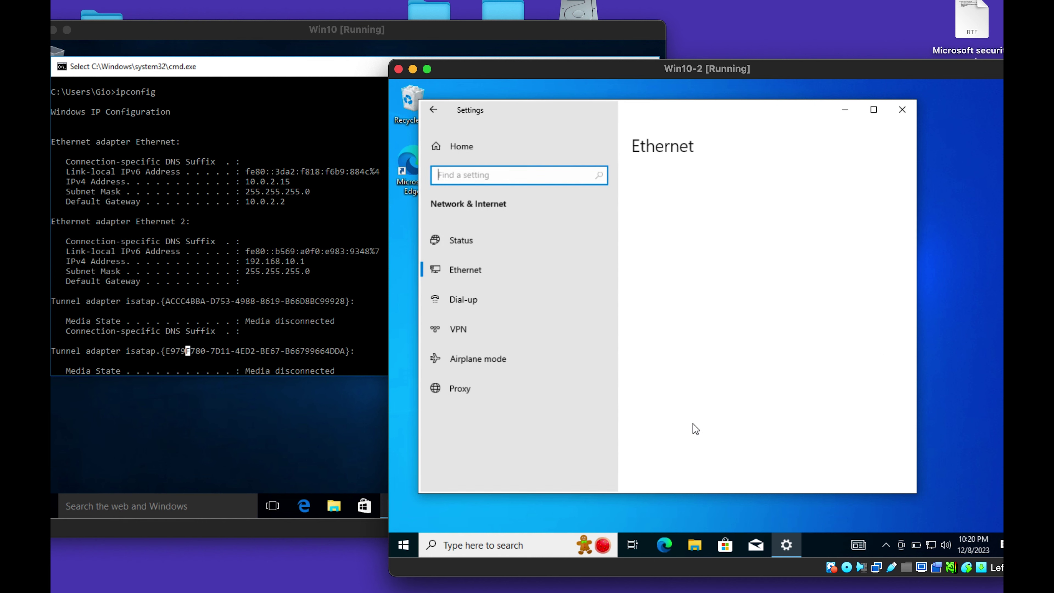
scroll(524, 404, "down", 3)
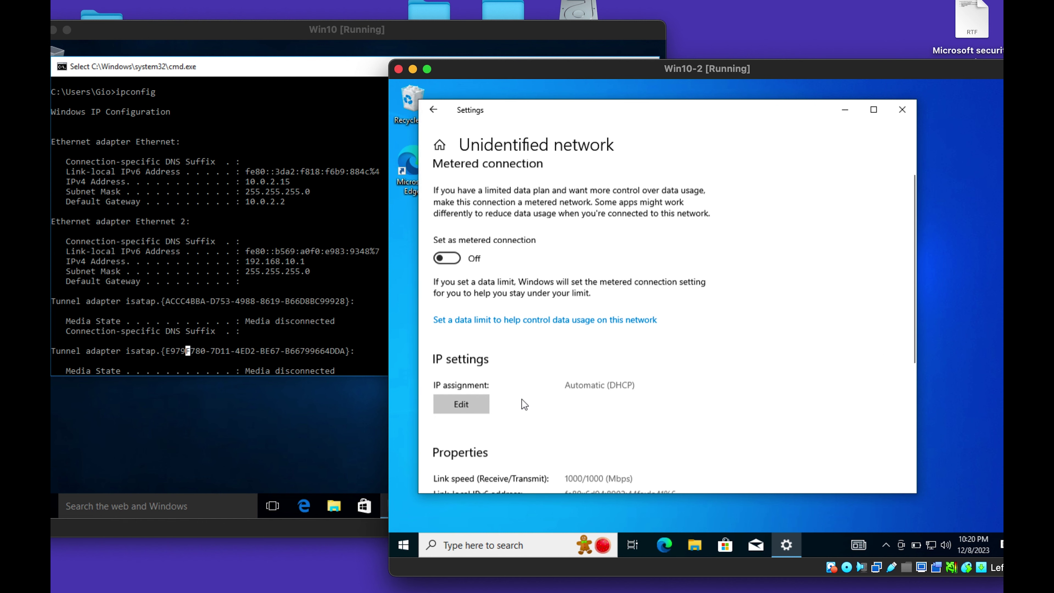
left_click(468, 278)
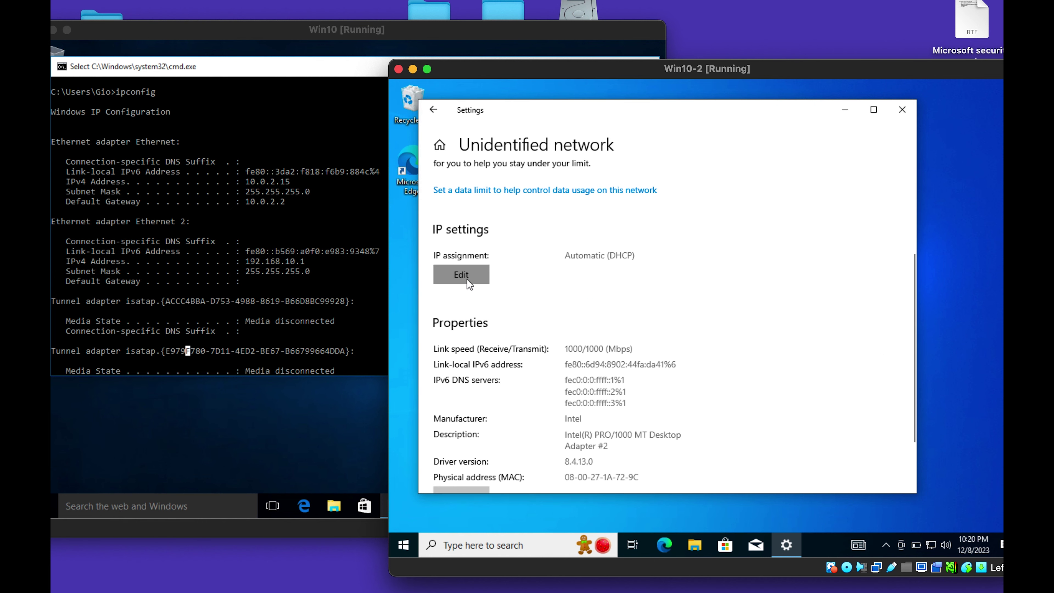
left_click(644, 287)
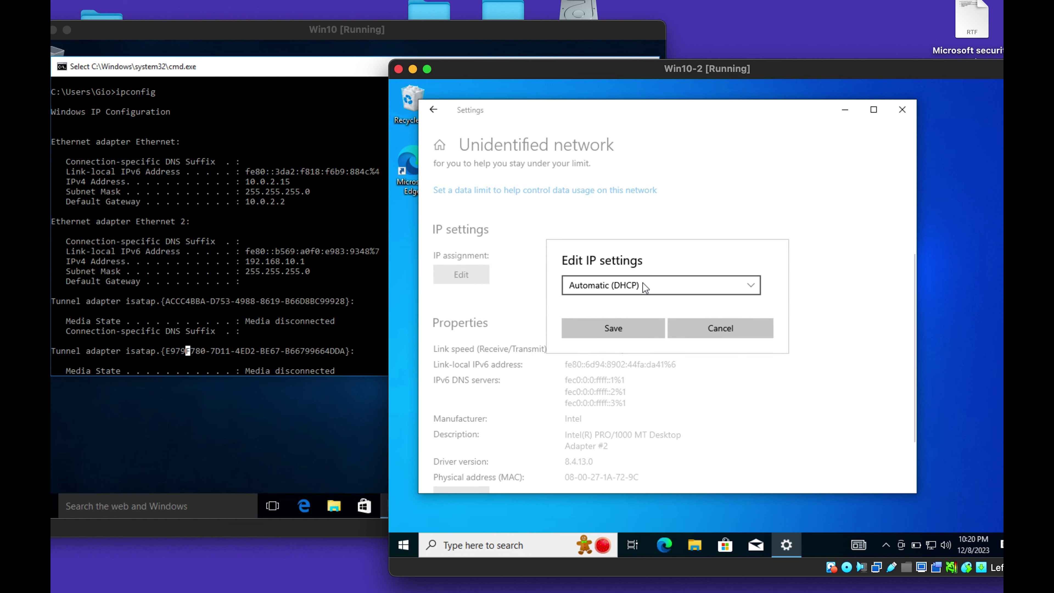
left_click(612, 308)
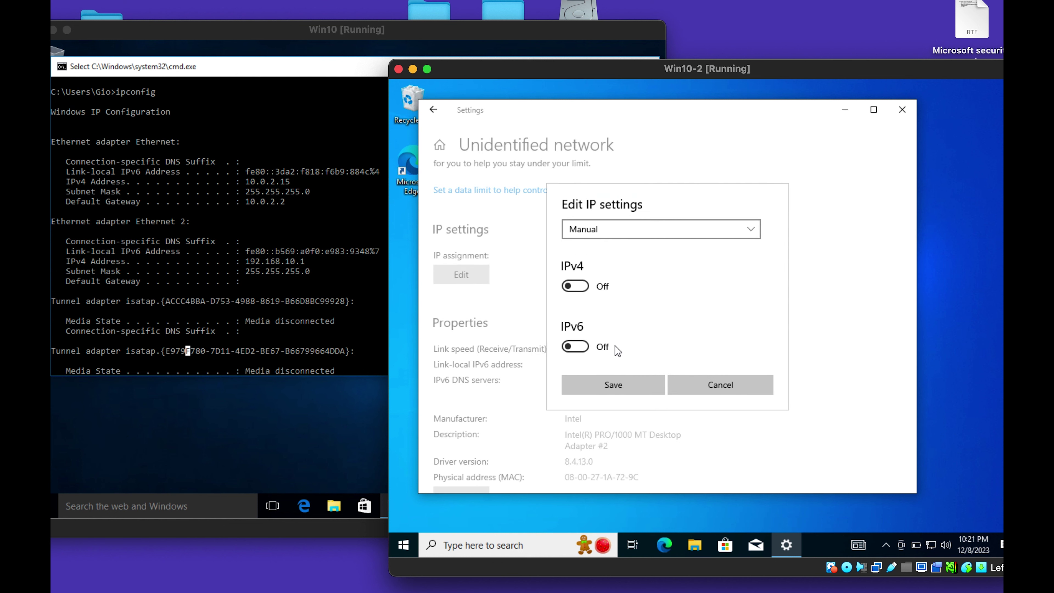
left_click(580, 289)
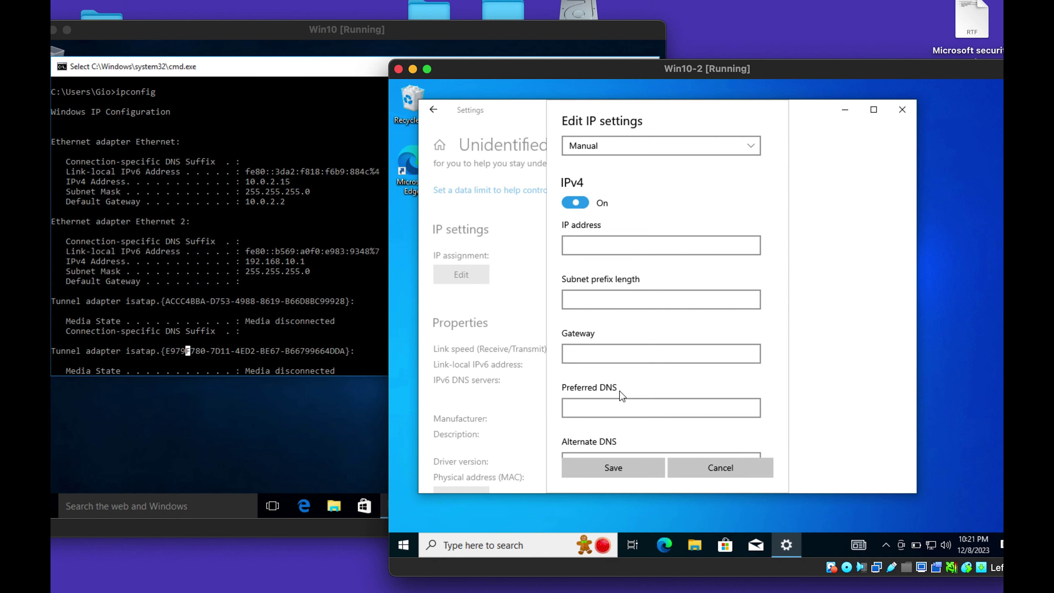
left_click(598, 247)
type("1")
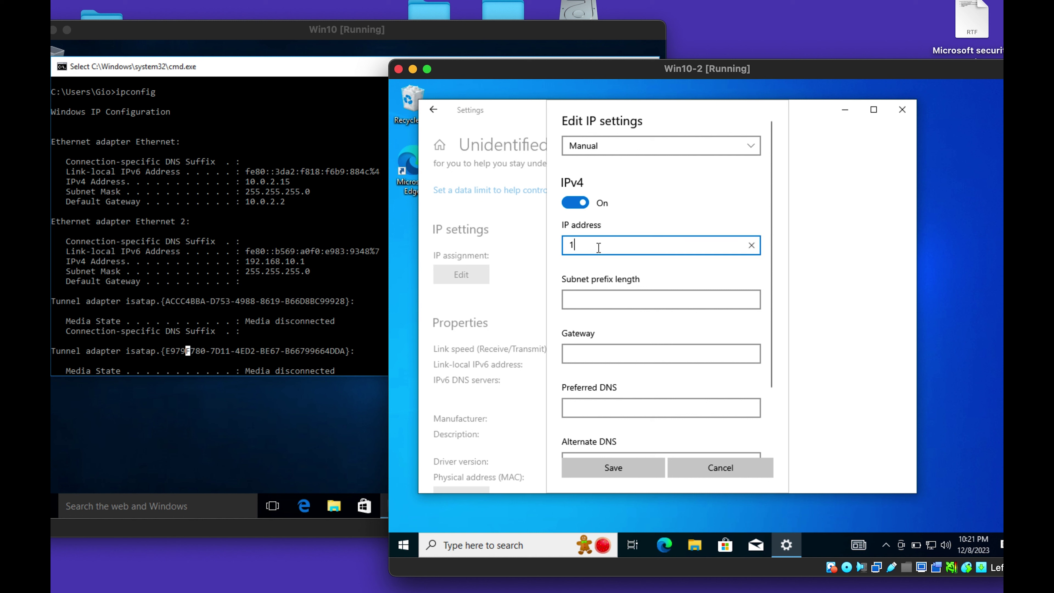
type("92.168")
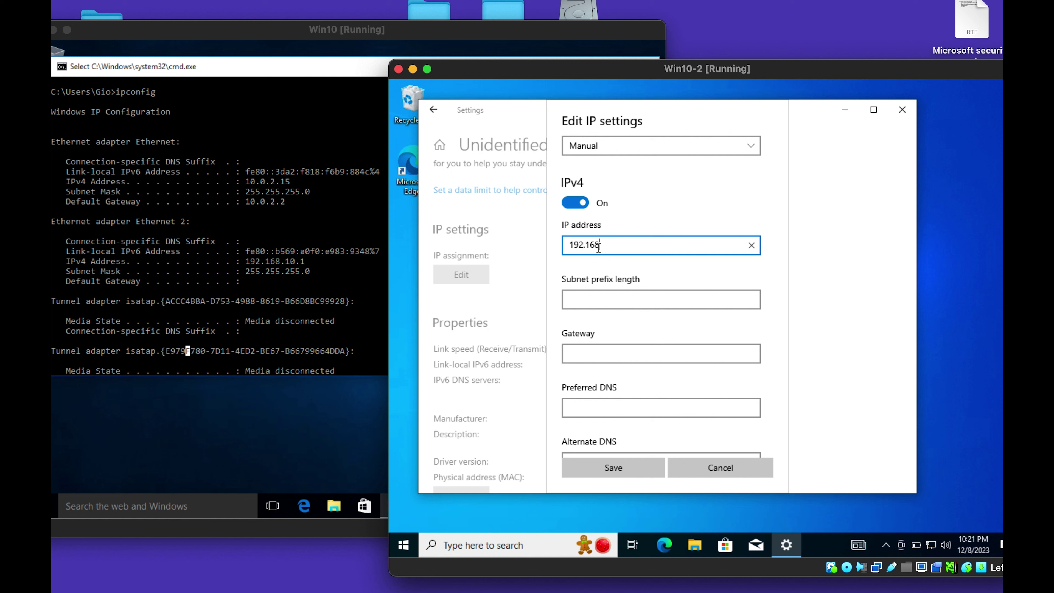
type(".10.2")
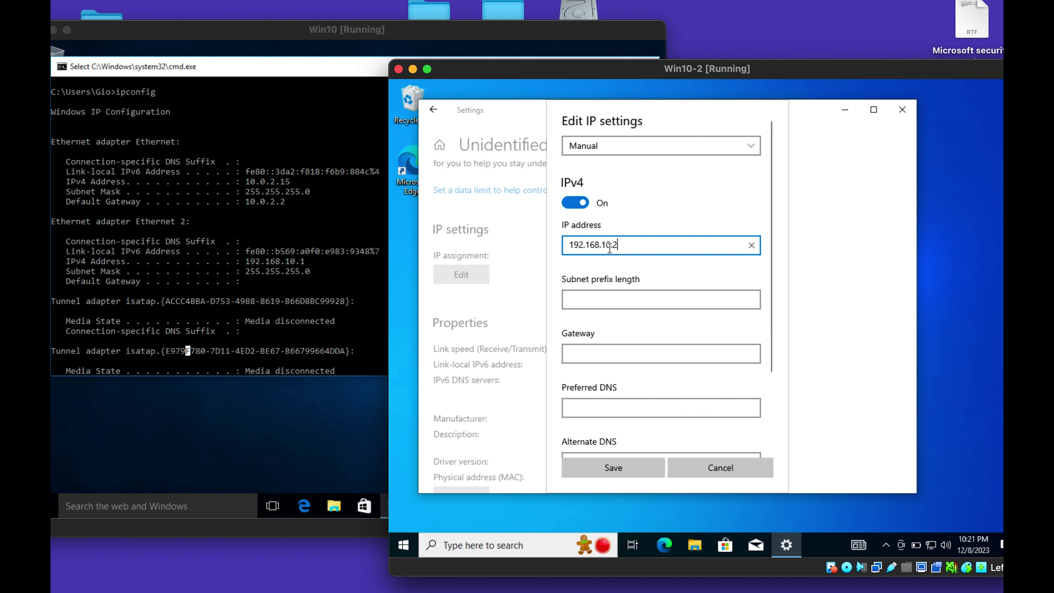
double_click(562, 243)
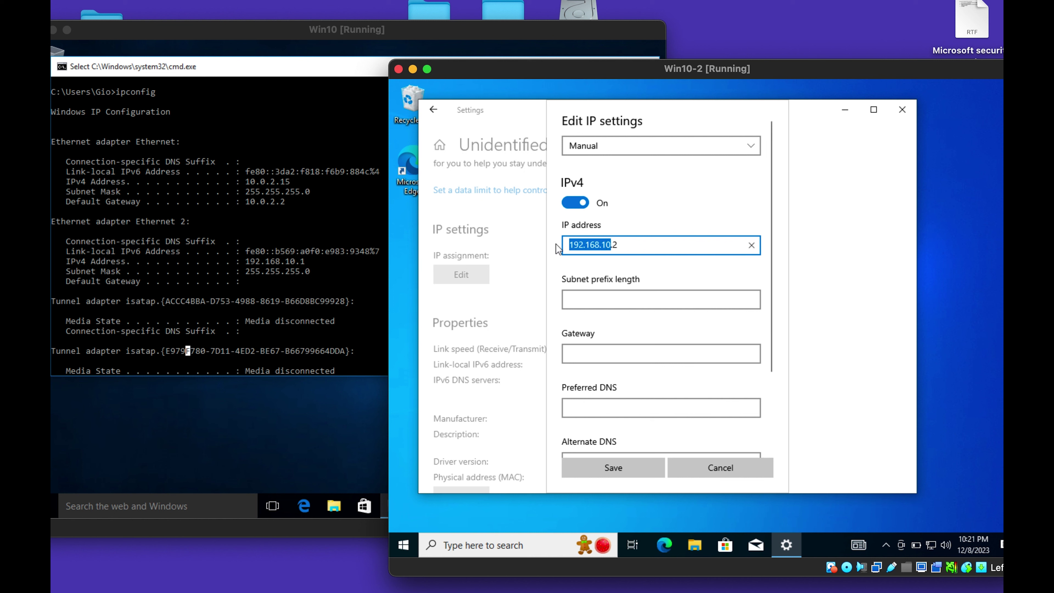
left_click(618, 248)
left_click_drag(618, 248, 612, 248)
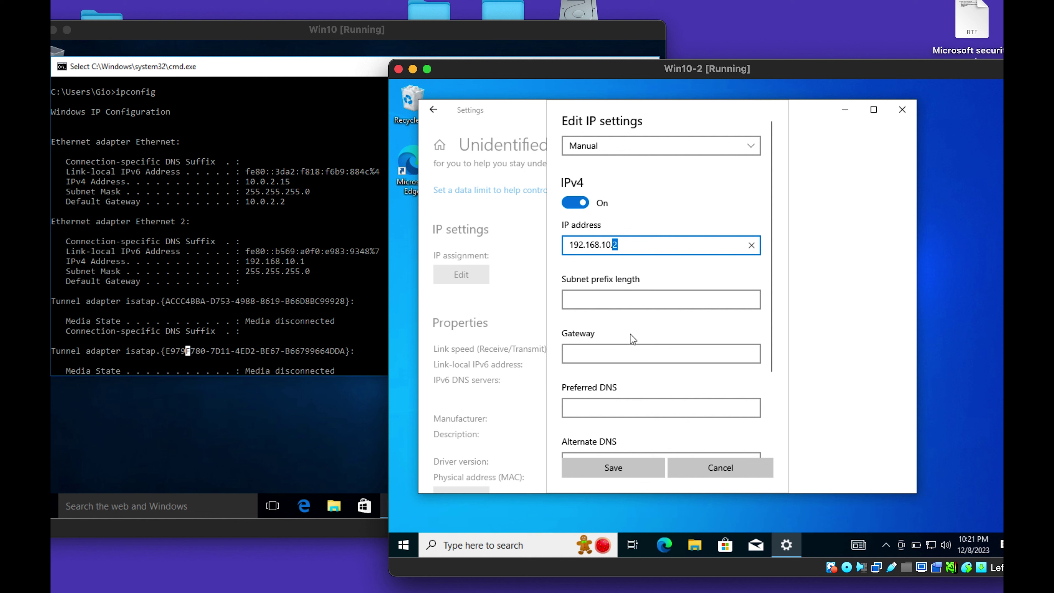
Enter subnet 255.255.255.0 and try to save; when saving fails, cancel the edit.
scroll(632, 338, "down", 2)
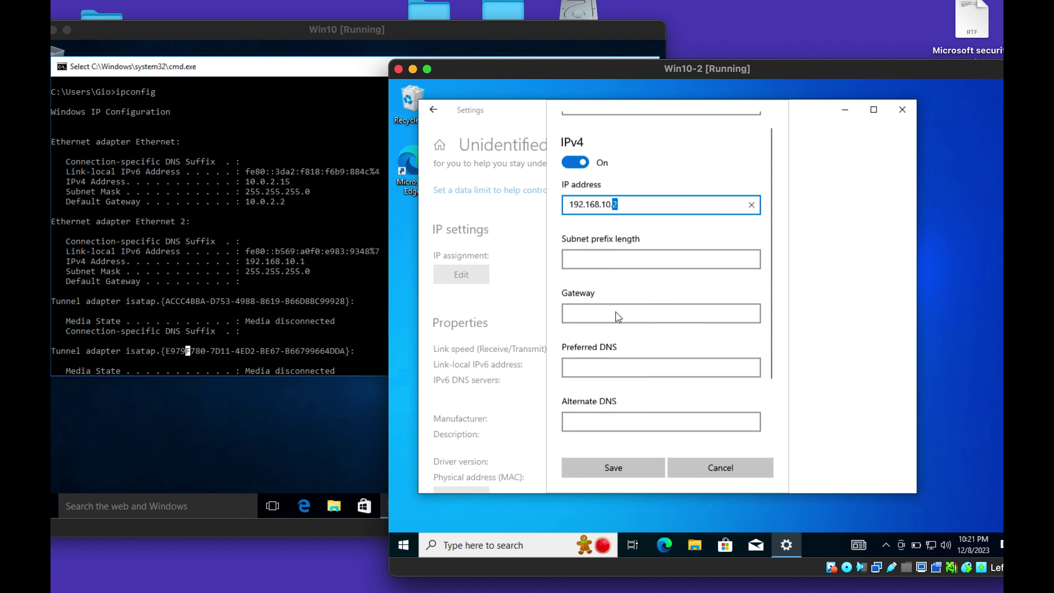
left_click(615, 252)
type("2")
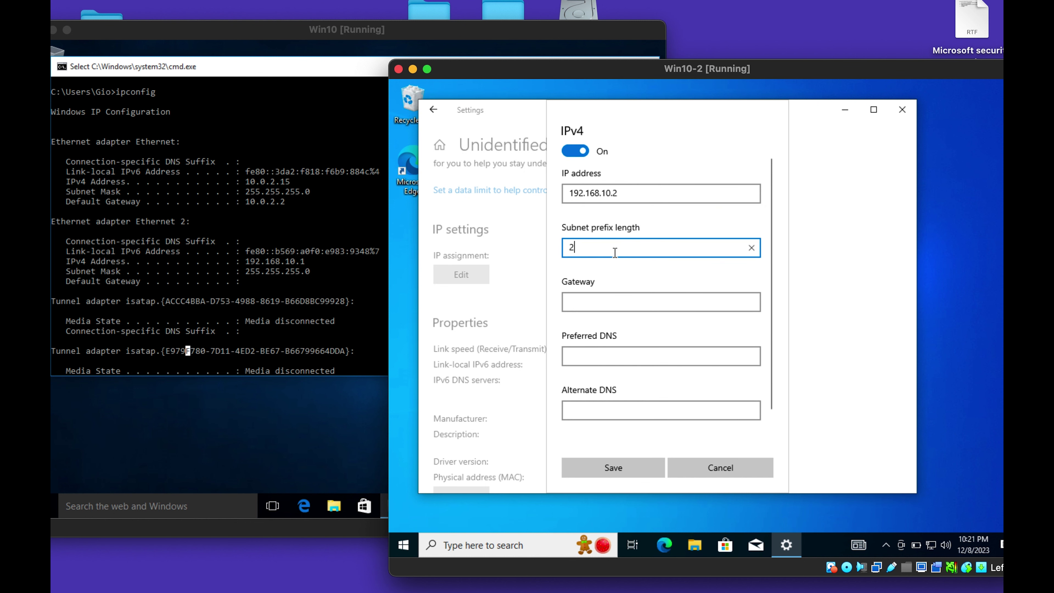
type("55.255")
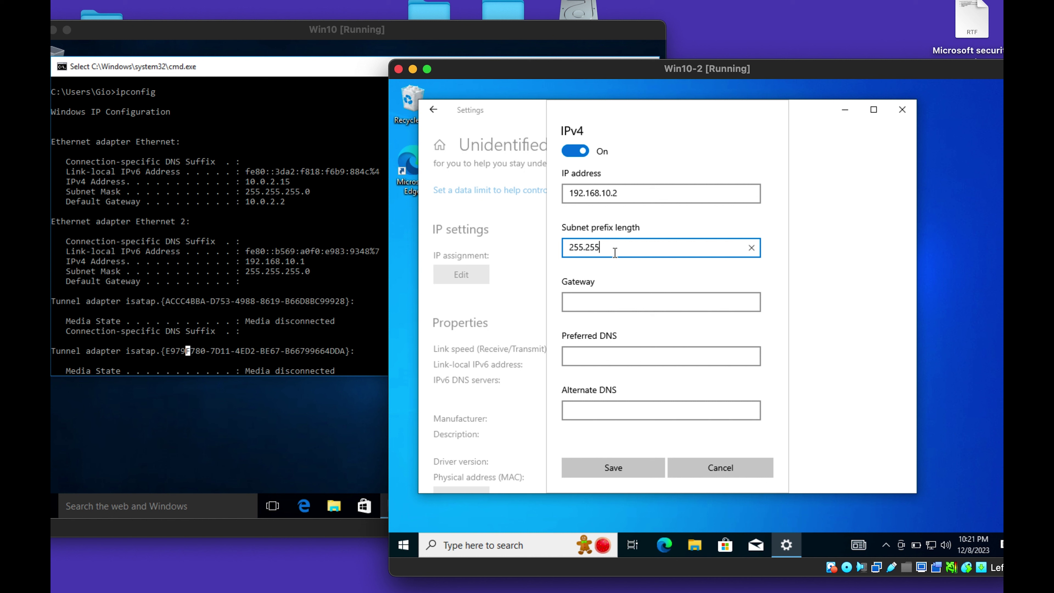
type(".255.0")
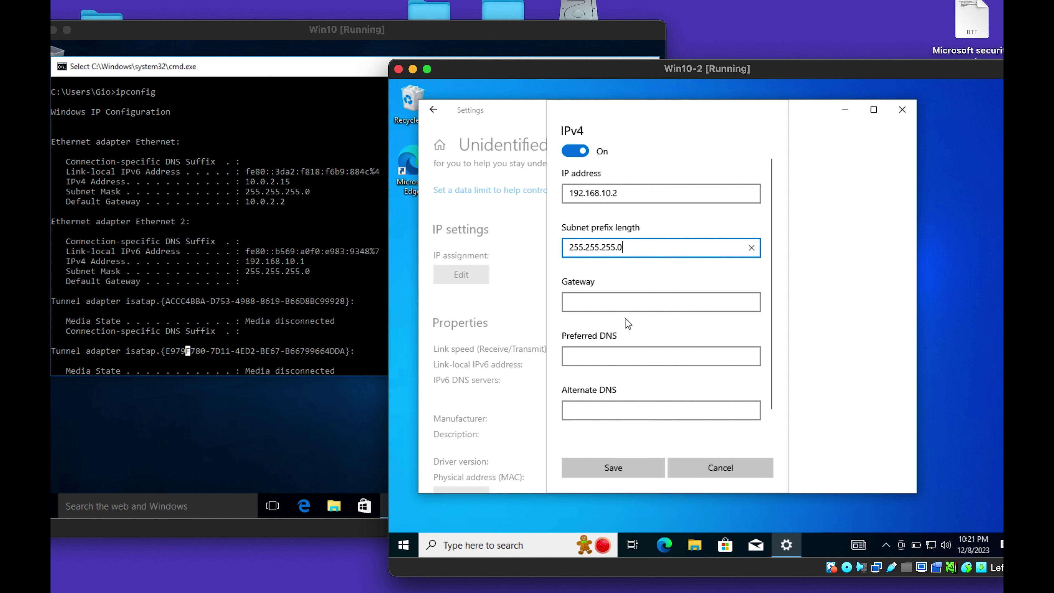
left_click(616, 332)
scroll(631, 324, "down", 3)
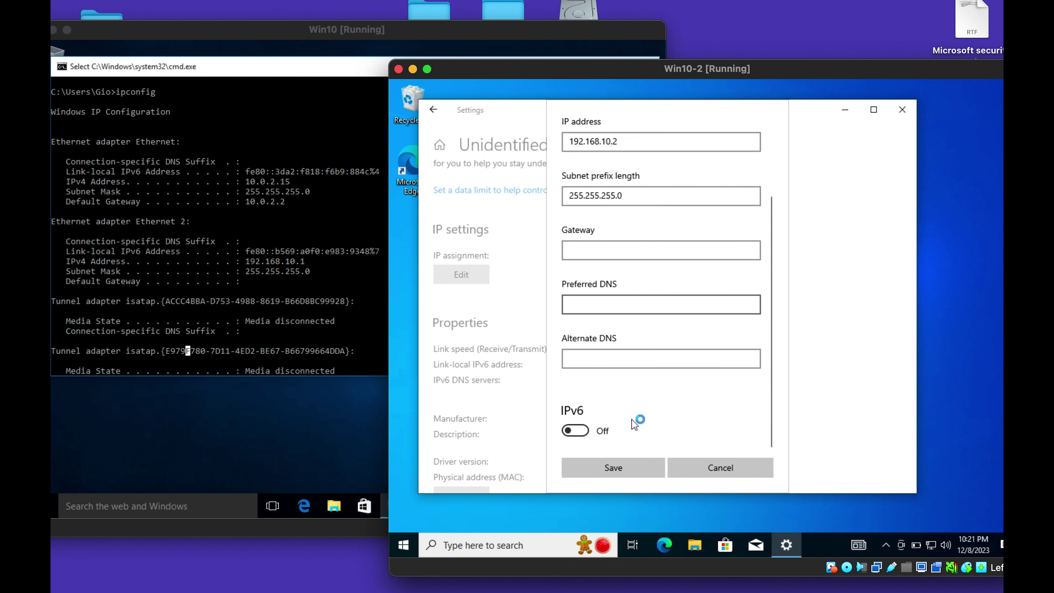
left_click(623, 463)
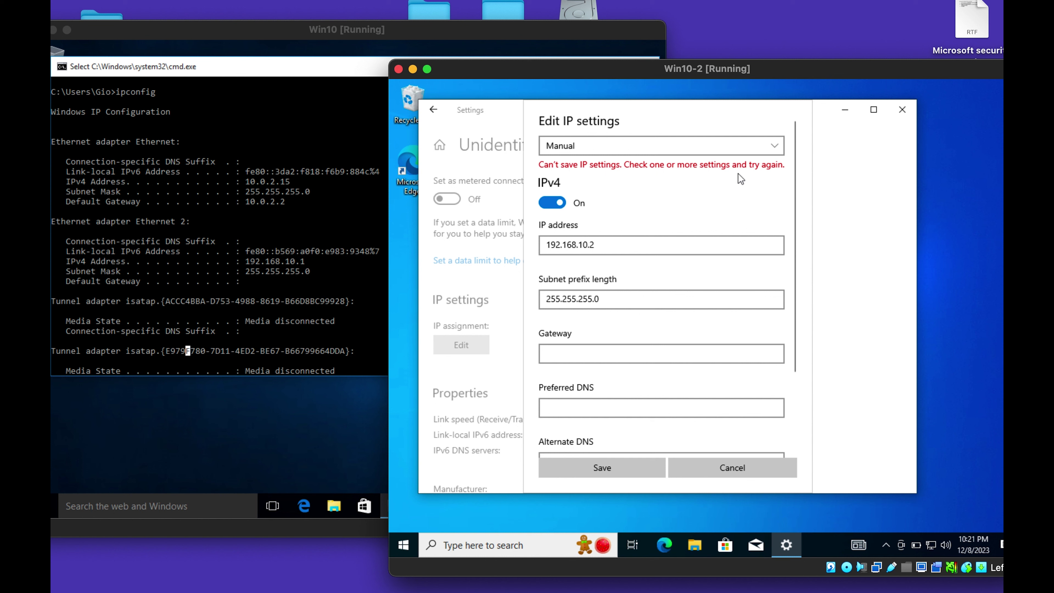
scroll(651, 235, "down", 3)
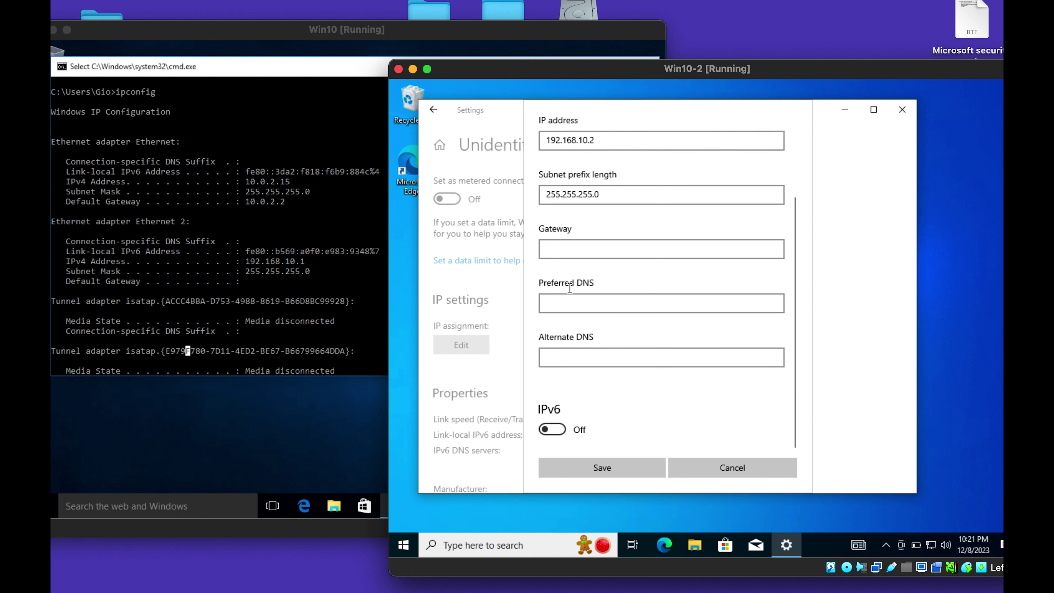
left_click(714, 475)
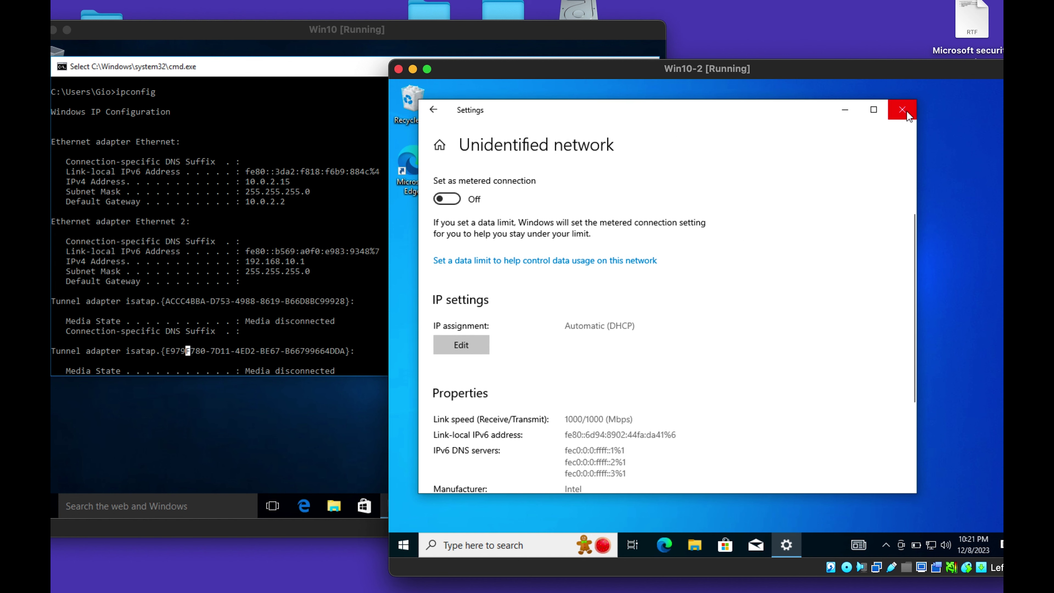
Open the Ethernet 2 adapter's properties from the network adapter list.
left_click(434, 109)
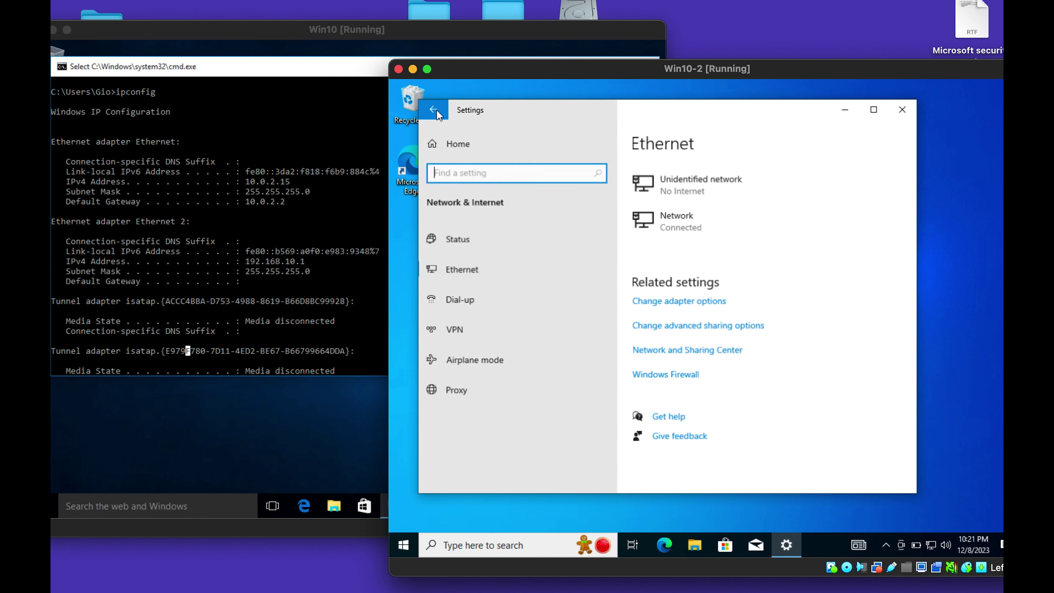
left_click(692, 306)
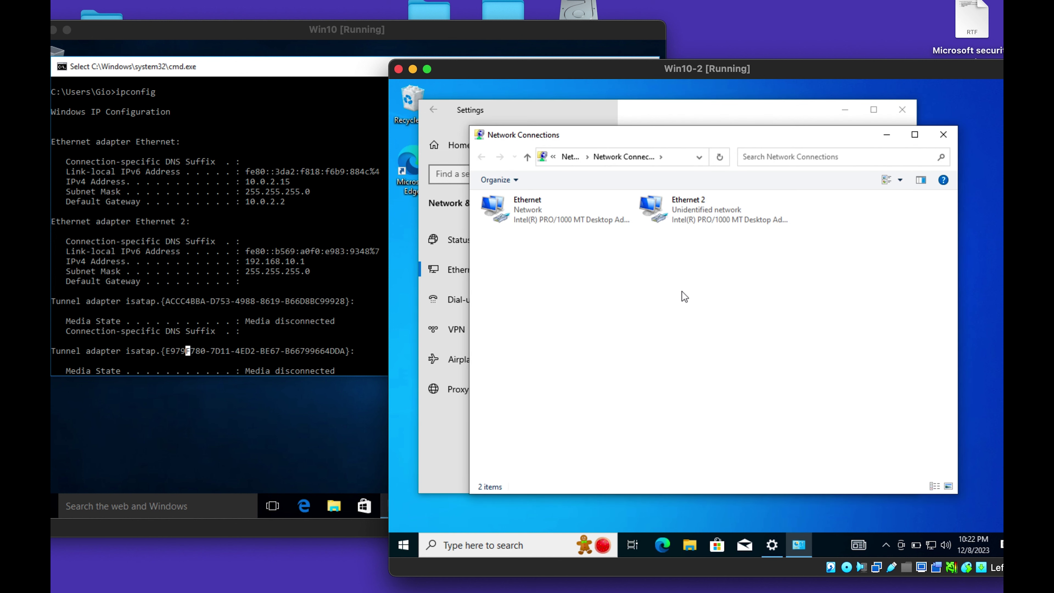
left_click(699, 208)
right_click(699, 208)
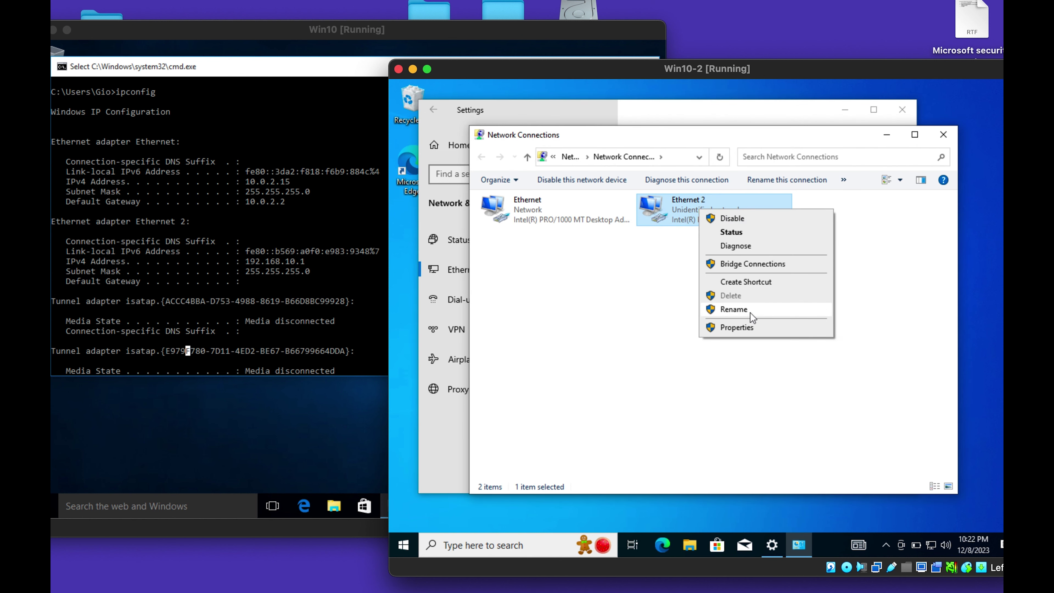
left_click(746, 327)
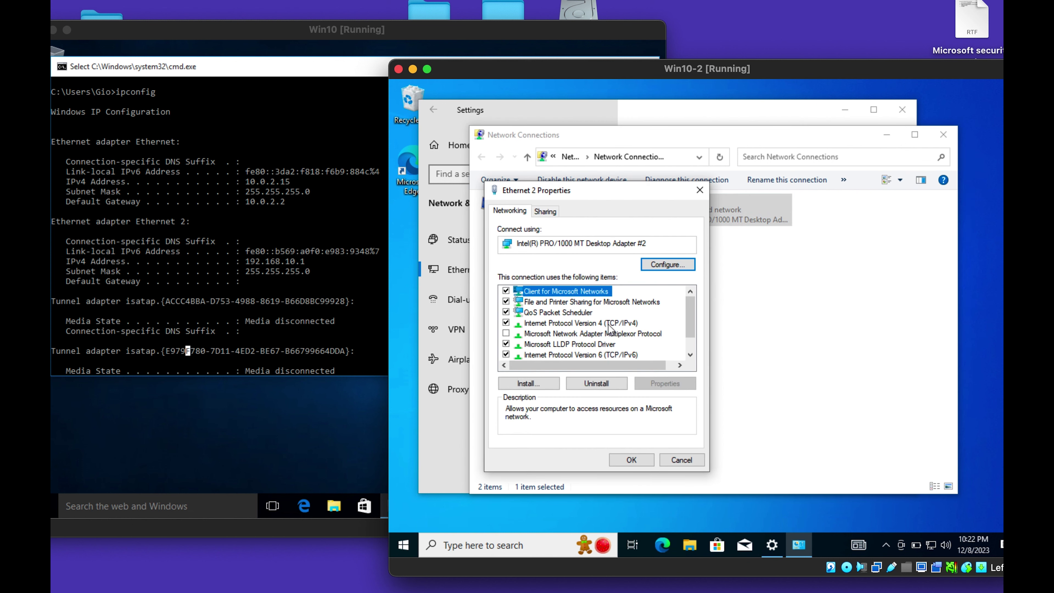
Set TCP/IPv4 to static 192.168.10.2 with mask 255.255.255.0, then close the dialogs.
left_click(609, 324)
left_click(643, 385)
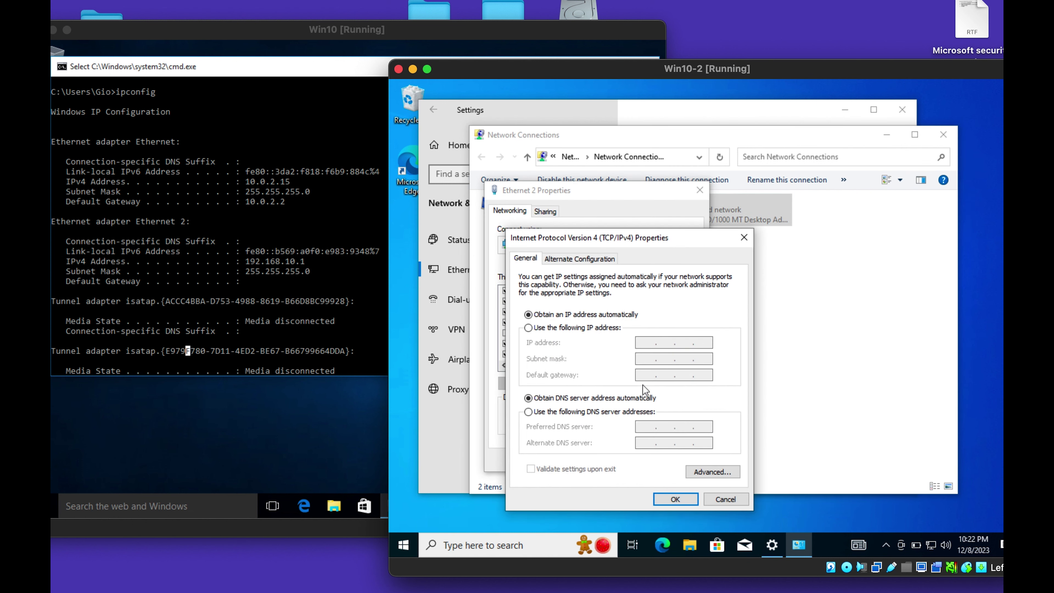
left_click(606, 329)
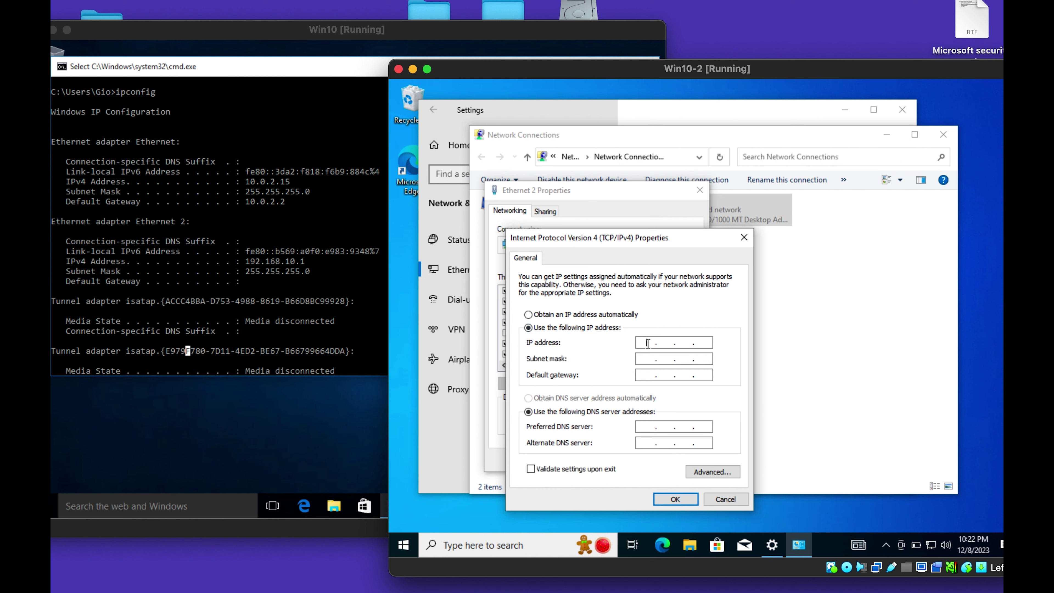
type("192 . 168 . 10 . 2")
left_click(665, 360)
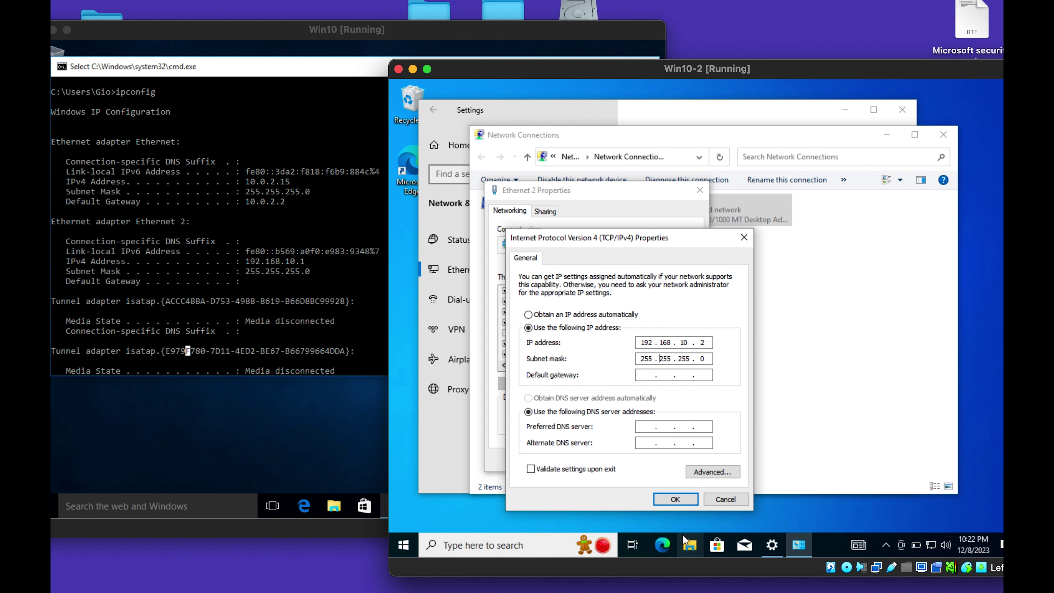
left_click(676, 499)
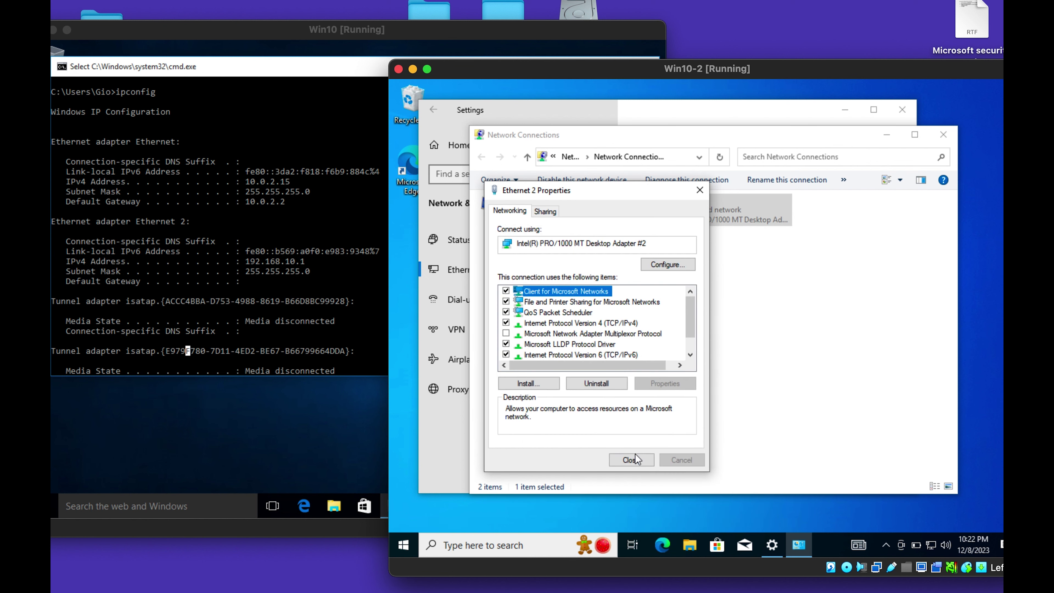
left_click(631, 460)
left_click(943, 134)
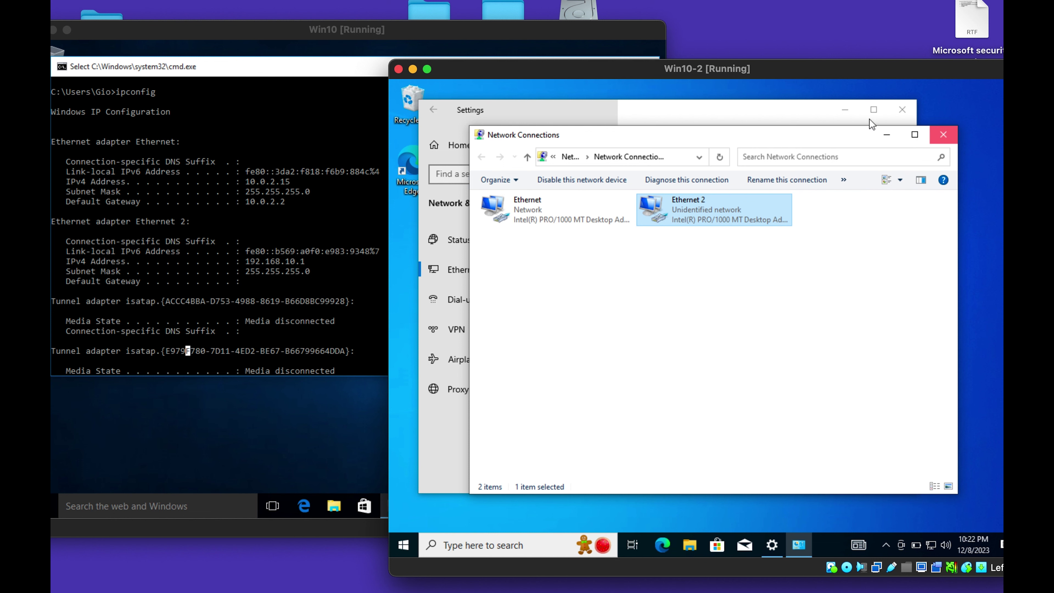
Close Settings and launch a Command Prompt on Win10-2 via Run 'cmd'.
left_click(906, 112)
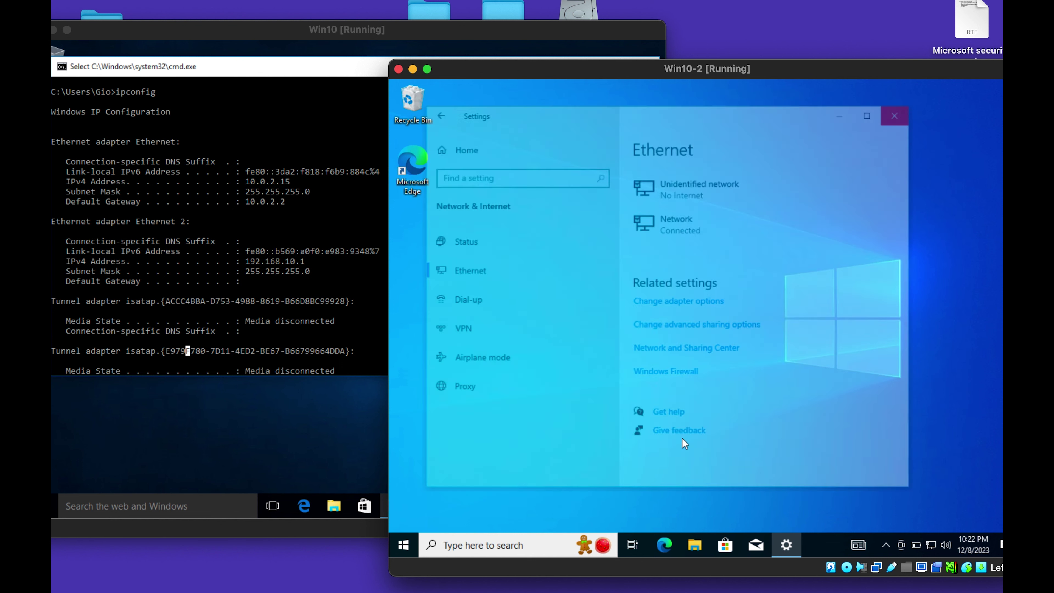
right_click(510, 542)
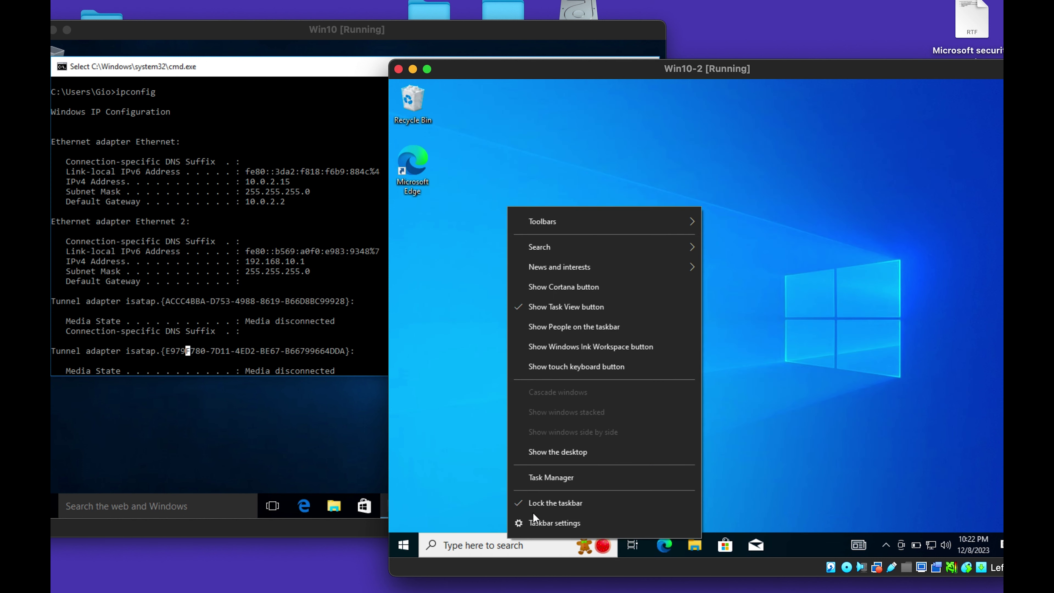
left_click(447, 489)
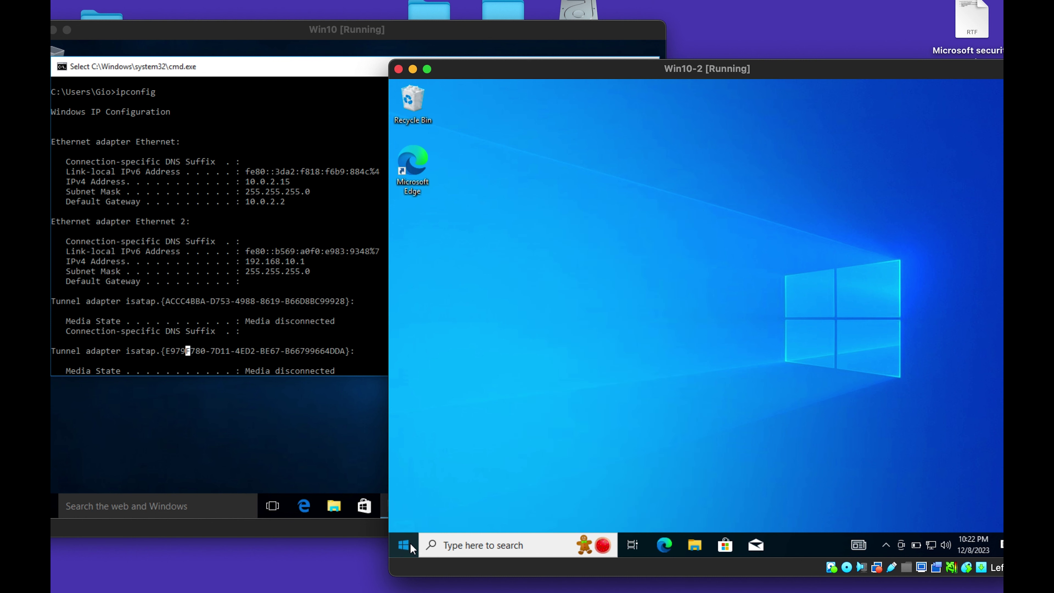
right_click(410, 543)
left_click(431, 487)
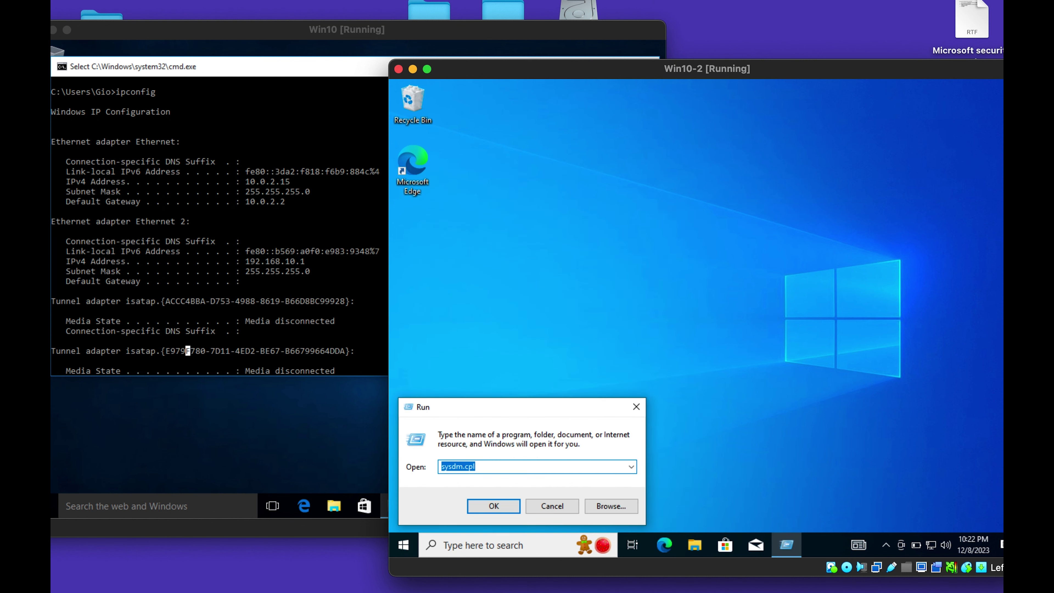
type("cmd")
key("Return")
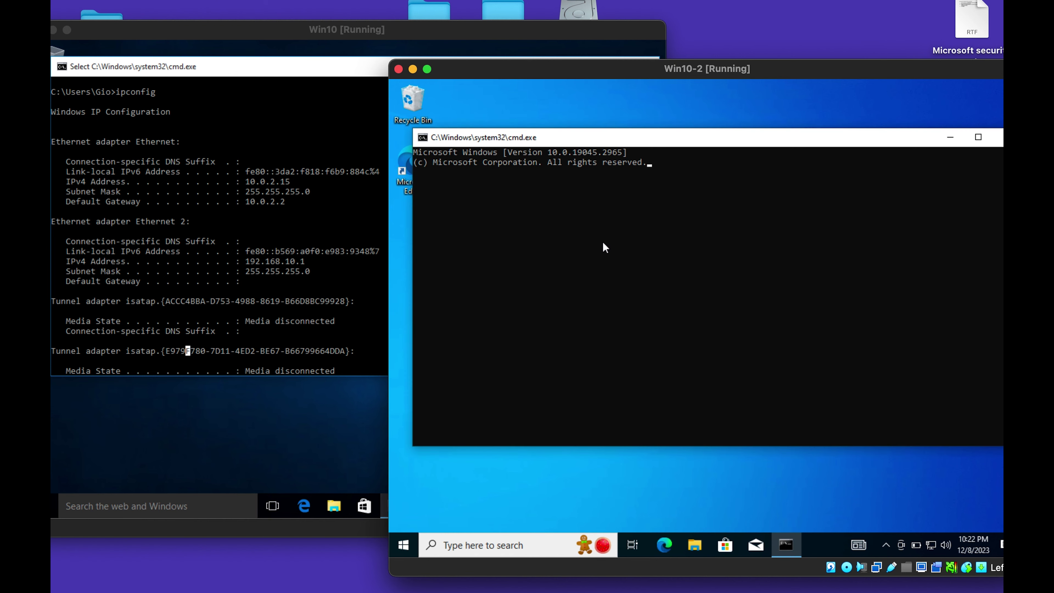
Run ipconfig, confirming Ethernet 2 at 192.168.10.2 with mask 255.255.255.0.
left_click(603, 243)
key("Escape")
type("ipconfig")
key("Return")
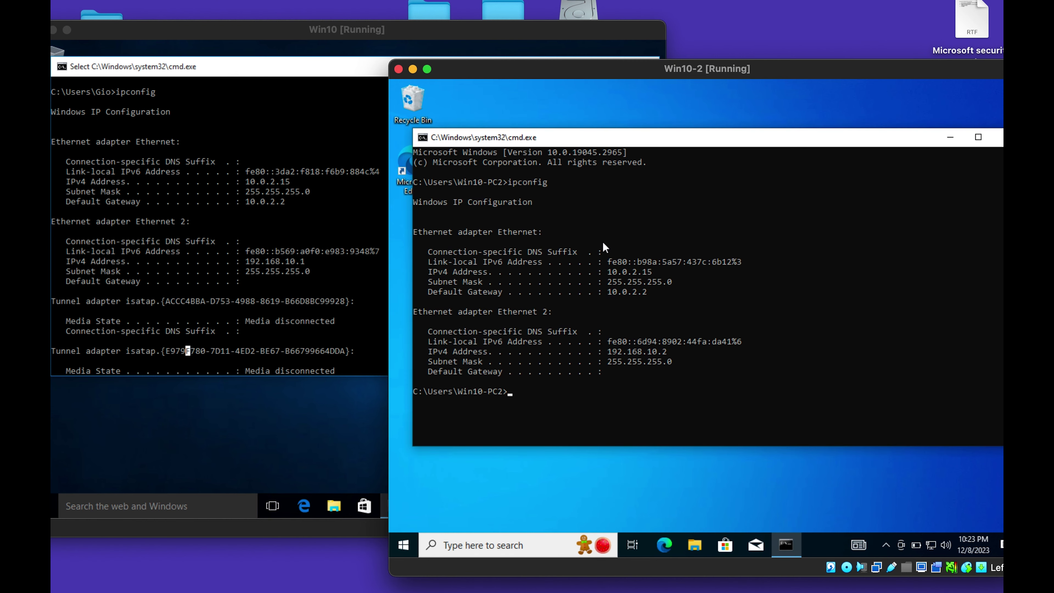
left_click(703, 360)
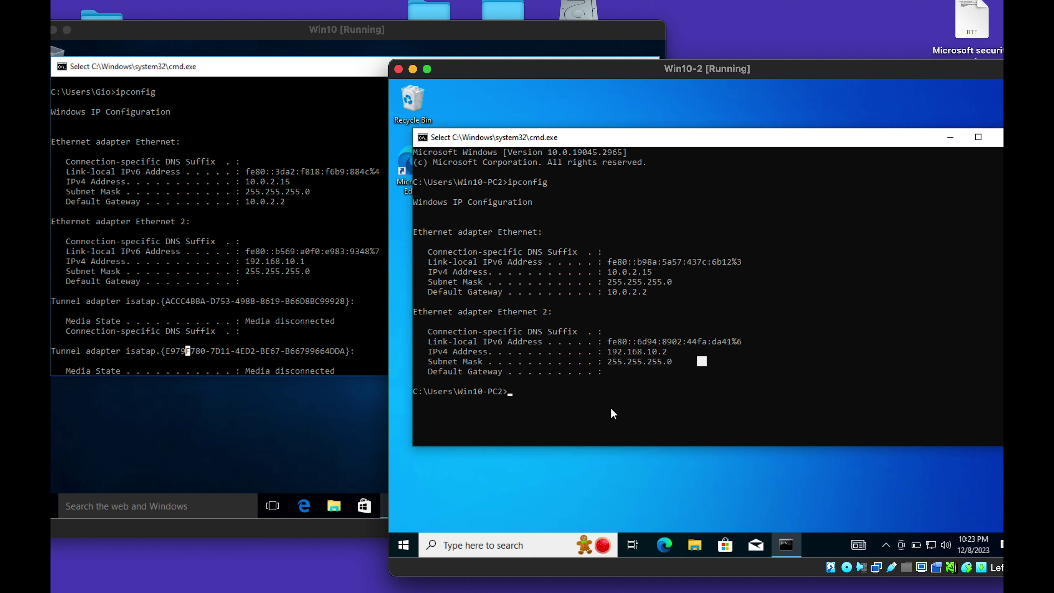
left_click(609, 407)
scroll(150, 308, "down", 10)
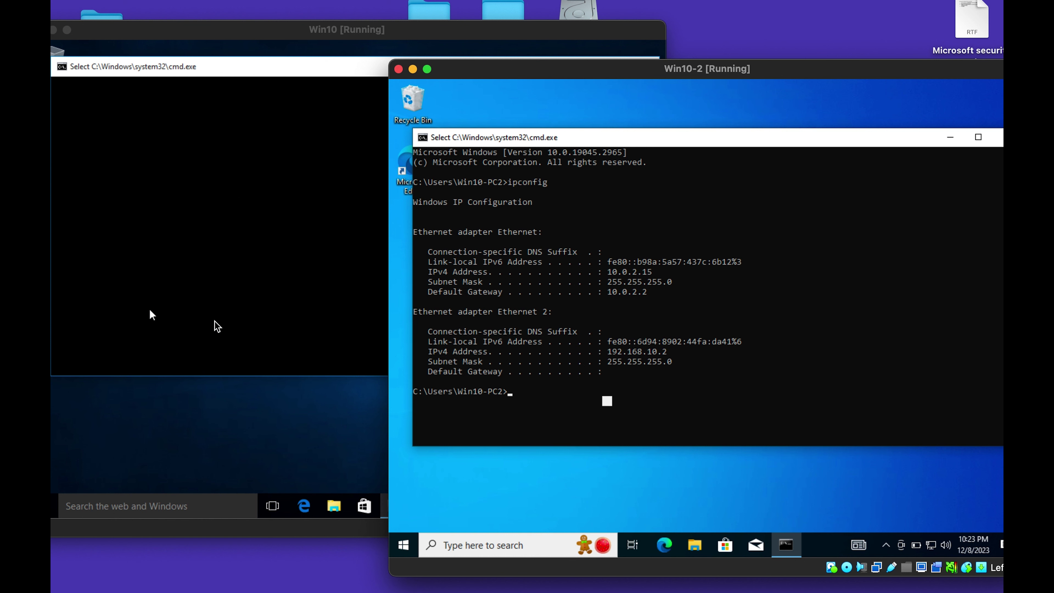
left_click(234, 216)
scroll(234, 215, "up", 5)
left_click(233, 212)
From Win10-2, ping 192.168.10.1 and get 4 replies with 0% loss.
left_click(781, 404)
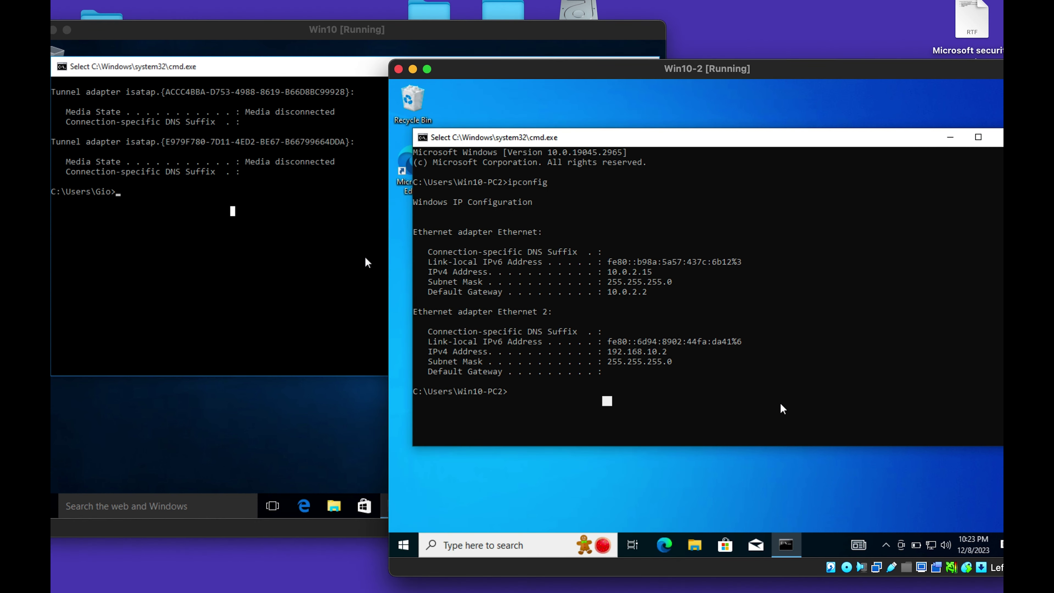
type("ping ")
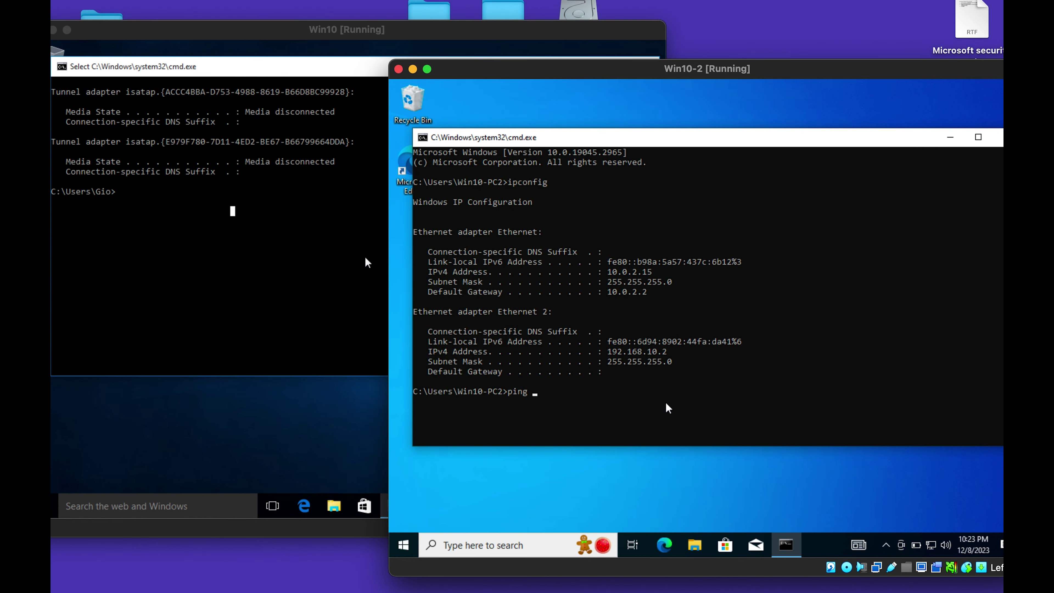
type("192.168.10.1")
key("Return")
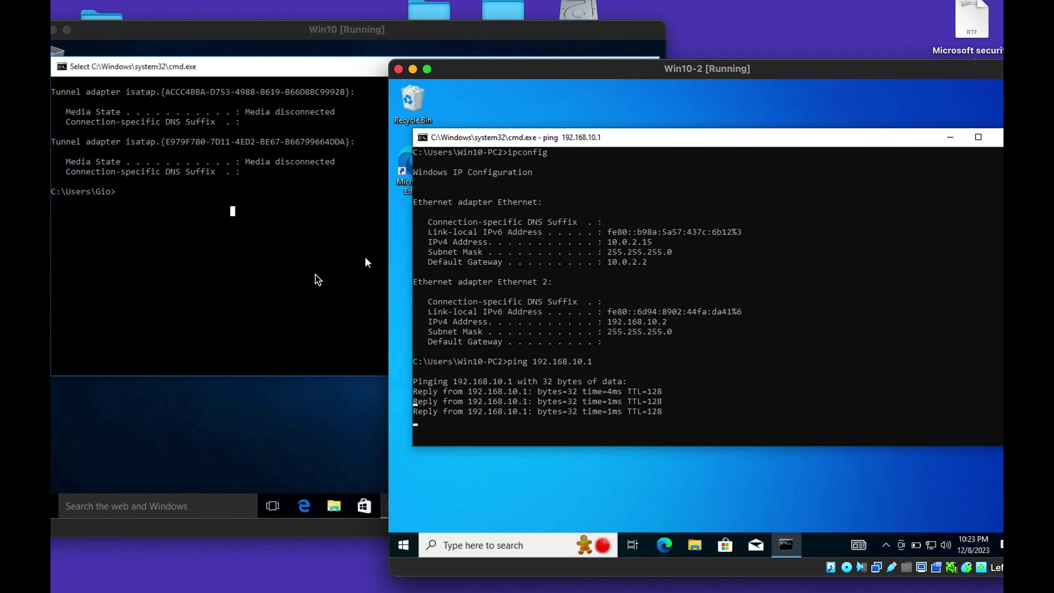
From Win10, ping 192.168.10.2, which times out.
left_click(224, 249)
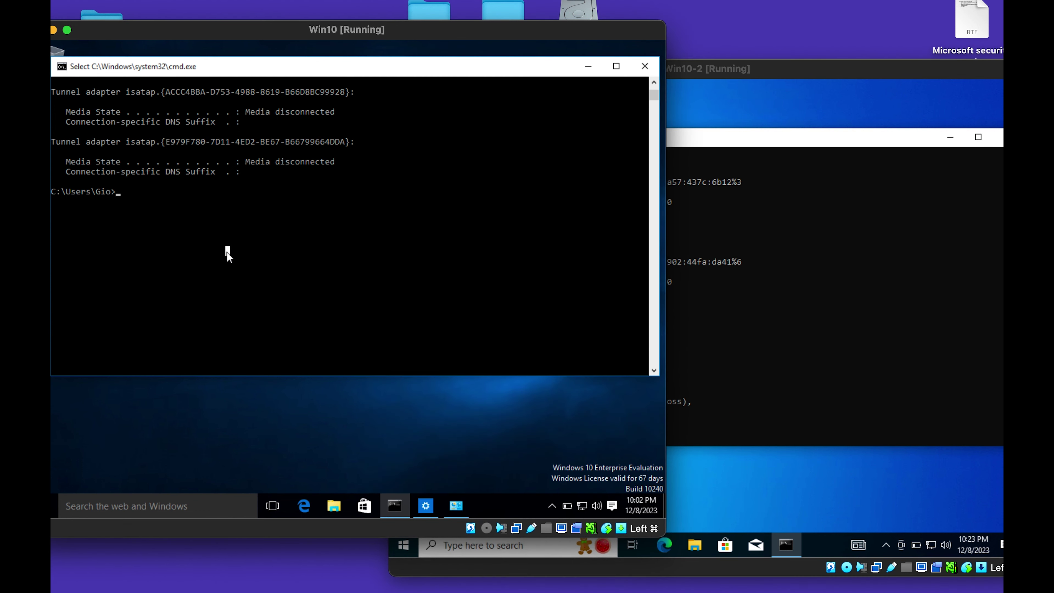
type("ping 1")
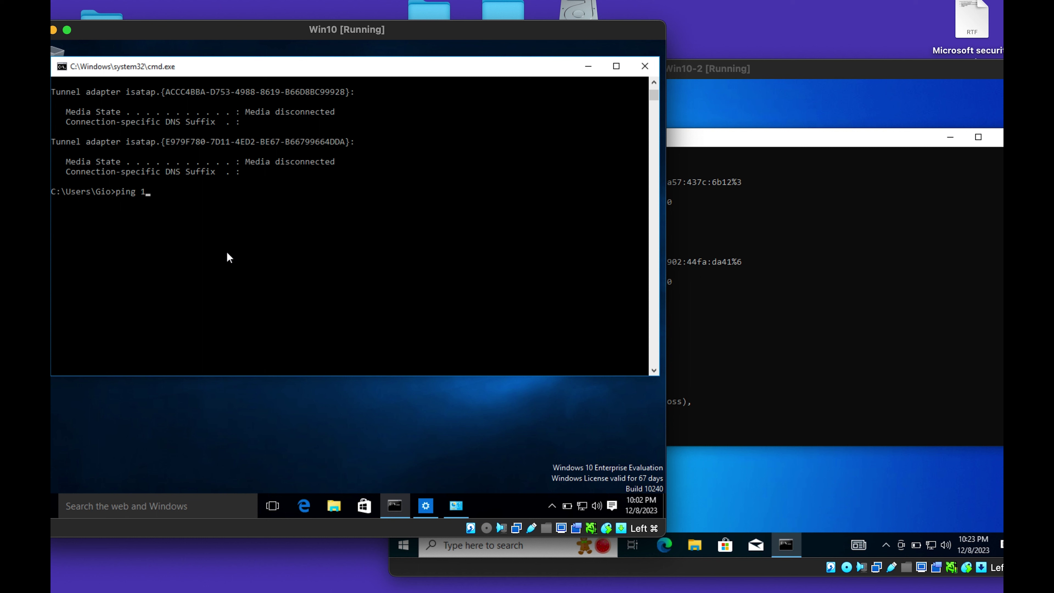
type("92.168.10")
key("BackSpace")
key("Return")
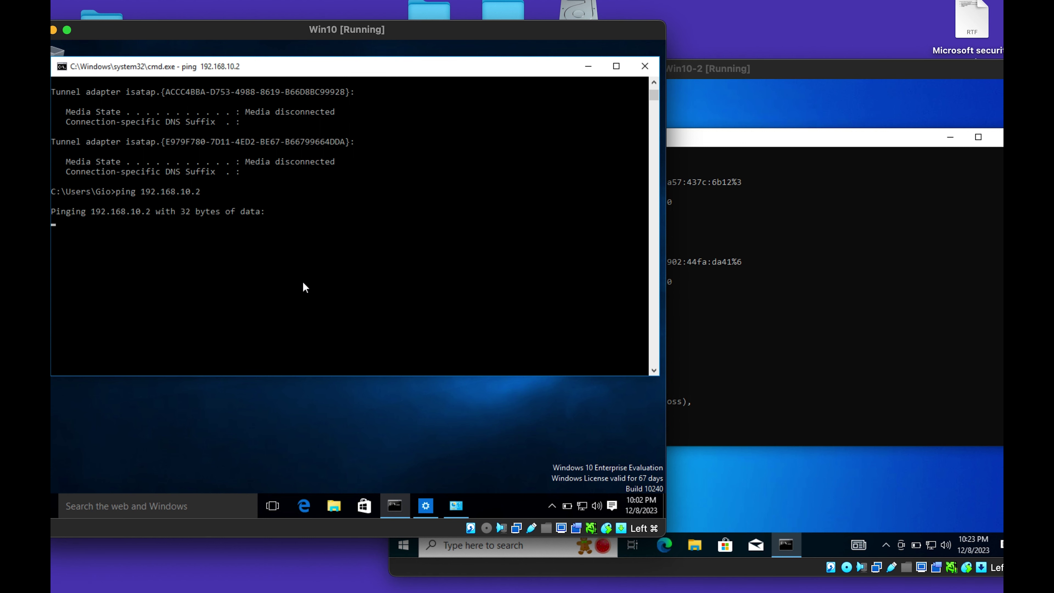
left_click(793, 312)
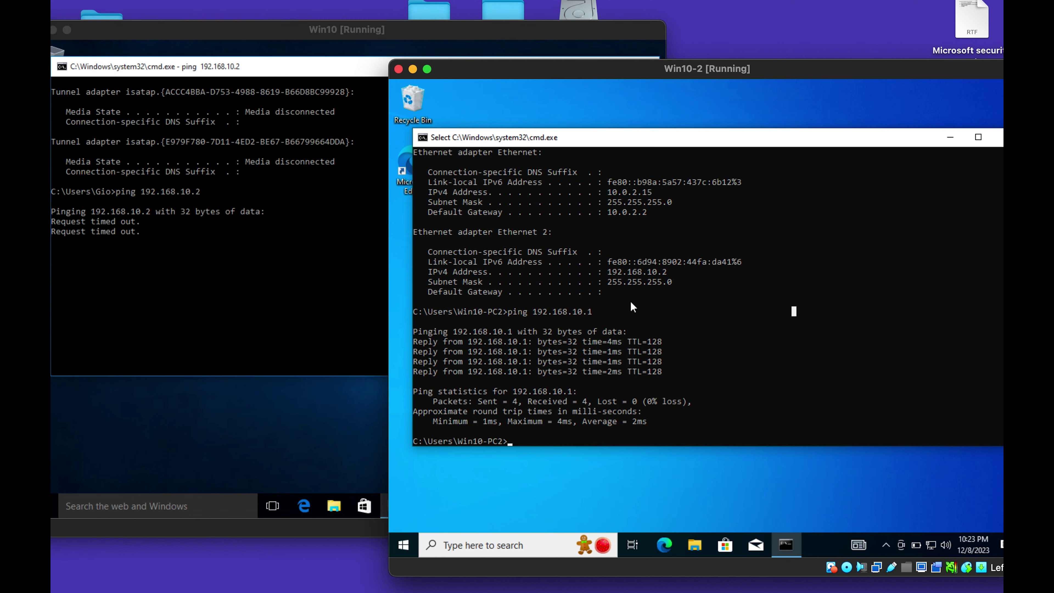
scroll(632, 306, "up", 3)
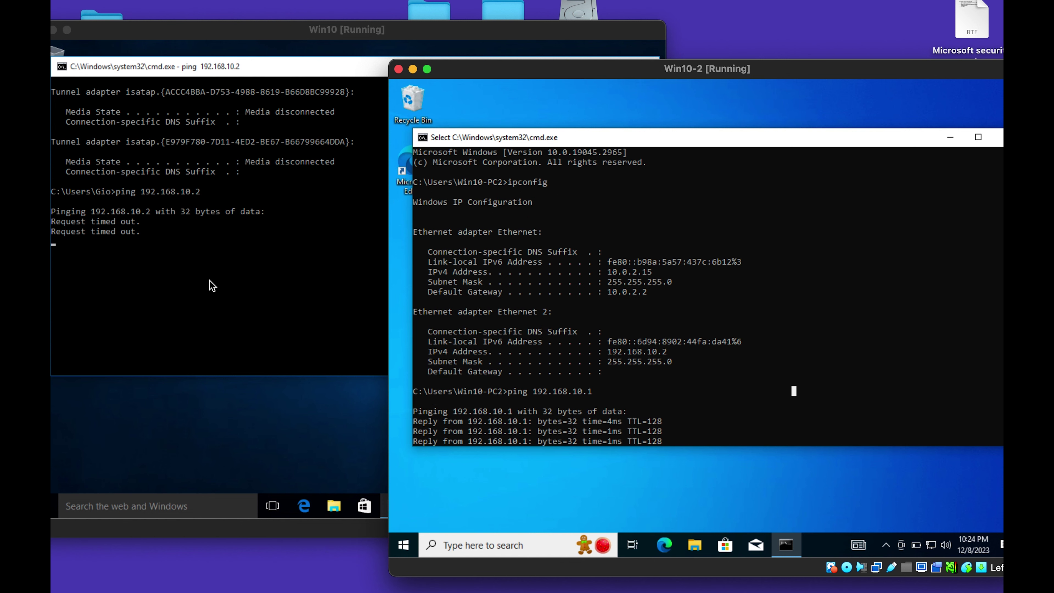
left_click(219, 264)
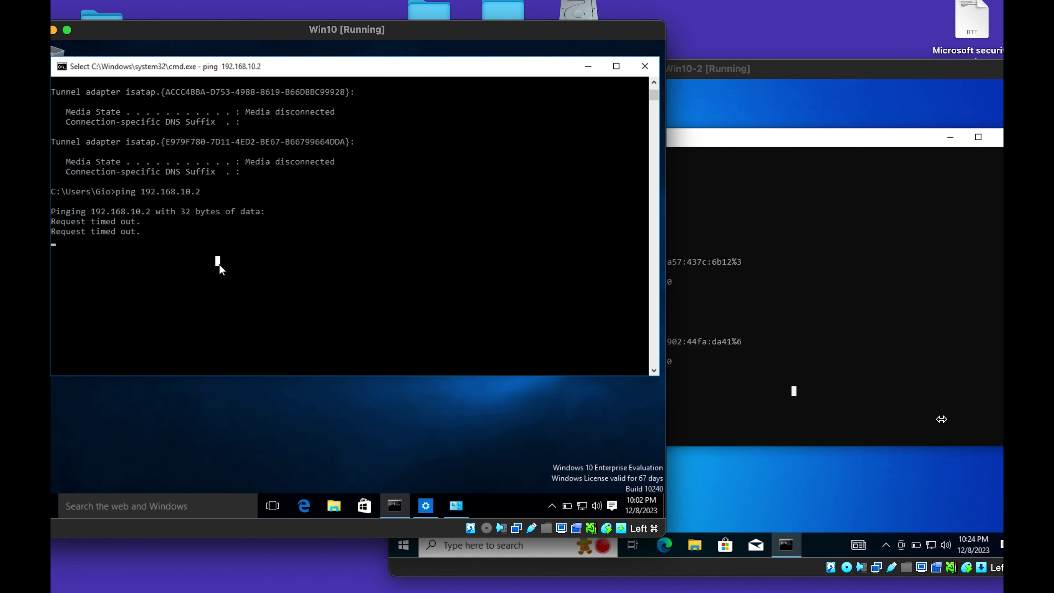
left_click(767, 400)
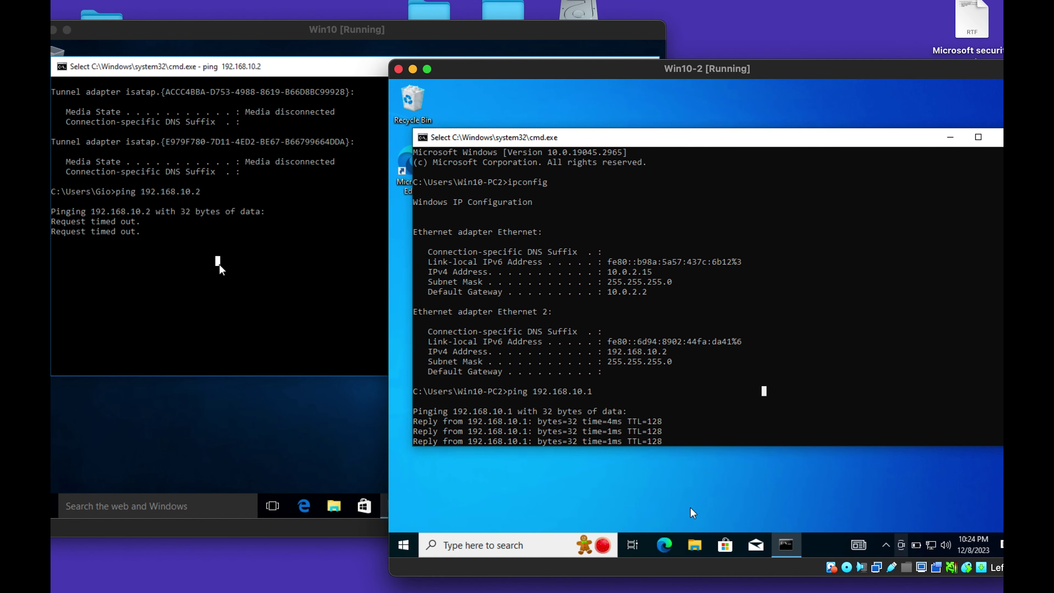
left_click(404, 544)
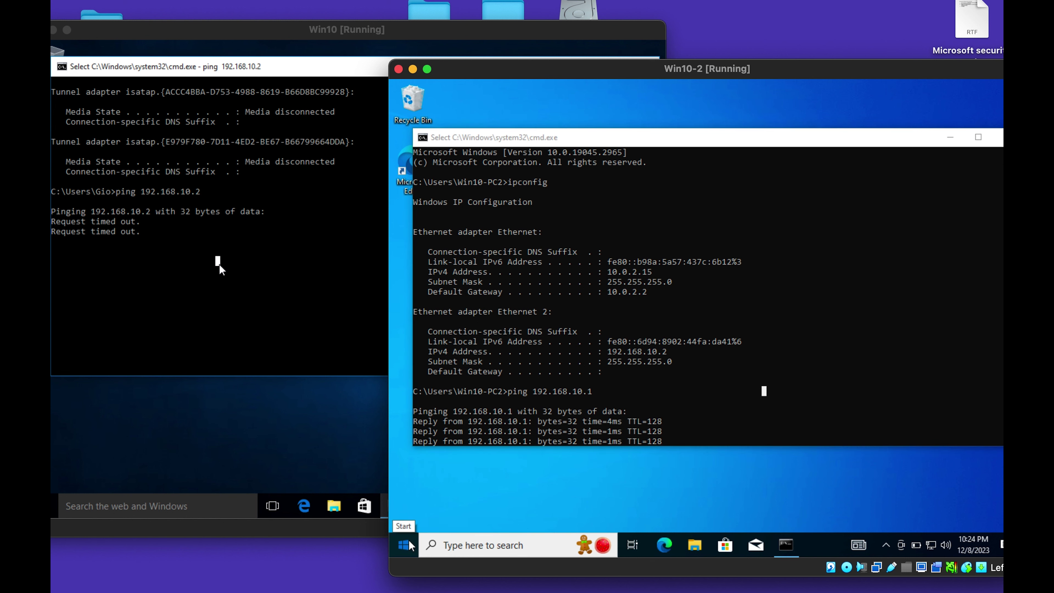
Search 'firewall' on Win10-2 and turn off the Public network Defender Firewall, approving UAC.
left_click(459, 545)
type("firewall")
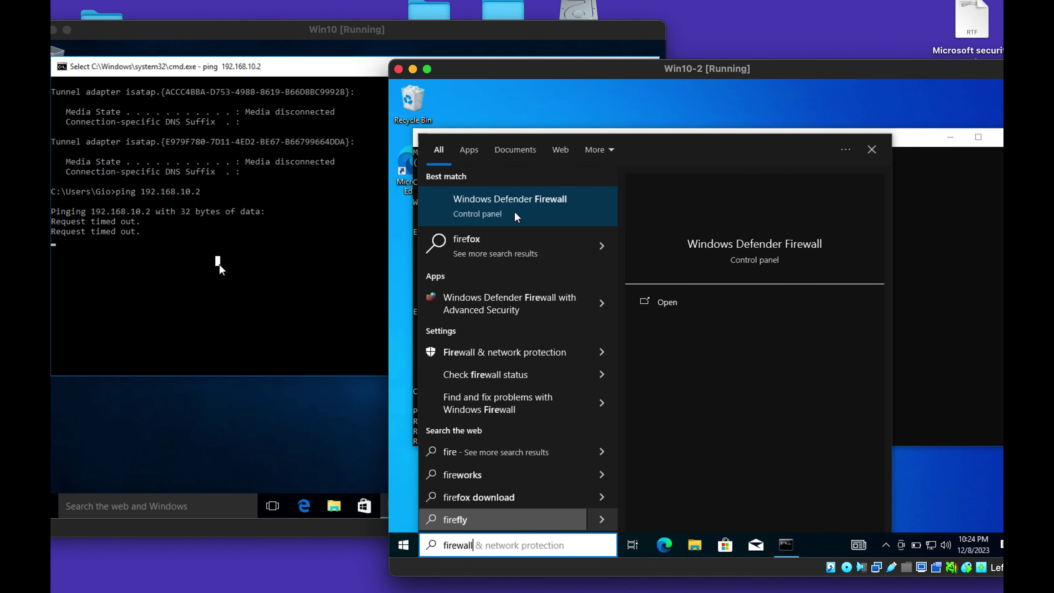
left_click(515, 208)
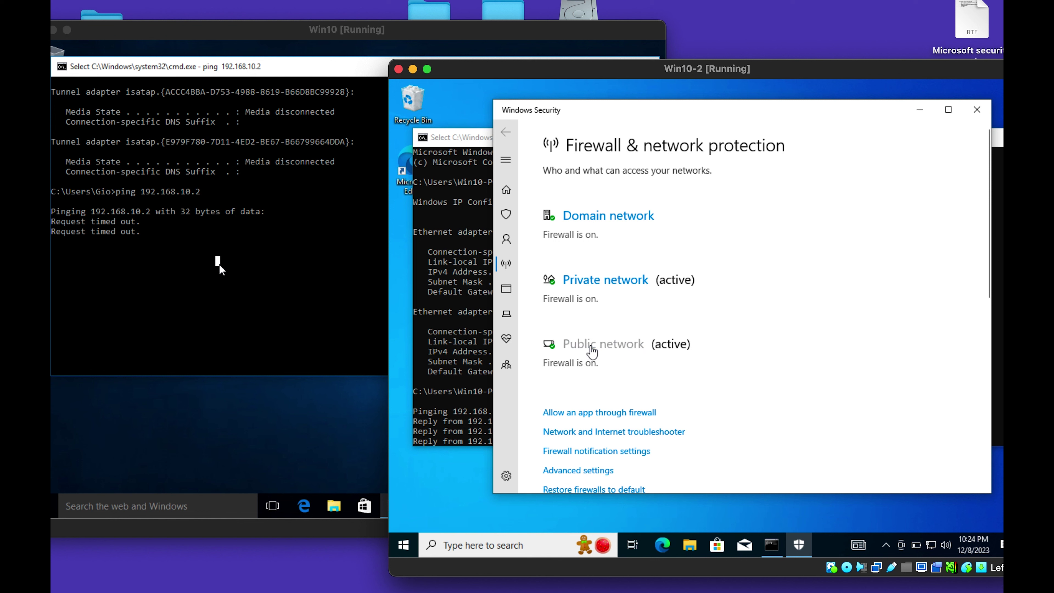
left_click(592, 352)
left_click(563, 361)
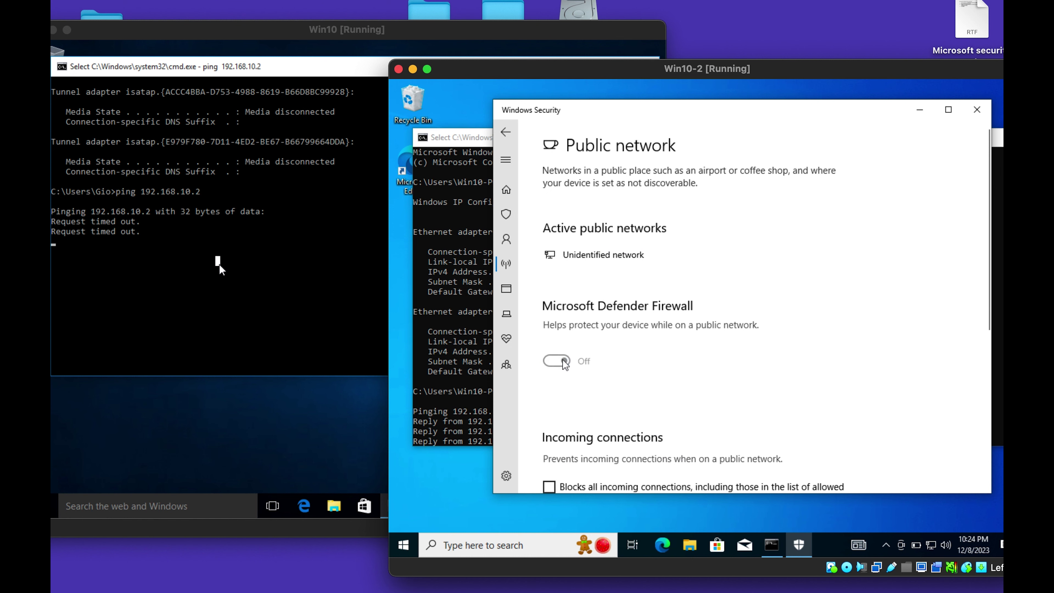
left_click(645, 390)
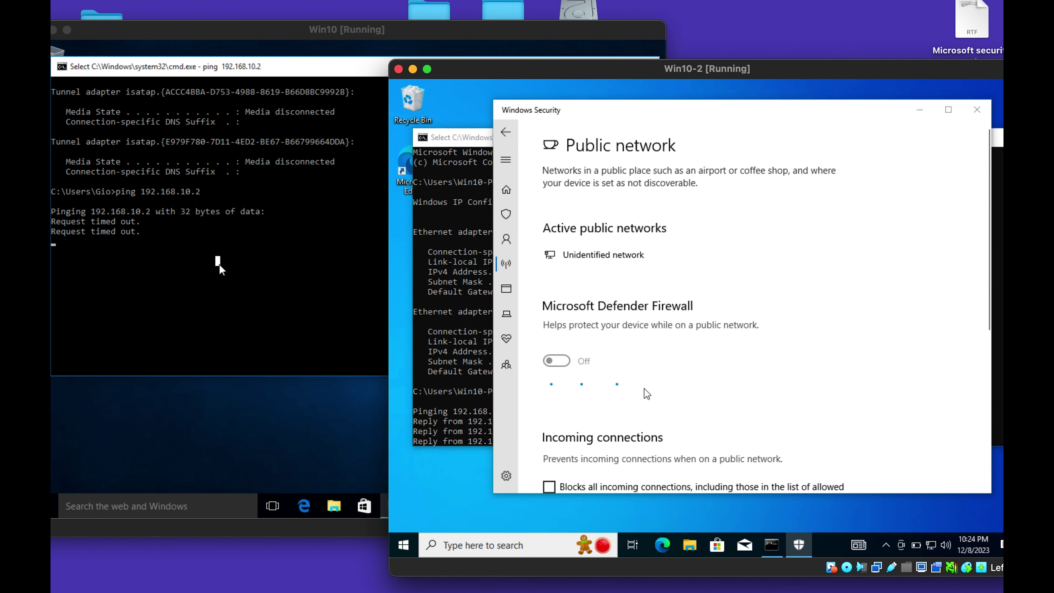
scroll(602, 391, "down", 6)
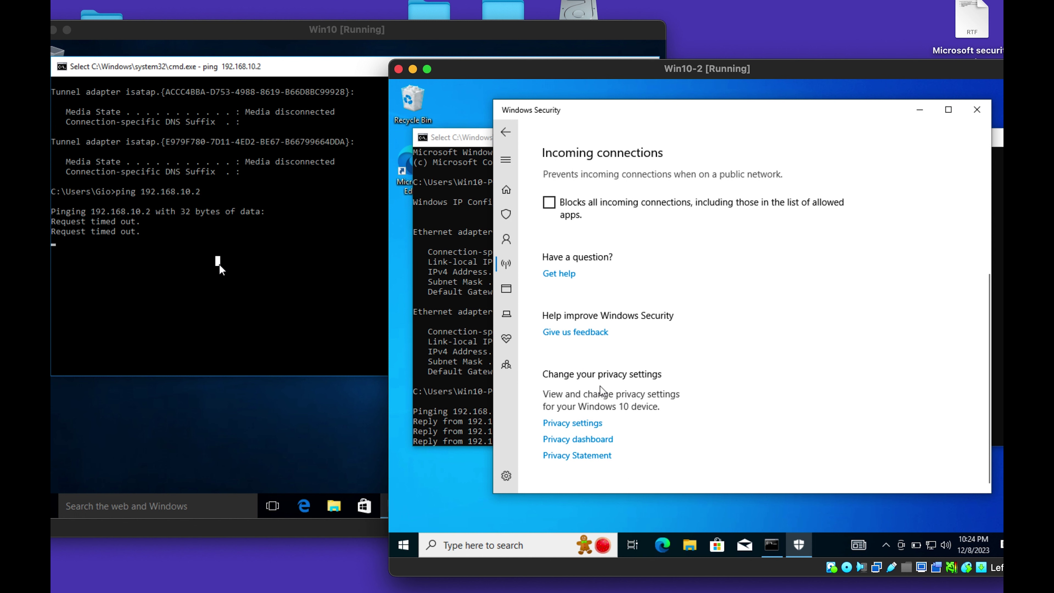
left_click(453, 380)
left_click(235, 297)
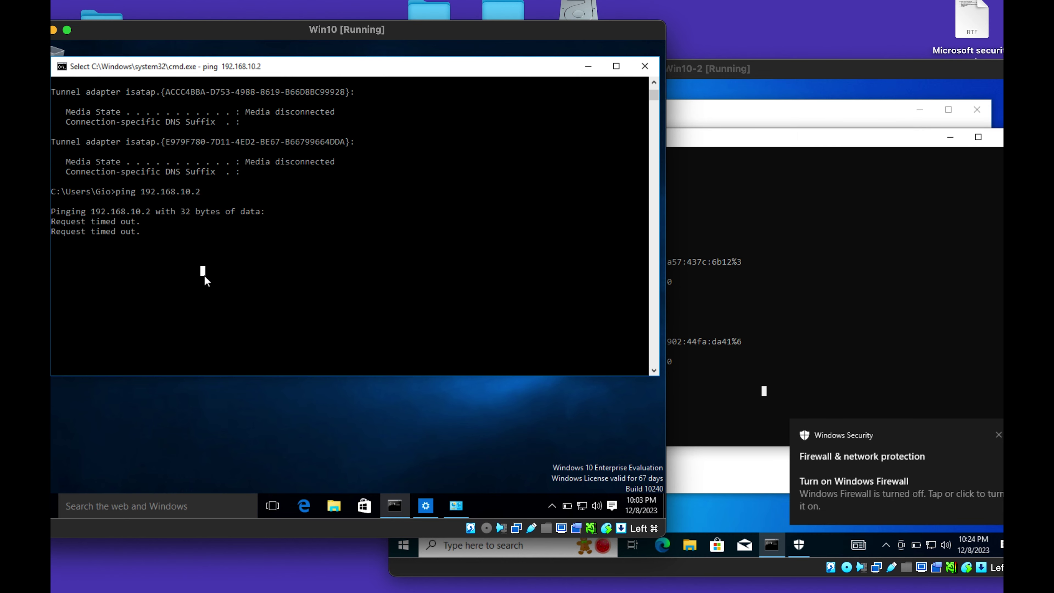
Rerun the ping from Win10 to 192.168.10.2, now getting 4 replies with 0% loss.
key("super+c")
left_click(317, 340)
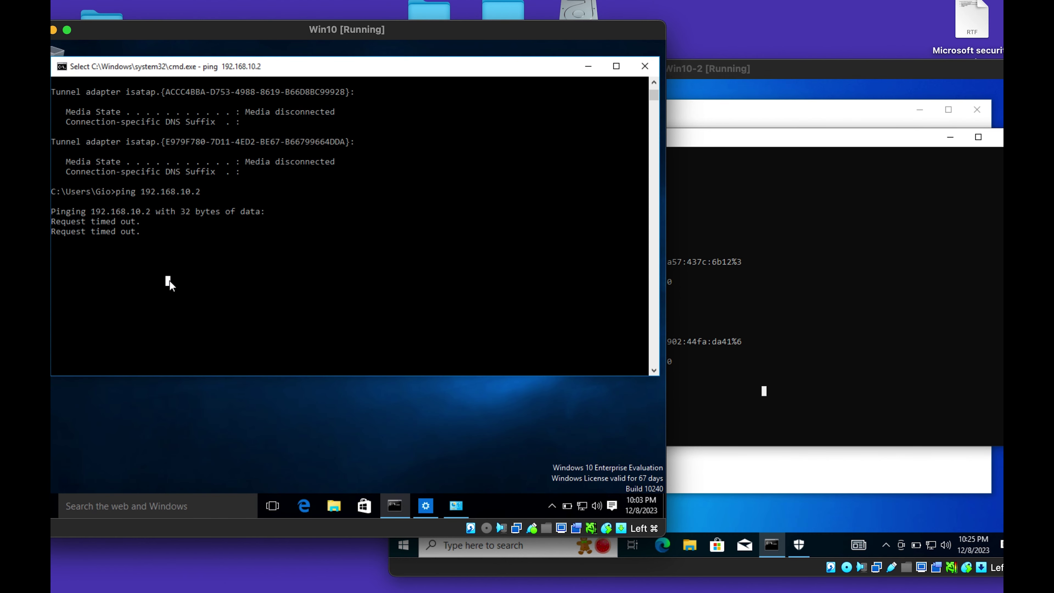
key("ctrl+c")
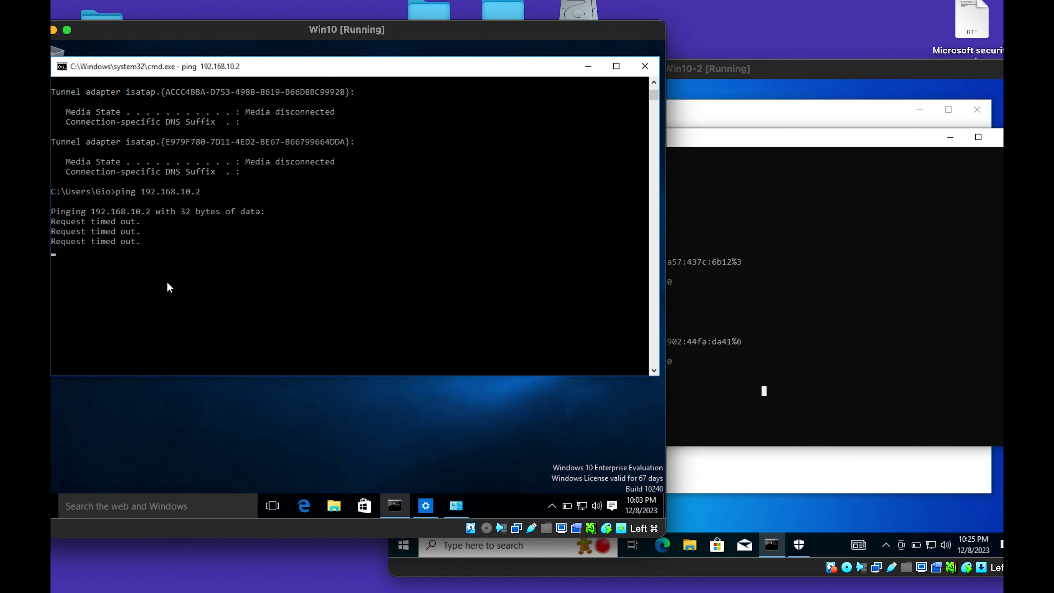
key("Return")
left_click(152, 280)
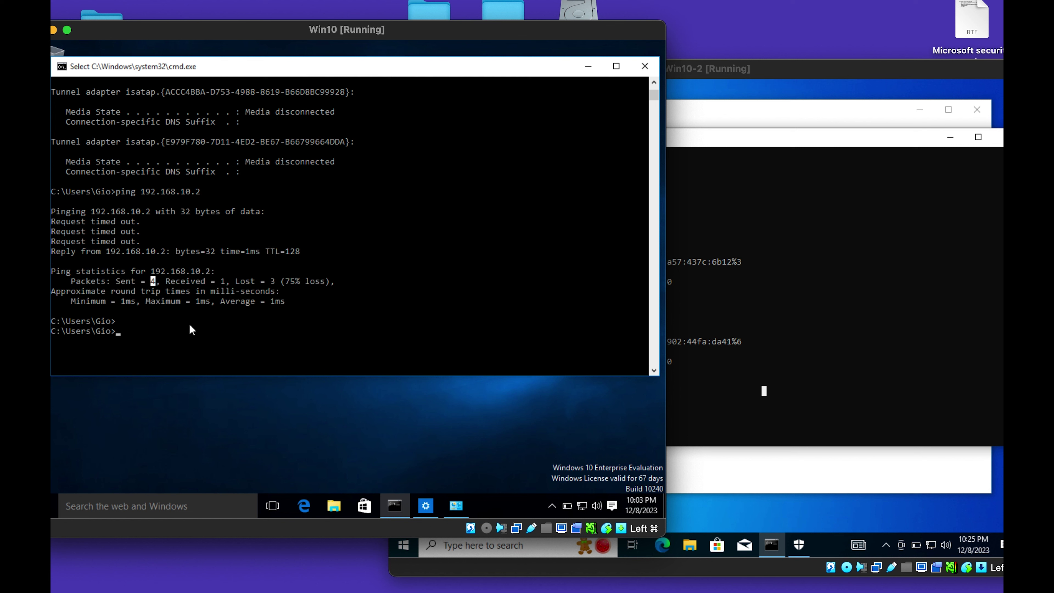
key("Escape")
key("Up")
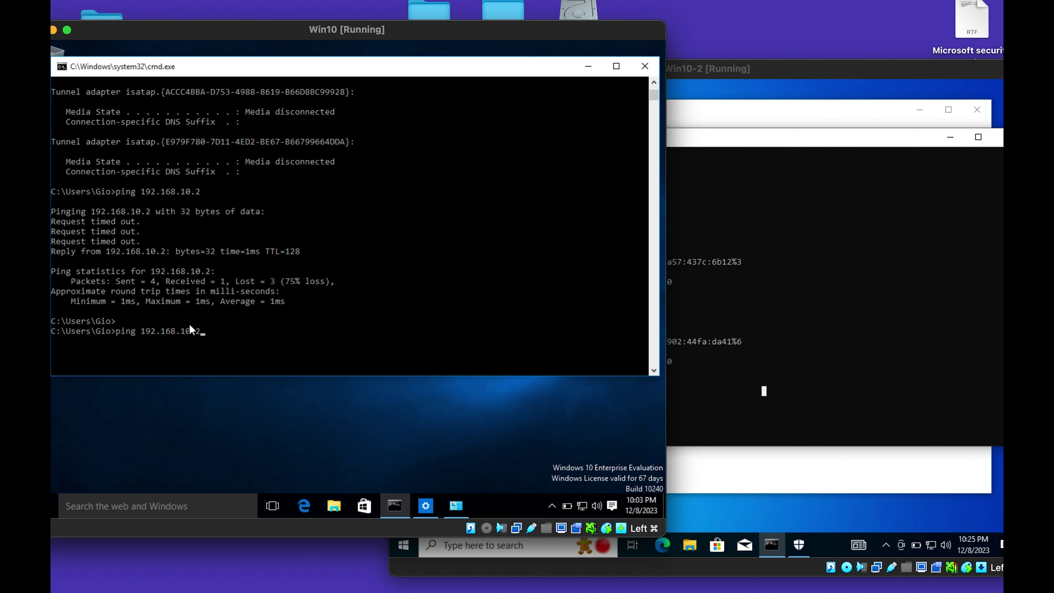
key("Return")
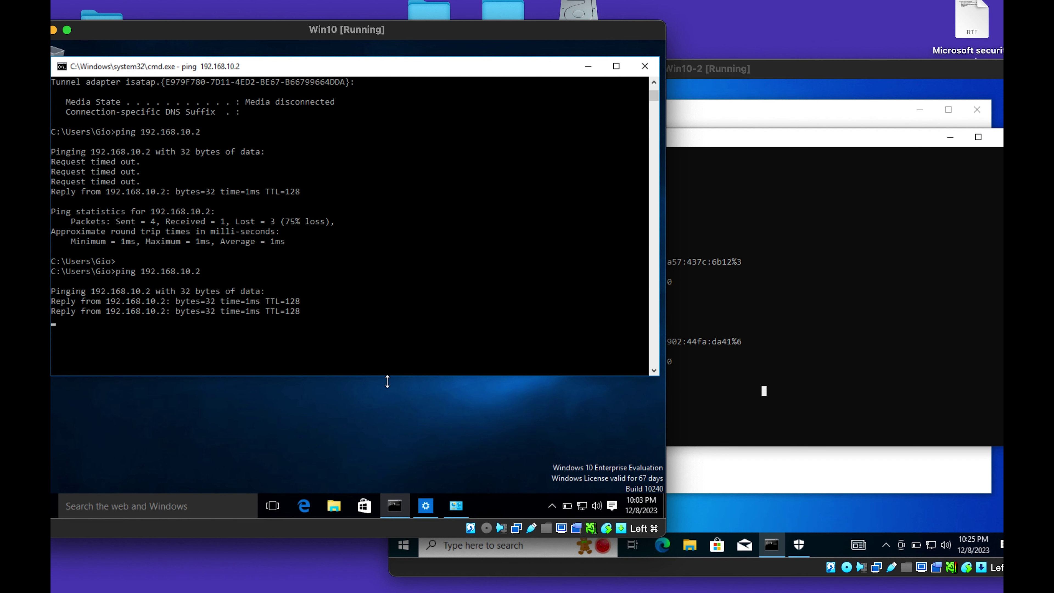
Close the command prompt windows on both Win10-2 and Win10.
left_click(771, 364)
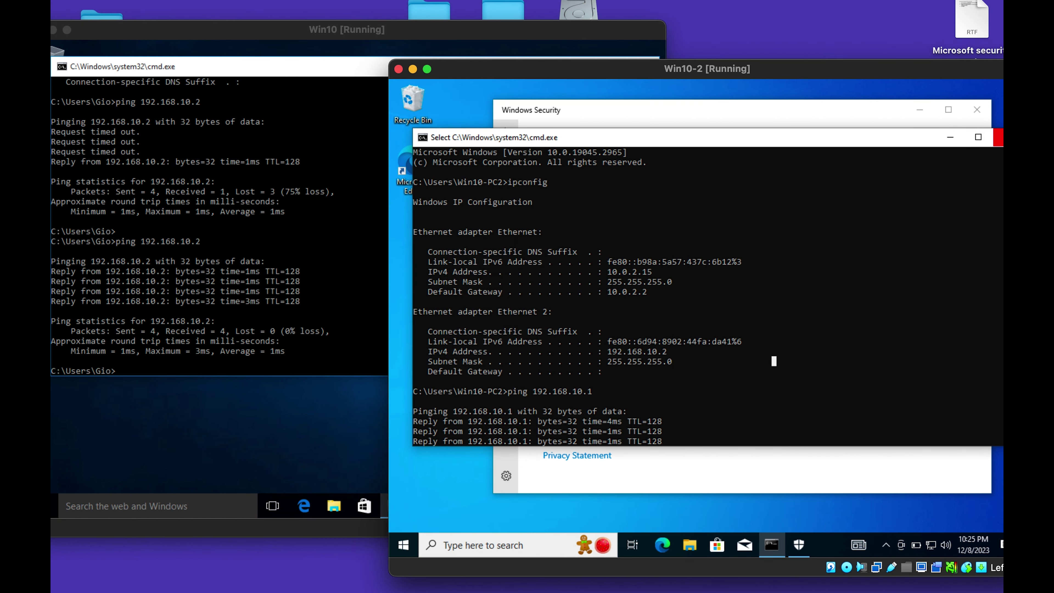
left_click(257, 271)
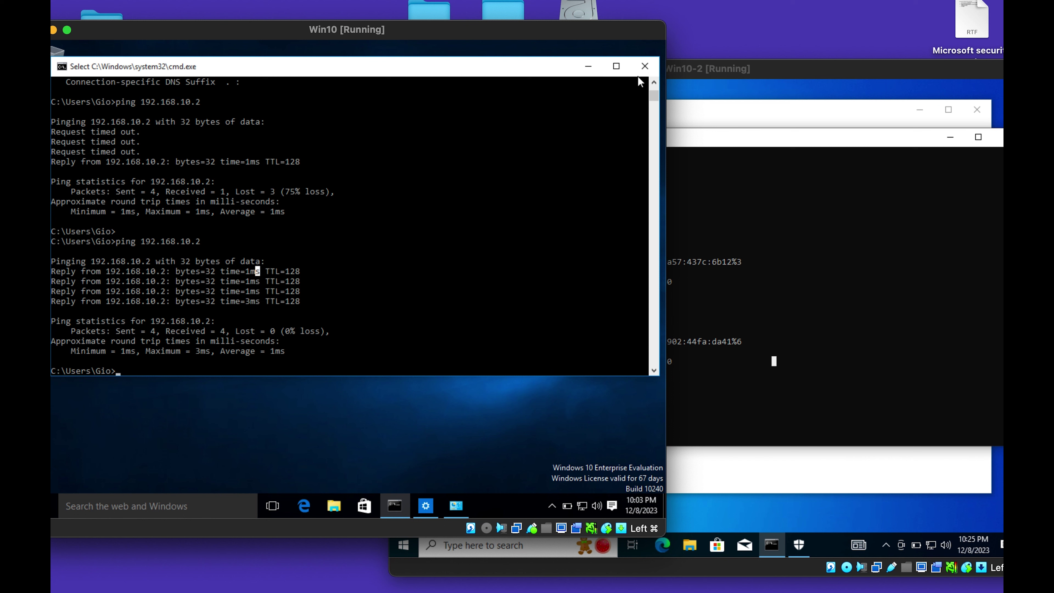
left_click(808, 223)
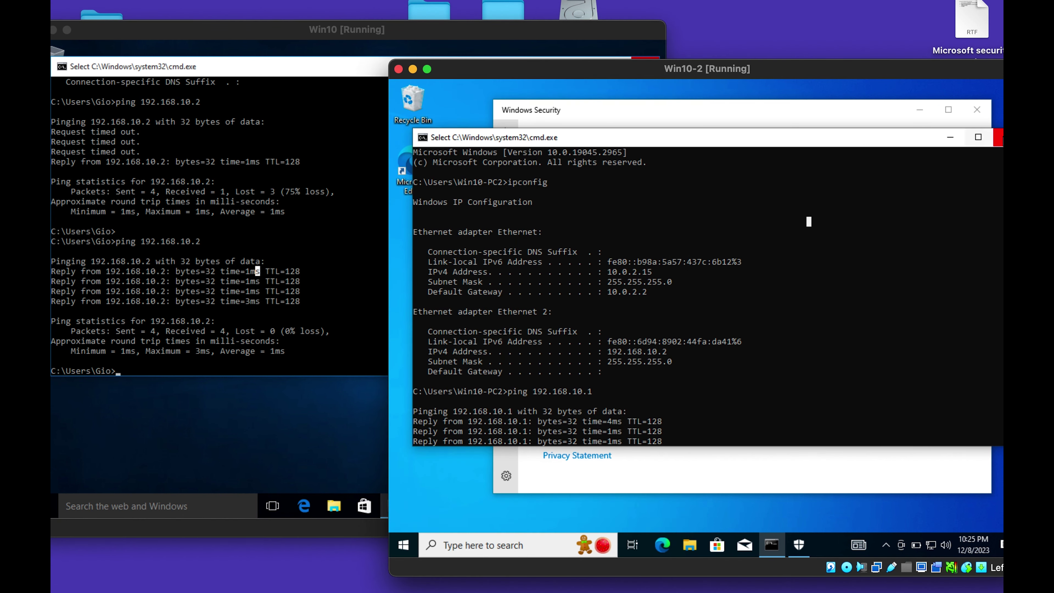
left_click(1001, 137)
left_click(302, 141)
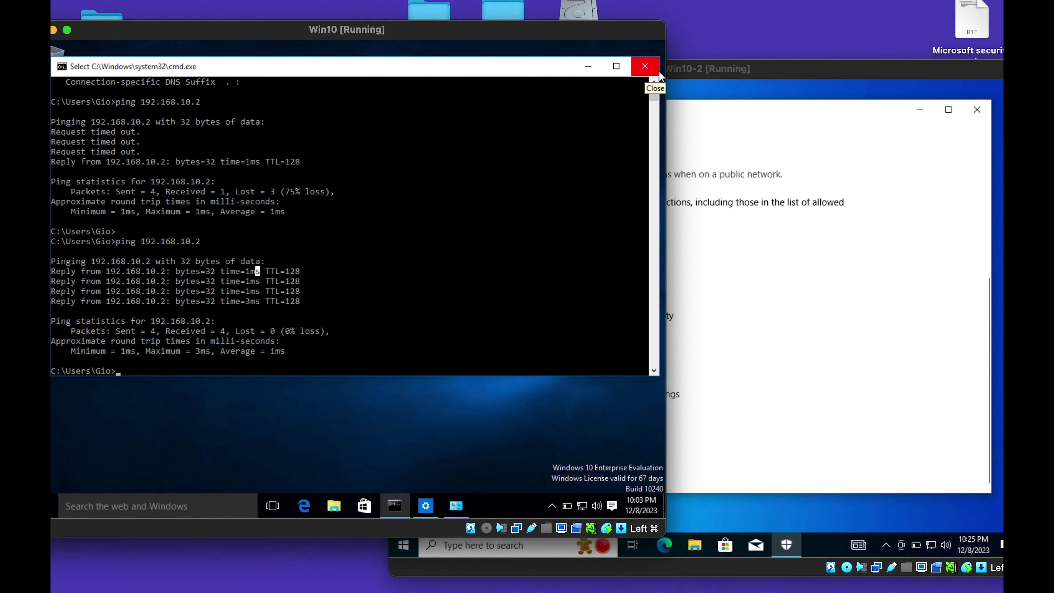
left_click(643, 68)
left_click(788, 325)
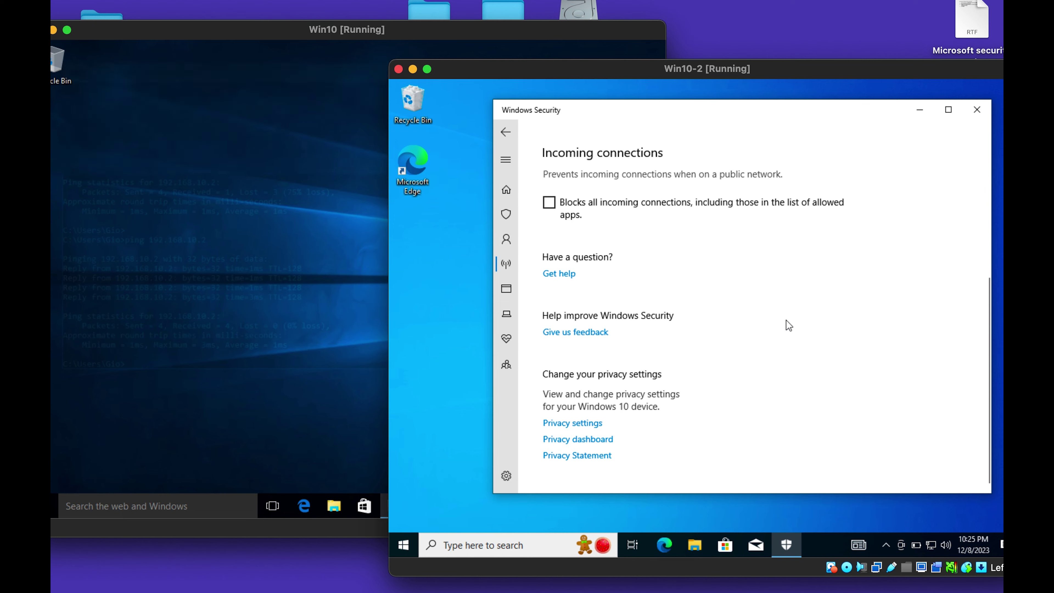
On Win10-2, browse Network to DESKTOP-P71H7L1 and list its Users and VM-shares shares.
left_click(696, 553)
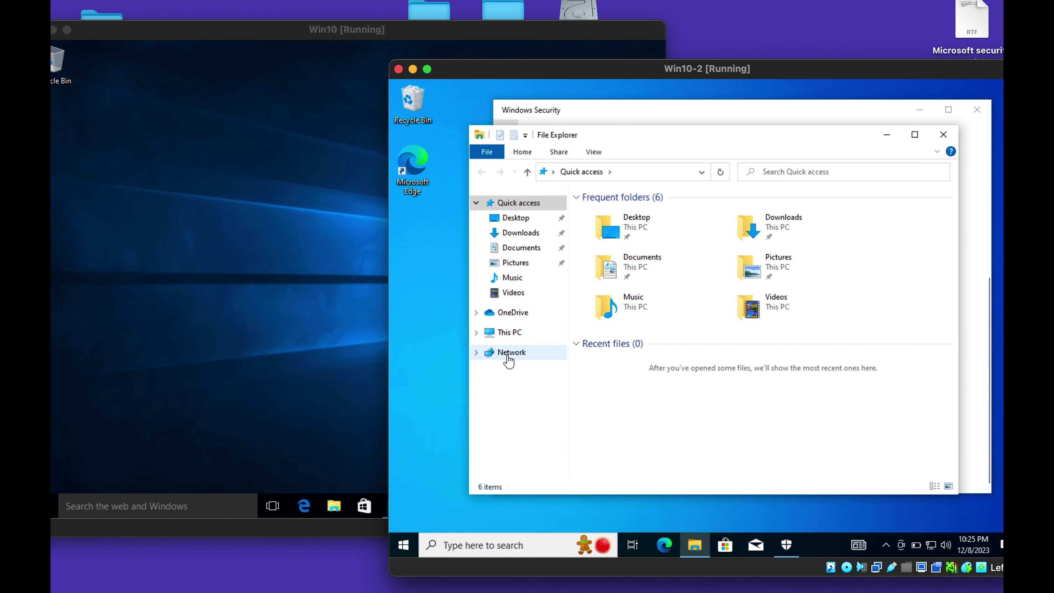
left_click(508, 357)
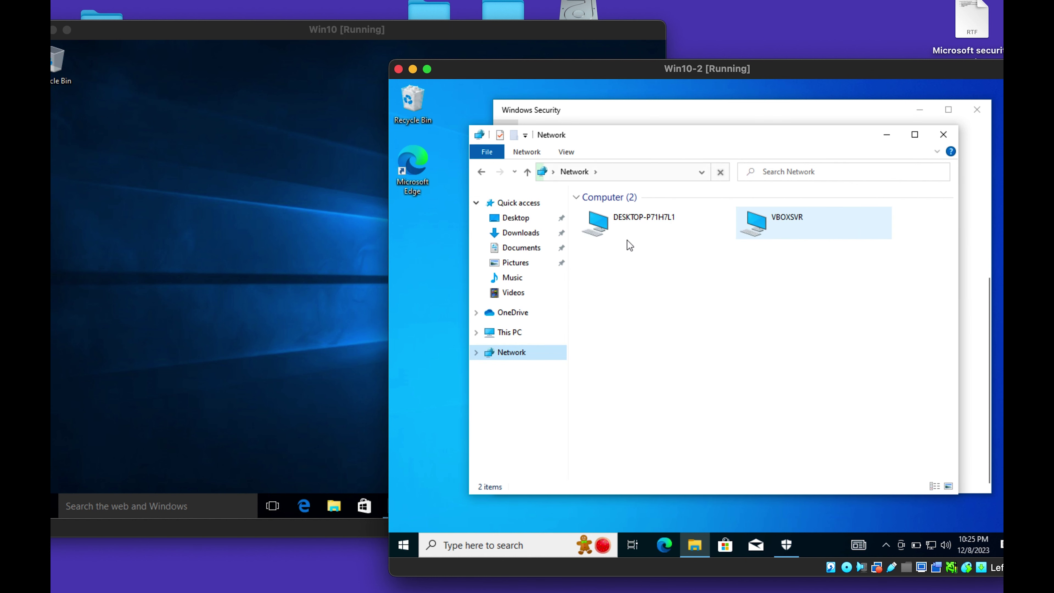
double_click(659, 230)
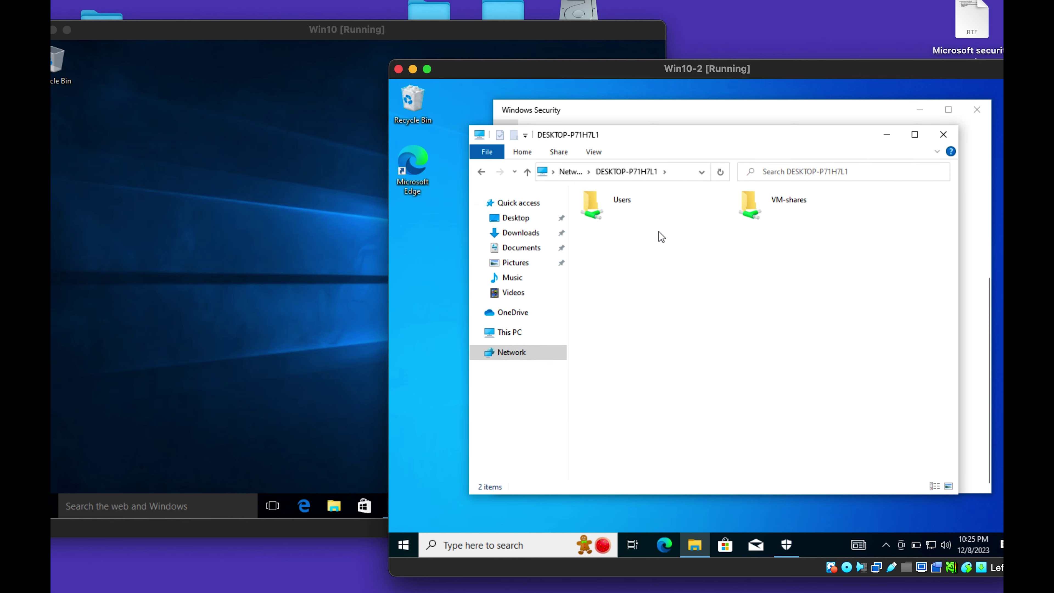
left_click(237, 330)
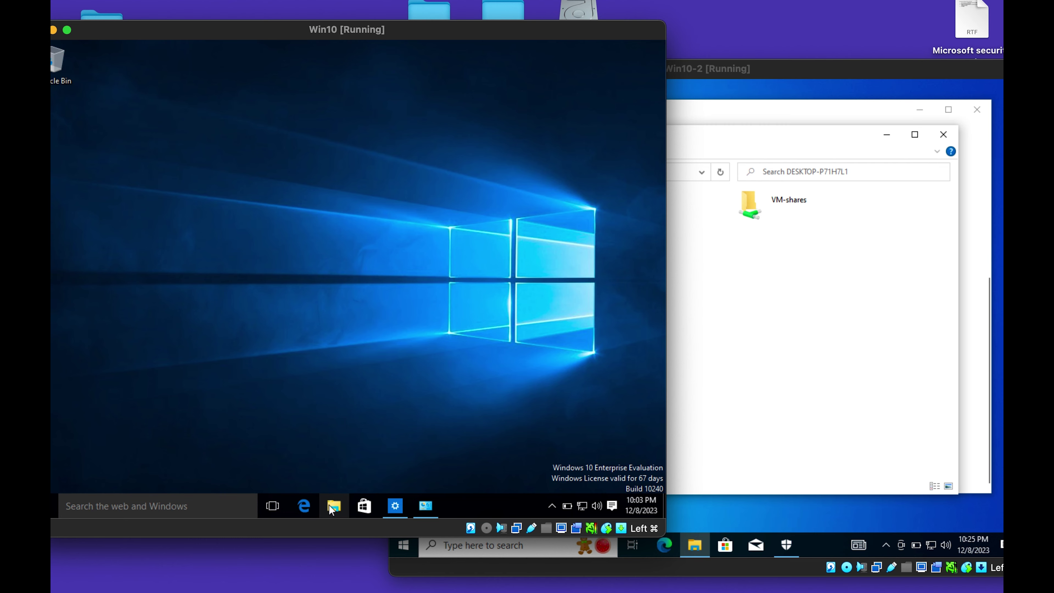
On Win10, check C:\VM-shares' network path on its Properties Sharing tab.
left_click(333, 506)
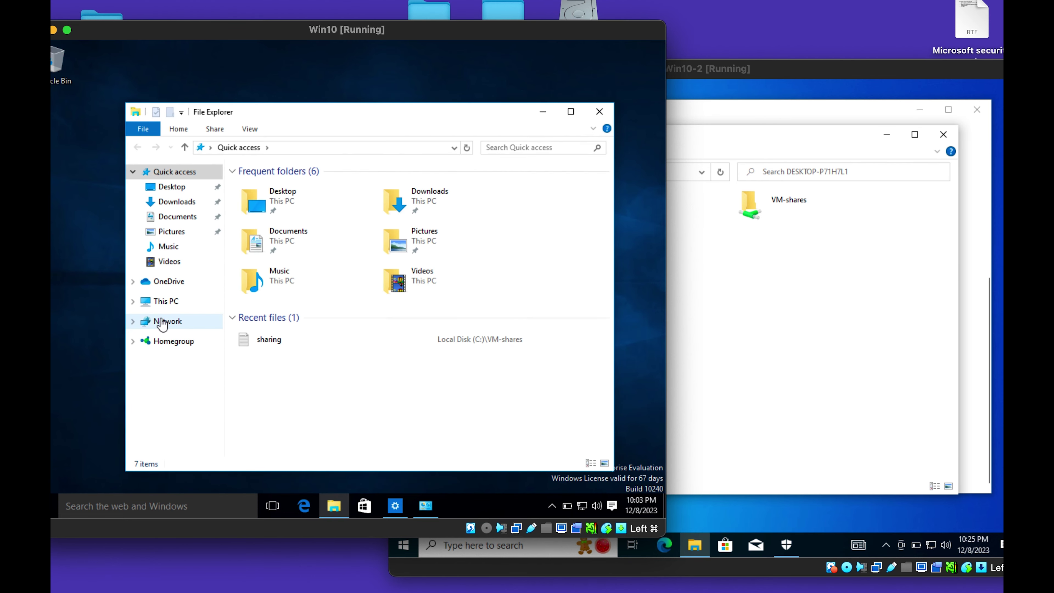
left_click(163, 323)
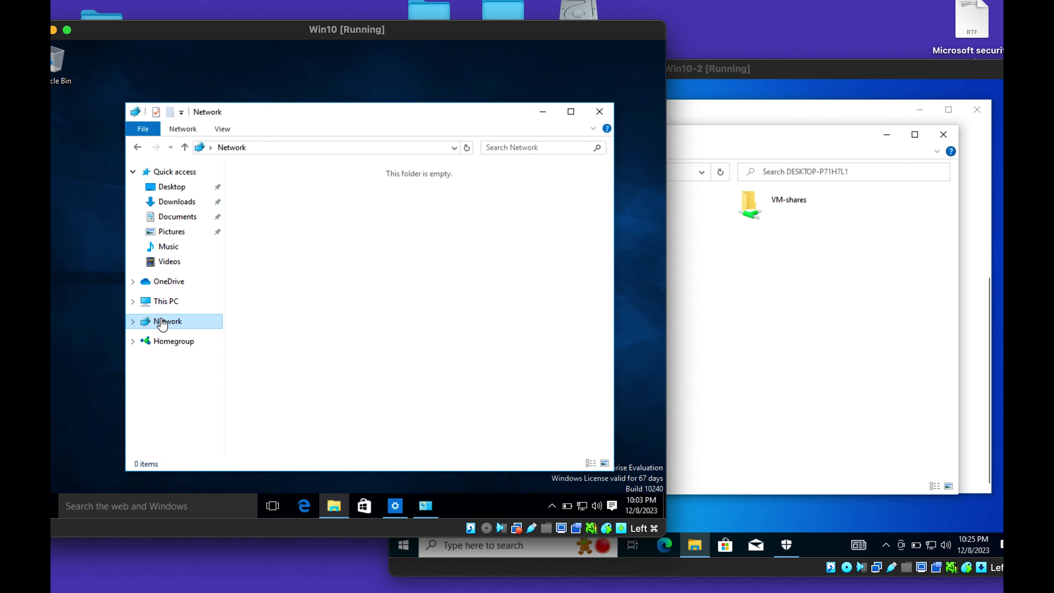
left_click(165, 302)
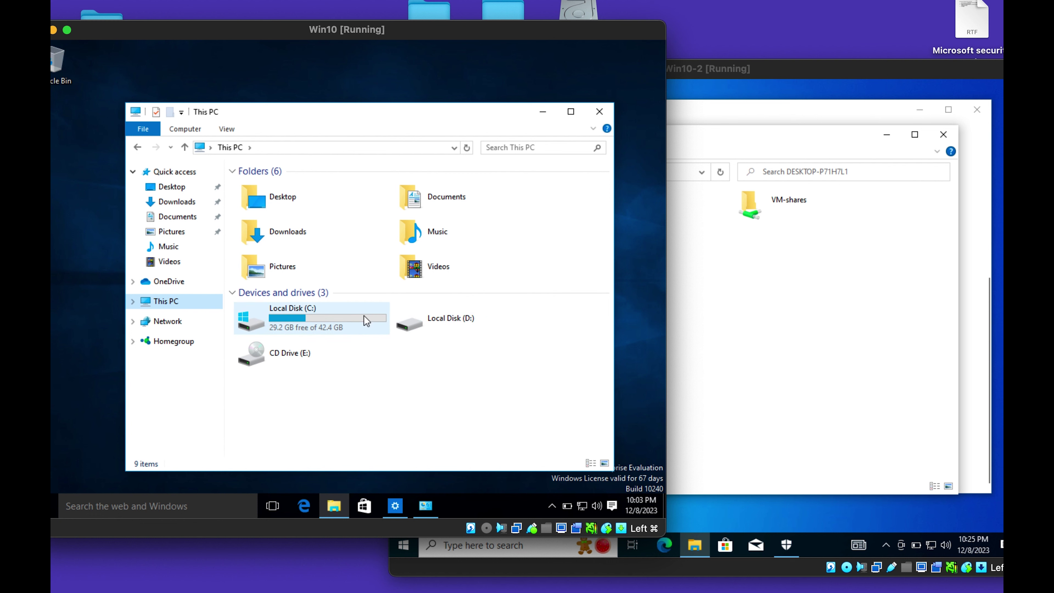
double_click(317, 327)
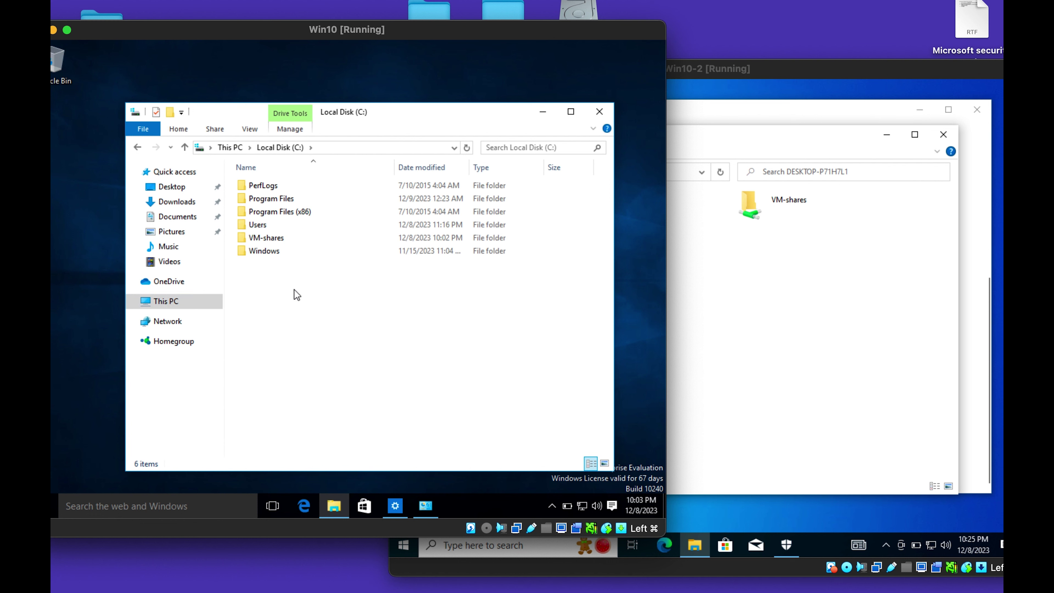
left_click(280, 239)
right_click(280, 240)
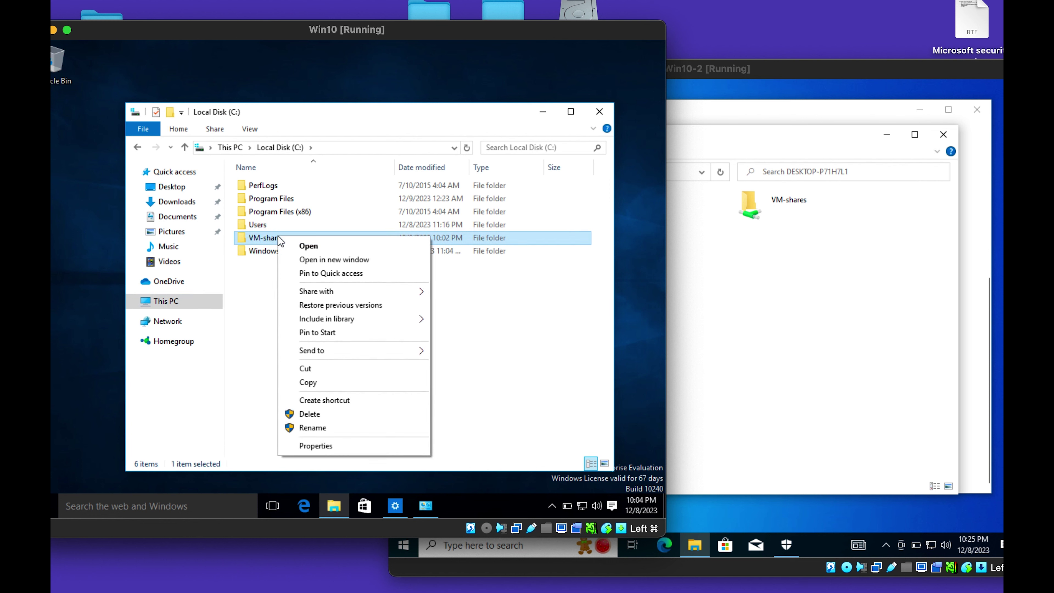
left_click(338, 445)
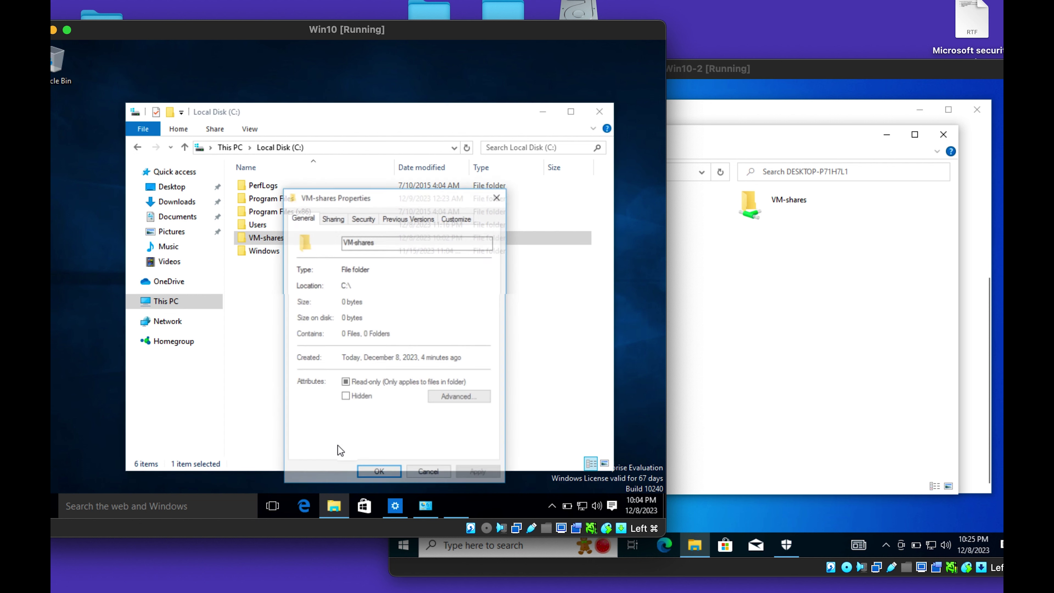
left_click(344, 222)
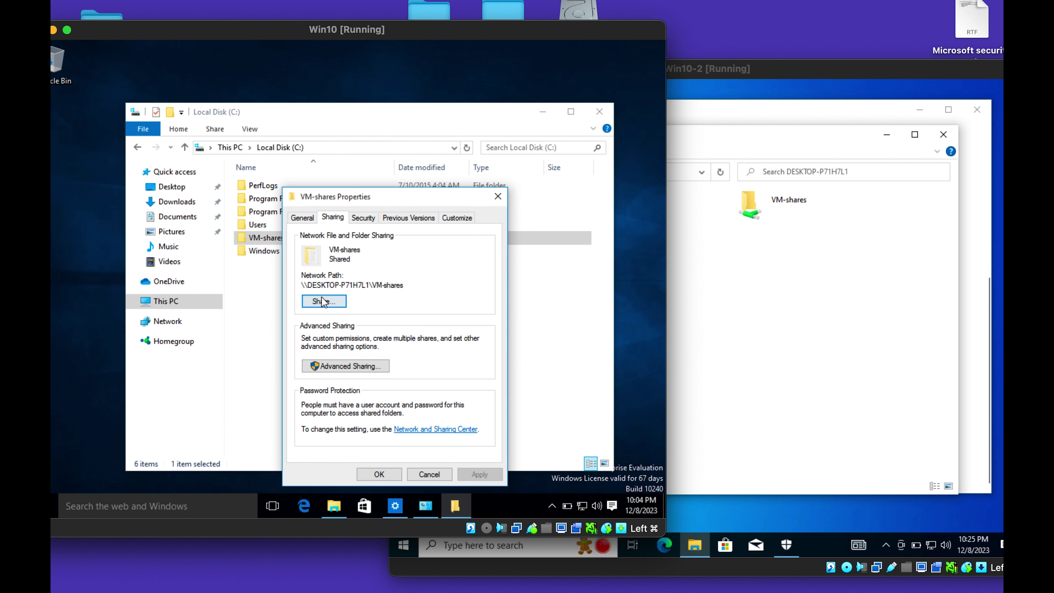
left_click_drag(348, 281, 364, 286)
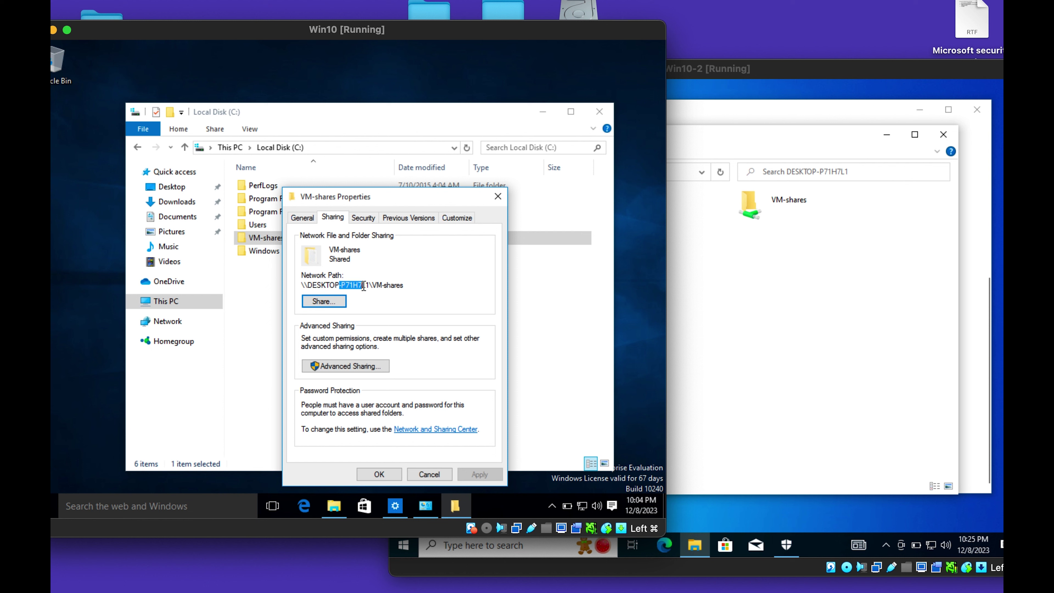
On Win10-2, dismiss the network error and open the VM-shares share, showing the sharing file.
left_click(743, 340)
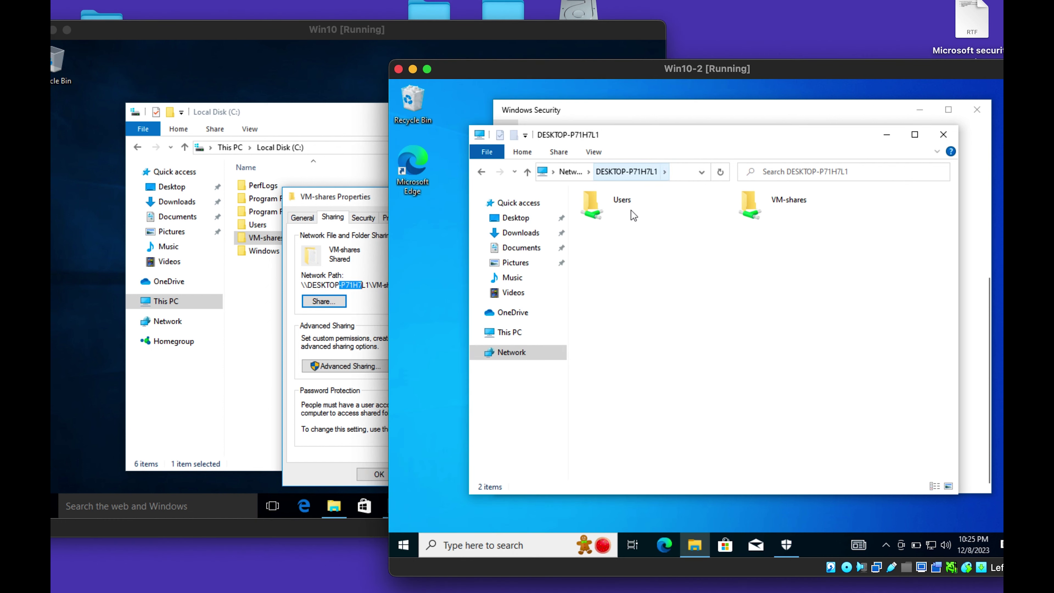
left_click(780, 214)
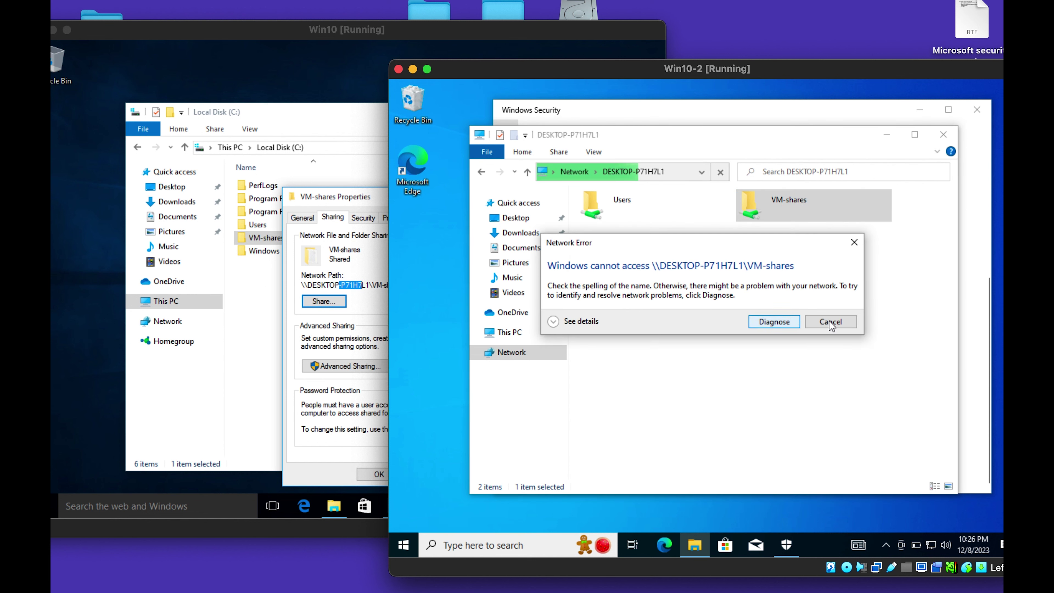
left_click(832, 321)
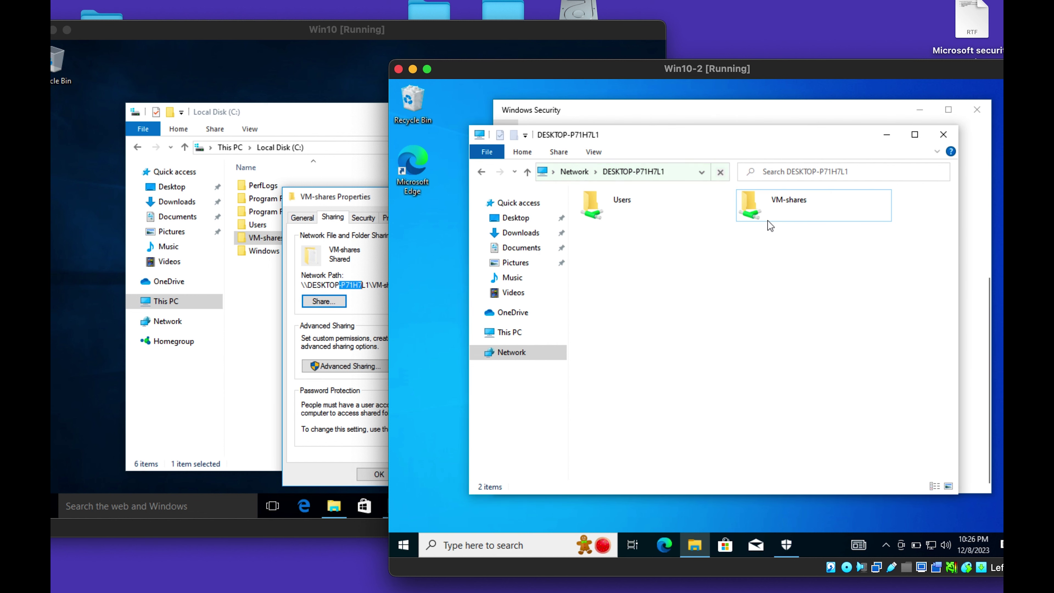
double_click(776, 216)
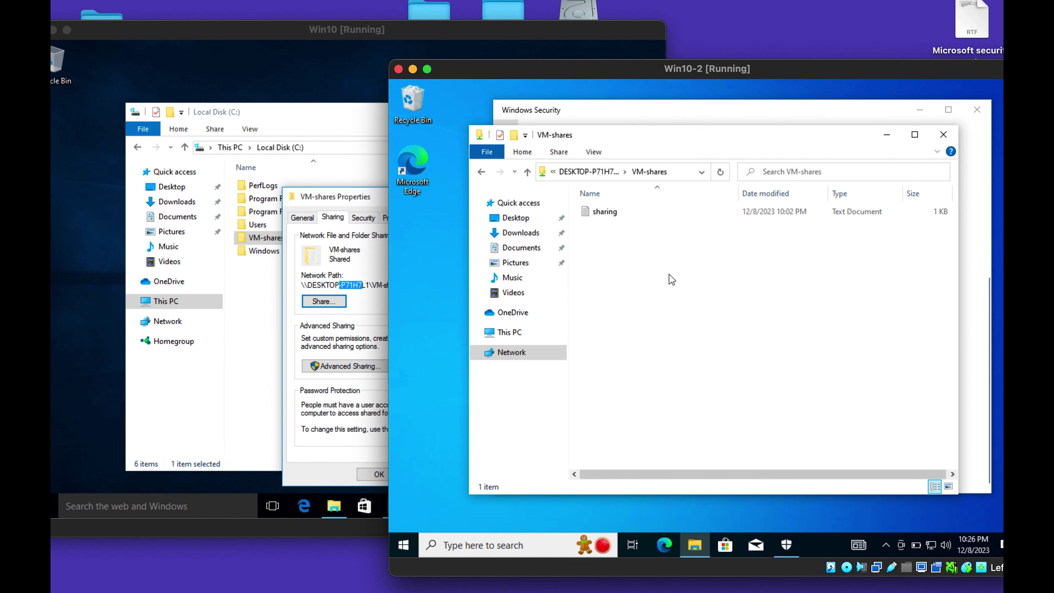
On Win10, close VM-shares Properties and open the folder, granting permanent access.
left_click(245, 322)
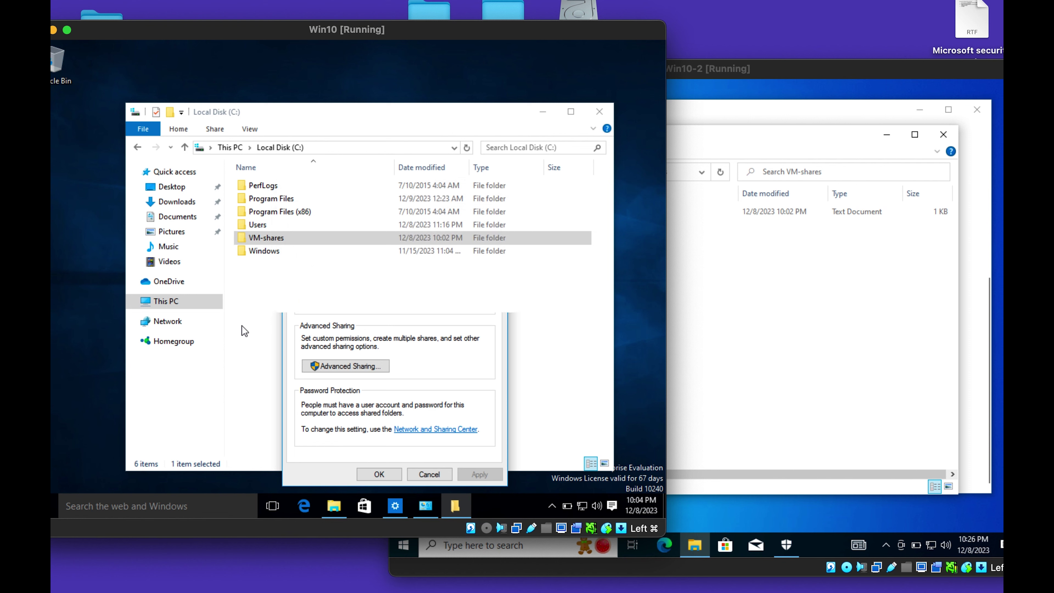
left_click(242, 327)
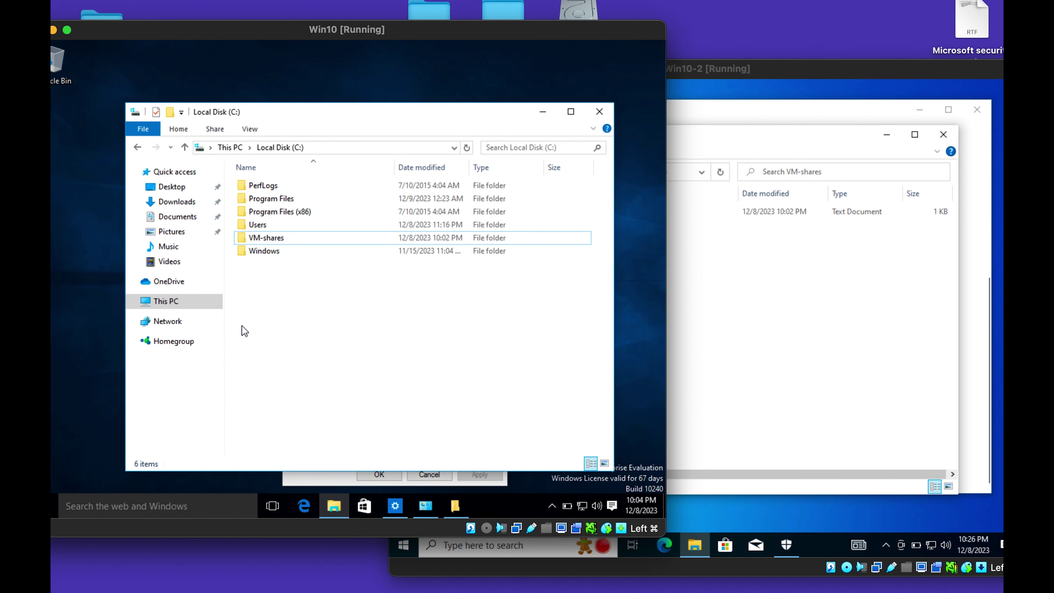
left_click(329, 477)
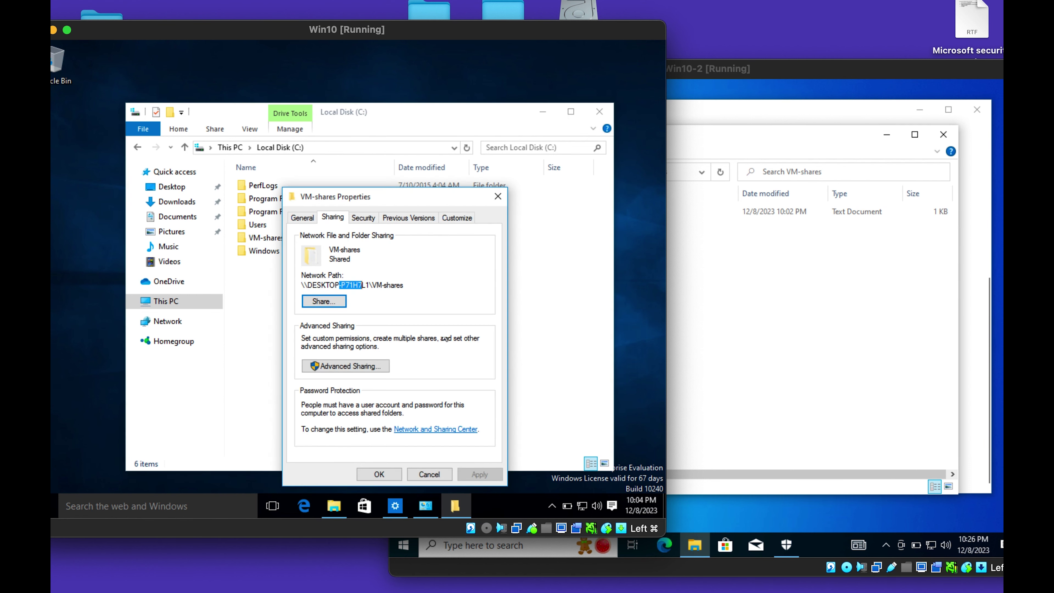
left_click(497, 197)
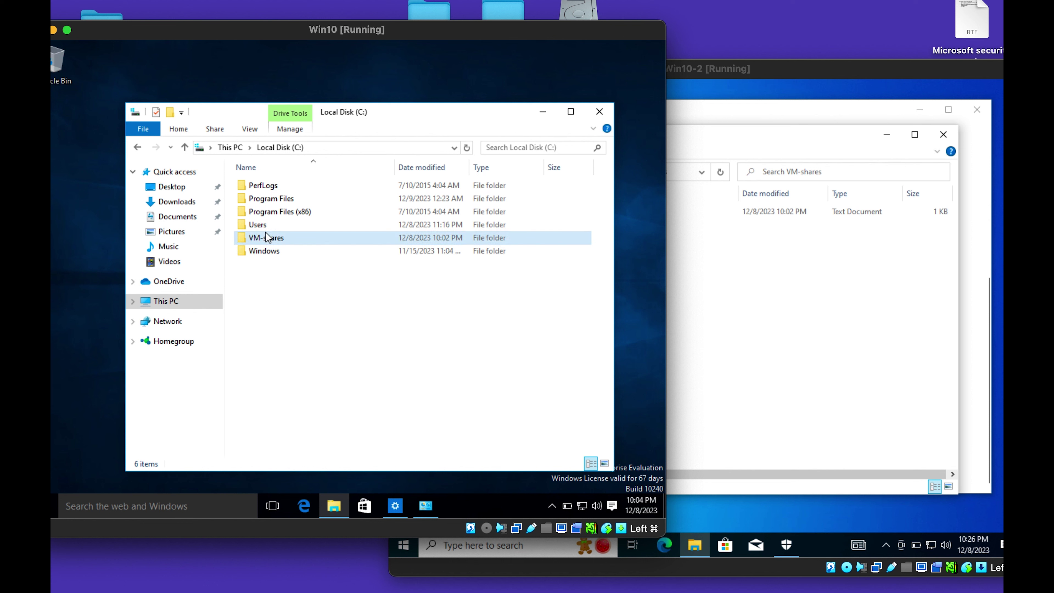
double_click(267, 239)
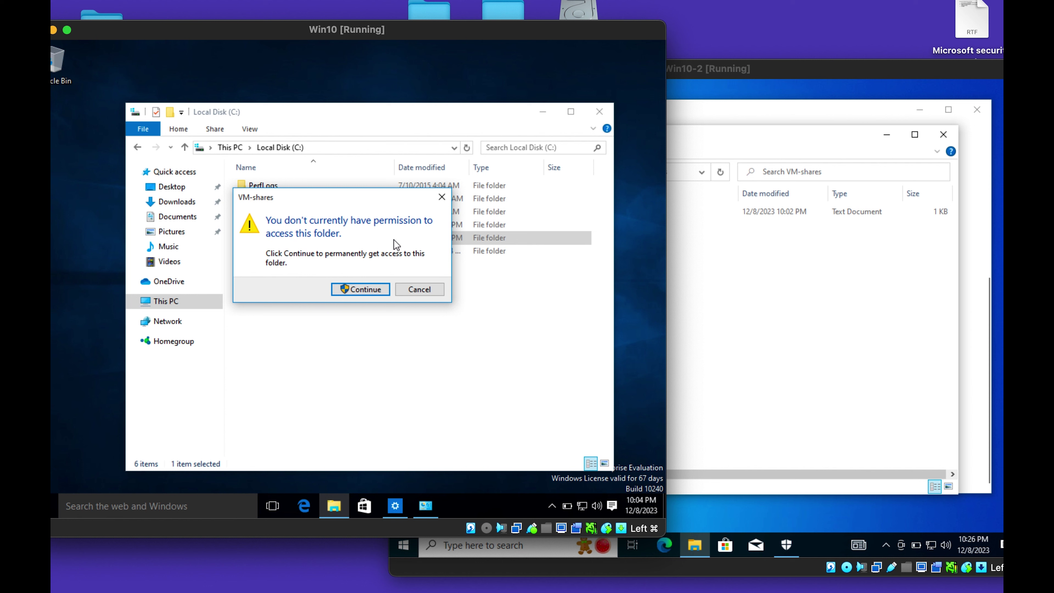
left_click(358, 290)
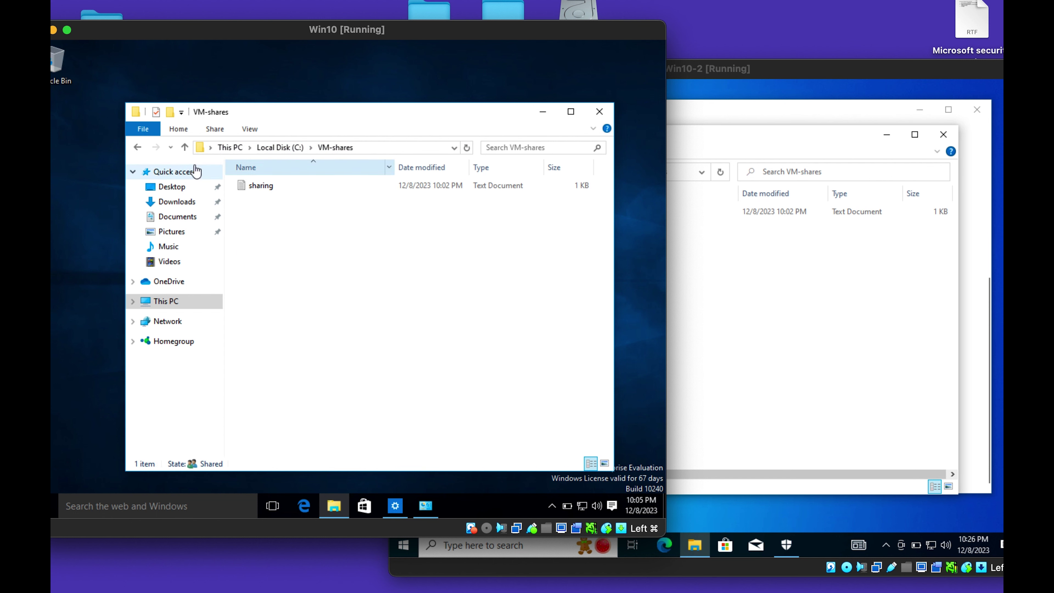
left_click(139, 149)
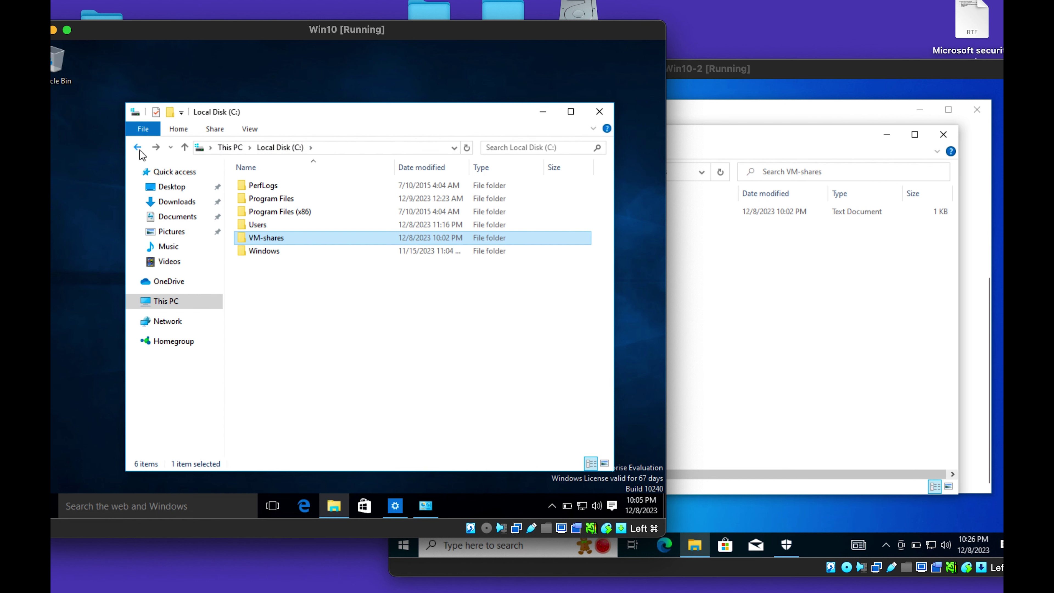
double_click(278, 241)
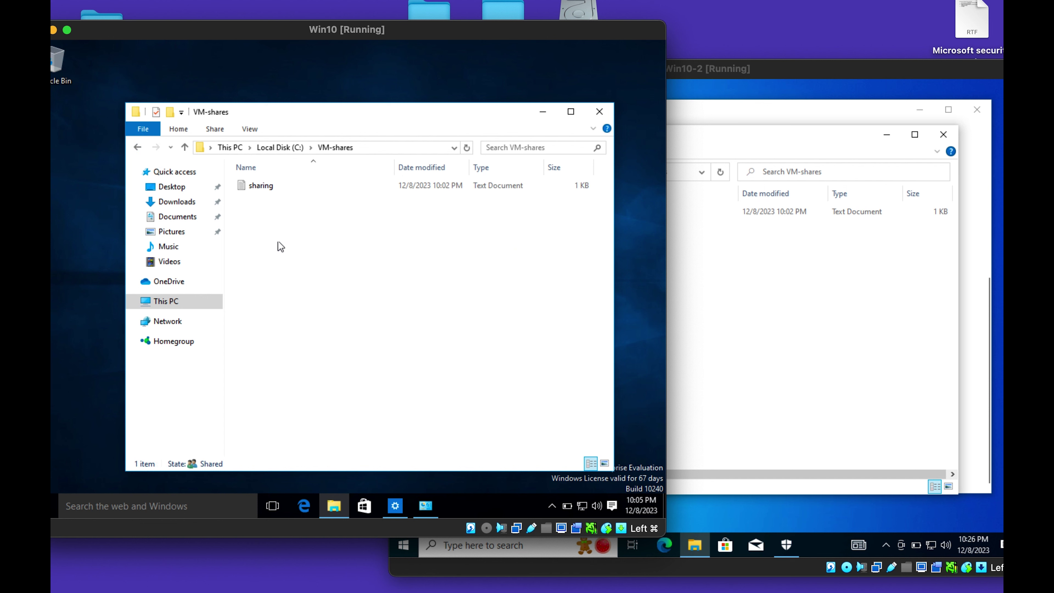
left_click(133, 147)
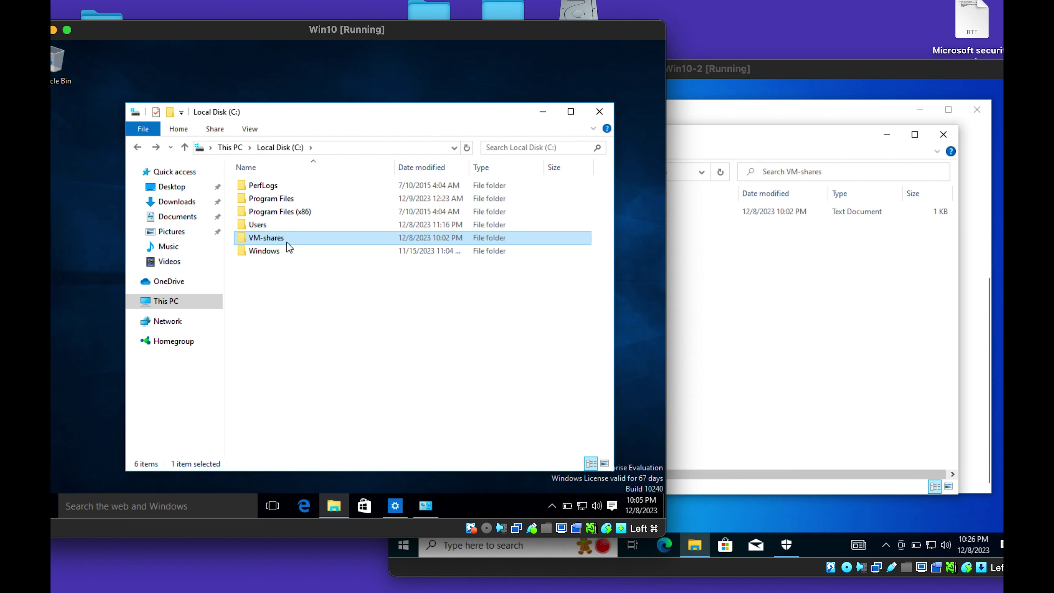
Open VM-shares Properties on the Sharing tab and bring up the Share people list.
right_click(290, 245)
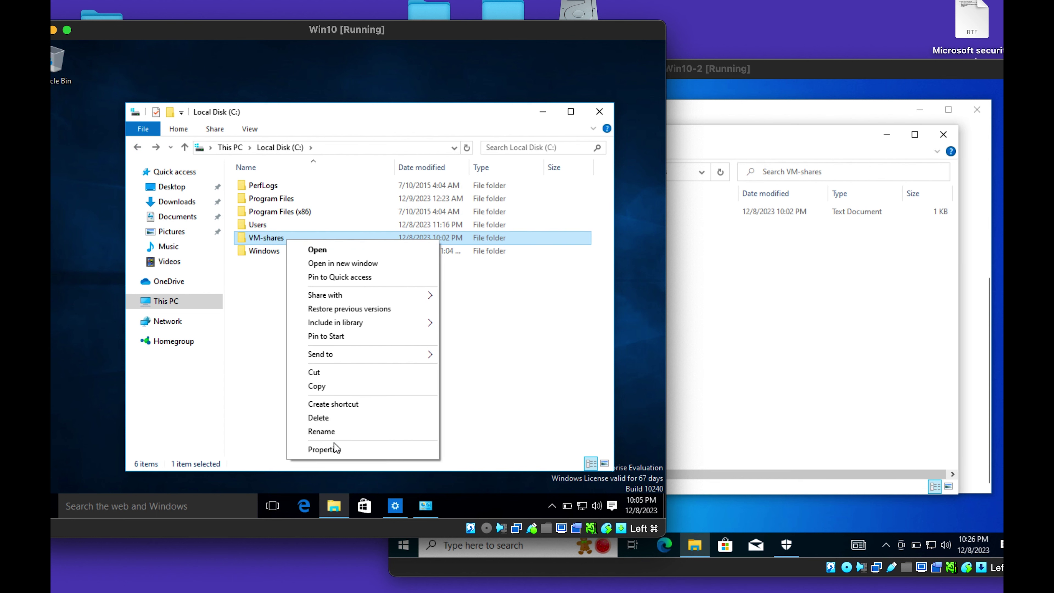
left_click(334, 449)
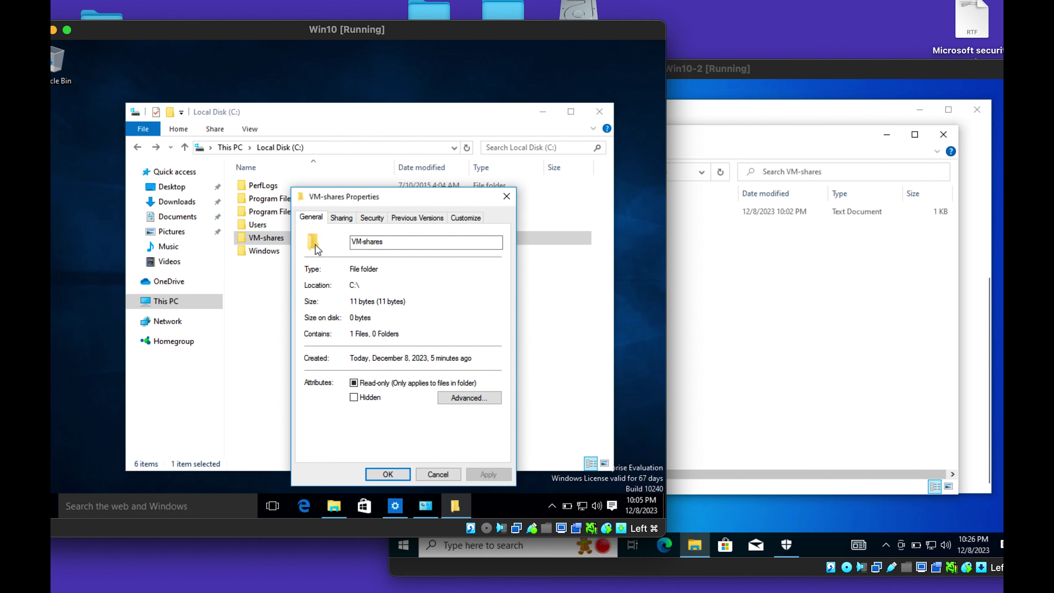
left_click(341, 218)
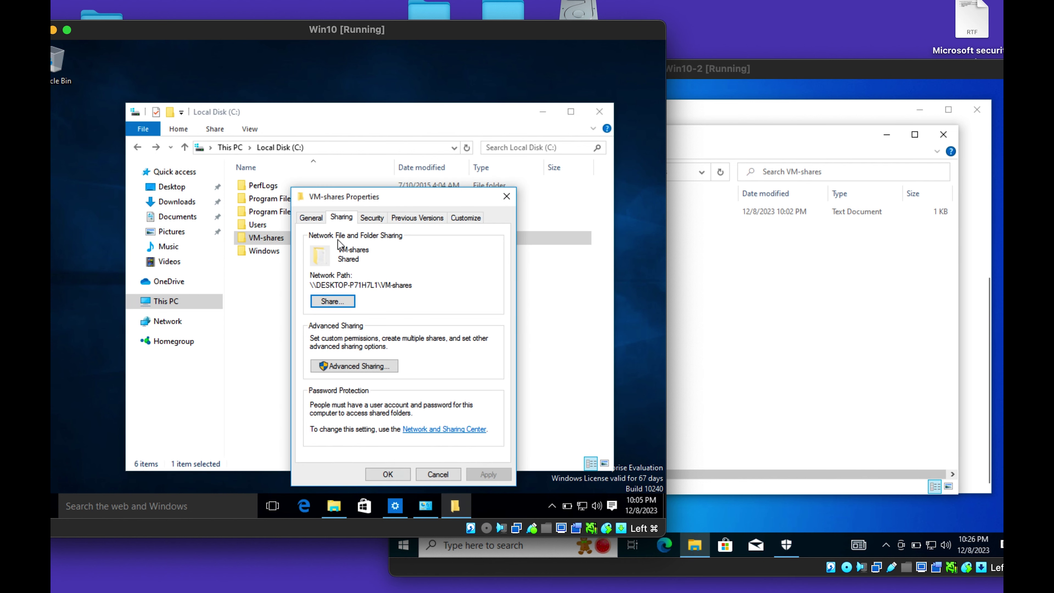
left_click(338, 301)
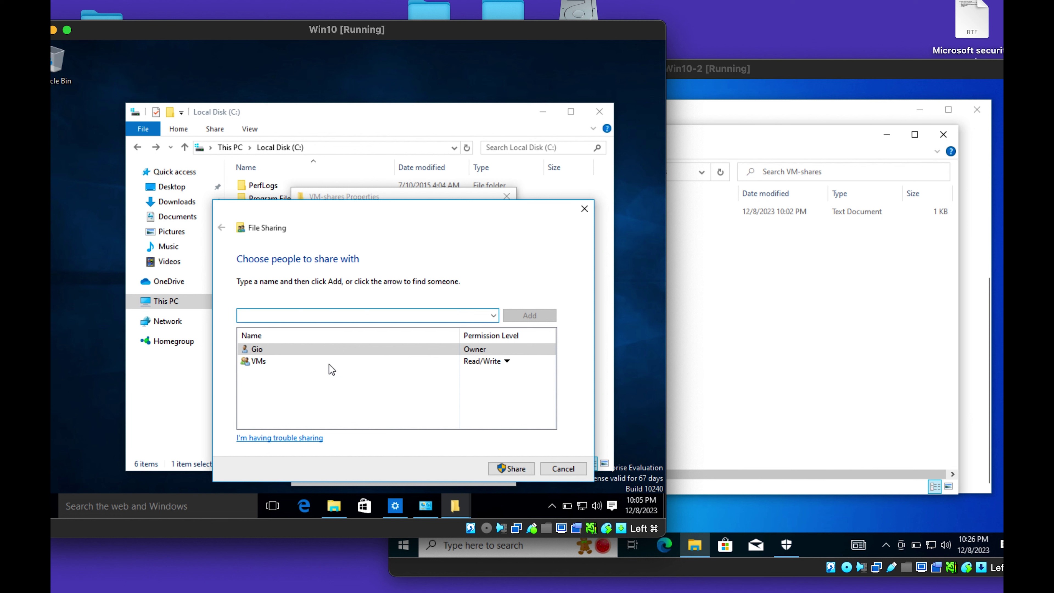
Remove the VMs group and share VM-shares with Everyone at Read/Write.
right_click(329, 365)
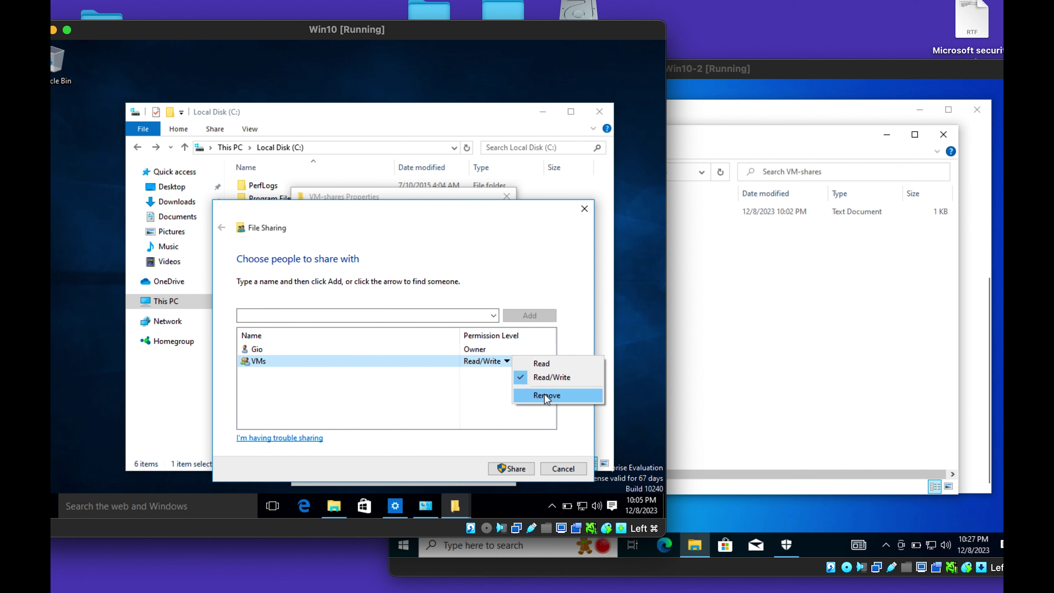
left_click(545, 394)
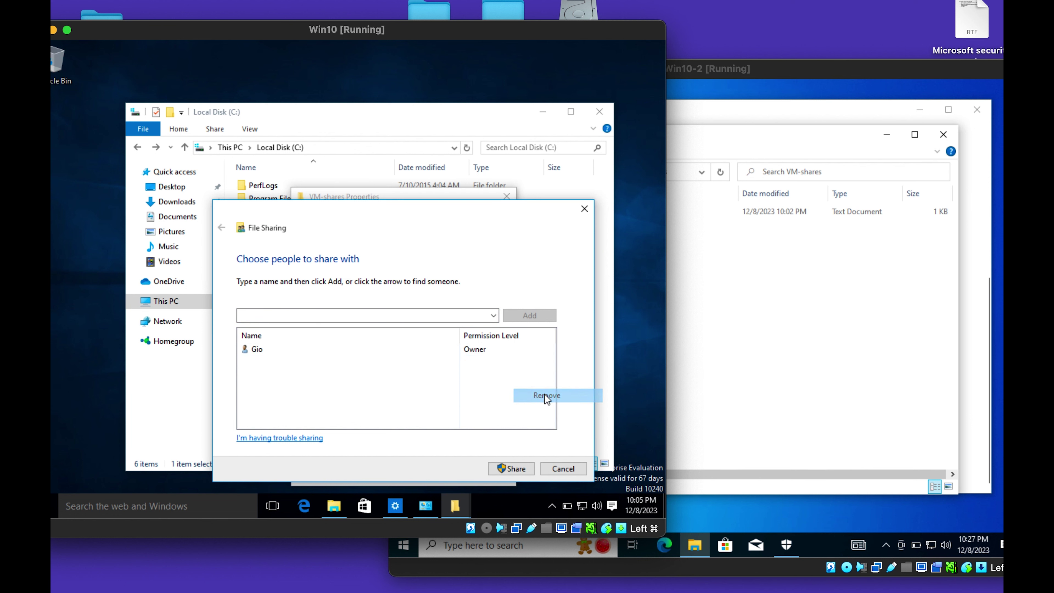
left_click(495, 315)
left_click(350, 345)
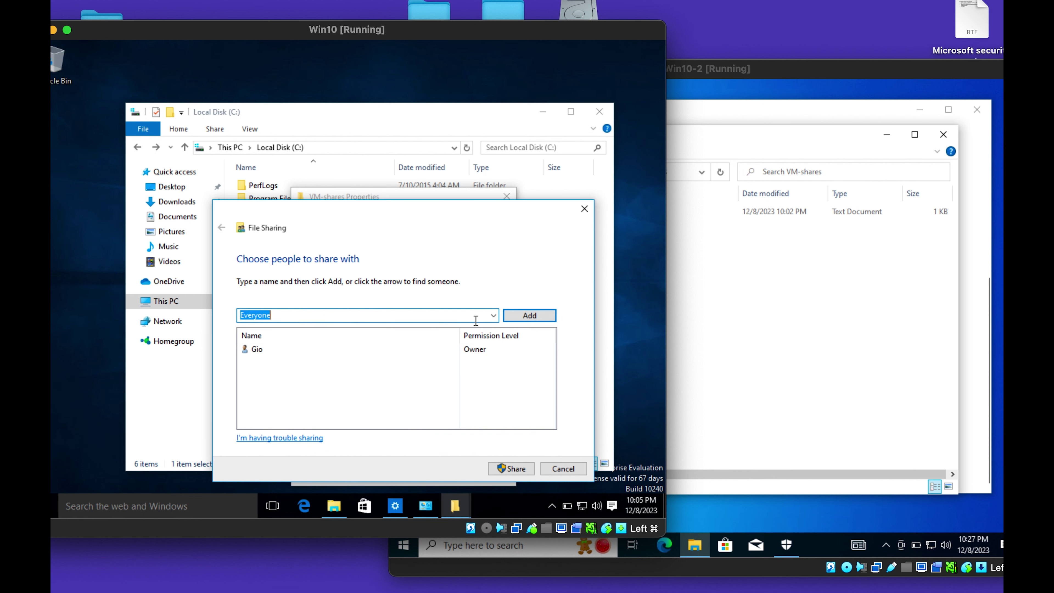
left_click(513, 315)
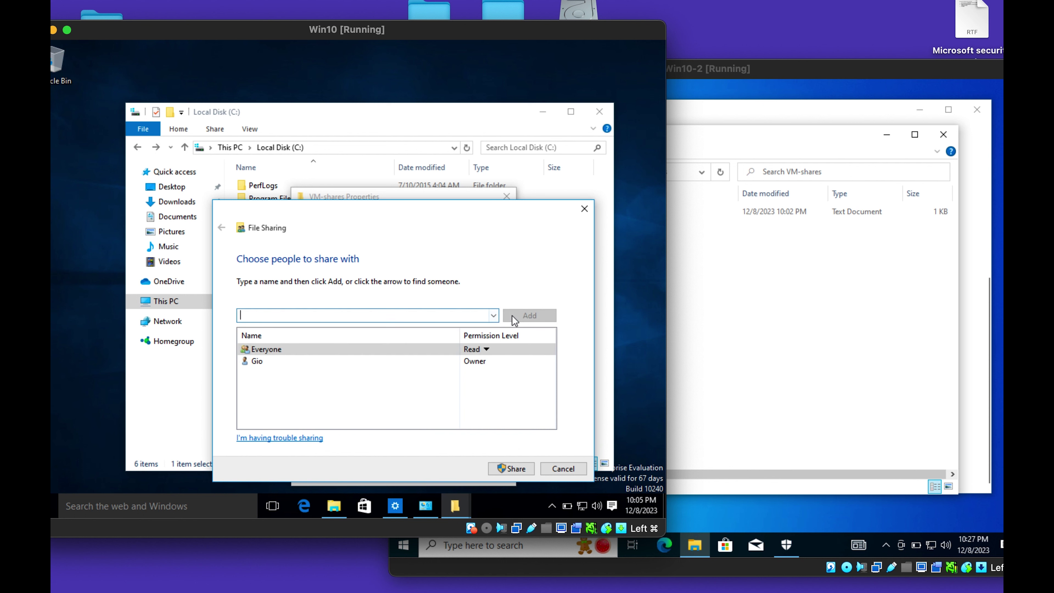
left_click(487, 354)
left_click(514, 365)
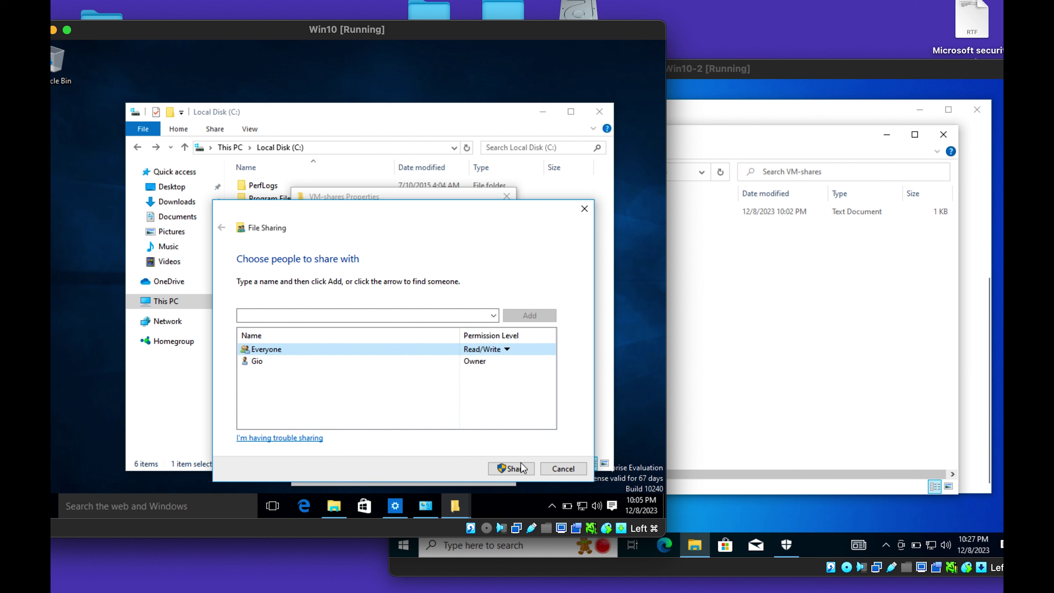
left_click(515, 468)
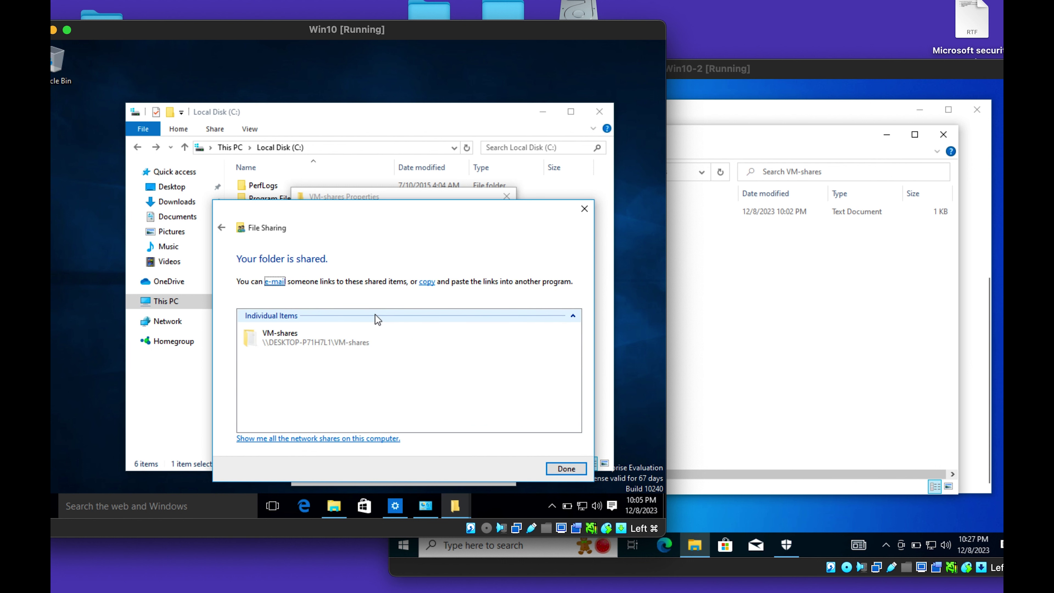
left_click(556, 469)
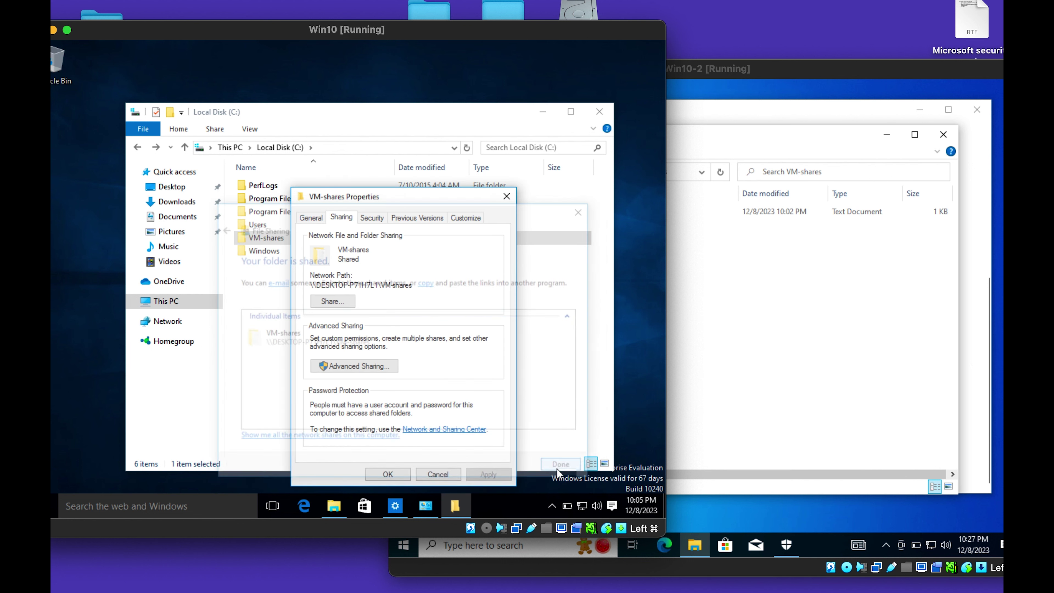
Check the Advanced Sharing permissions showing Everyone with Full Control, Change and Read.
left_click(353, 365)
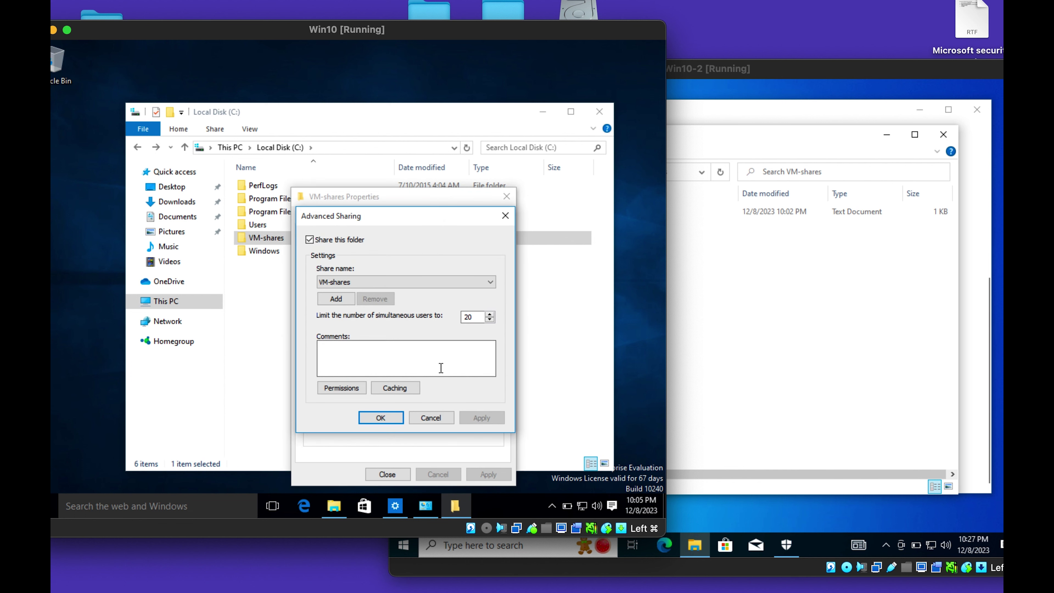
left_click(341, 387)
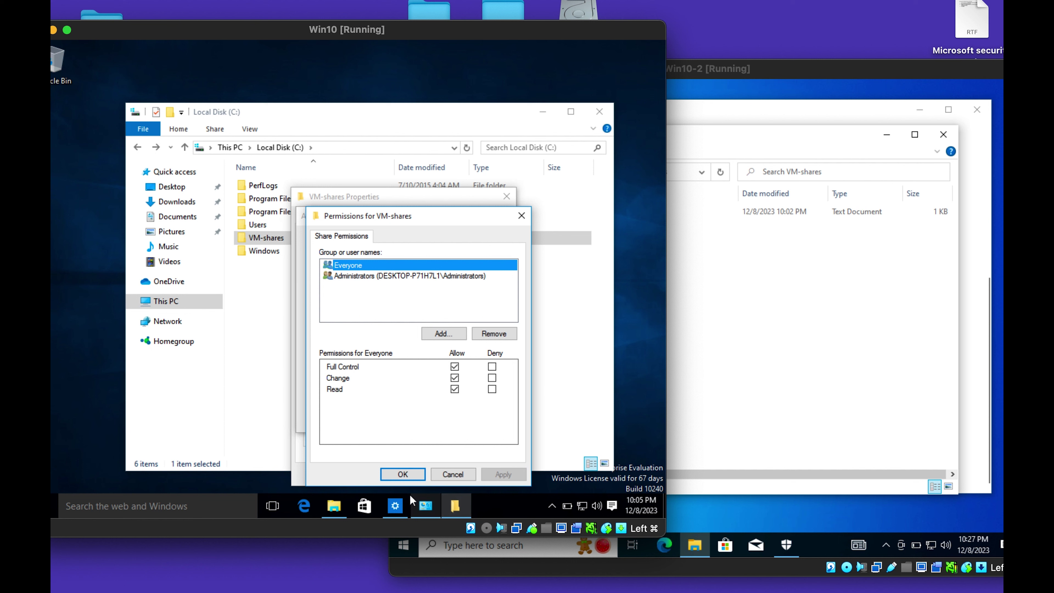
left_click(403, 473)
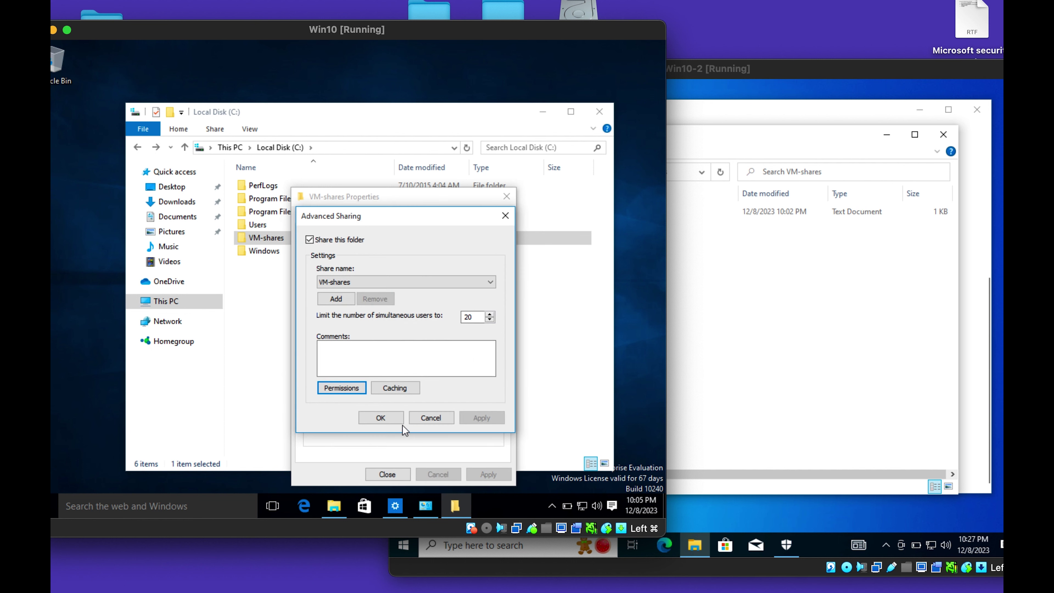
left_click(396, 419)
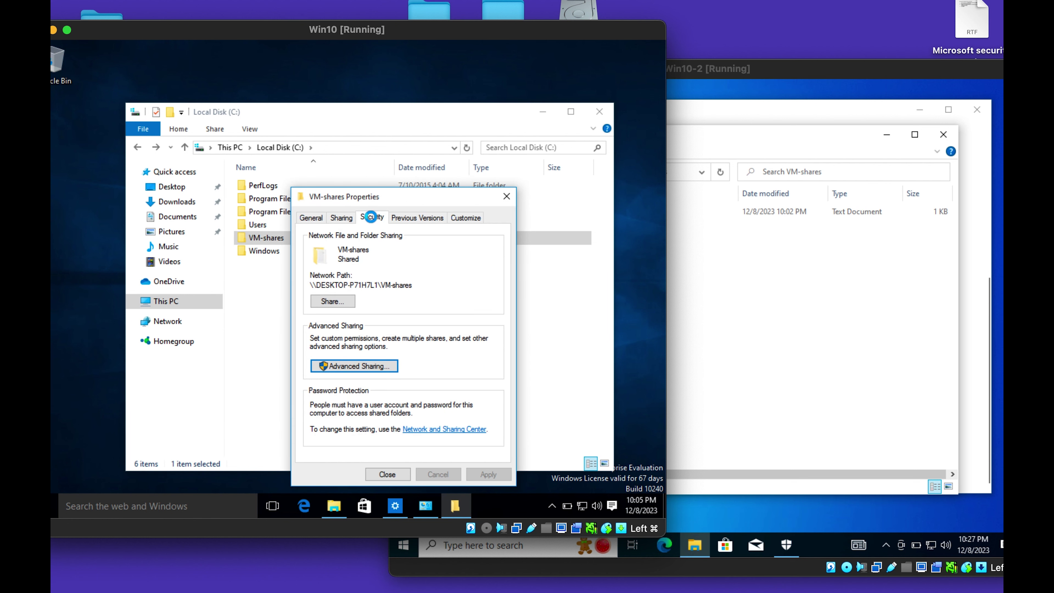
Open the VM-shares Security tab and start editing its permissions.
left_click(371, 216)
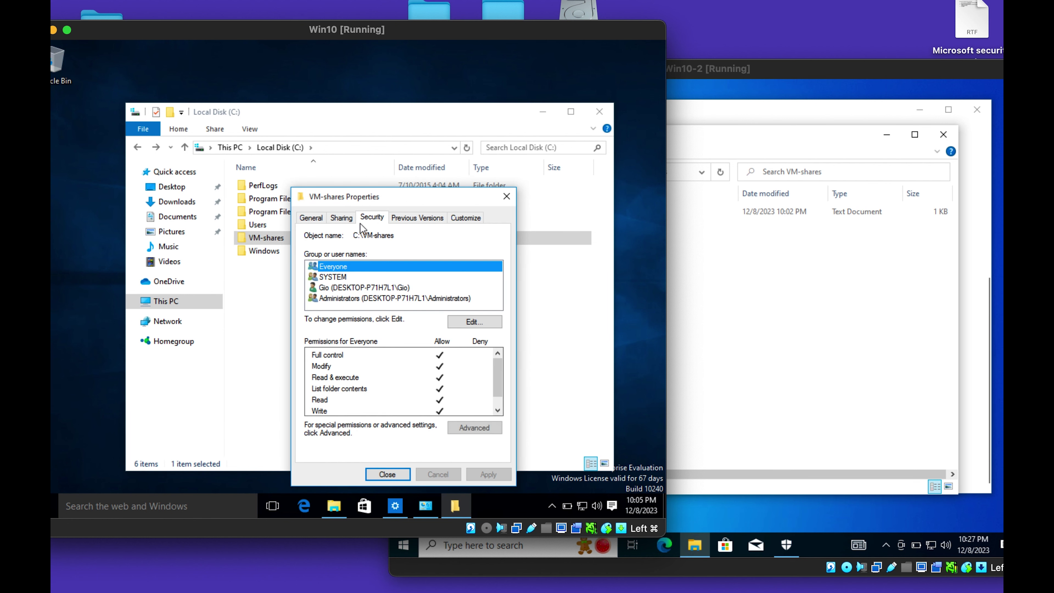
left_click(343, 287)
left_click(345, 299)
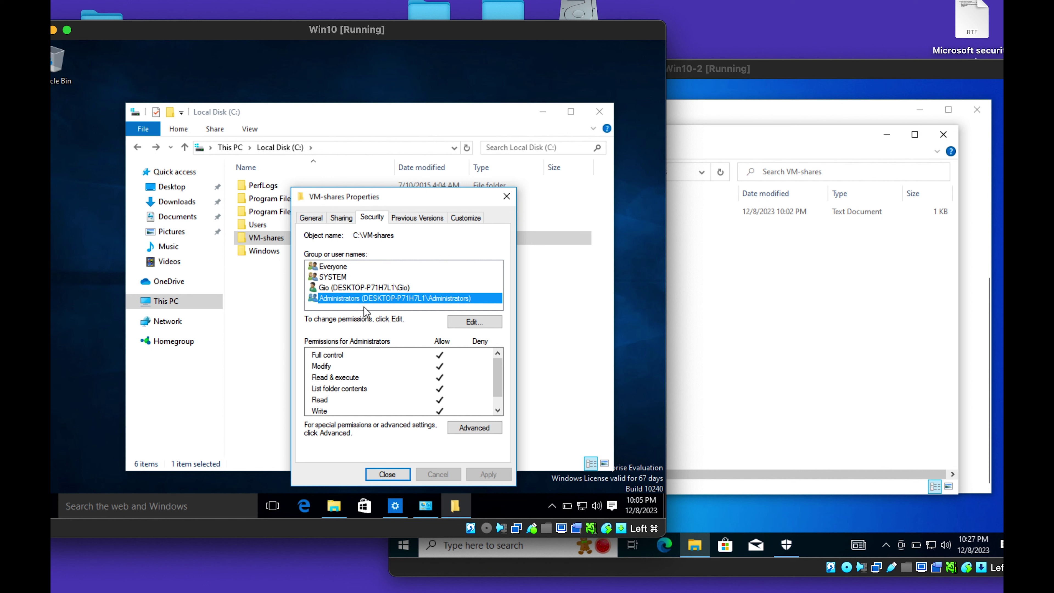
left_click(473, 323)
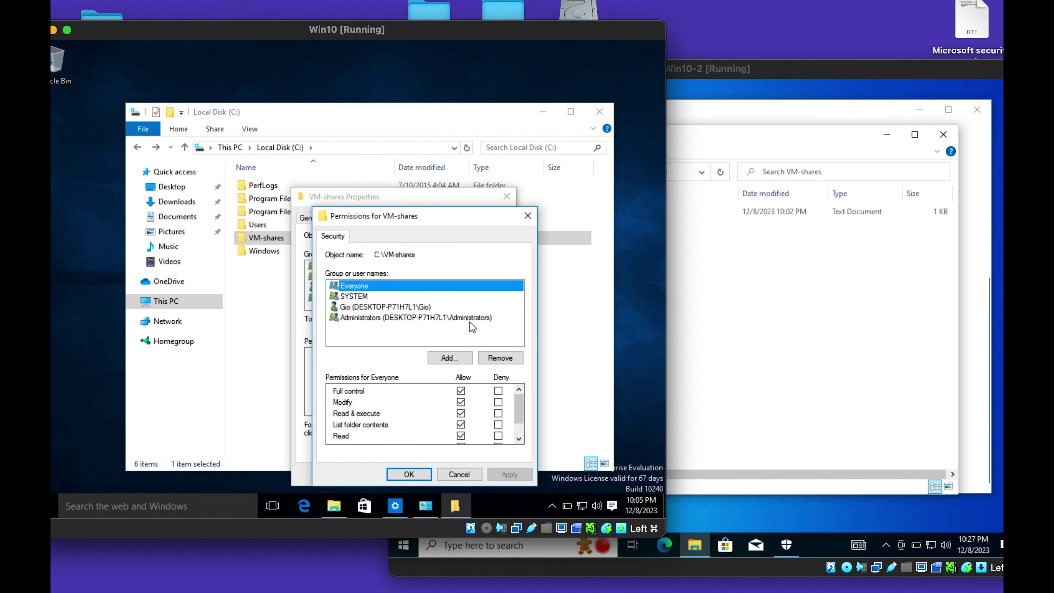
Add the VMs group to the folder permissions with Full control and apply.
left_click(386, 325)
left_click(465, 360)
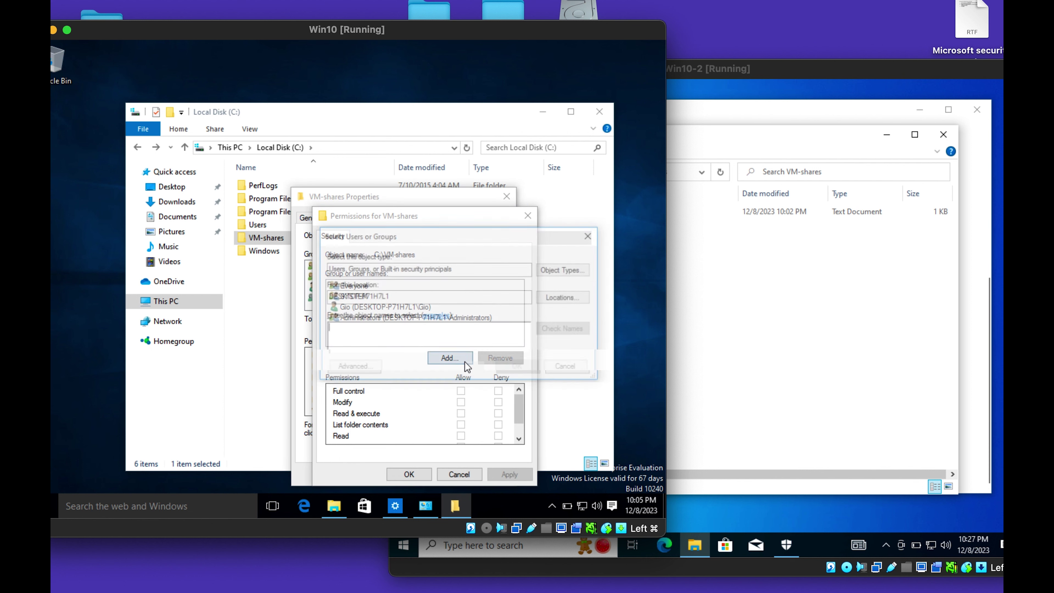
left_click(354, 369)
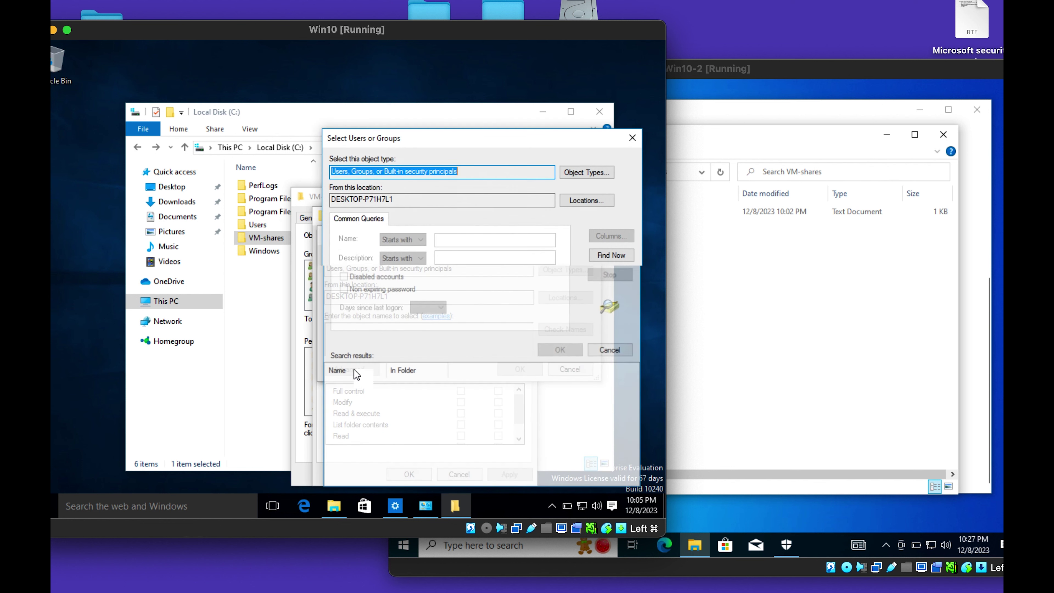
left_click(605, 256)
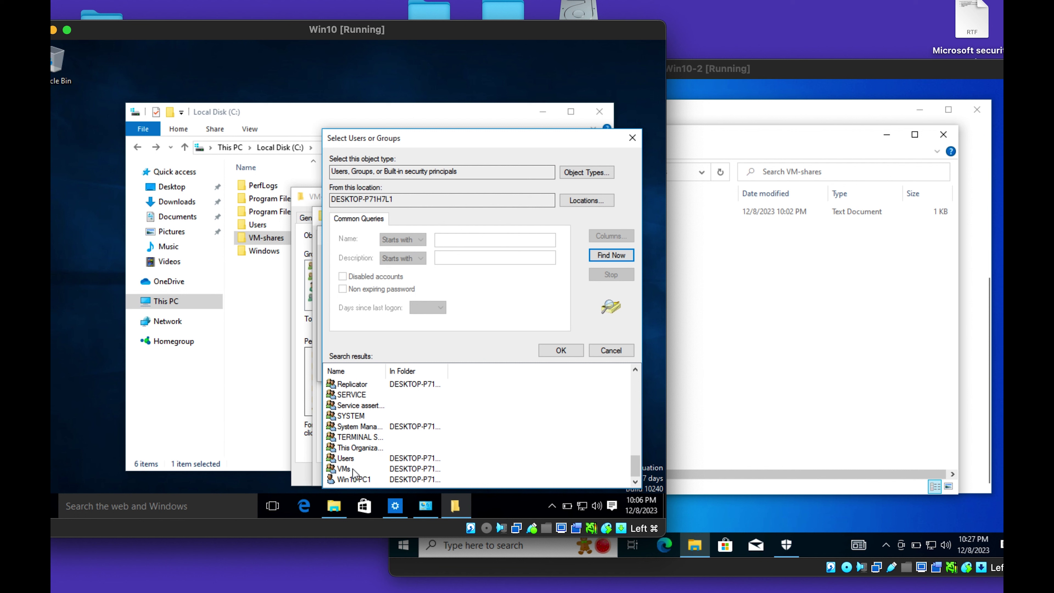
left_click(352, 469)
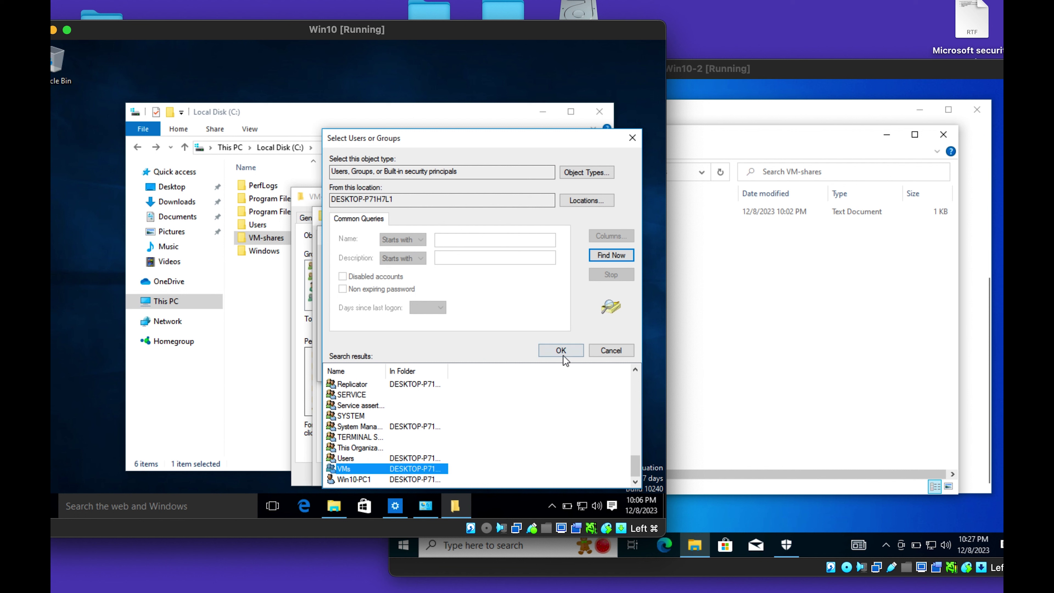
left_click(560, 351)
left_click(512, 369)
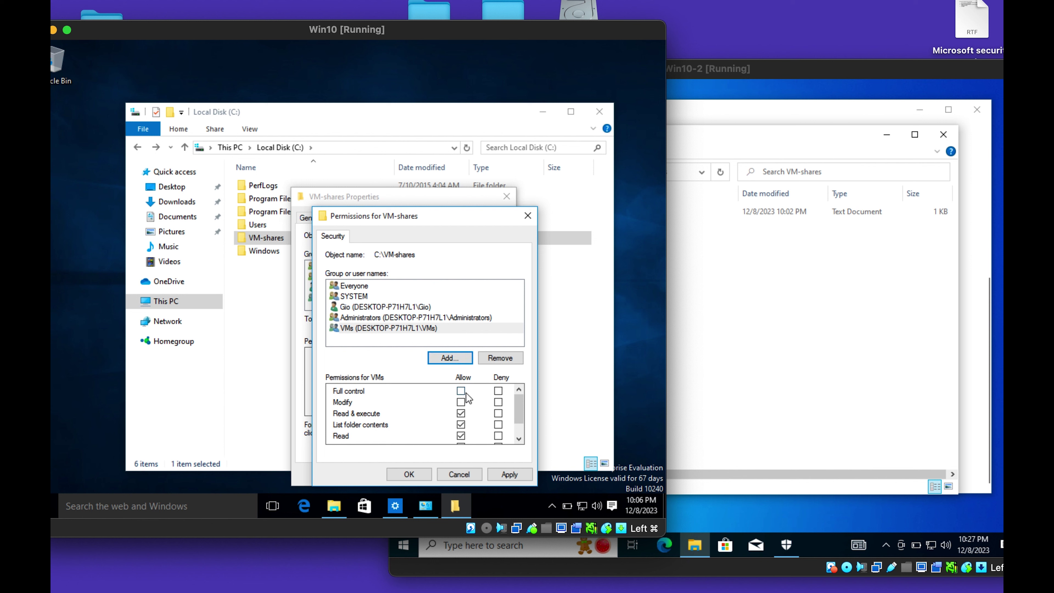
left_click(460, 391)
left_click(507, 474)
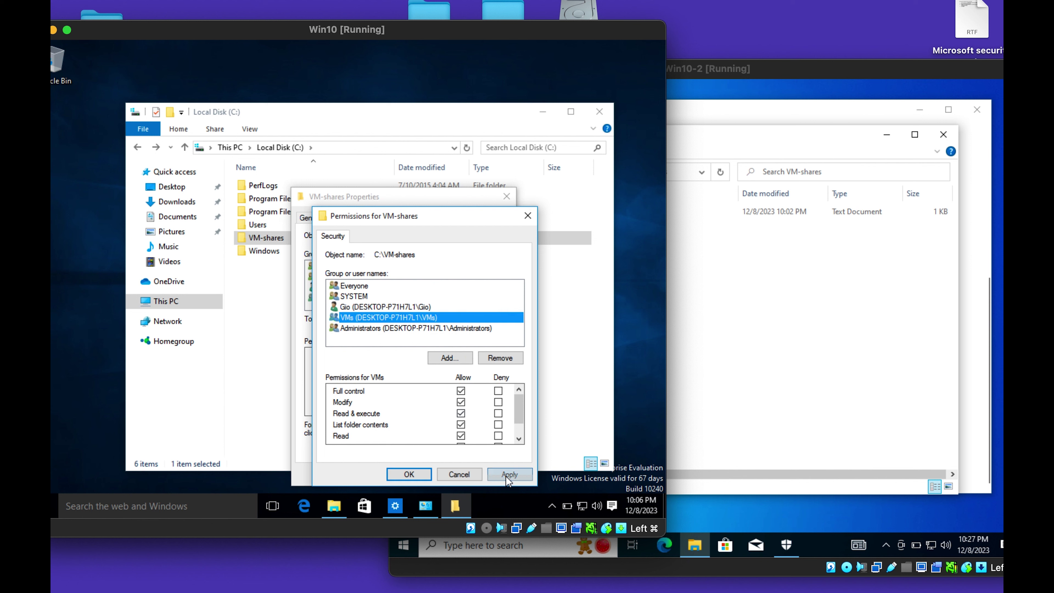
Remove Everyone from the permissions, apply, and close the VM-shares properties.
left_click(382, 306)
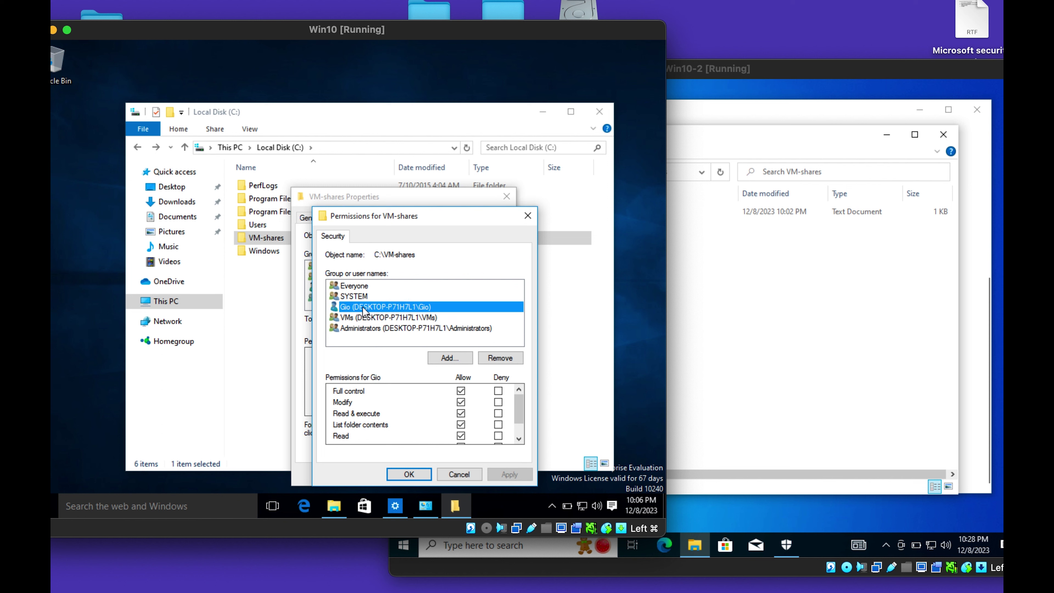
left_click(365, 318)
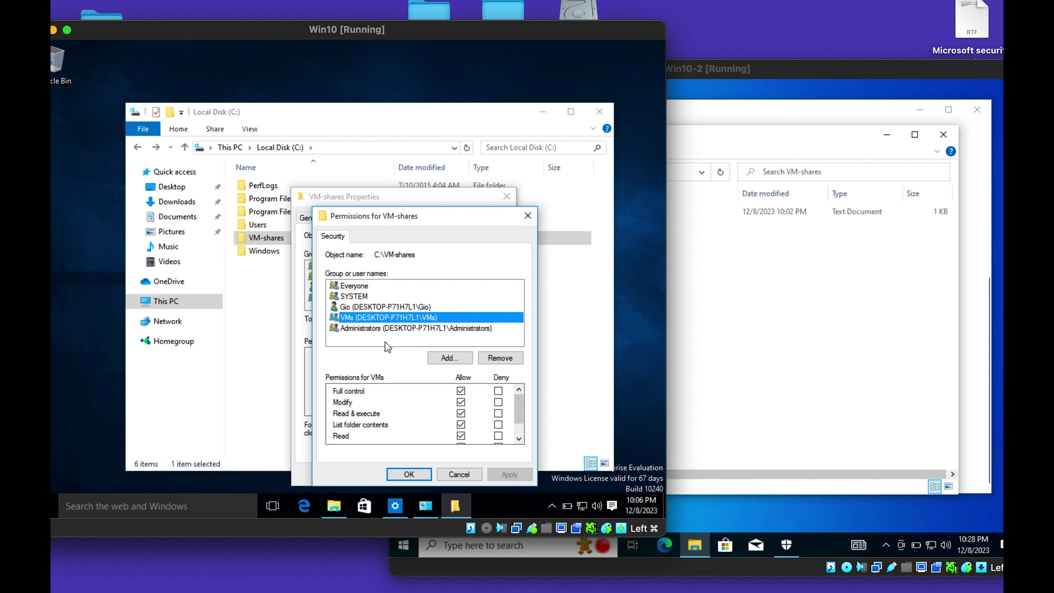
left_click(361, 286)
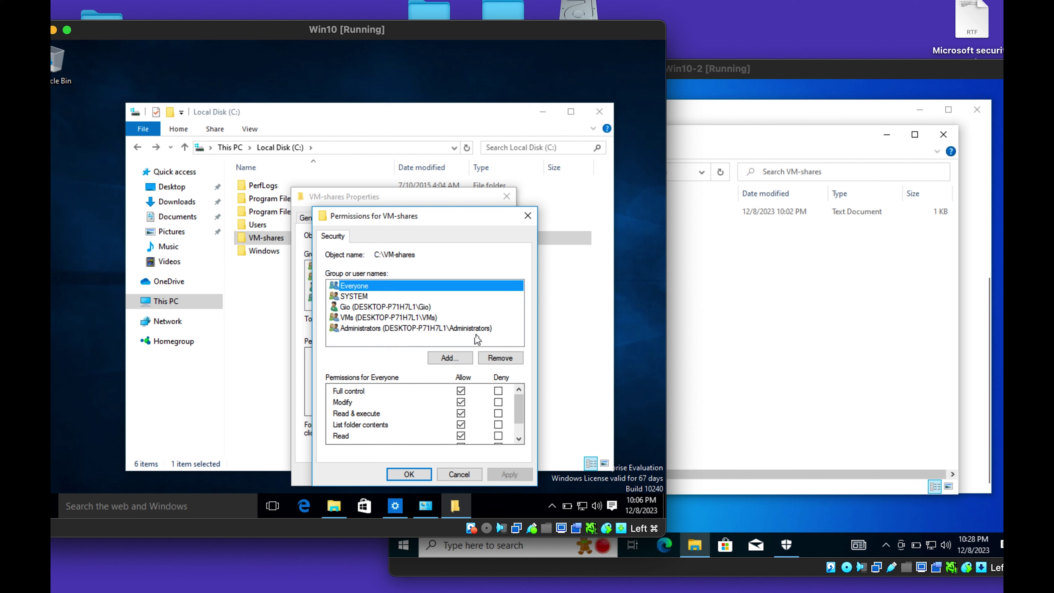
left_click(493, 356)
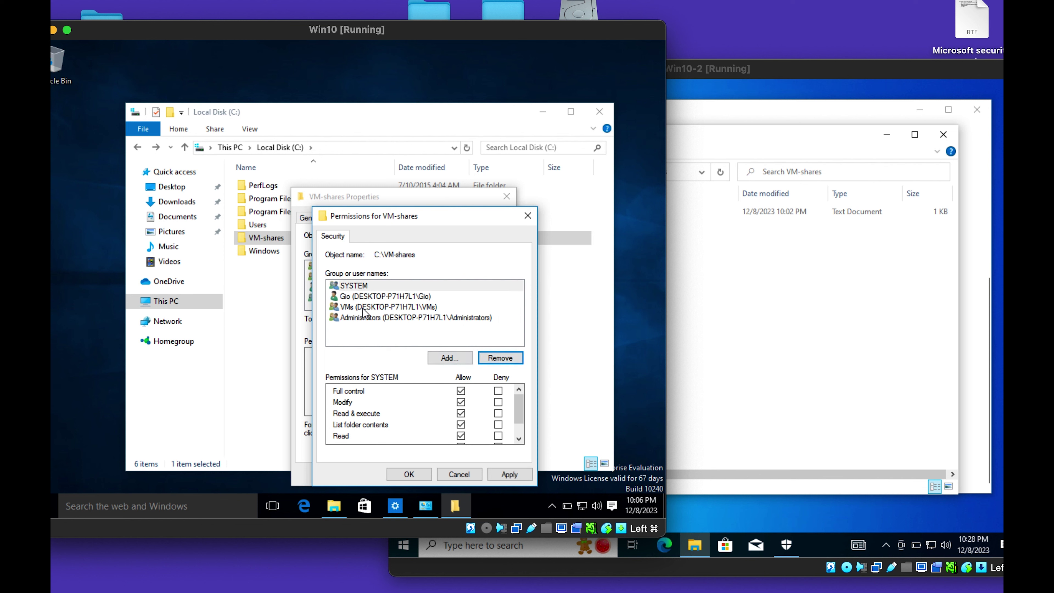
left_click(394, 320)
left_click(386, 296)
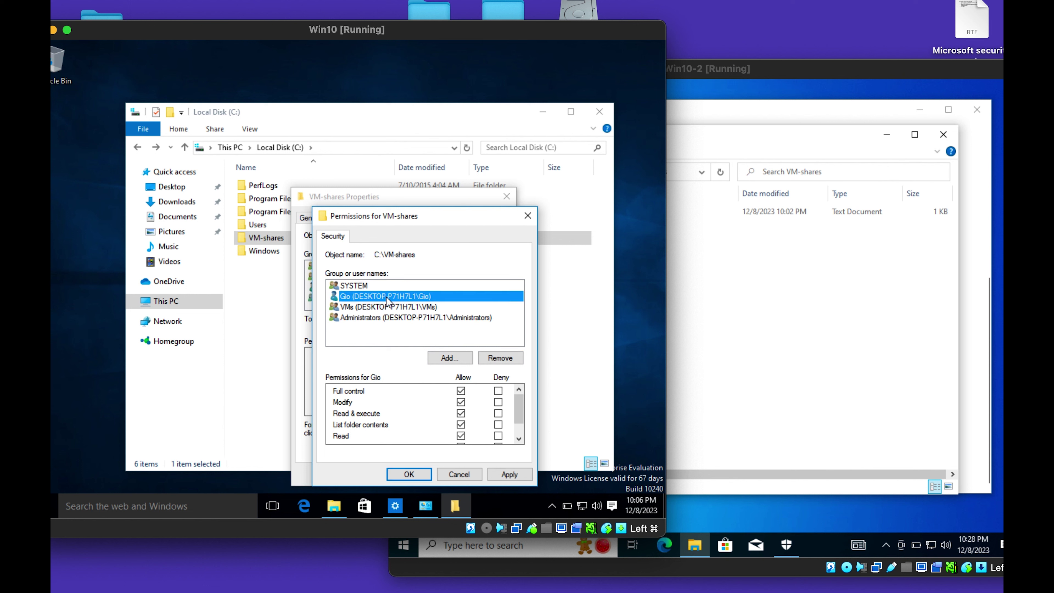
left_click(497, 474)
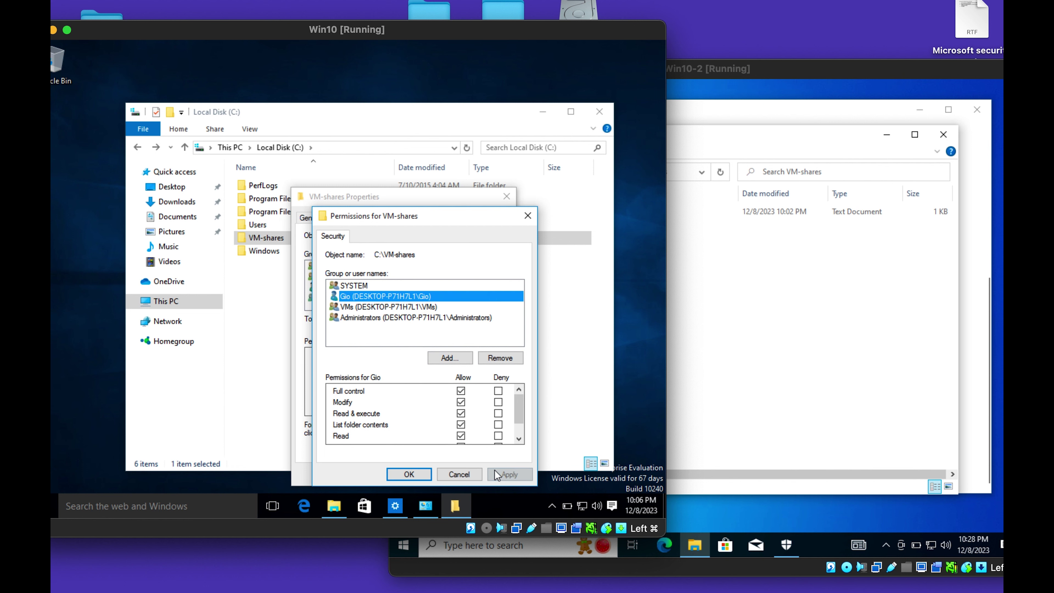
left_click(409, 474)
left_click(394, 468)
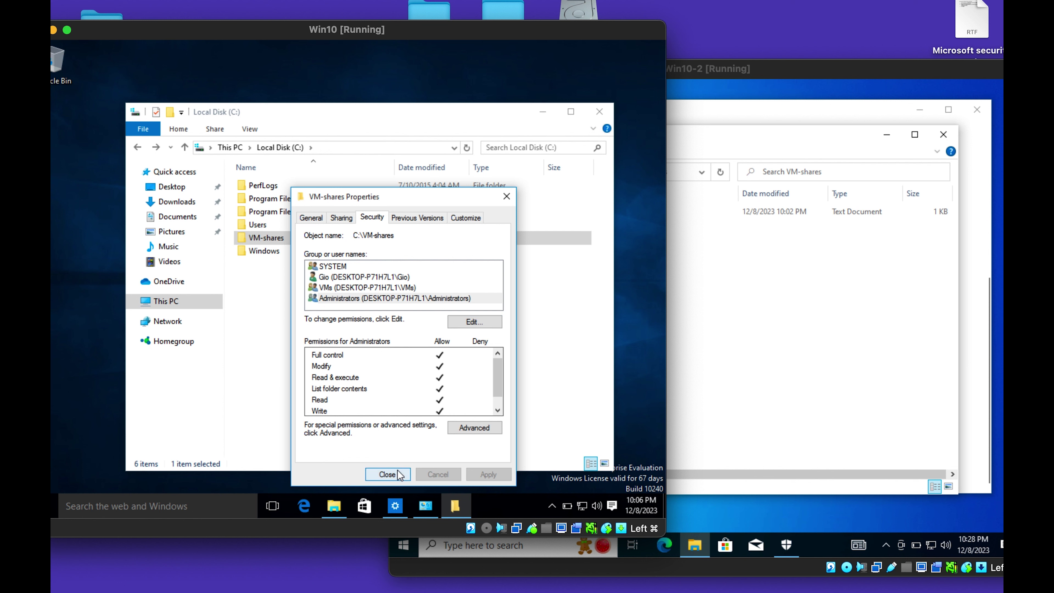
left_click(448, 324)
Open the VM-shares share on Win10-2 and the sharing file on Win10.
left_click(721, 278)
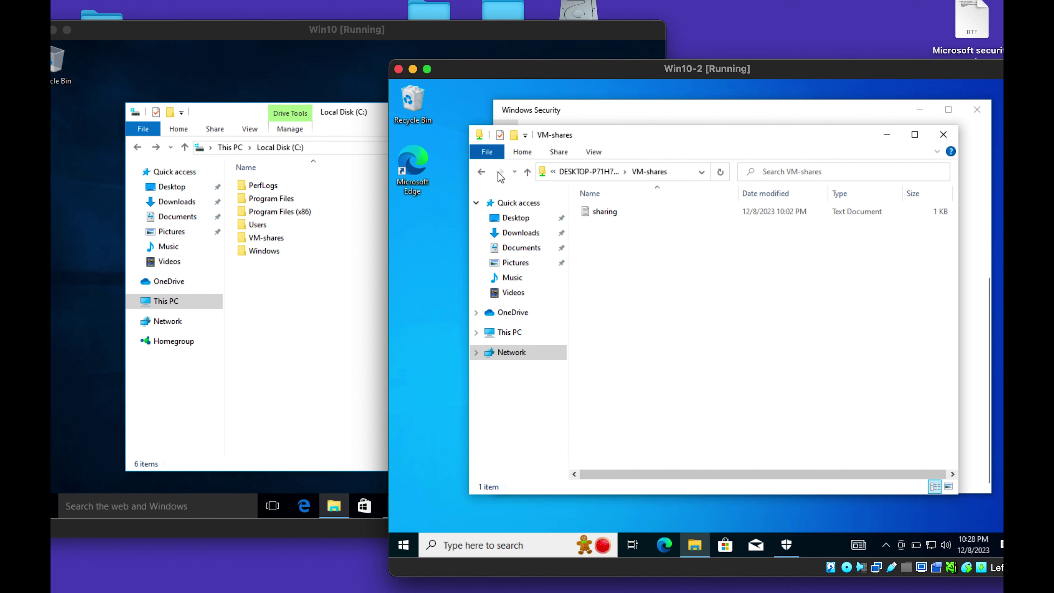
left_click(481, 172)
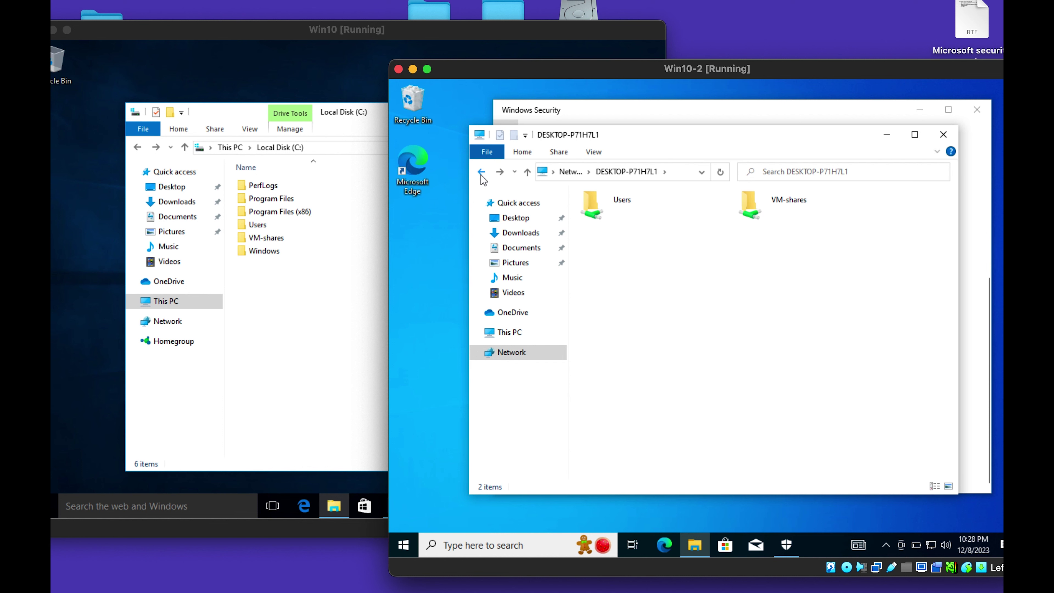
left_click(481, 172)
double_click(677, 226)
double_click(766, 203)
left_click(345, 269)
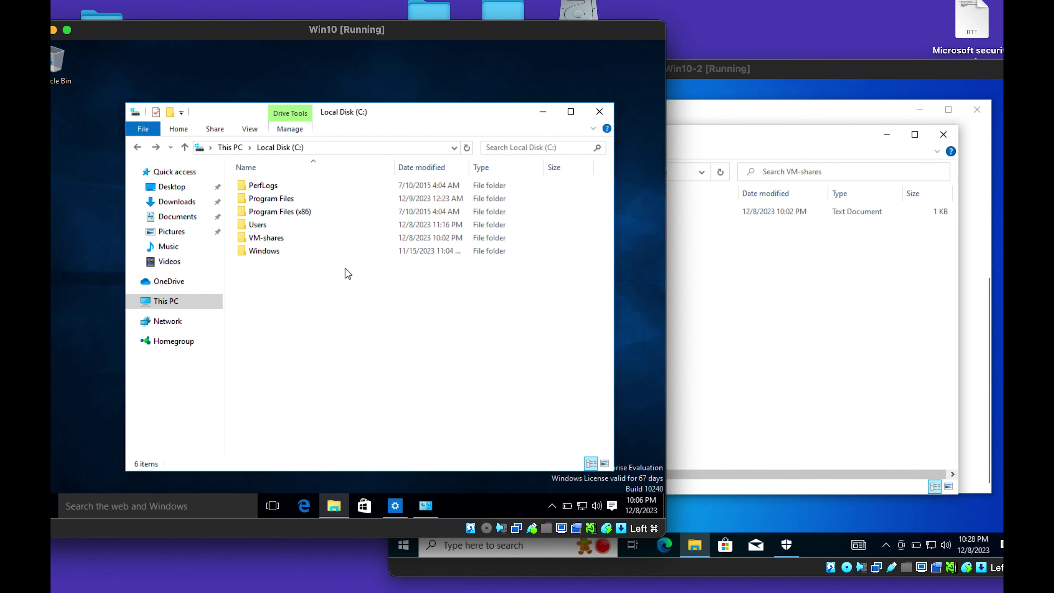
double_click(274, 237)
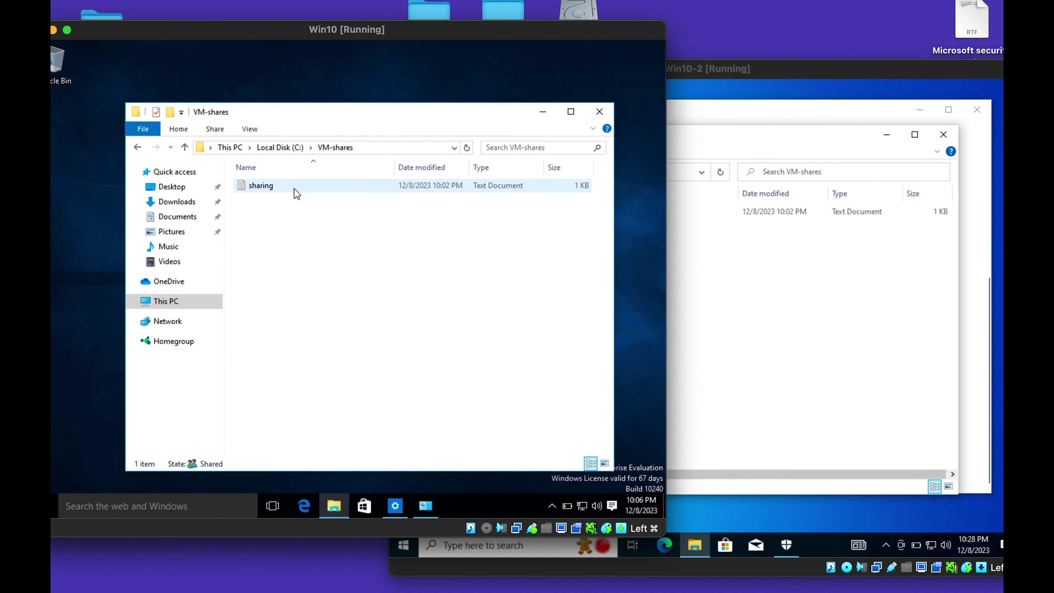
double_click(304, 192)
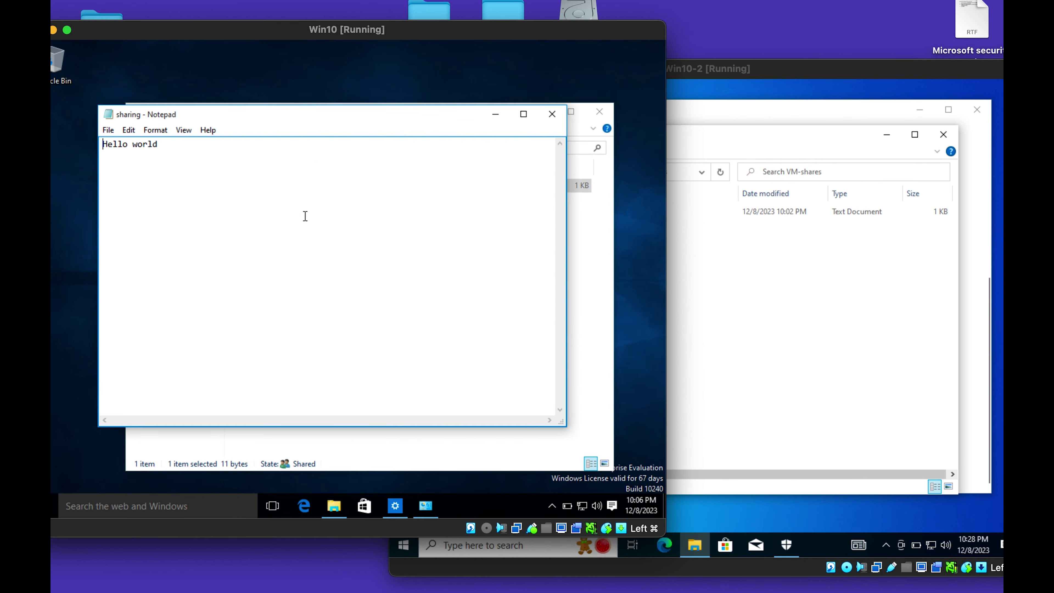
On Win10-2, edit the shared sharing file to read 'Hello world!', save and close it.
left_click(790, 296)
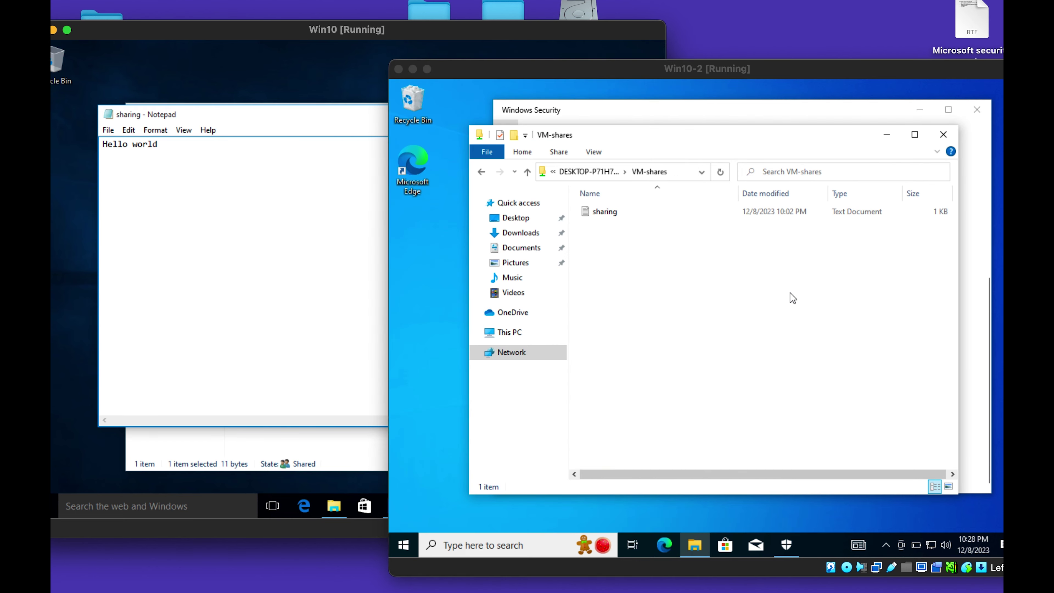
left_click(605, 210)
double_click(605, 211)
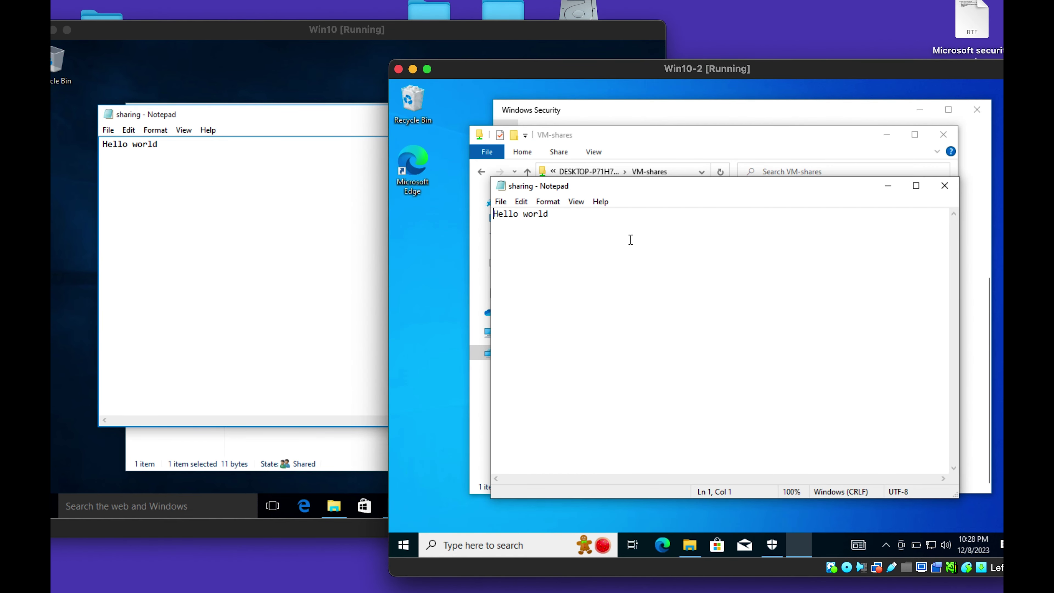
key("Return")
left_click(501, 202)
left_click(533, 257)
left_click(939, 195)
On Win10, reopen the sharing file to confirm the edit, then return to Local Disk (C:).
left_click(192, 174)
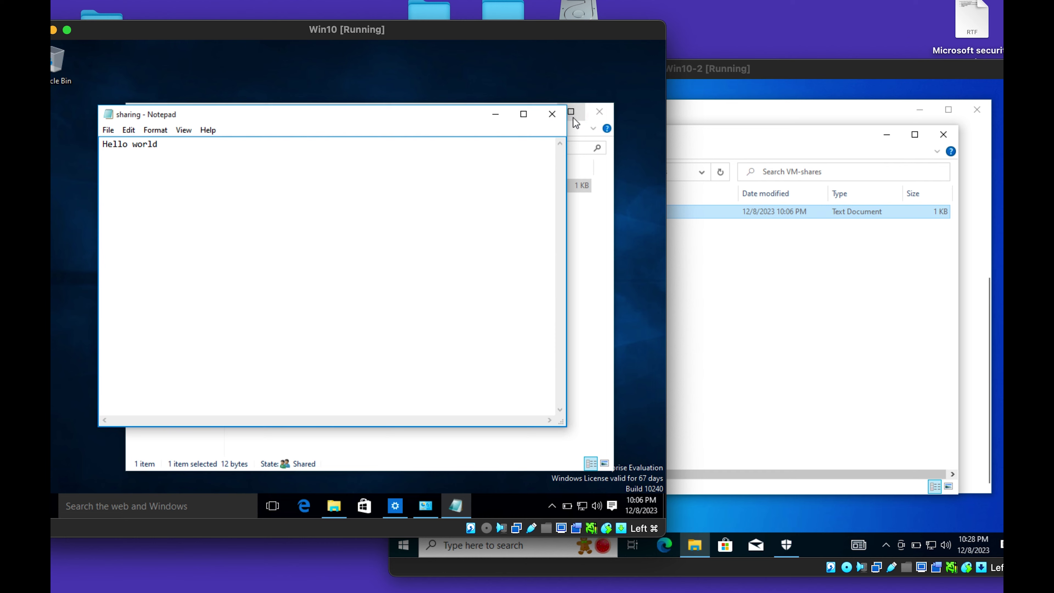
left_click(551, 118)
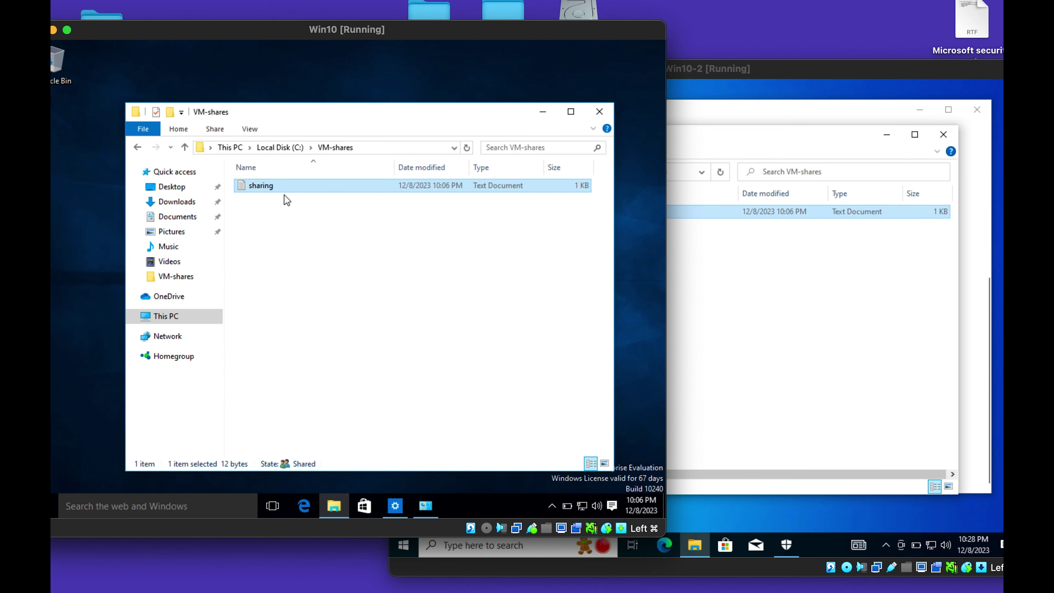
double_click(278, 187)
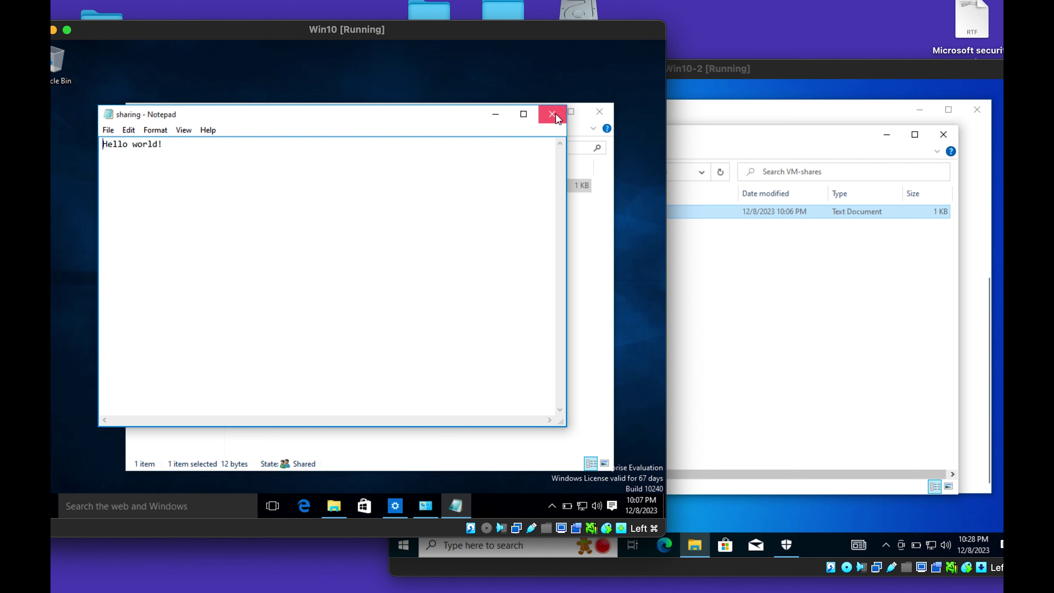
left_click(554, 114)
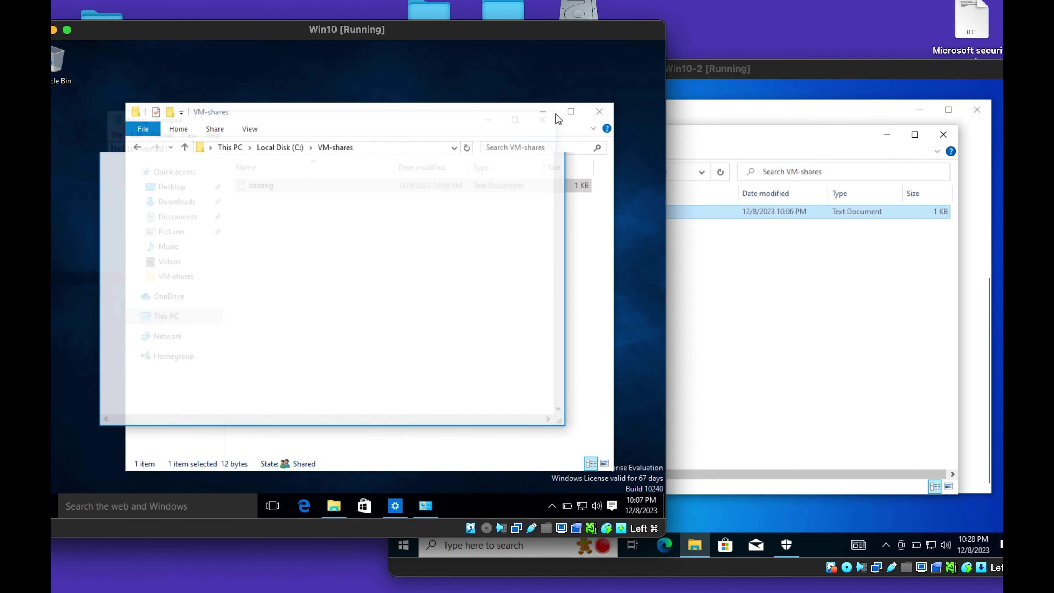
left_click(137, 147)
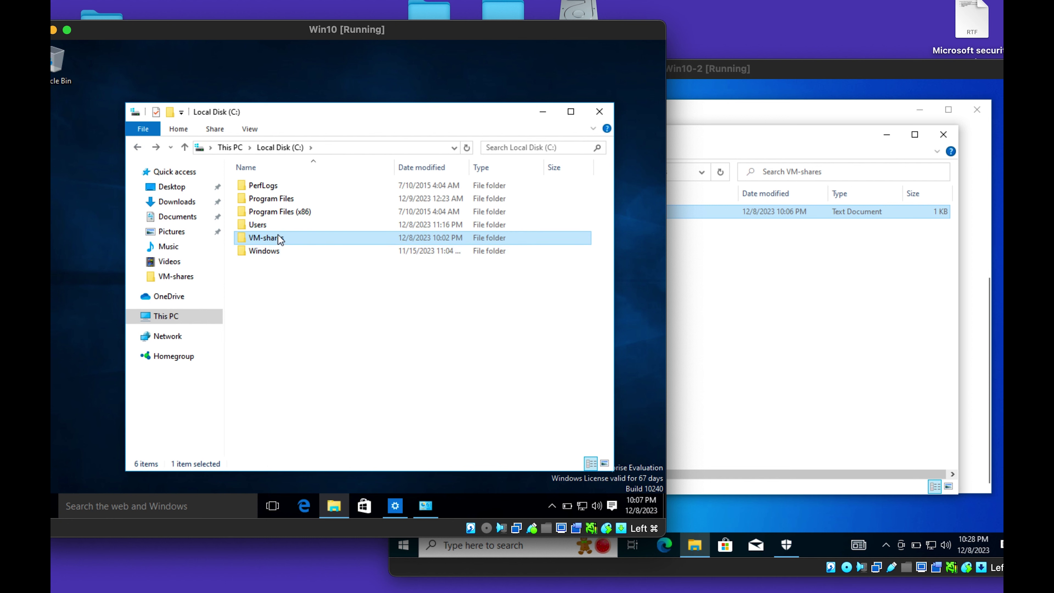
Open the VM-shares Properties Security tab and its permissions editor on Win10.
right_click(280, 240)
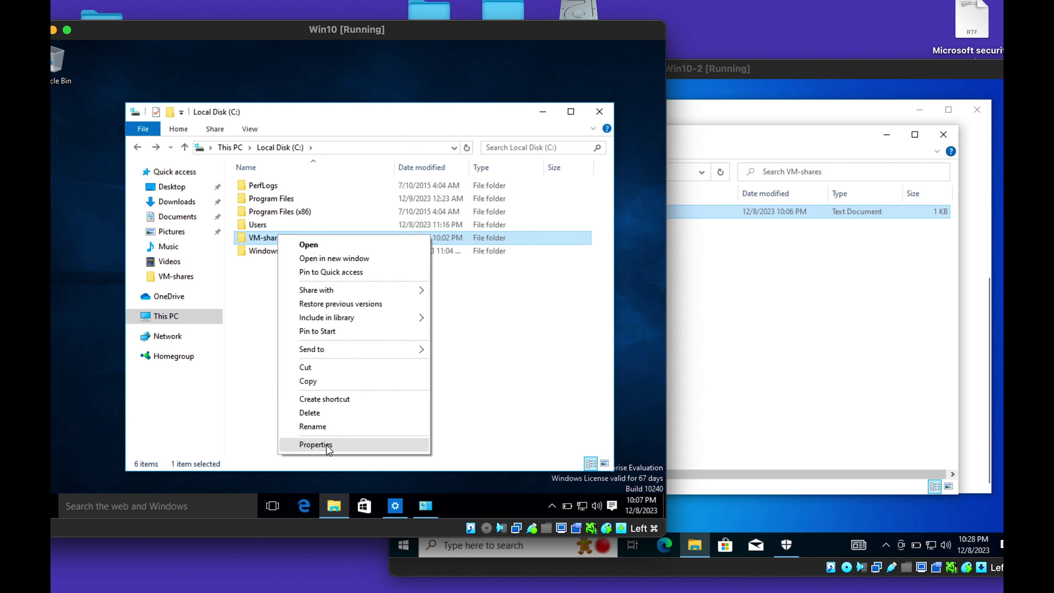
left_click(315, 444)
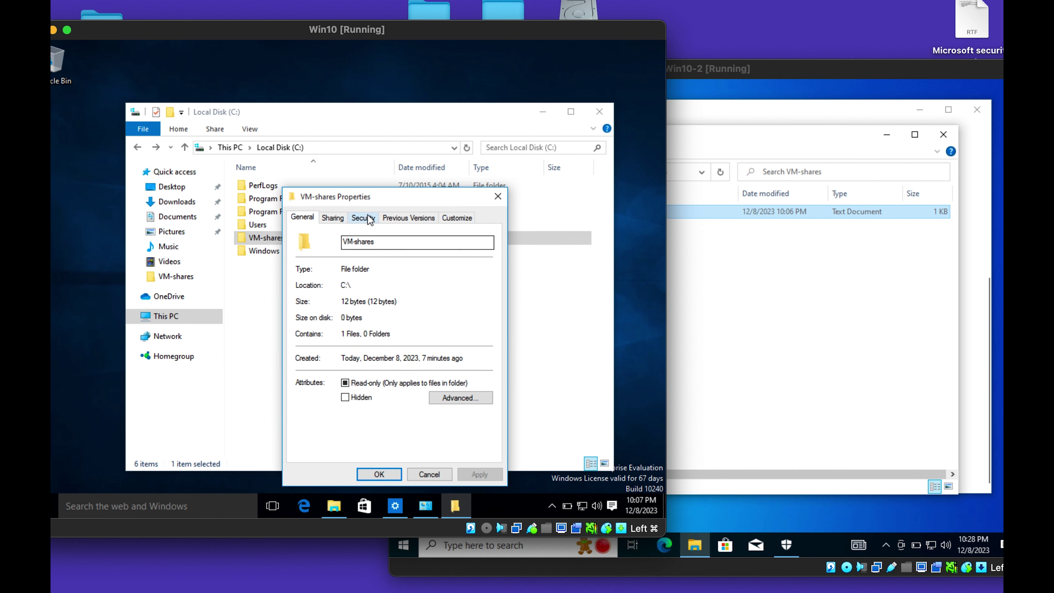
left_click(369, 220)
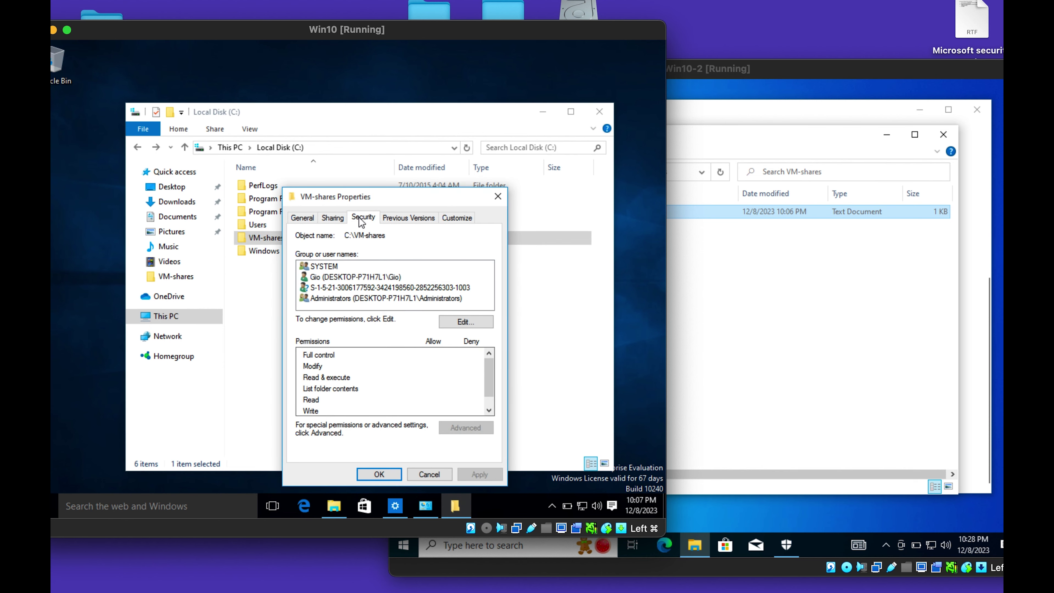
left_click(452, 321)
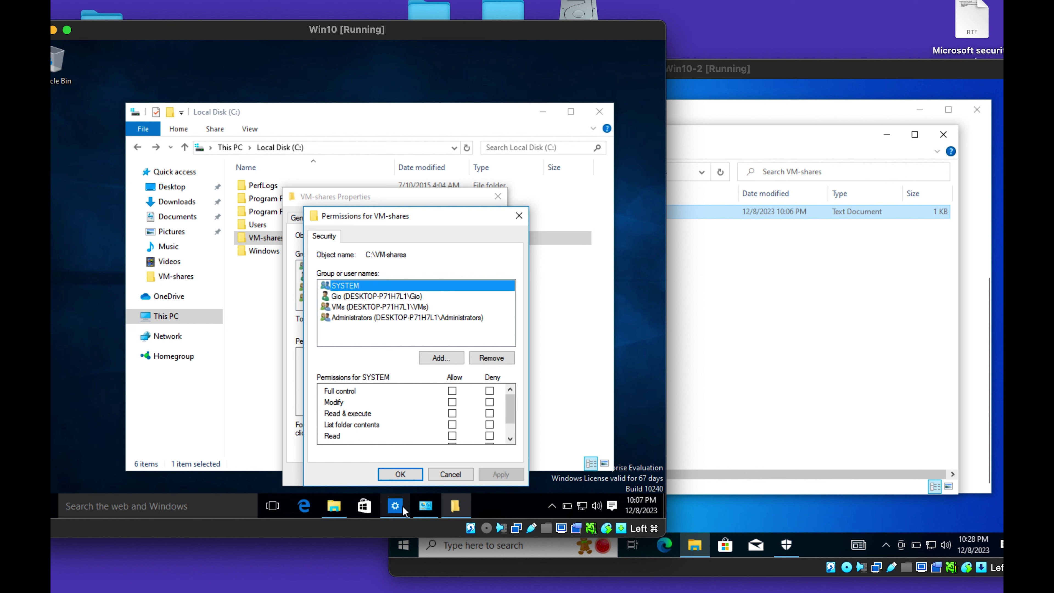
right_click(55, 514)
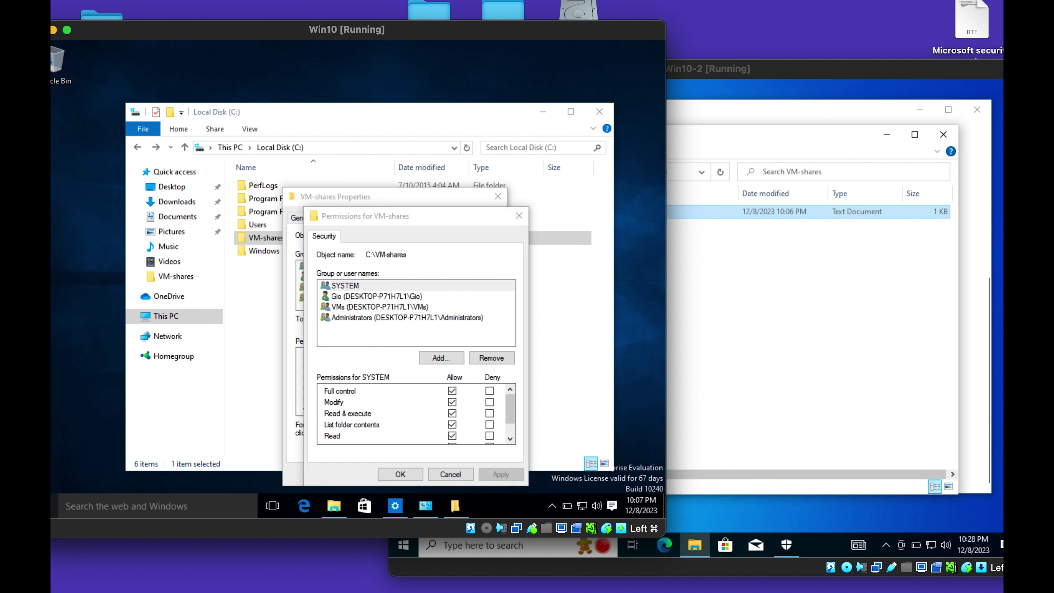
Use compmgmt.msc to remove the personal user from the VMs local group, leaving Win10-PC1.
left_click(70, 466)
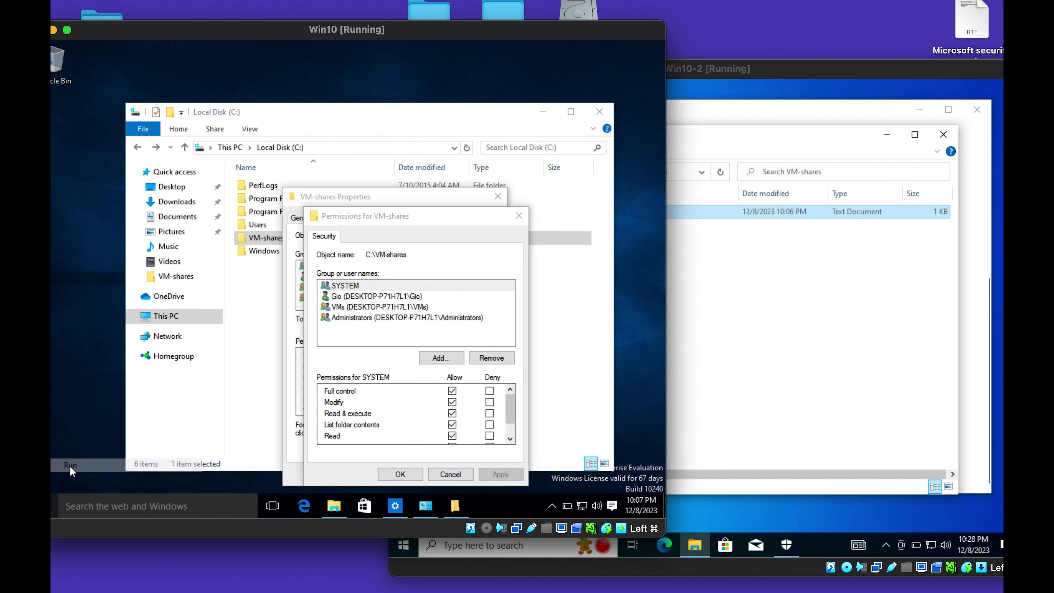
key("Return")
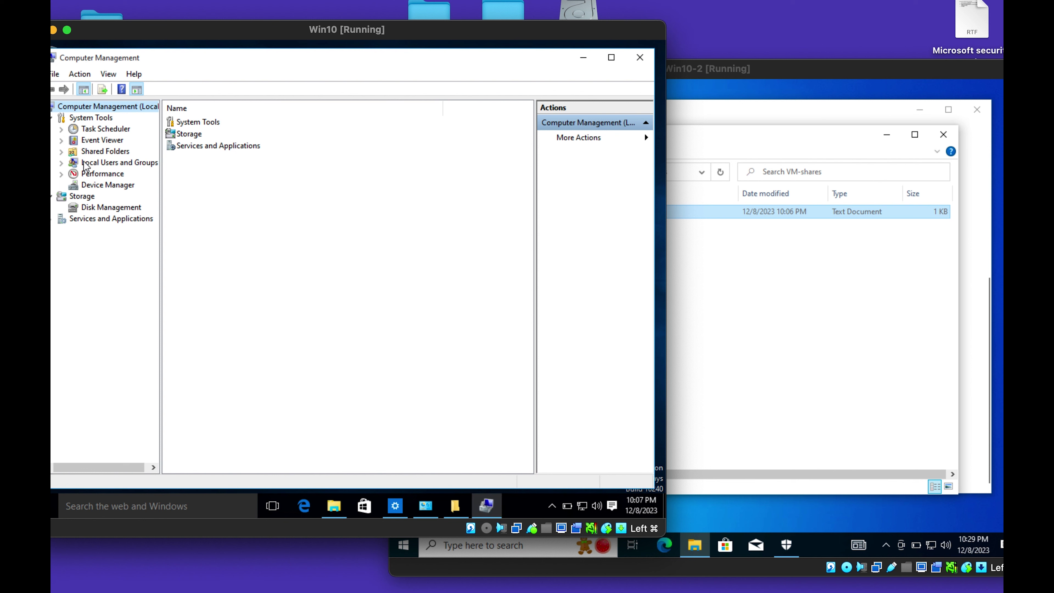
left_click(61, 163)
left_click(100, 174)
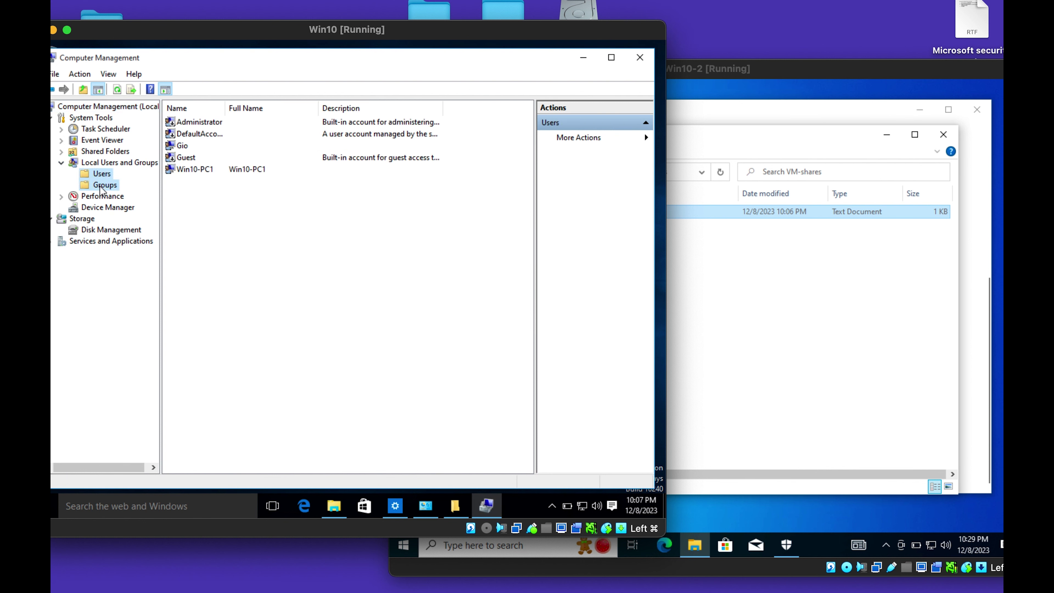
left_click(102, 185)
left_click(186, 336)
double_click(187, 336)
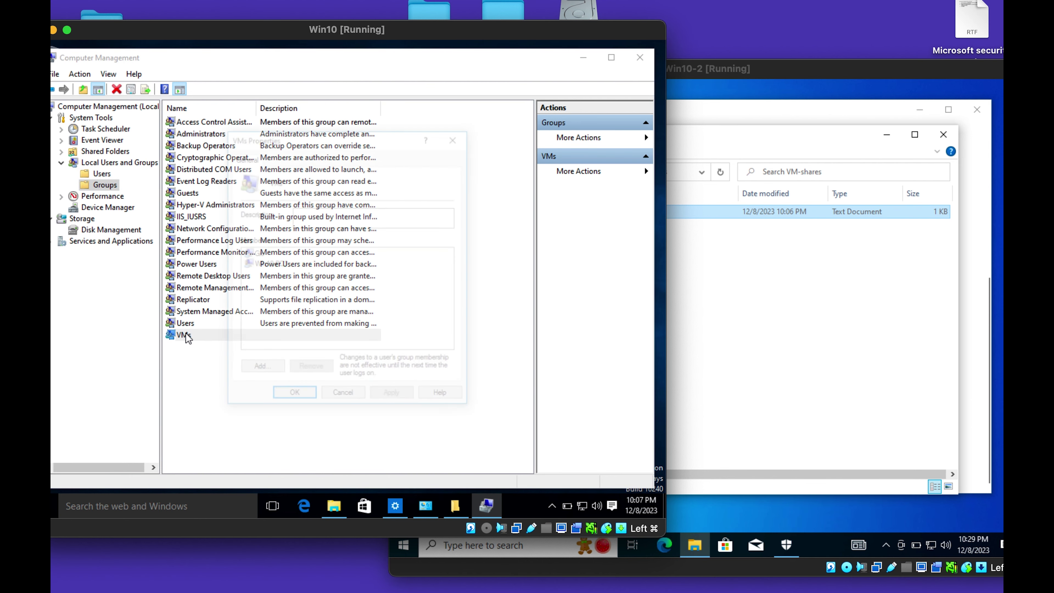
left_click(256, 254)
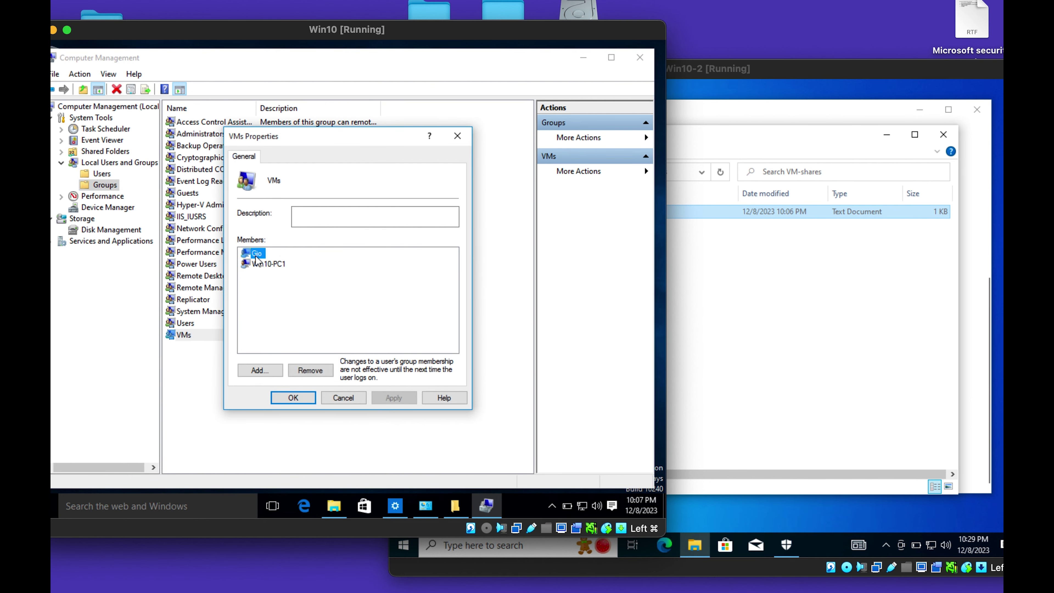
left_click(307, 371)
left_click(392, 399)
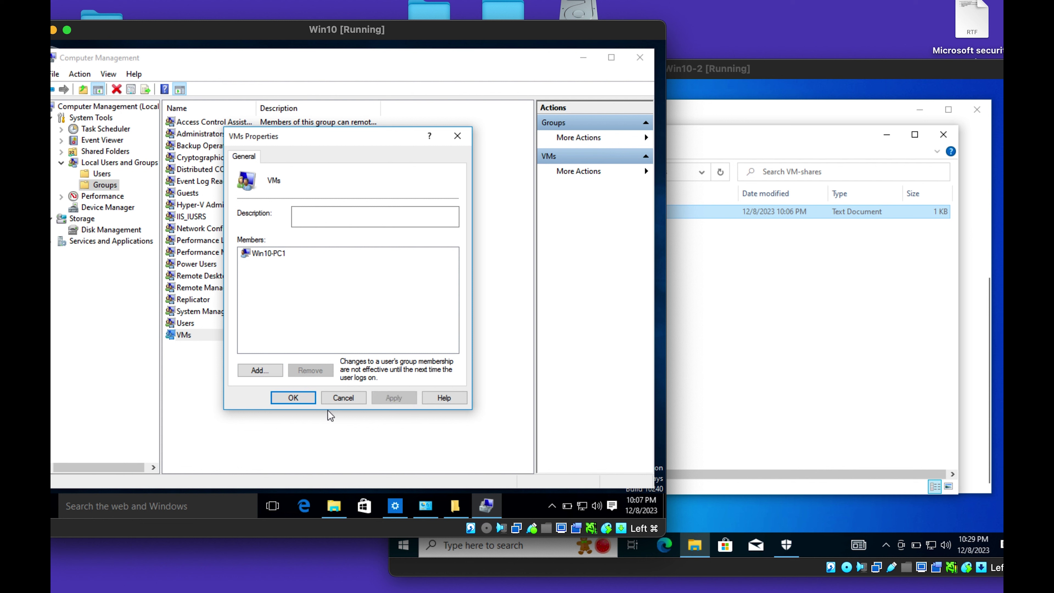
left_click(291, 400)
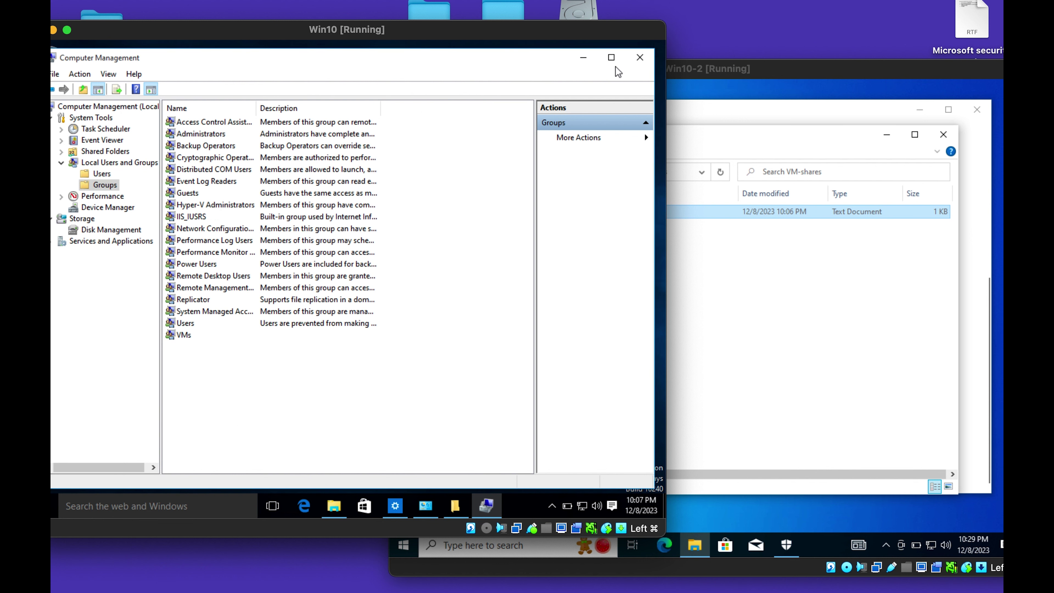
left_click(639, 57)
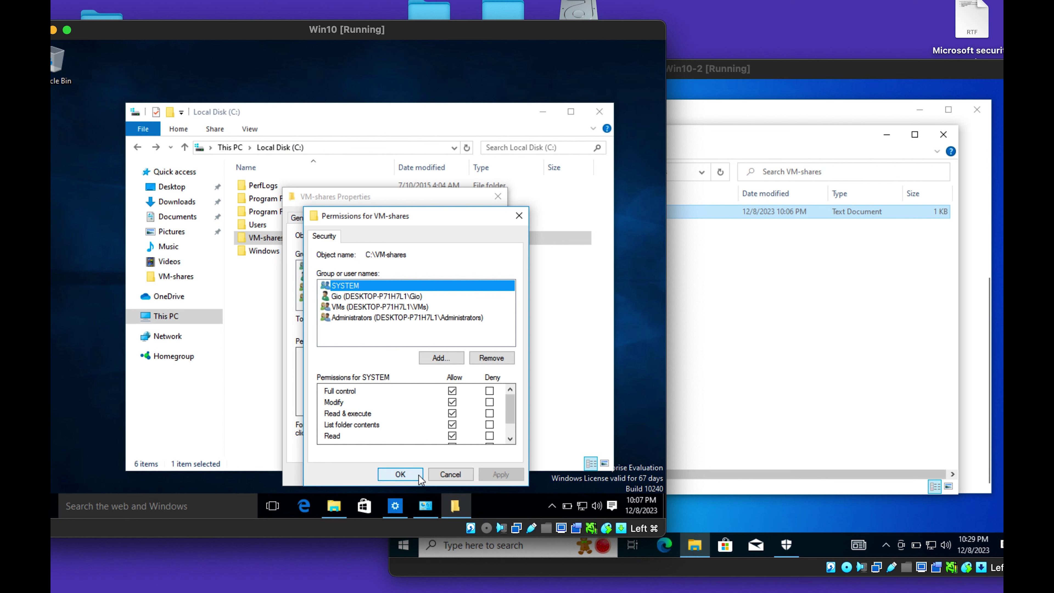
Uncheck Full control, Modify and Write for VMs on VM-shares and apply the change.
left_click(380, 308)
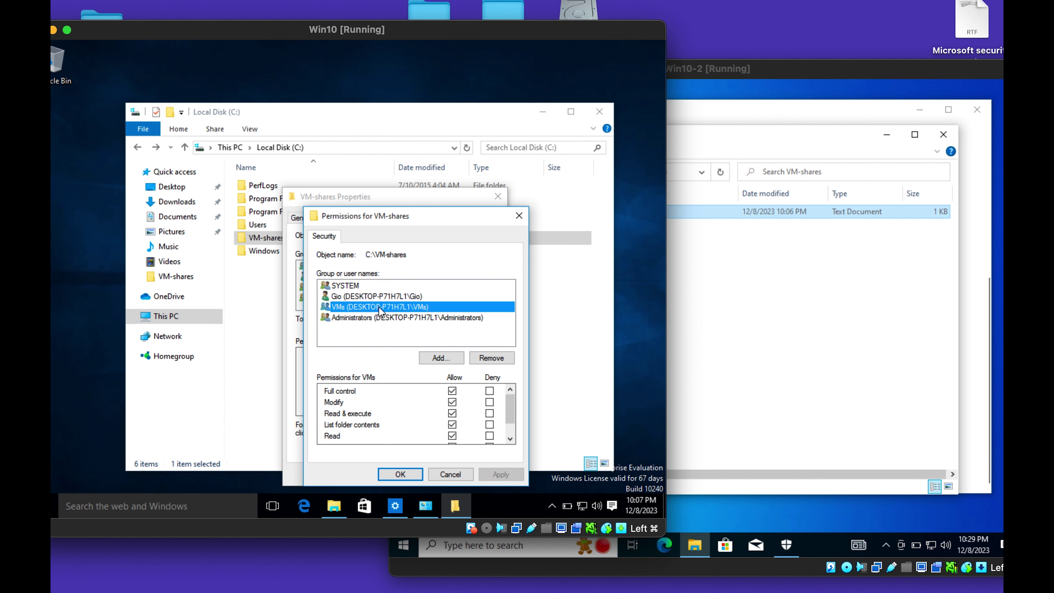
left_click(452, 413)
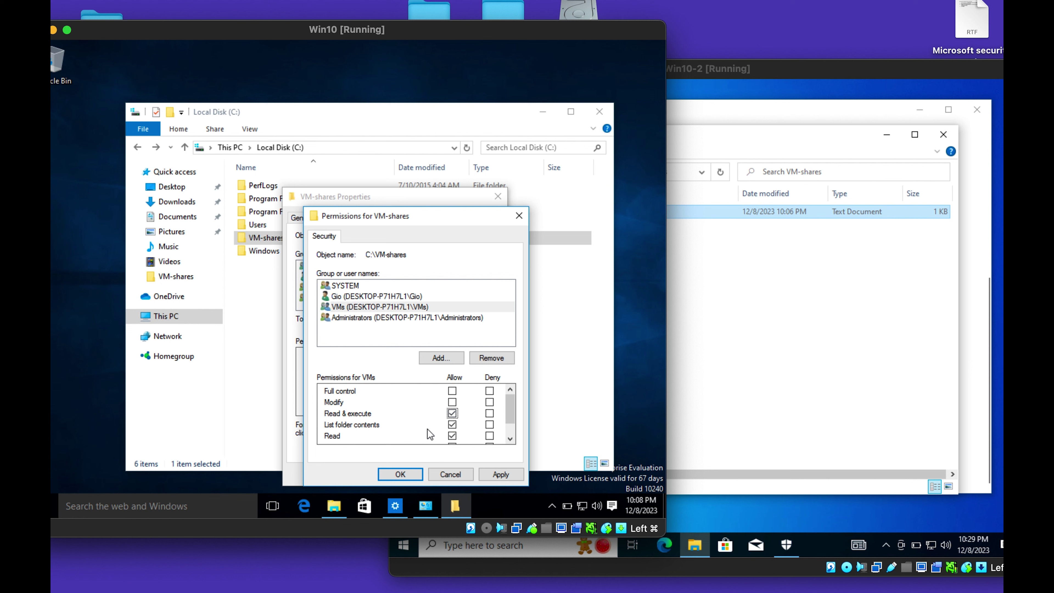
scroll(429, 418, "down", 1)
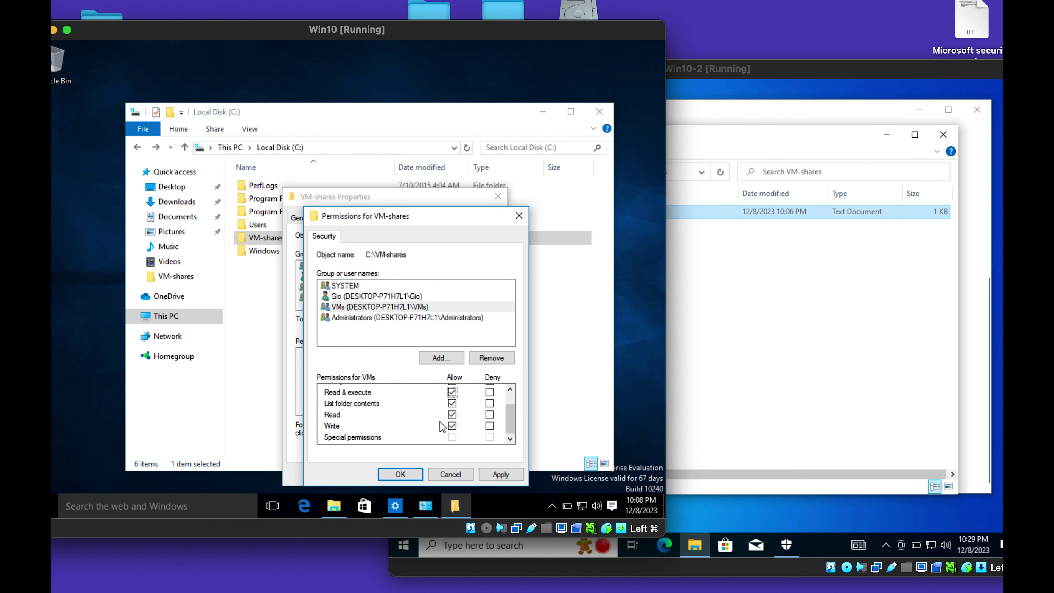
left_click(453, 427)
left_click(501, 475)
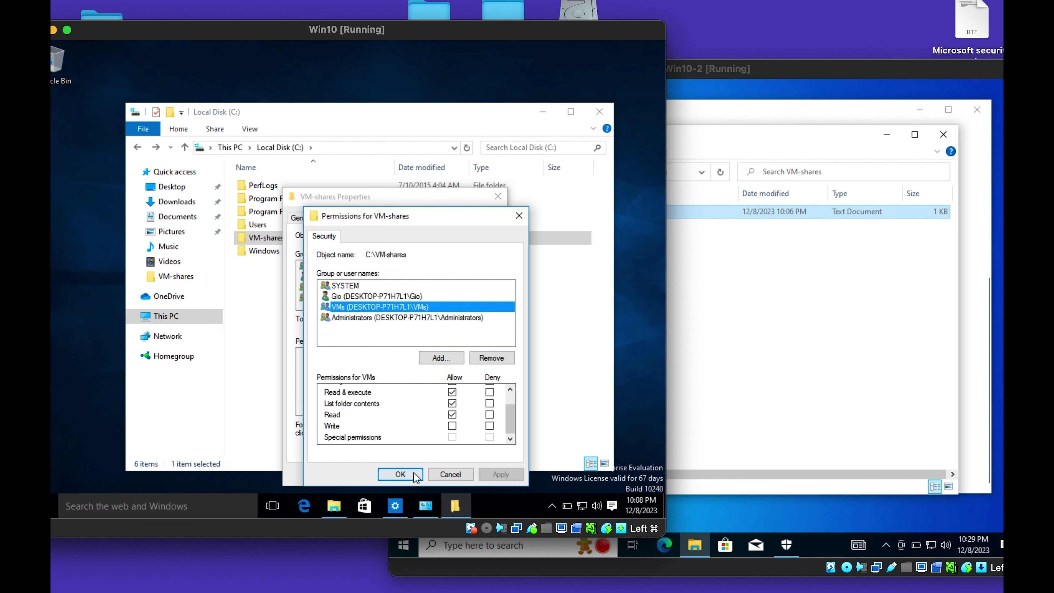
left_click(401, 474)
On Win10-2, open the shared sharing file, delete the '!', and try saving.
left_click(718, 318)
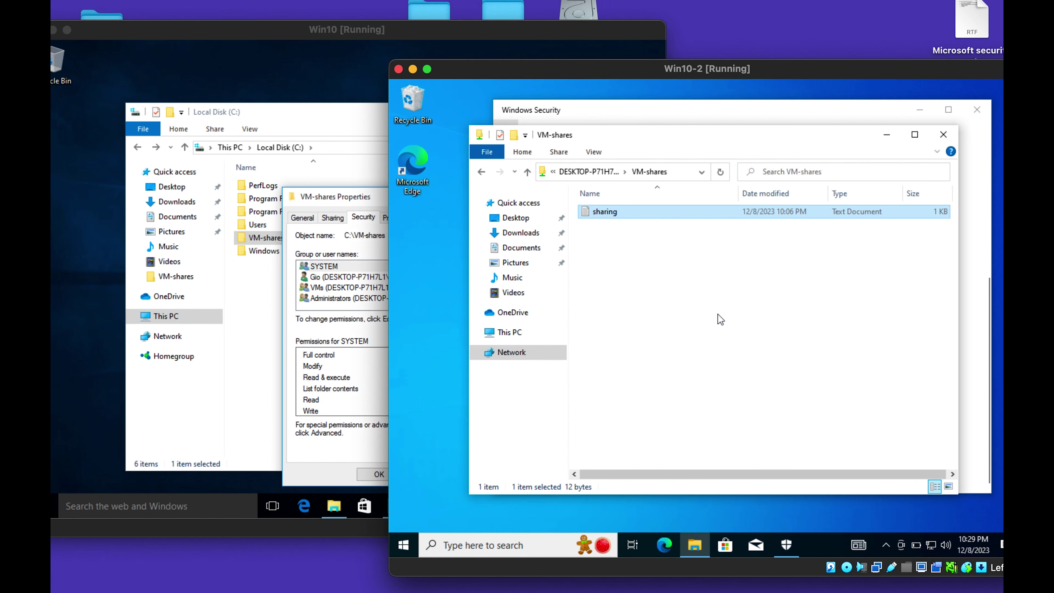
left_click(481, 172)
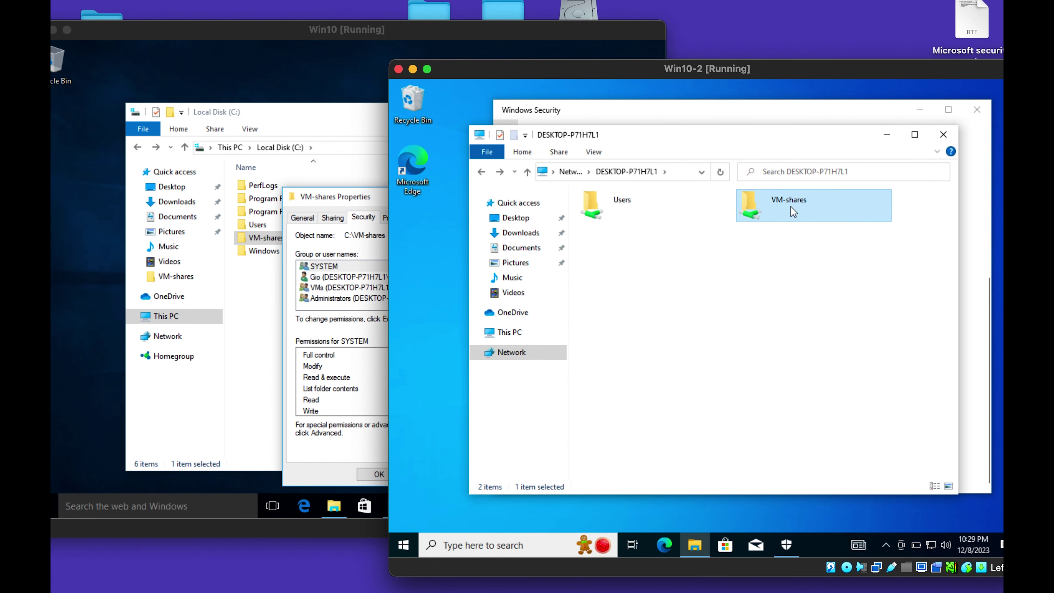
double_click(790, 206)
double_click(602, 213)
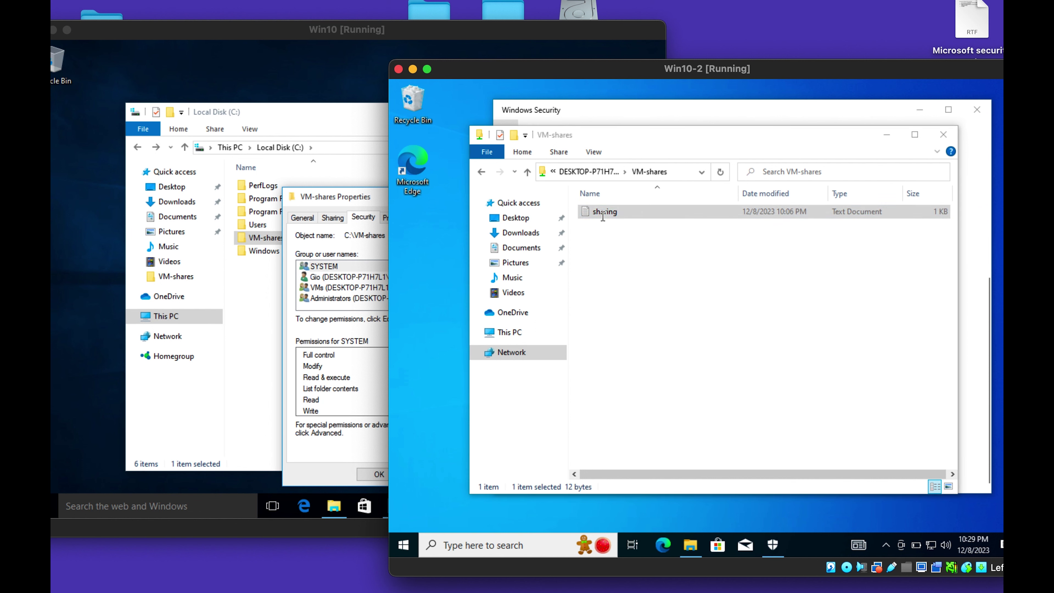
left_click(568, 223)
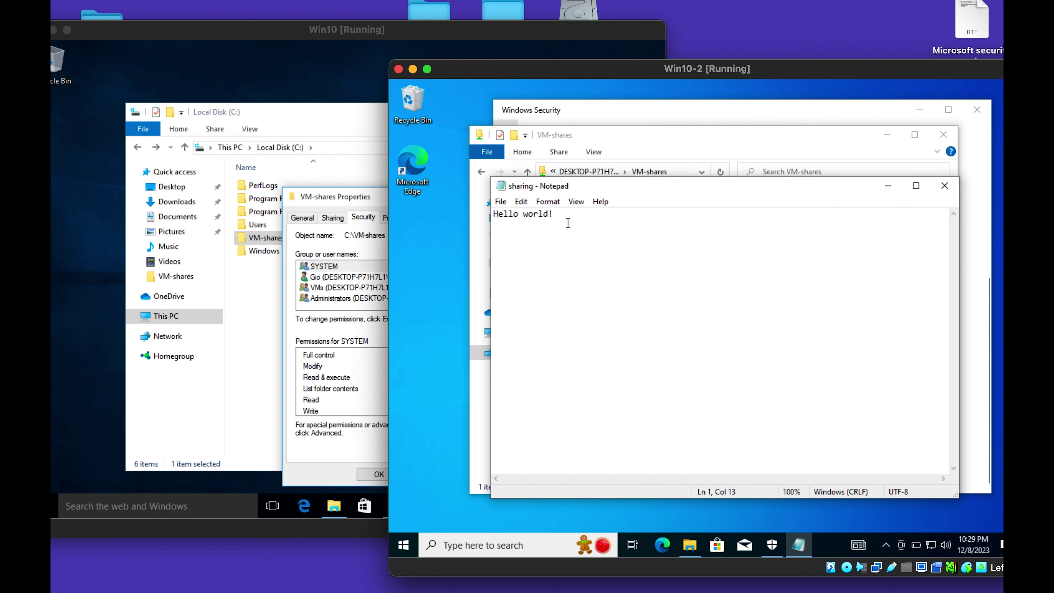
key("BackSpace")
left_click(500, 202)
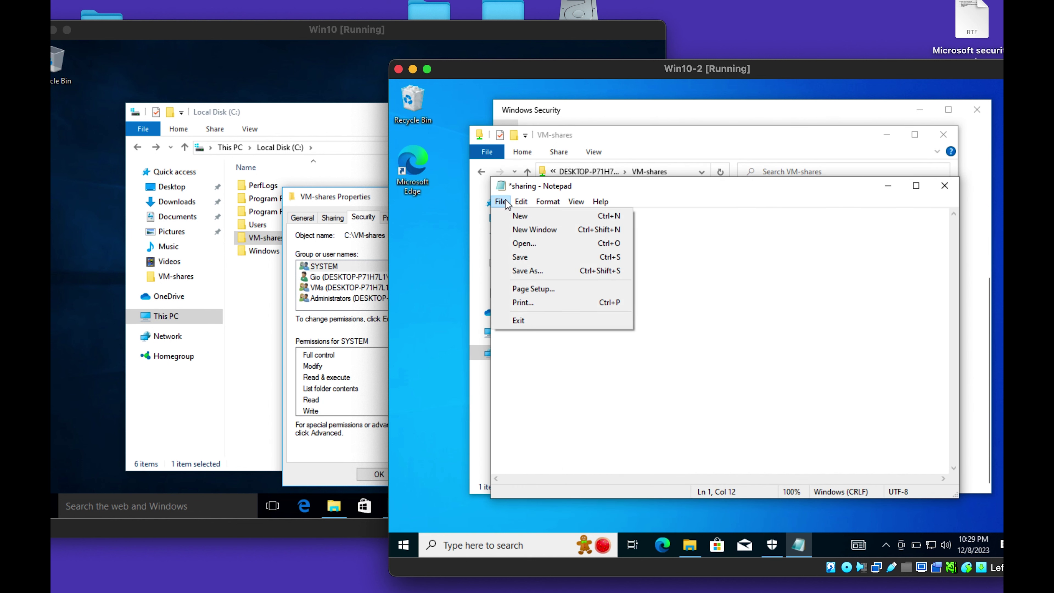
left_click(536, 256)
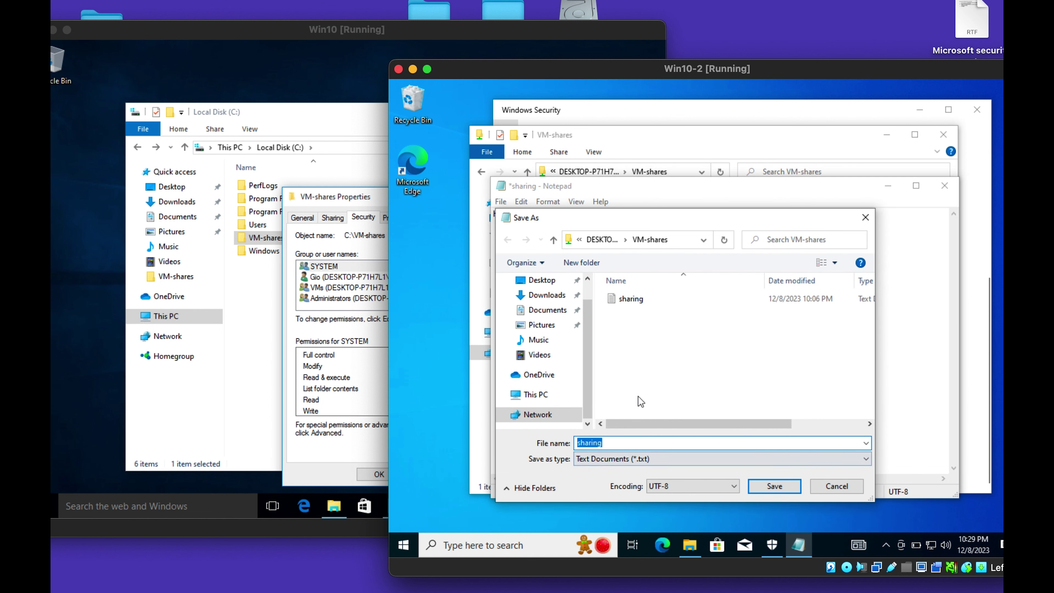
Try saving as sharingd, which is refused, then close Notepad without saving.
left_click(782, 488)
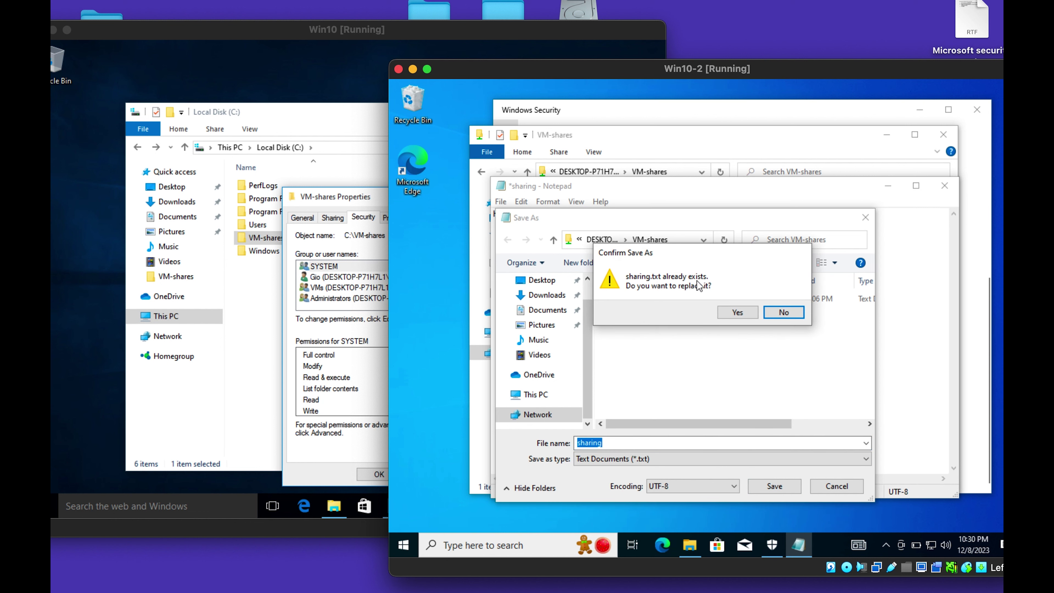
left_click(770, 316)
left_click(633, 443)
type("d")
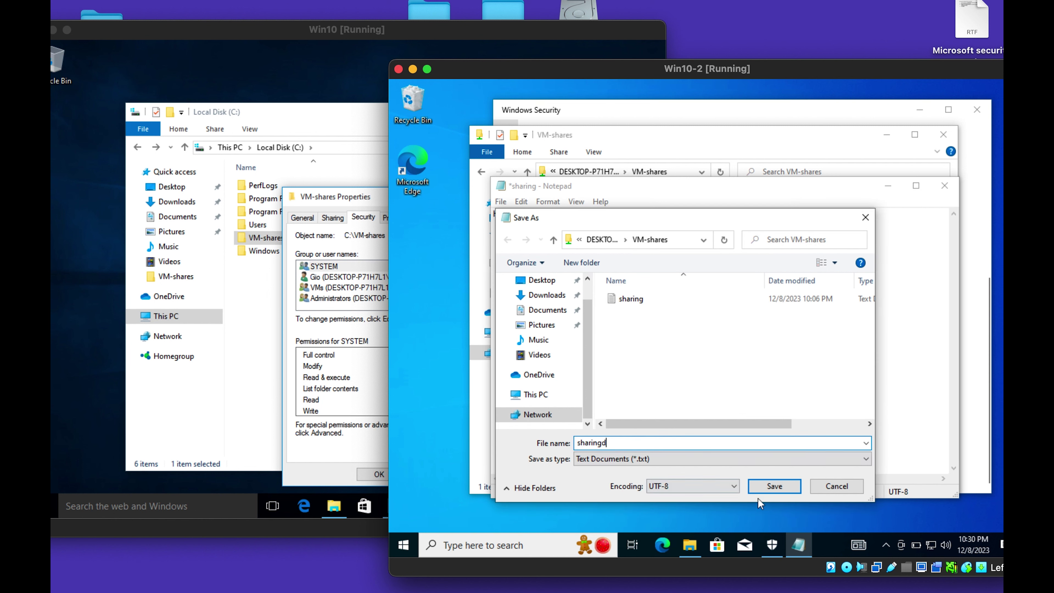
left_click(757, 488)
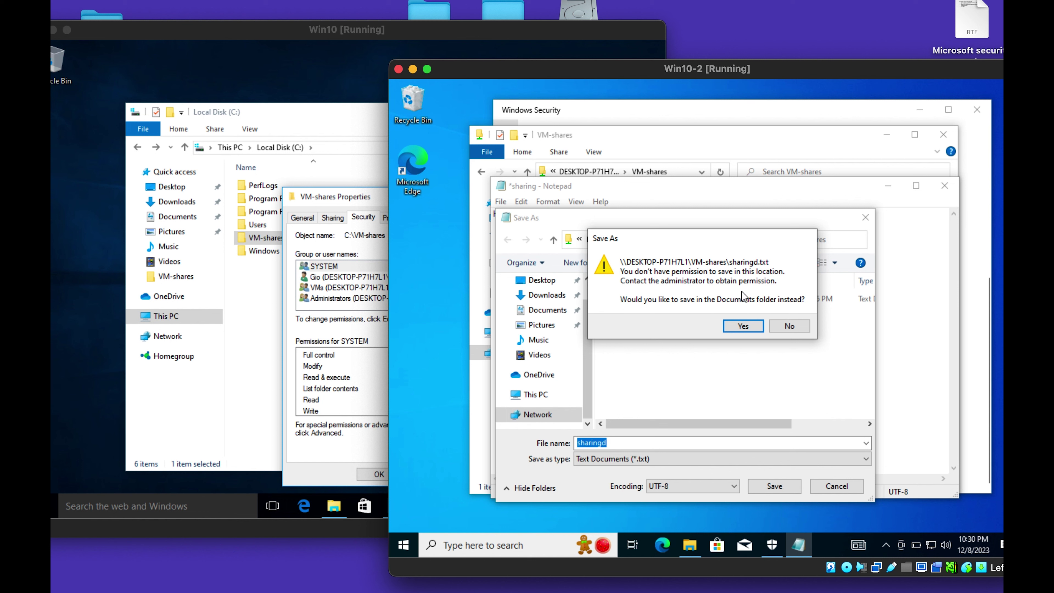
left_click(790, 327)
left_click(868, 217)
left_click(948, 192)
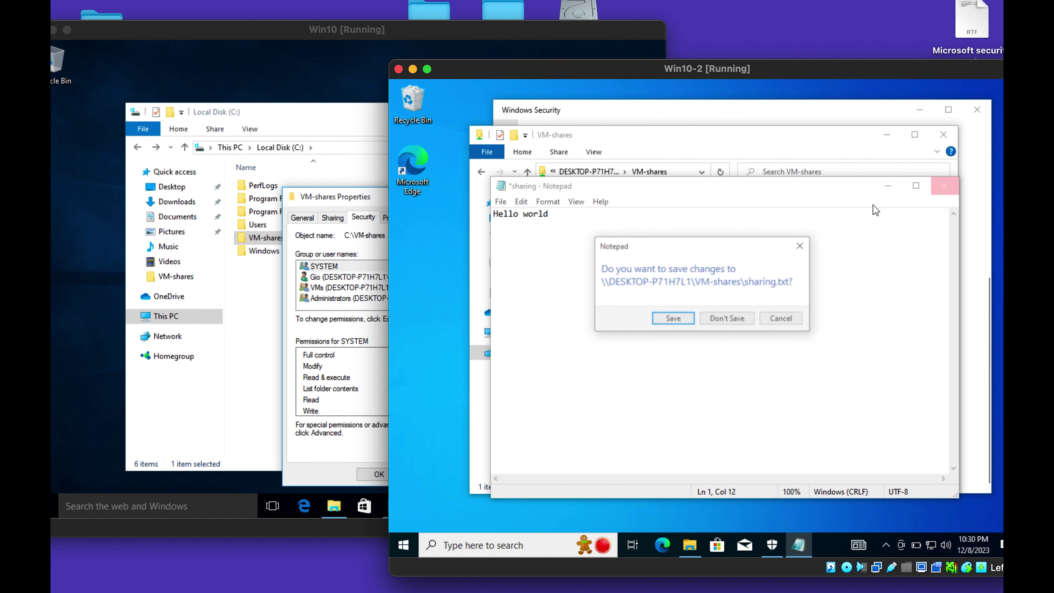
left_click(716, 323)
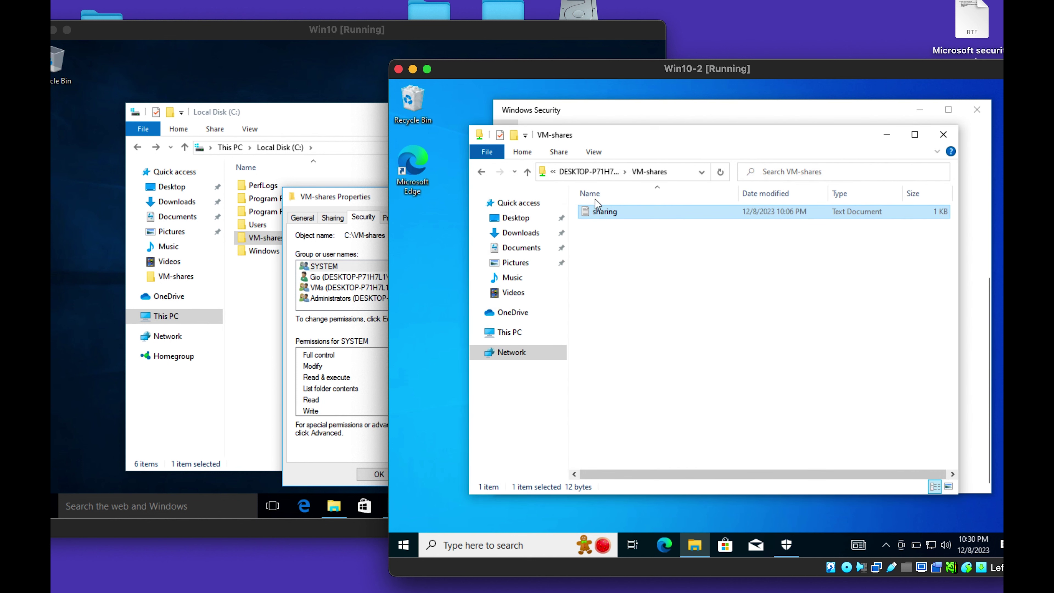
Close the old windows and browse Network to DESKTOP-P71H7L1's shares in a new Explorer.
left_click(482, 172)
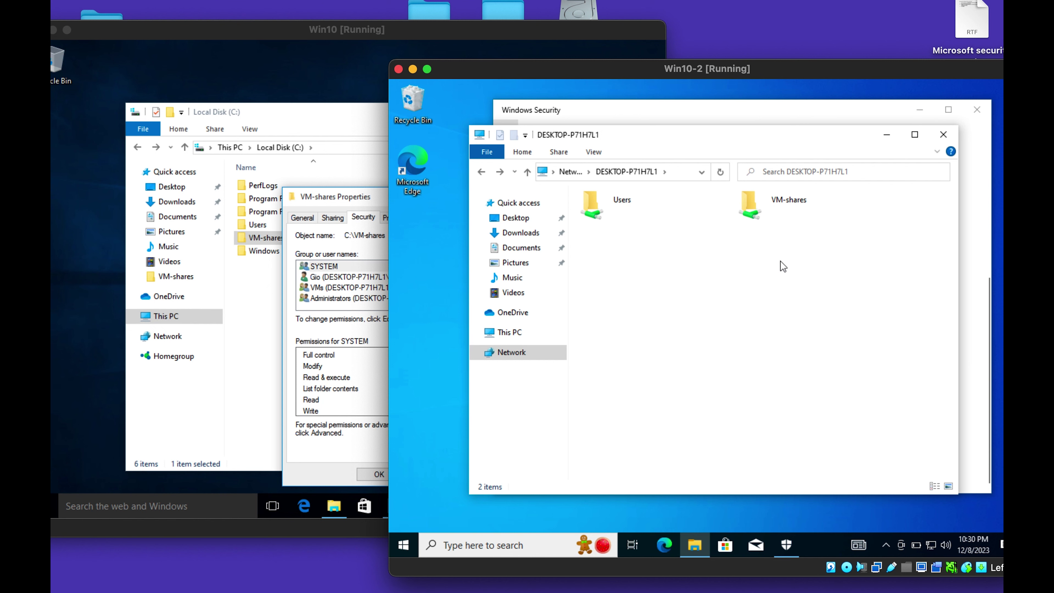
left_click(949, 138)
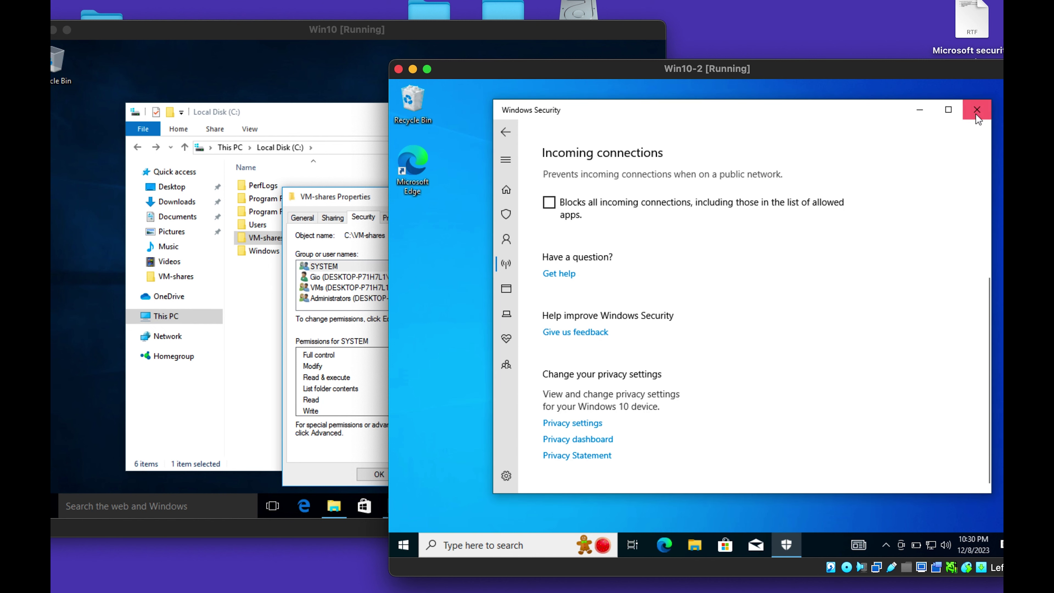
left_click(977, 110)
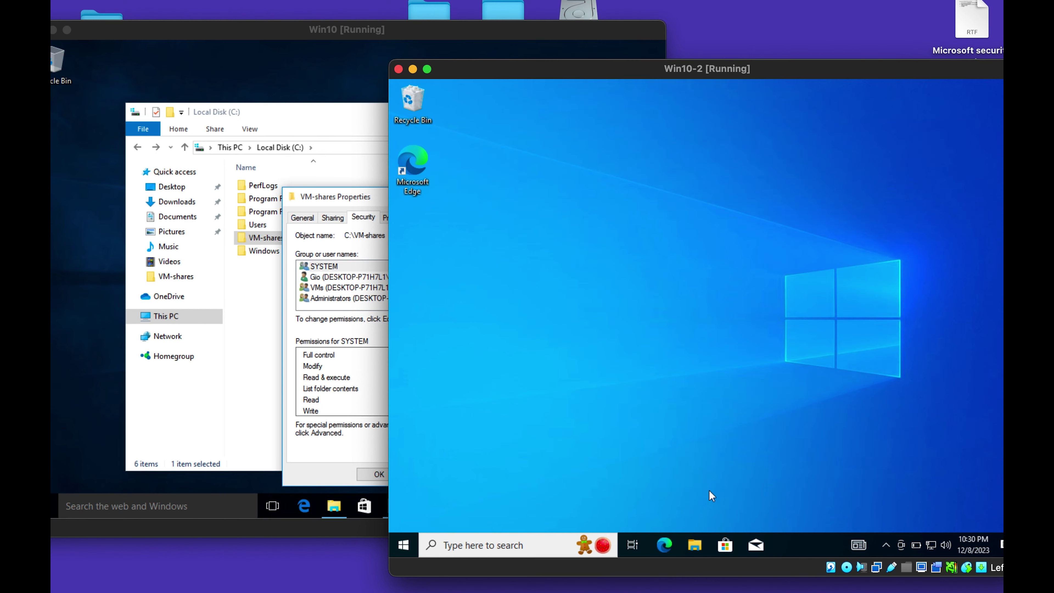
left_click(702, 544)
left_click(515, 332)
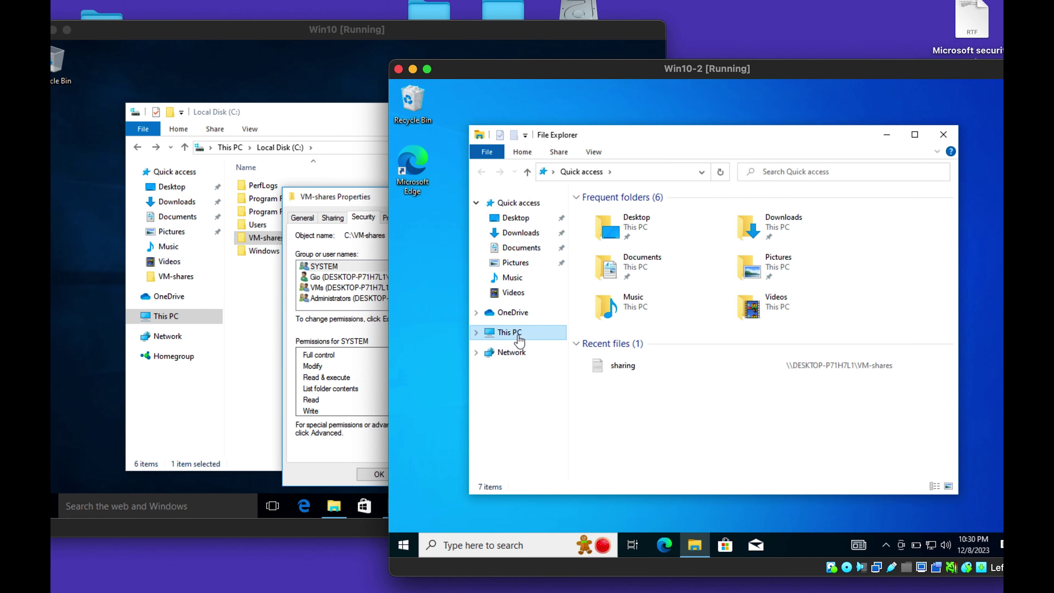
left_click(516, 358)
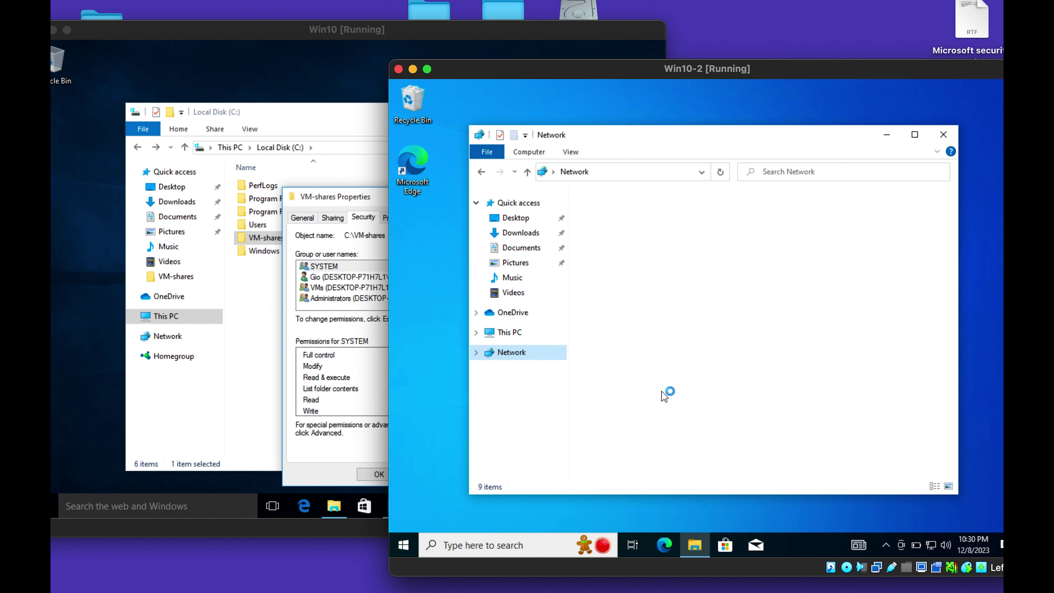
double_click(615, 226)
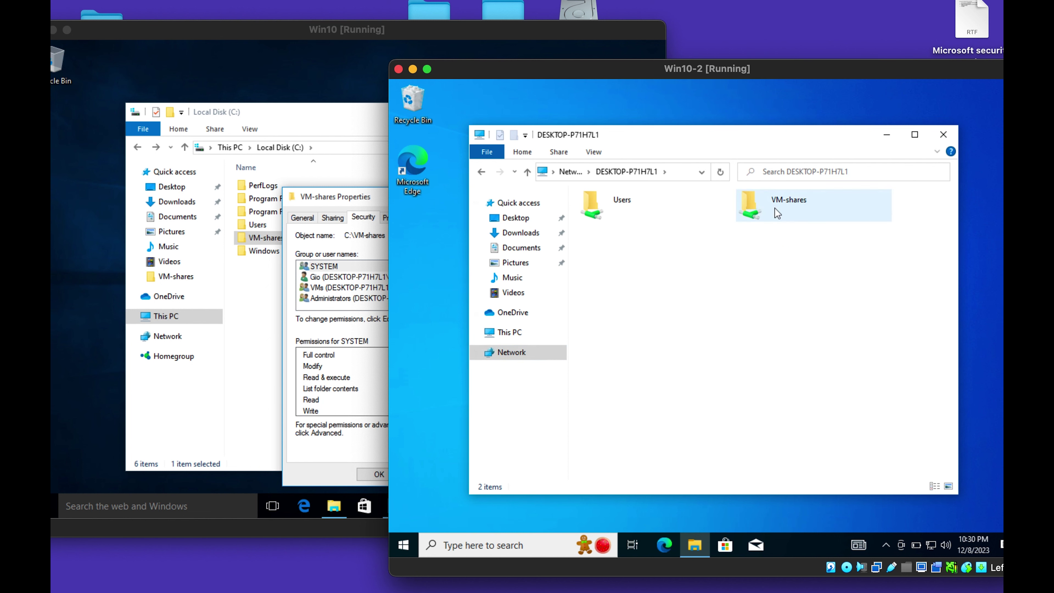
Map the VM-shares folder as network drive S:.
right_click(775, 208)
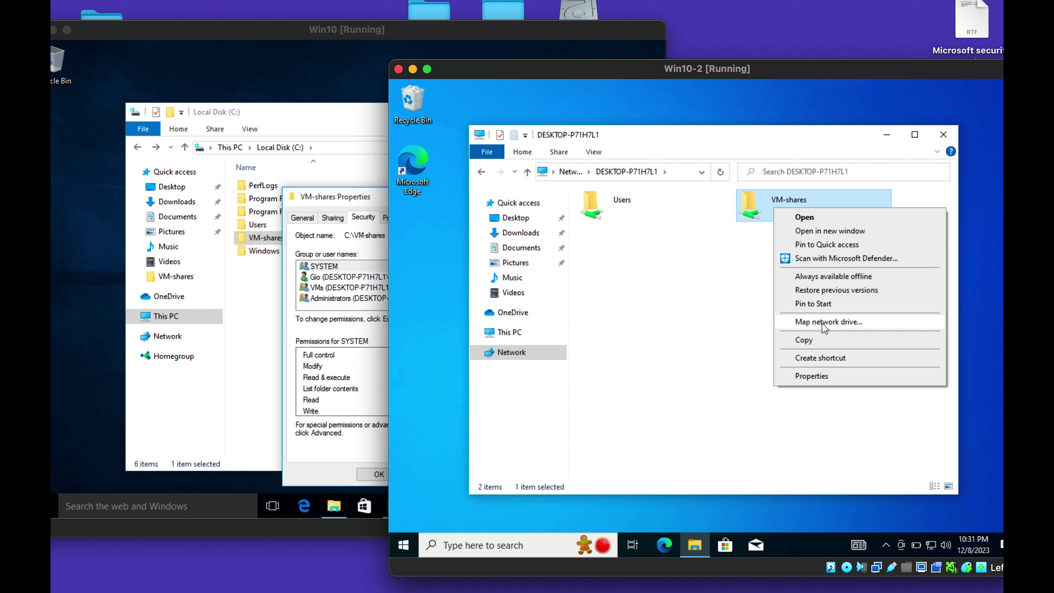
left_click(805, 326)
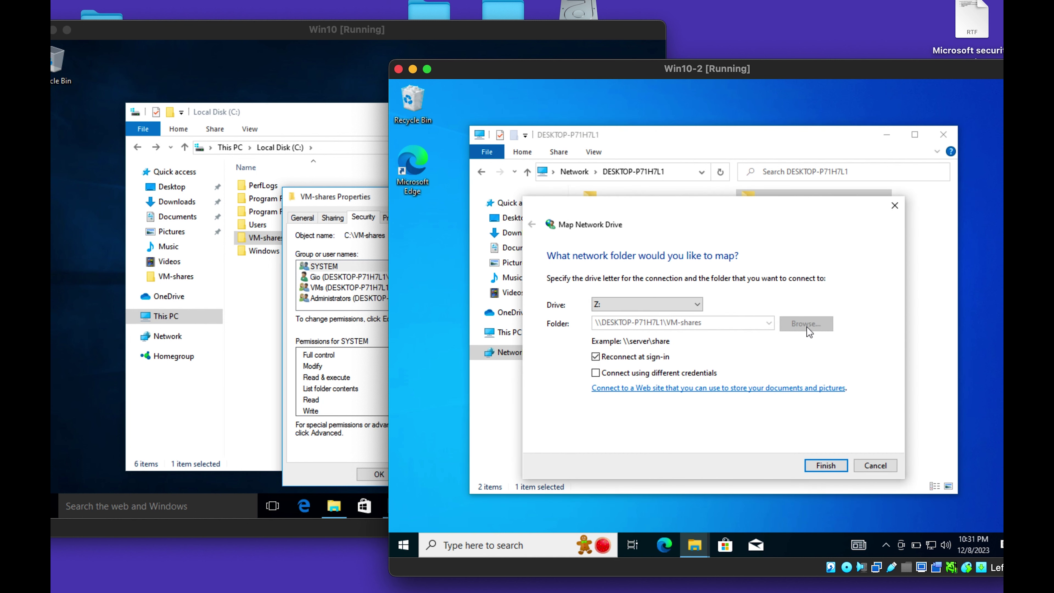
left_click(619, 305)
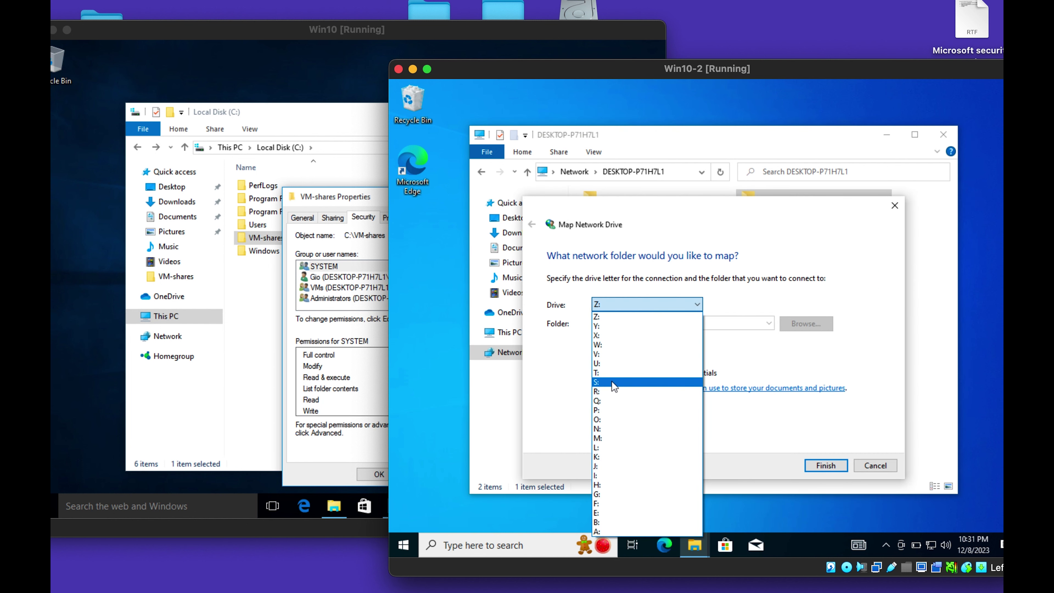
left_click(610, 381)
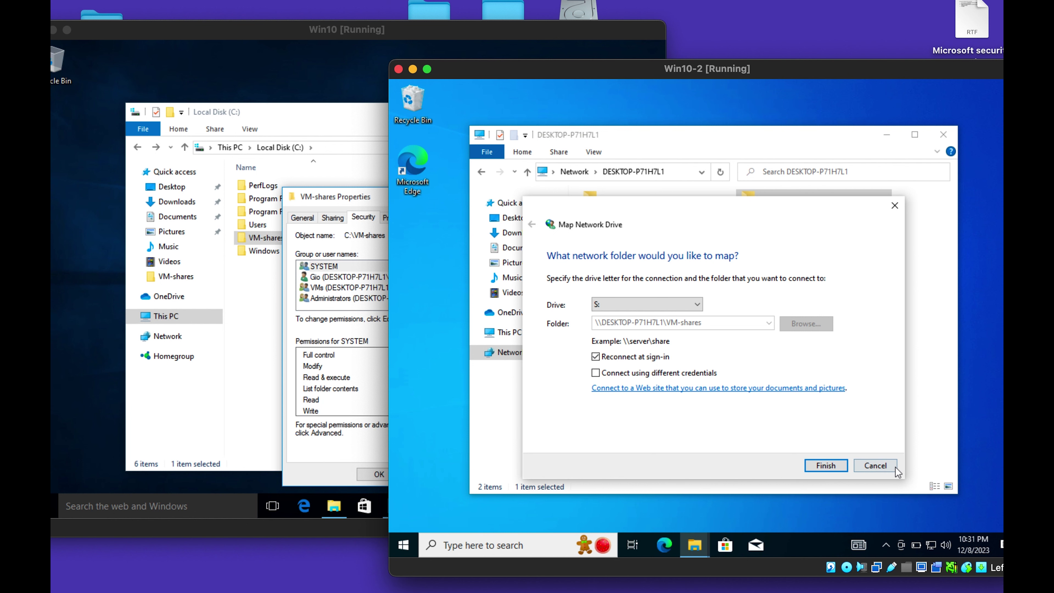
left_click(794, 465)
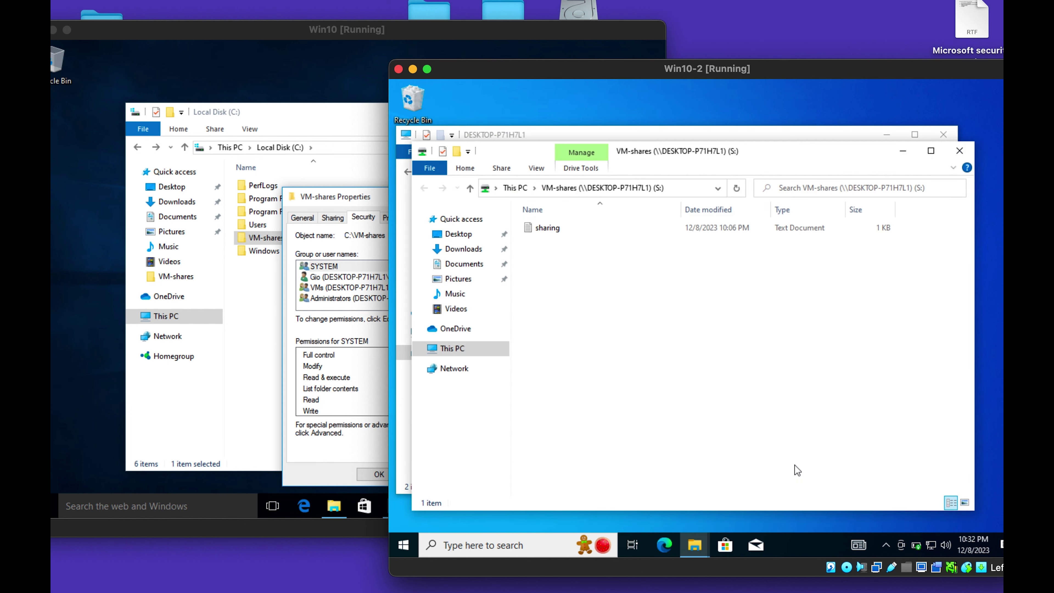
Check the new S: drive in This PC, then close the Explorer windows.
left_click(454, 352)
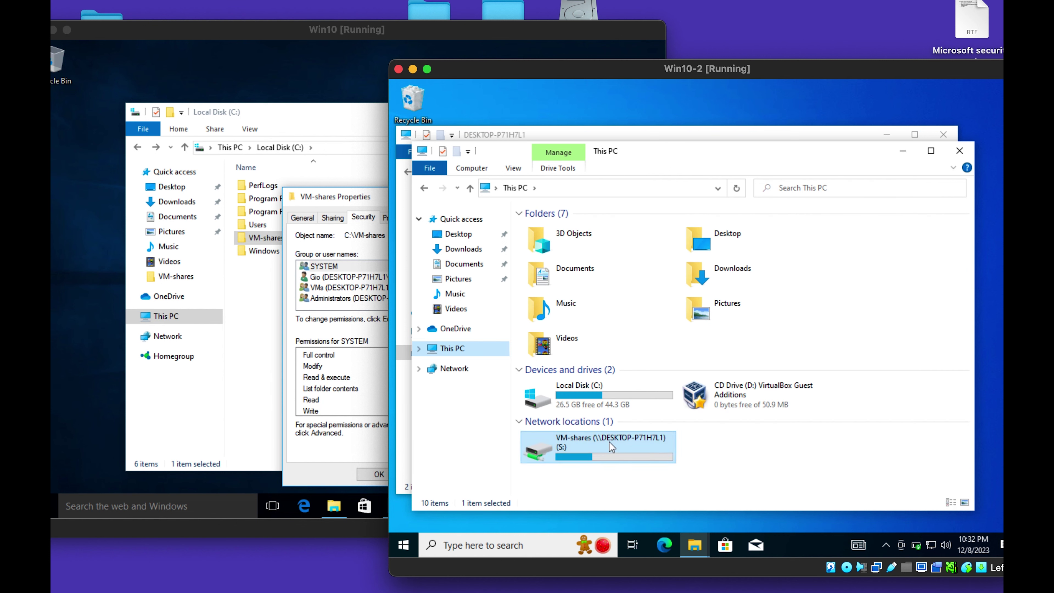
mouse_move(585, 457)
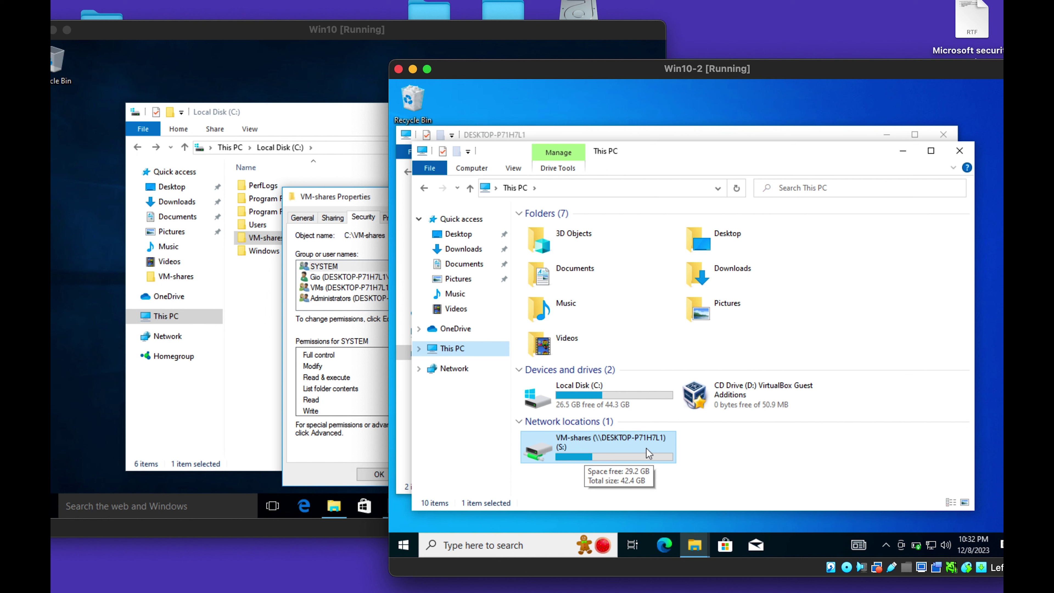
left_click(765, 455)
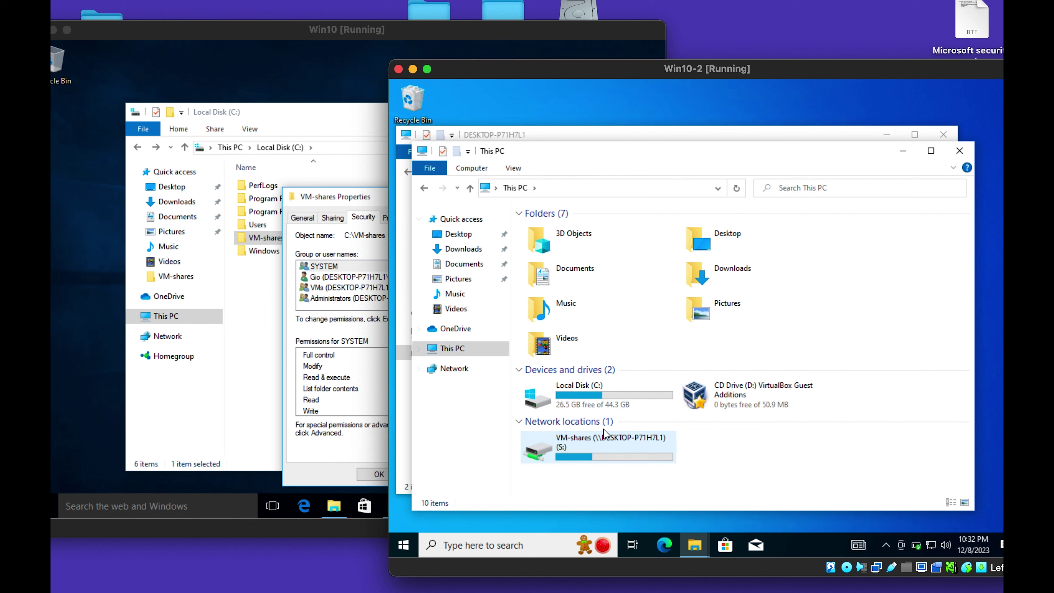
left_click(958, 151)
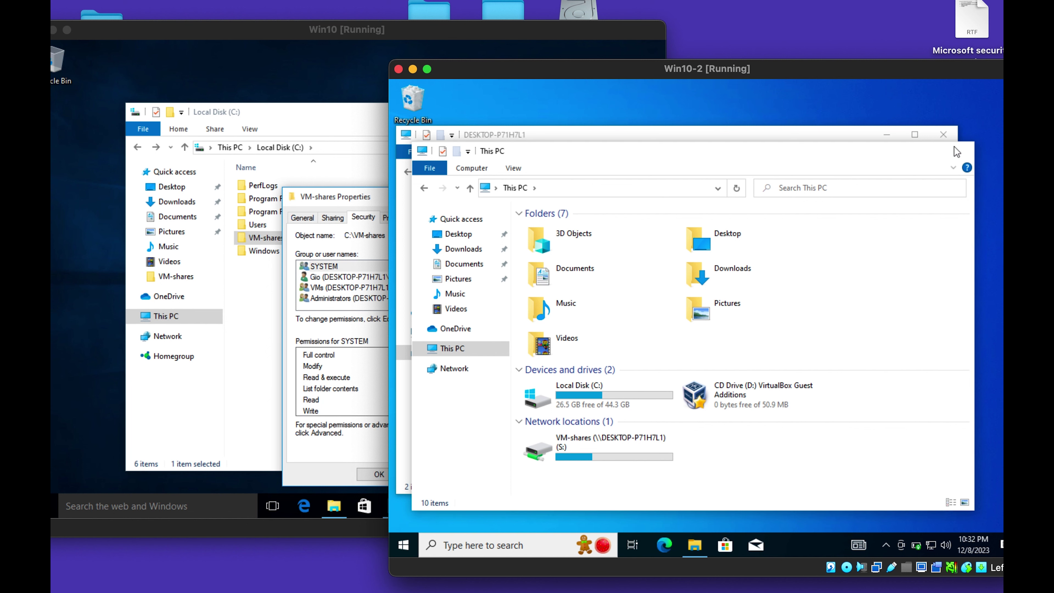
left_click(944, 134)
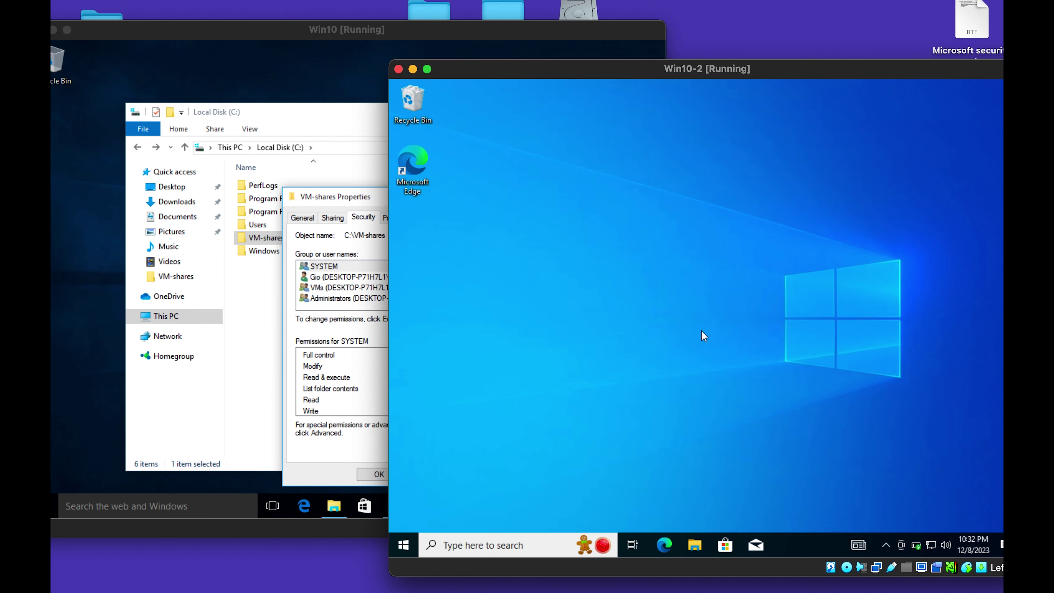
left_click(695, 546)
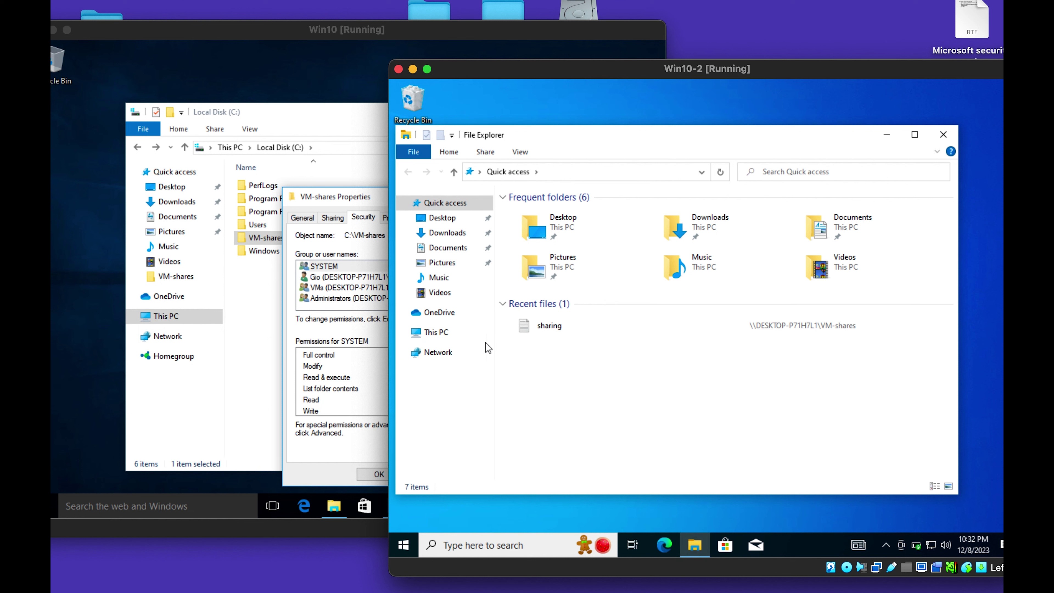
Open the mapped S: drive from This PC and select the sharing file.
left_click(447, 335)
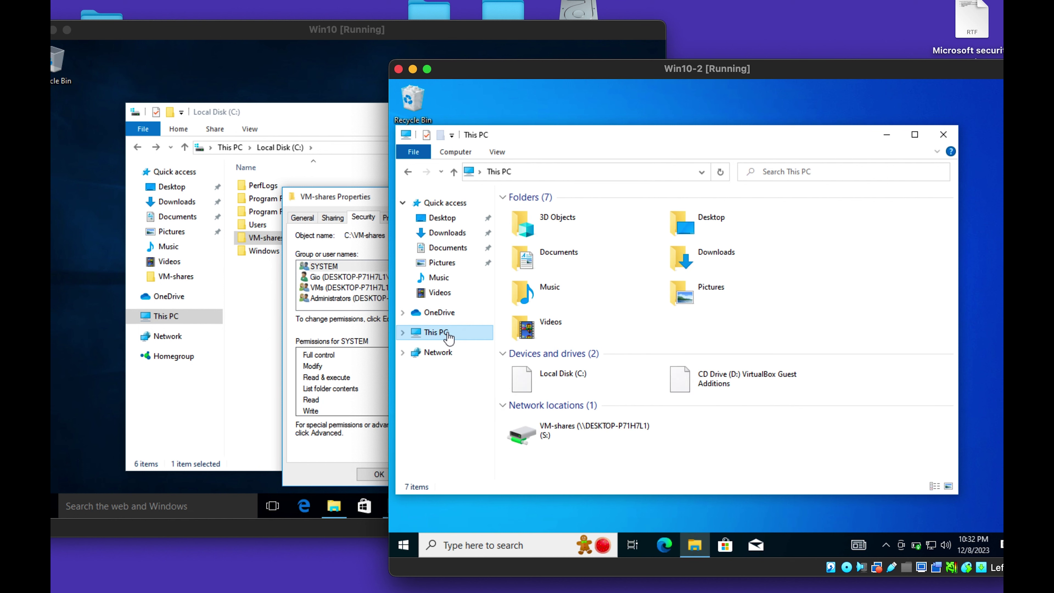
double_click(575, 426)
left_click(536, 212)
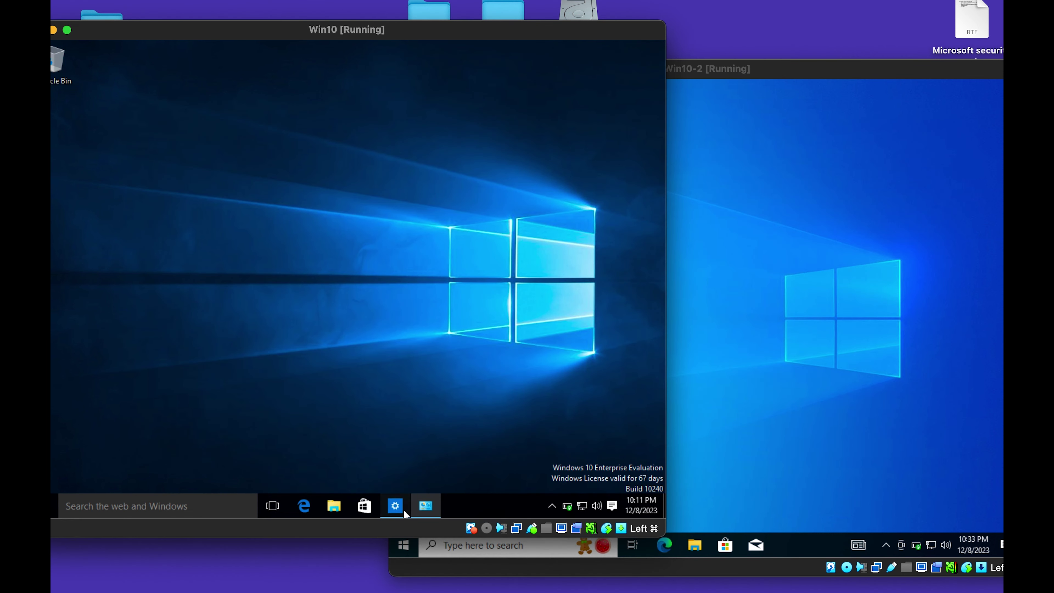
Glance at Win10's Ethernet settings, then show This PC on Win10-2 with VM-shares (S:).
left_click(395, 506)
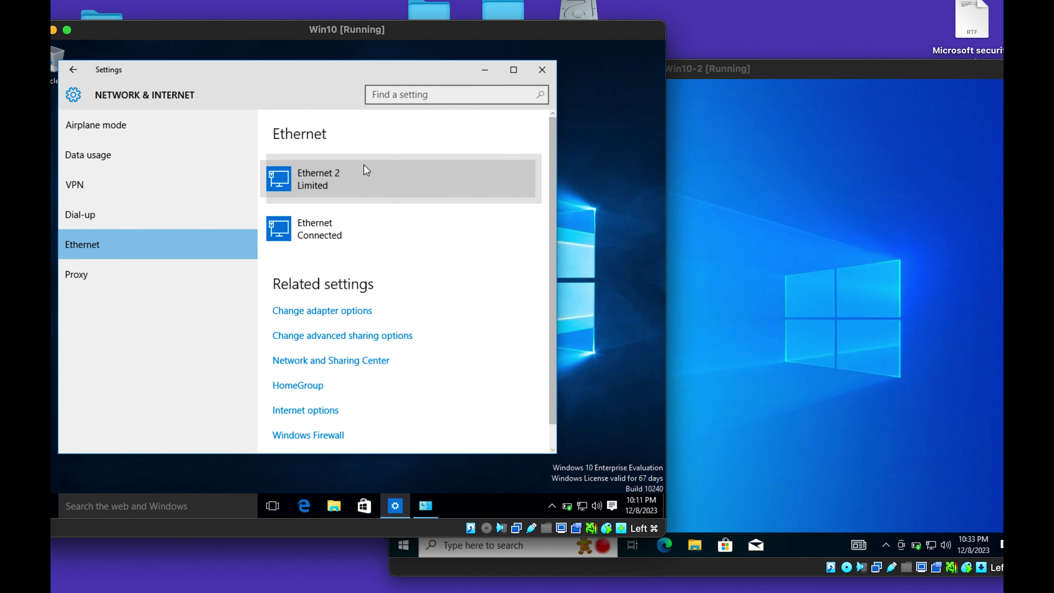
left_click(541, 70)
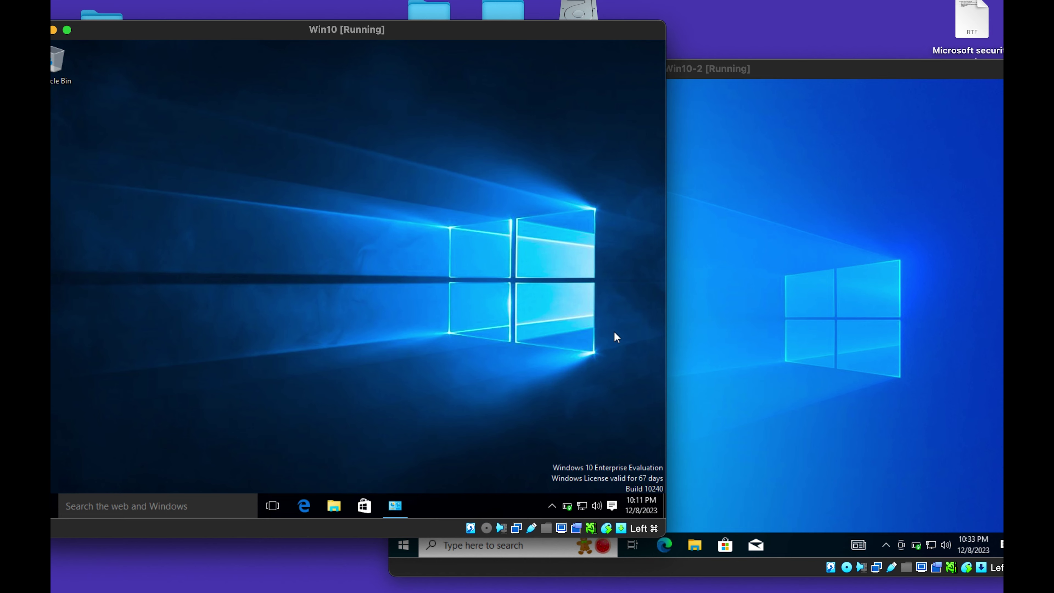
left_click(695, 544)
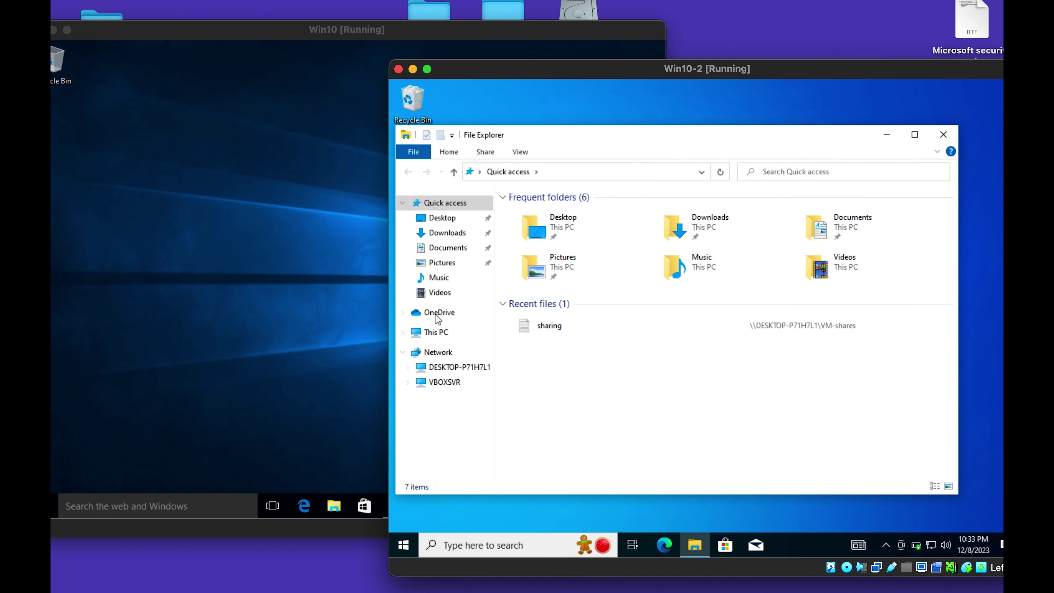
left_click(437, 332)
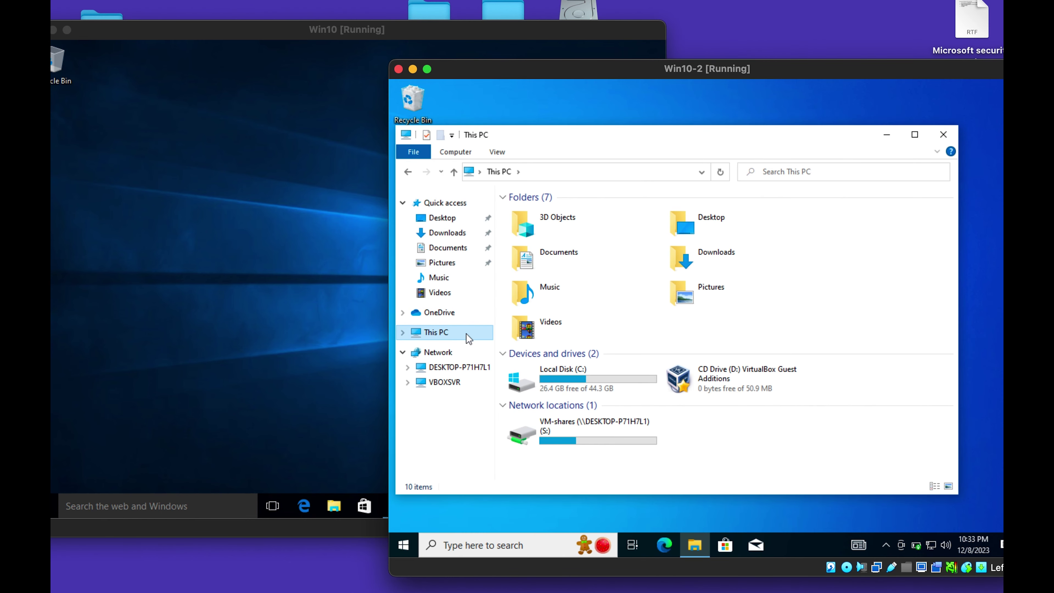